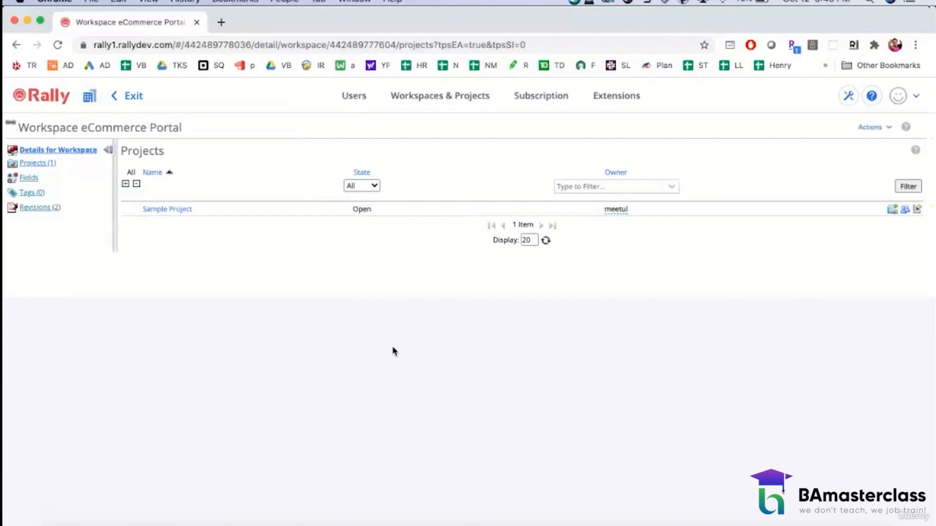
Step: Start creating a new workspace and name it eCommerce Portal
click(858, 129)
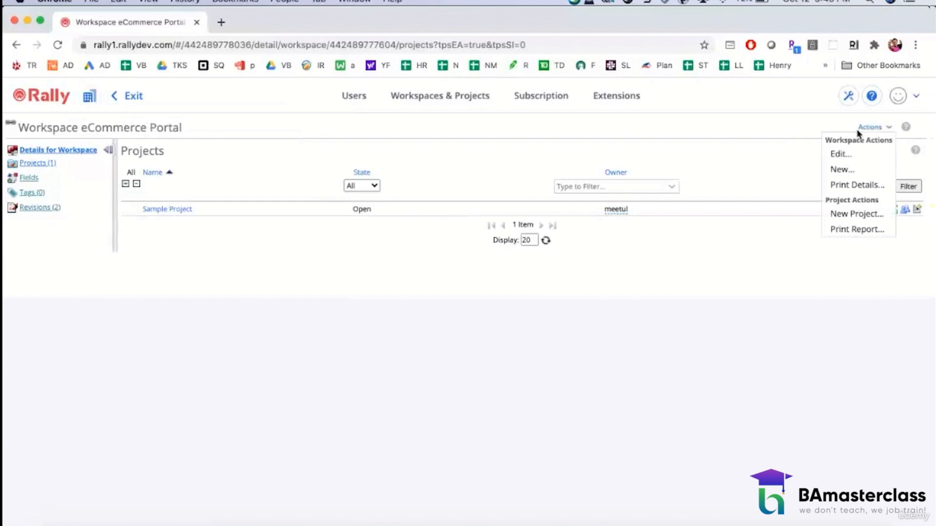
click(841, 170)
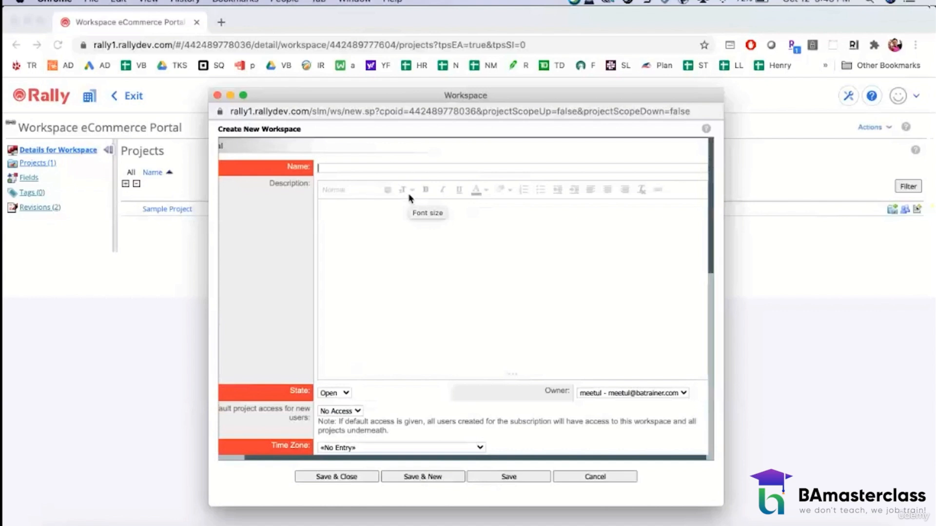
text(eCommerce Portal)
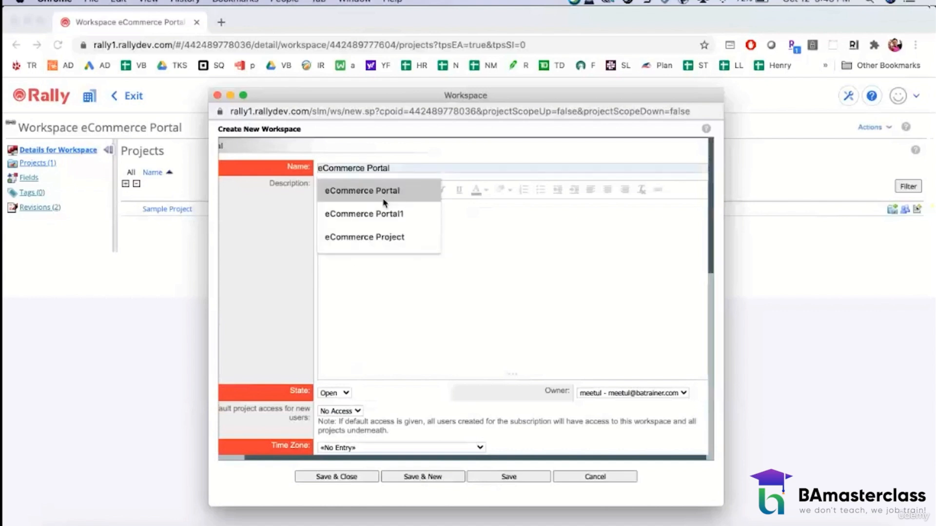
click(384, 203)
scroll(431, 347, down, 3)
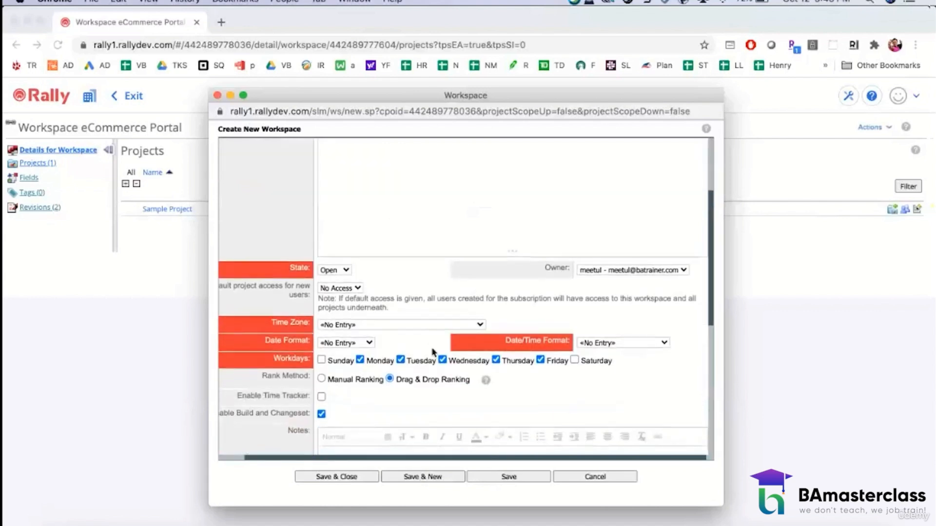
scroll(432, 350, down, 2)
scroll(432, 347, up, 8)
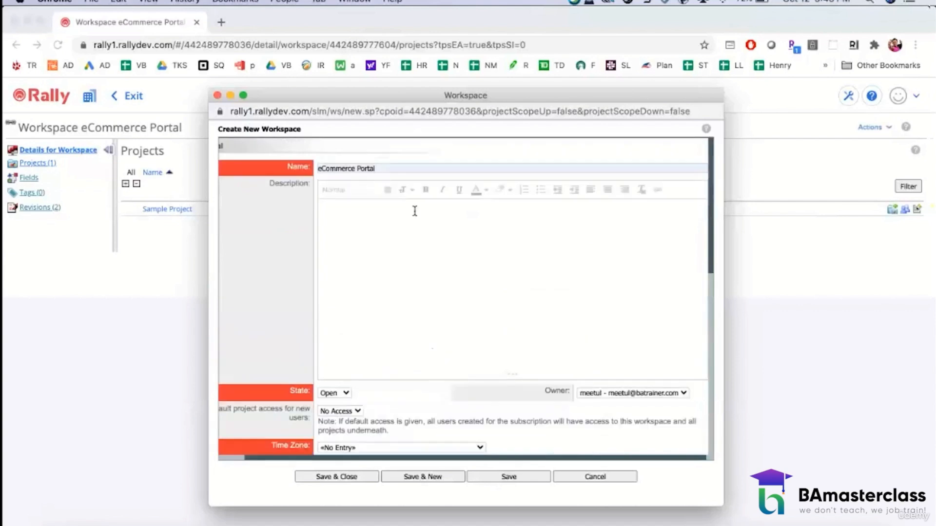
click(317, 168)
text(New)
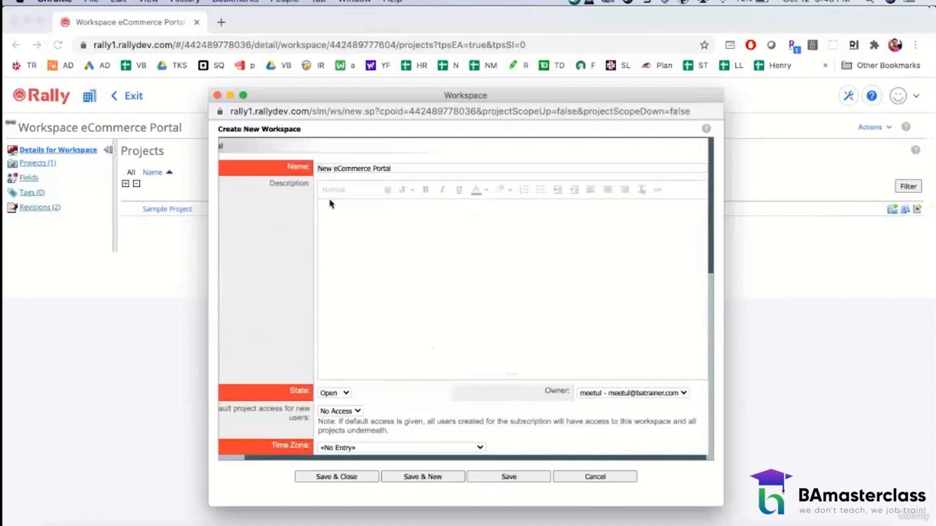
click(375, 261)
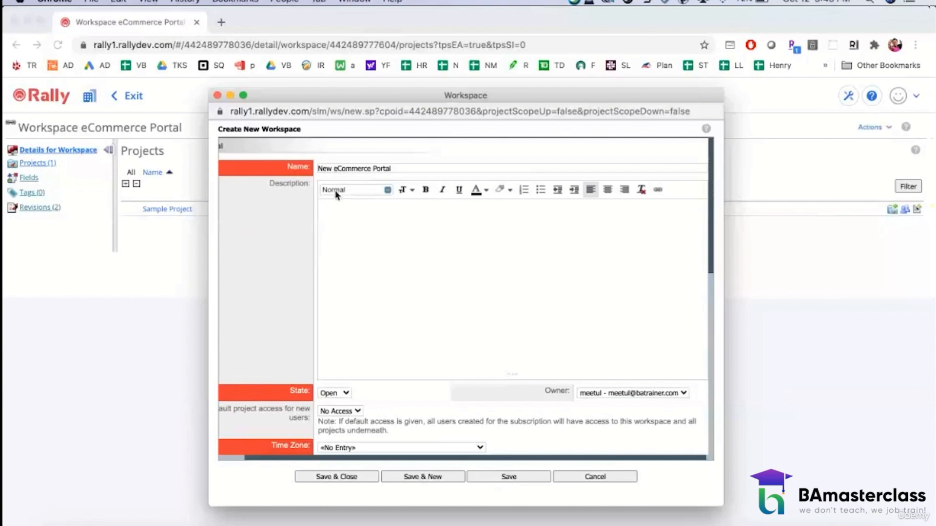
click(332, 168)
key(BackSpace)
key(BackSpace)
key(BackSpace)
key(BackSpace)
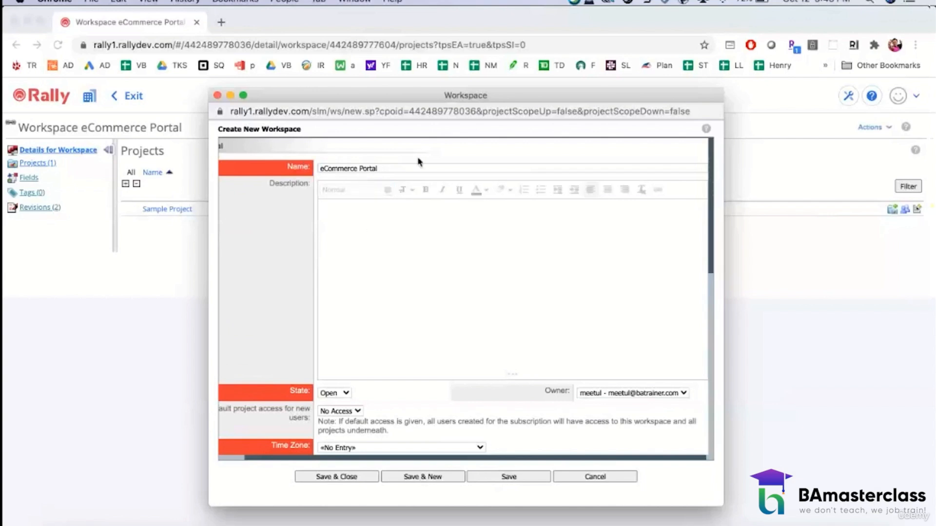
Step: Extend the new workspace's name to eCommerce Portal 2.0
click(409, 169)
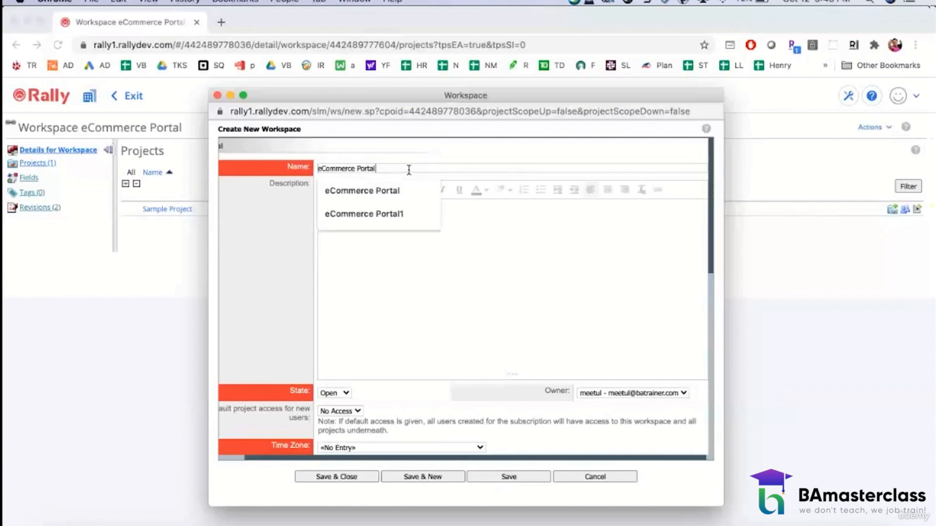
text(2.0)
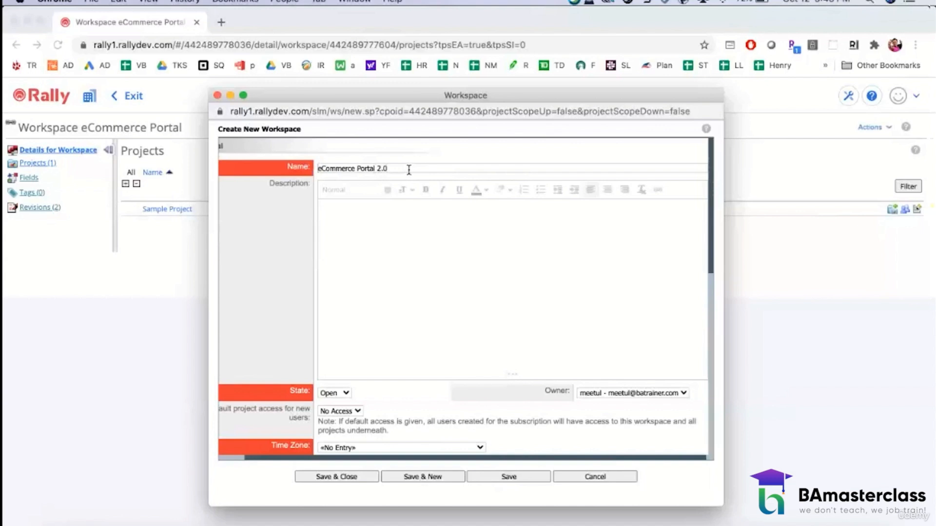
click(437, 257)
Step: Set the new workspace's time zone to (GMT-05:00) America/New_York
scroll(437, 256, down, 6)
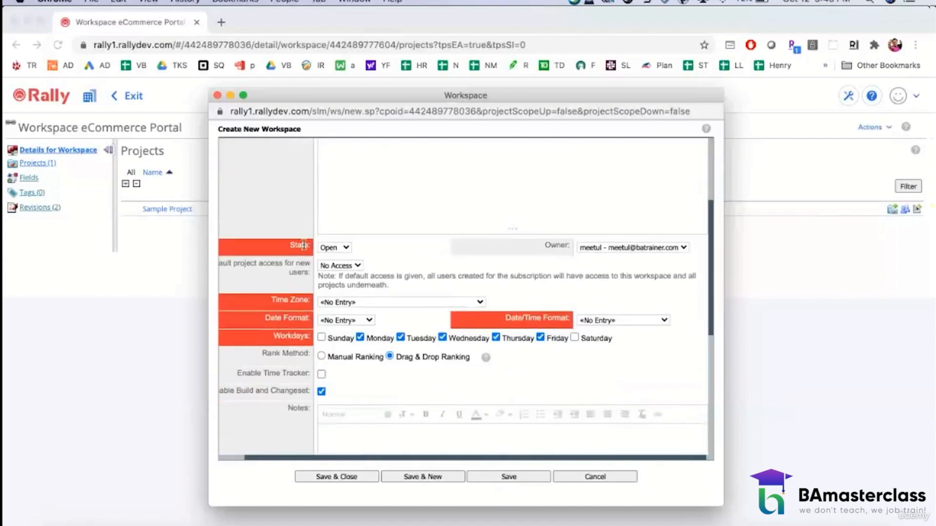
scroll(439, 310, down, 2)
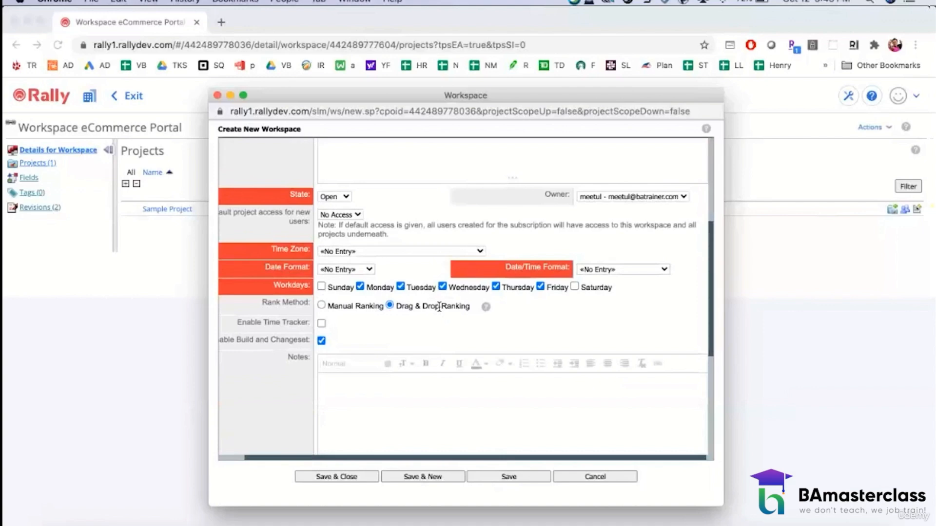
click(361, 252)
scroll(420, 477, down, 15)
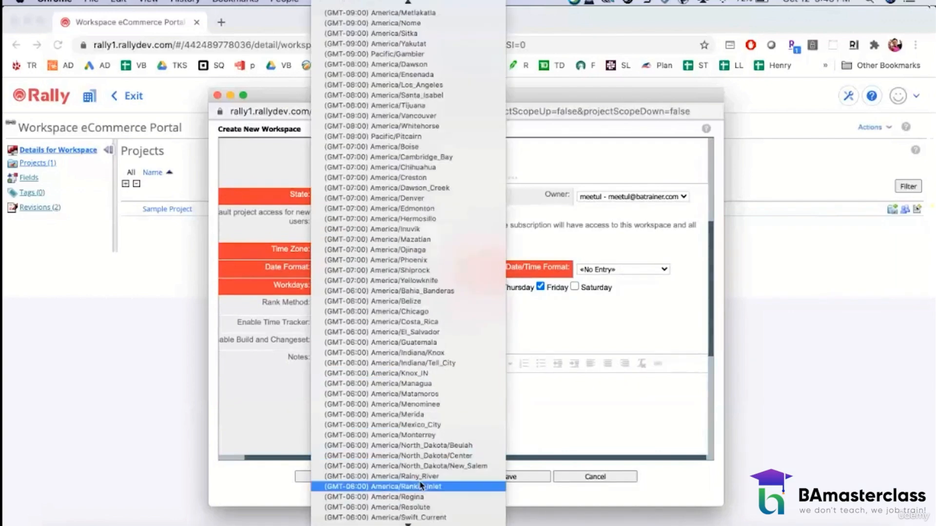
scroll(420, 485, down, 3)
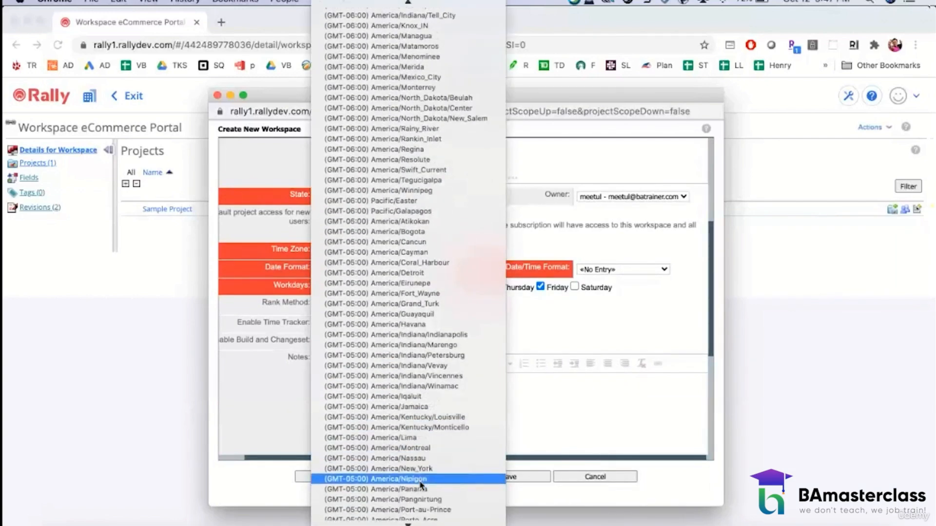
click(421, 469)
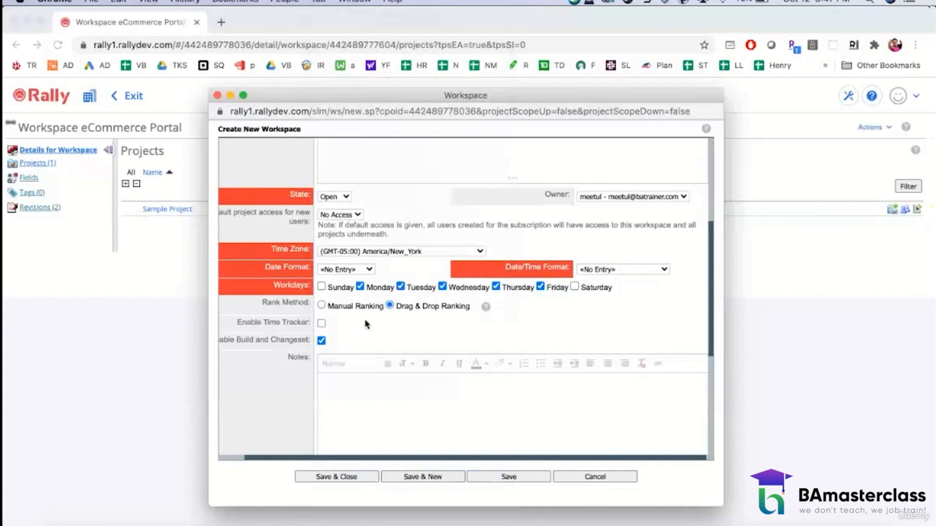
Step: Set the workspace's date format to MM/dd/yyyy and its date/time format to yyyy-MM-dd hh:mm a z
click(366, 270)
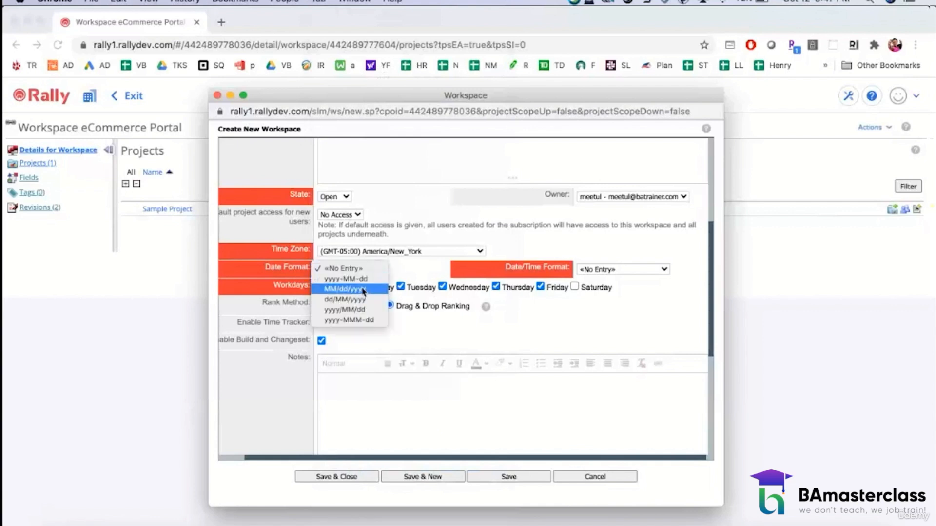
click(363, 290)
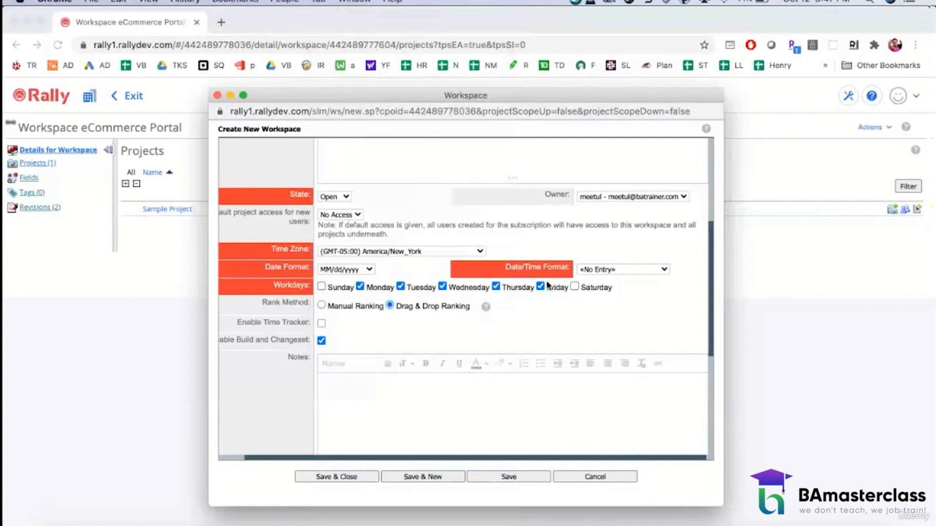
click(596, 270)
click(602, 280)
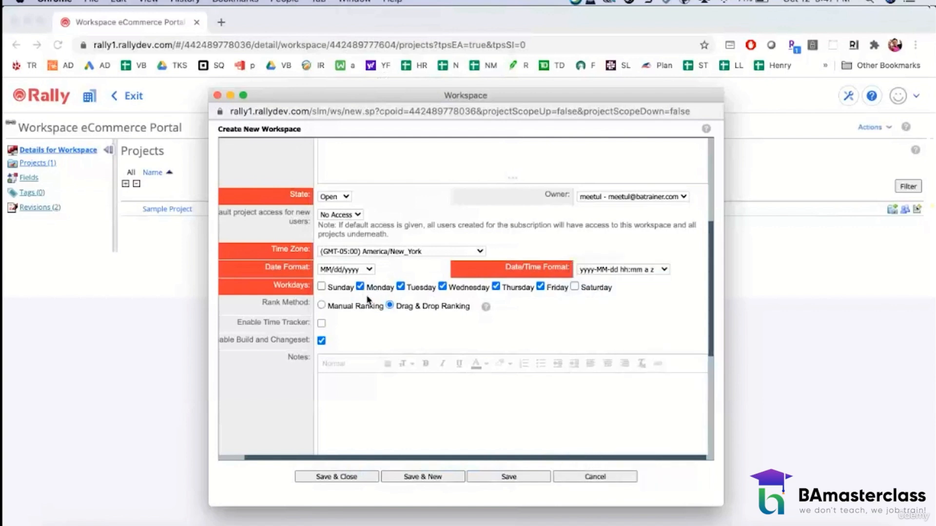
Step: Review the work product prefixes and estimate units, then save the new workspace and close its form
scroll(549, 300, down, 10)
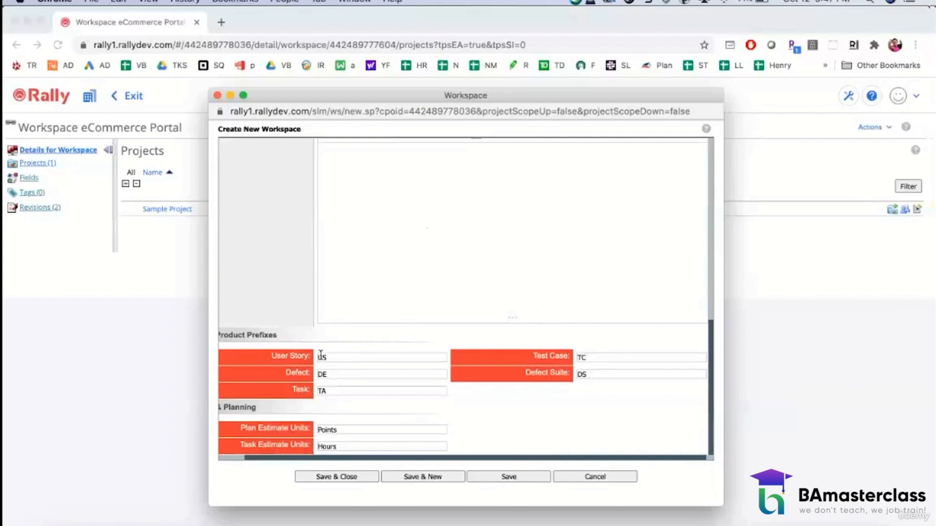
scroll(244, 332, left, 2)
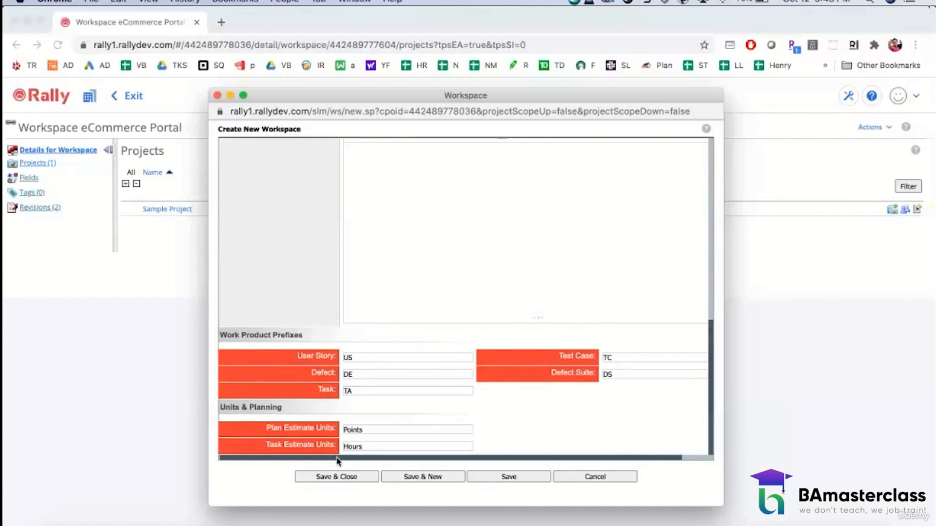
click(363, 476)
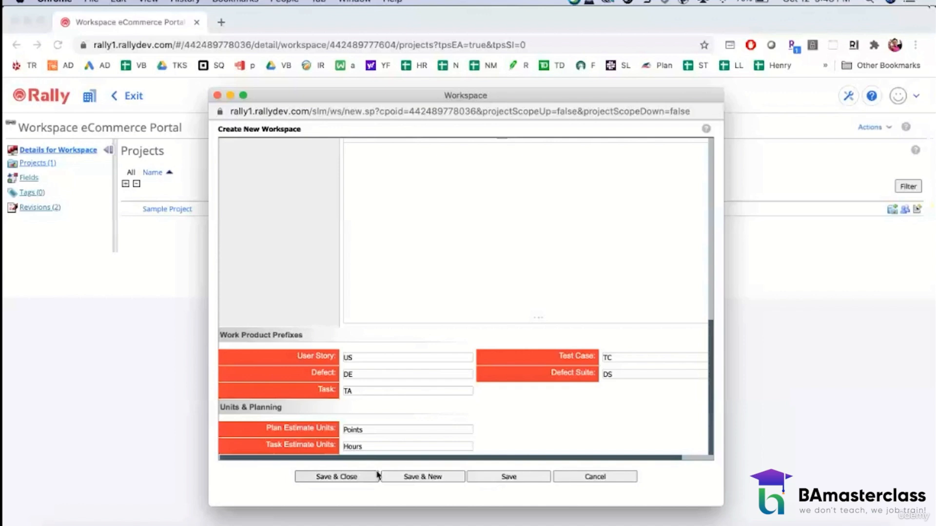
click(351, 478)
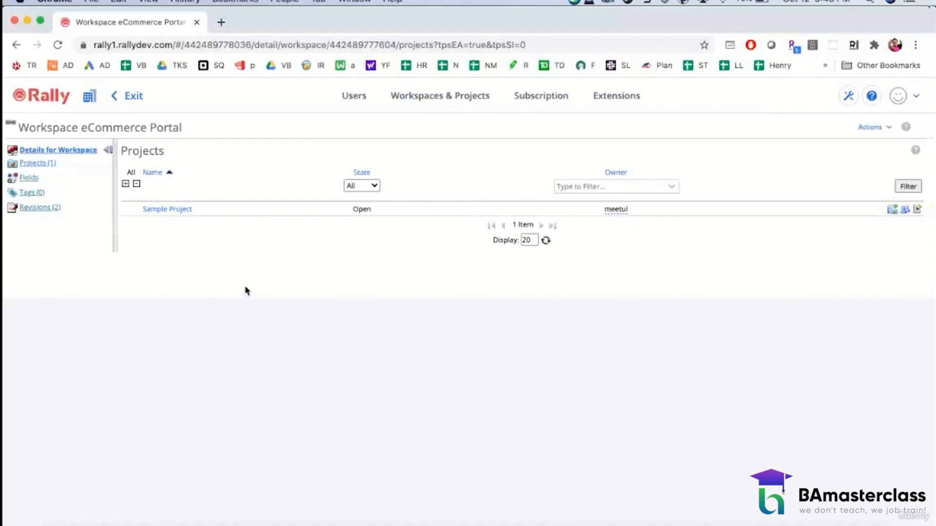
Step: Switch to the eCommerce Portal 2.0 workspace and open the details of Sample Project from its administration project list
click(89, 96)
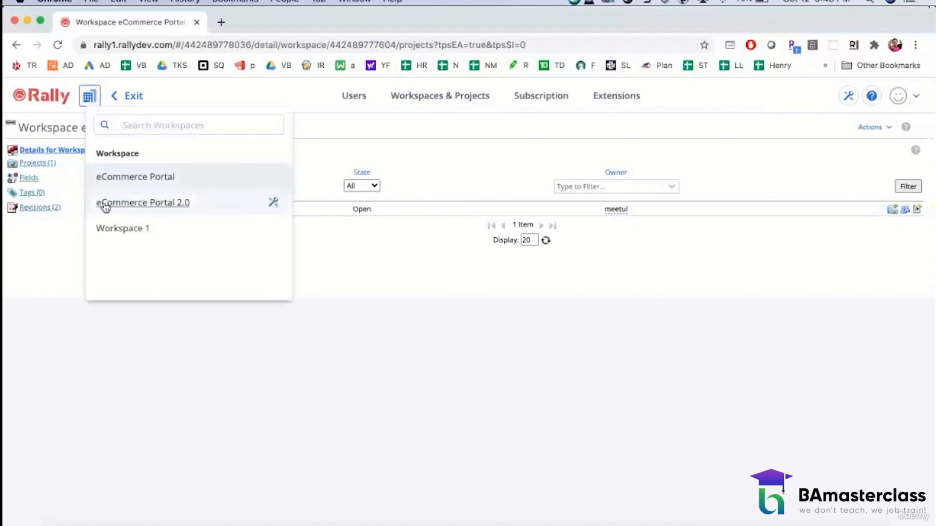
click(135, 205)
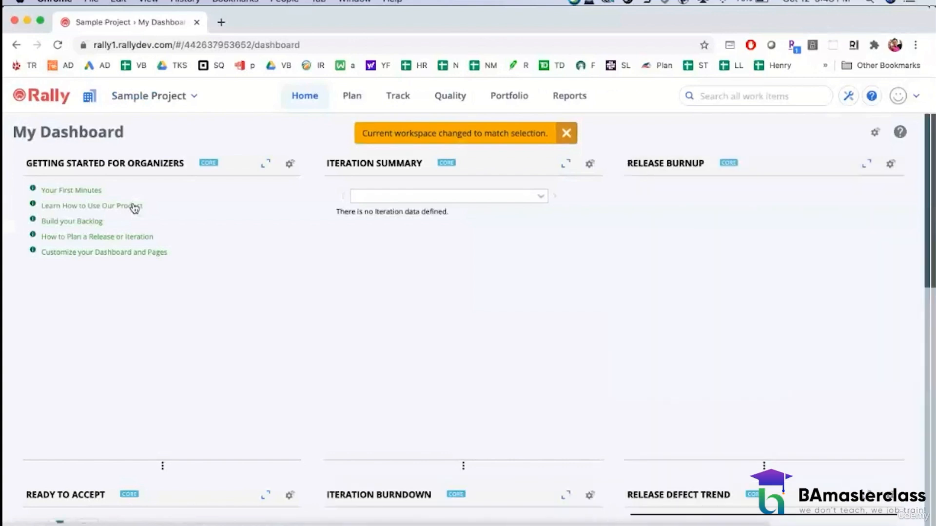
click(89, 96)
mouse_move(218, 200)
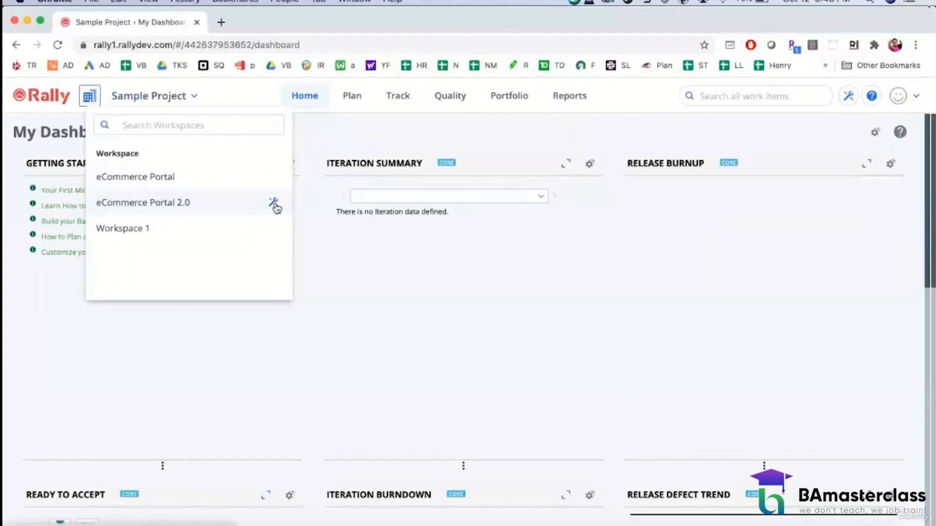
click(274, 204)
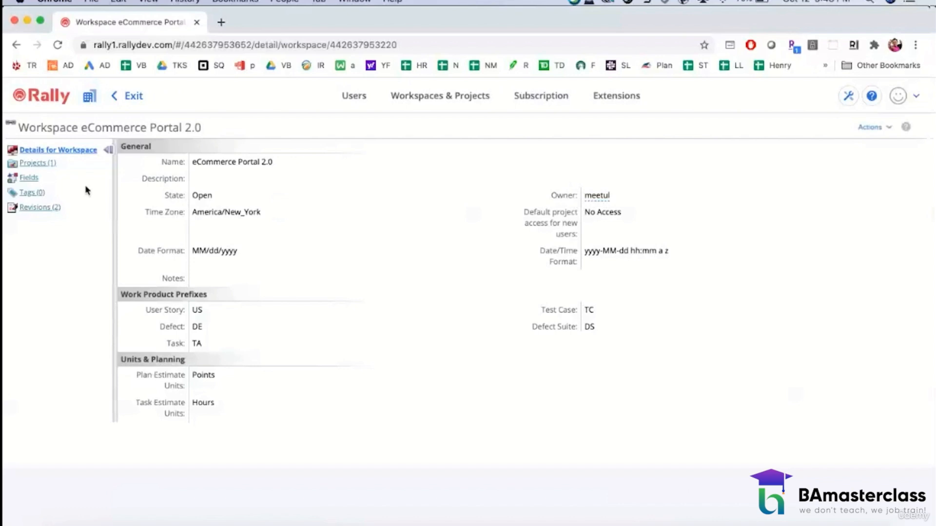
click(43, 163)
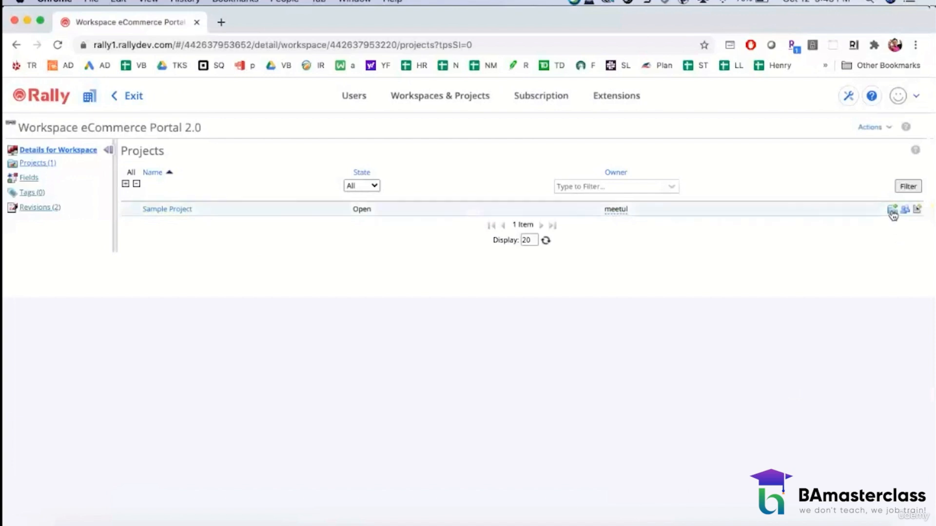
click(176, 210)
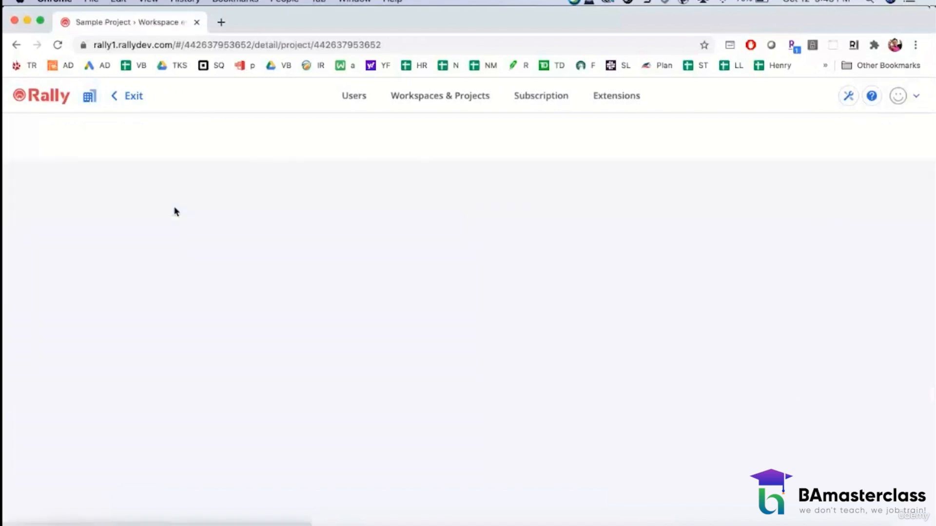
Step: Rename Sample Project to eCommerce Portal 2.0, save and close it, and exit the administration area to the dashboard
click(870, 125)
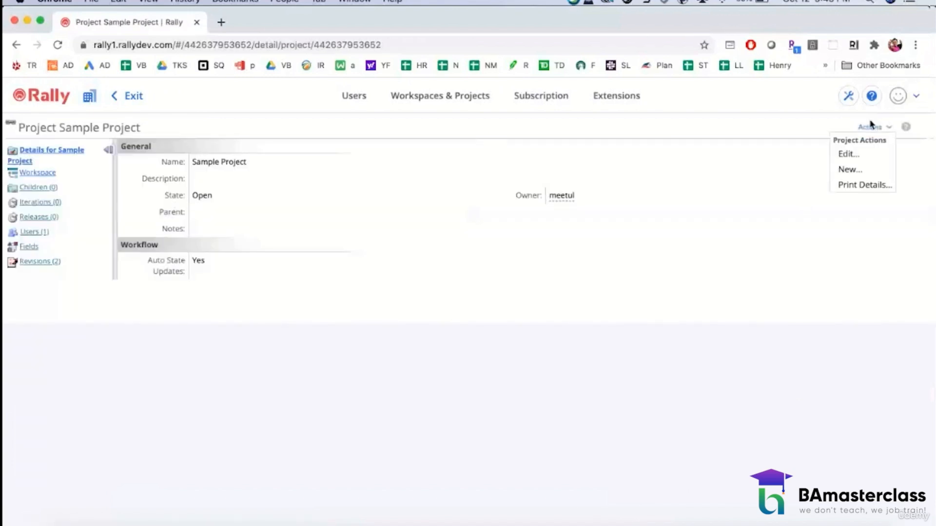
click(849, 153)
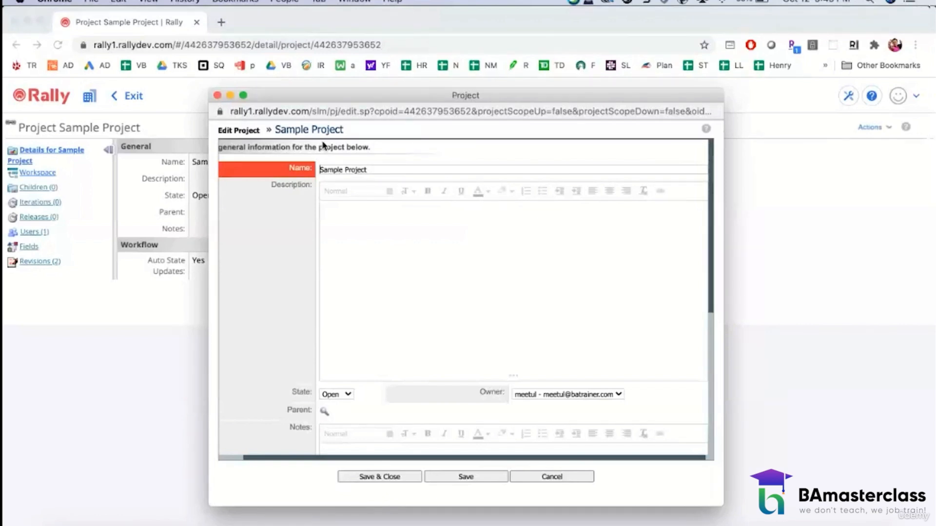
triple_click(369, 169)
text(eCommer)
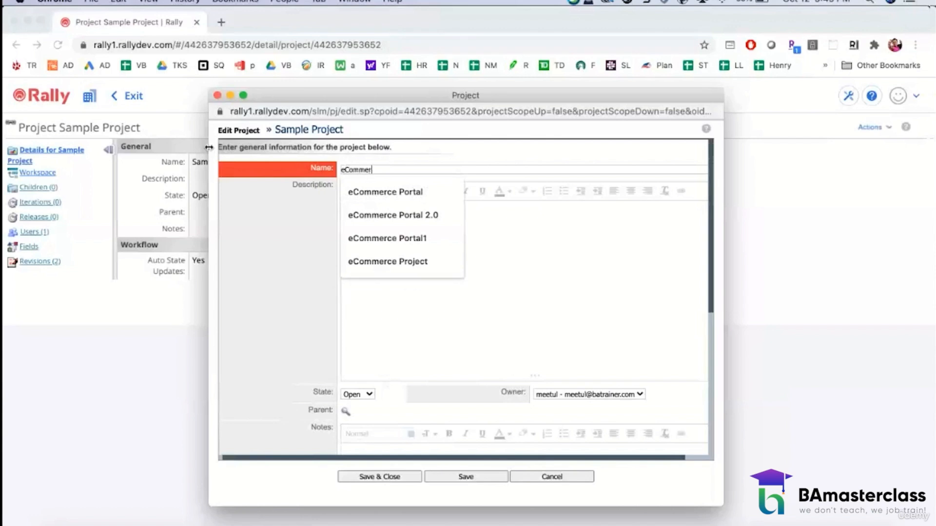
text(ce Portal 20)
key(BackSpace)
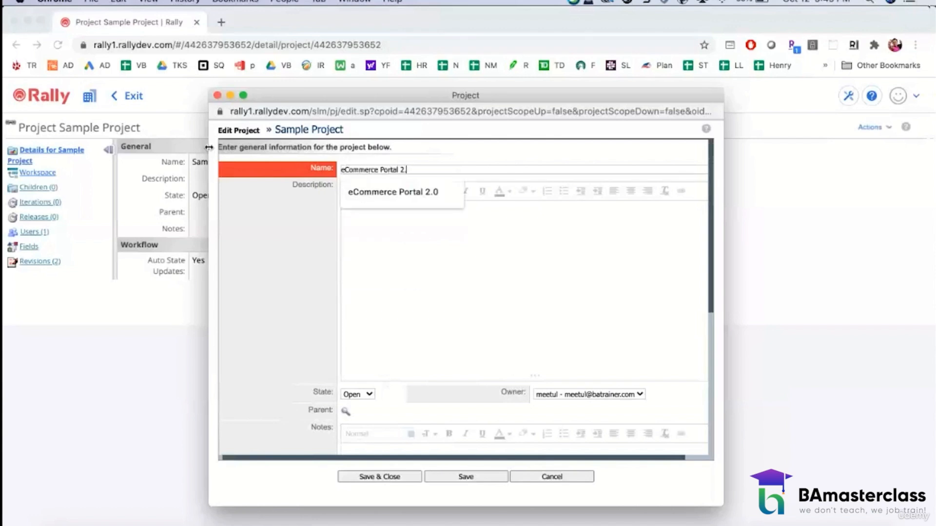
text(.0)
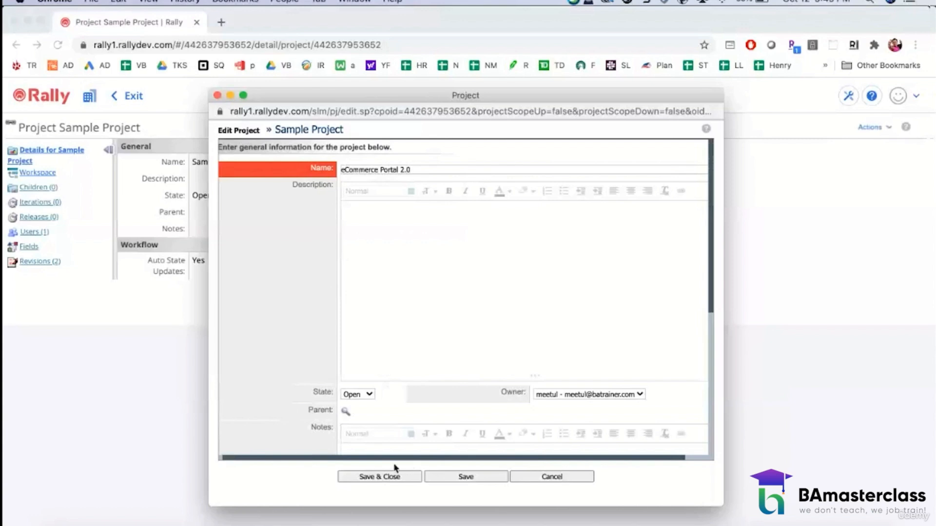
click(388, 478)
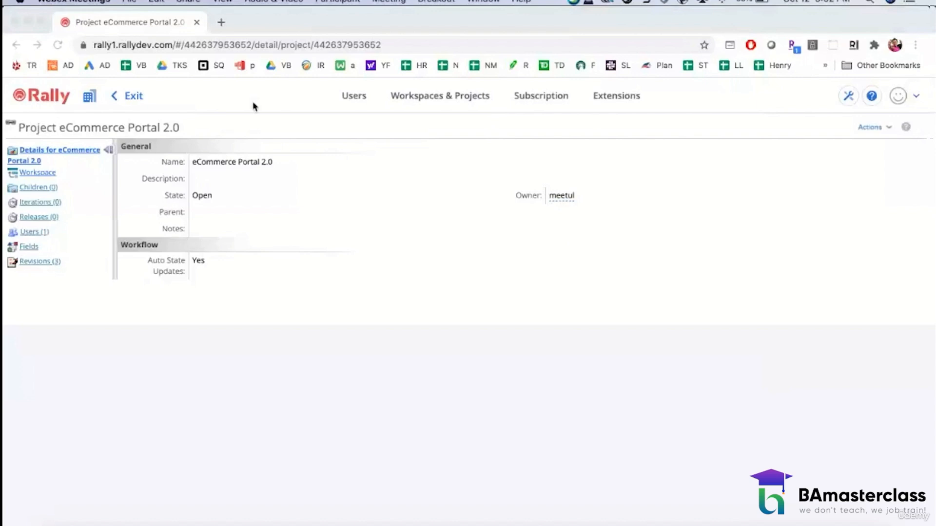
click(134, 99)
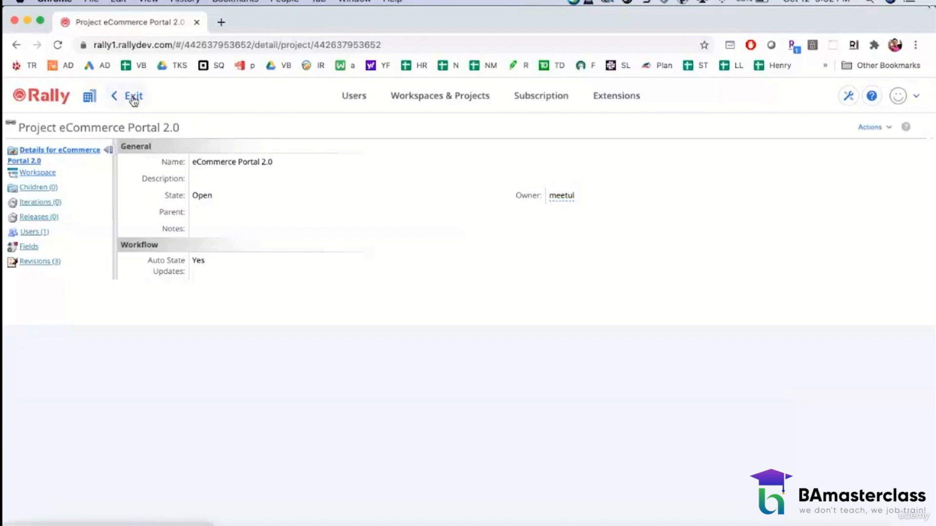
click(134, 99)
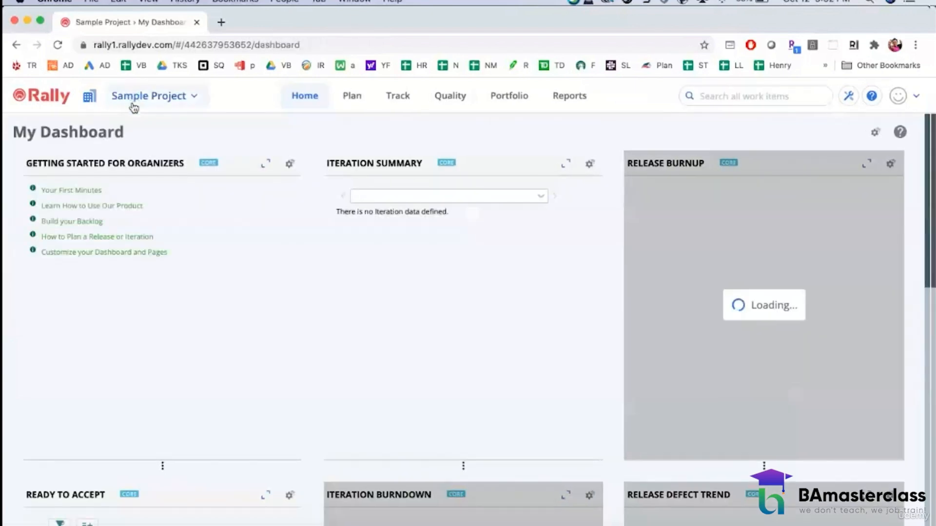
Step: Select the eCommerce Portal 2.0 workspace and check which projects its project picker offers
click(90, 99)
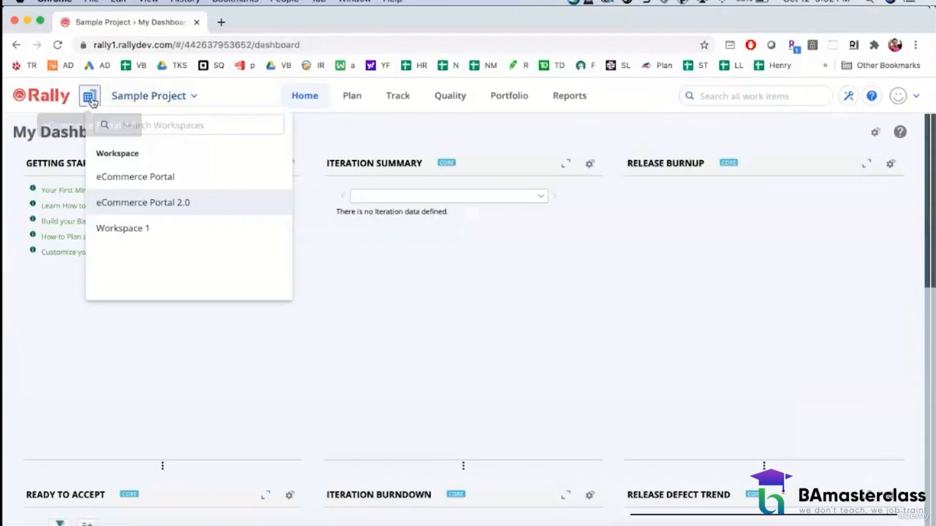
click(126, 206)
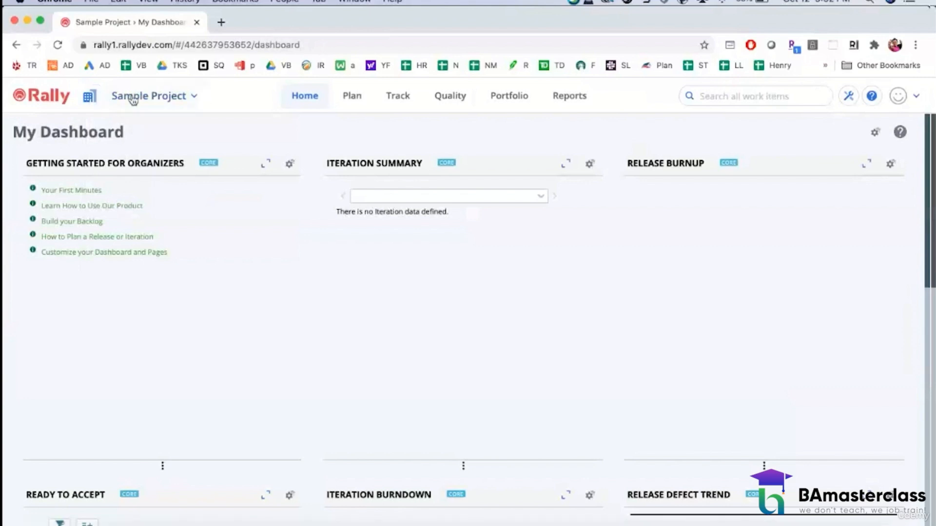
click(188, 98)
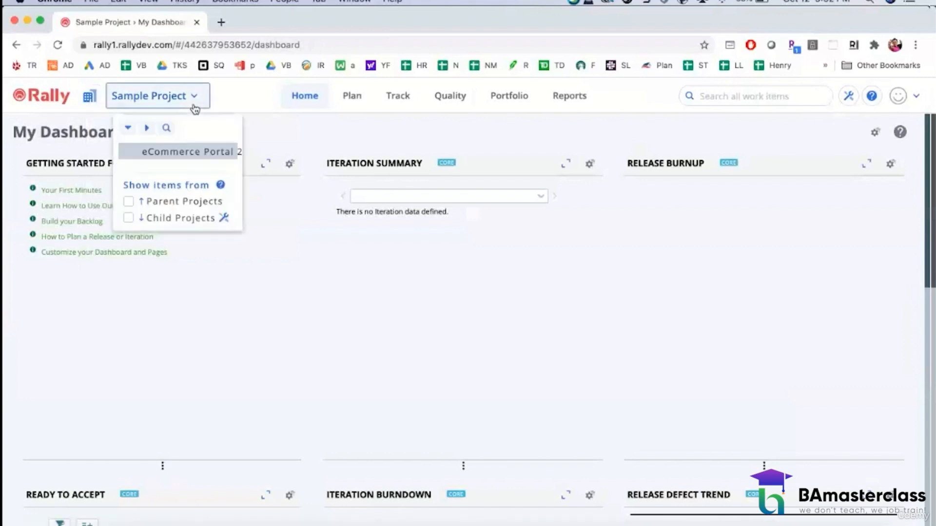
click(198, 309)
click(91, 96)
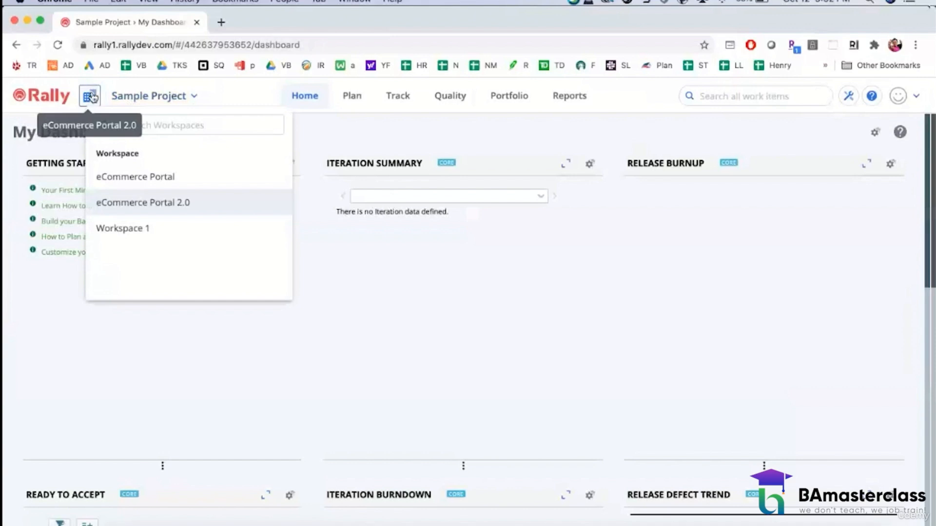
click(117, 203)
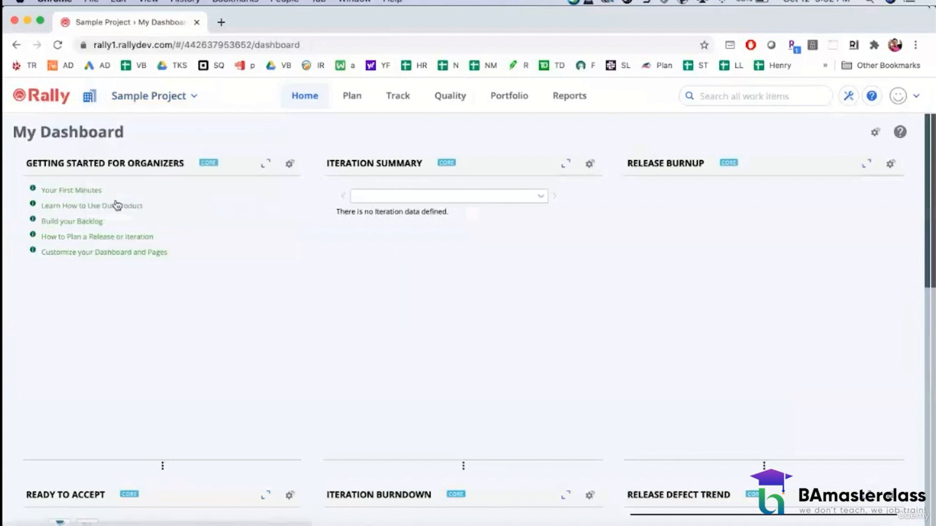
Step: Check the project list in the eCommerce Portal 2.0 workspace administration, exit to the dashboard and reselect that workspace
click(89, 96)
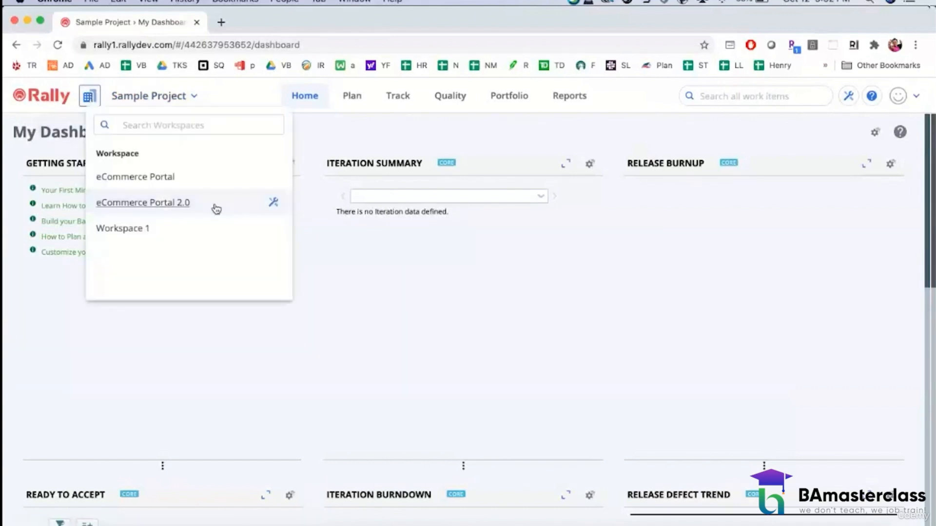
click(272, 203)
click(42, 163)
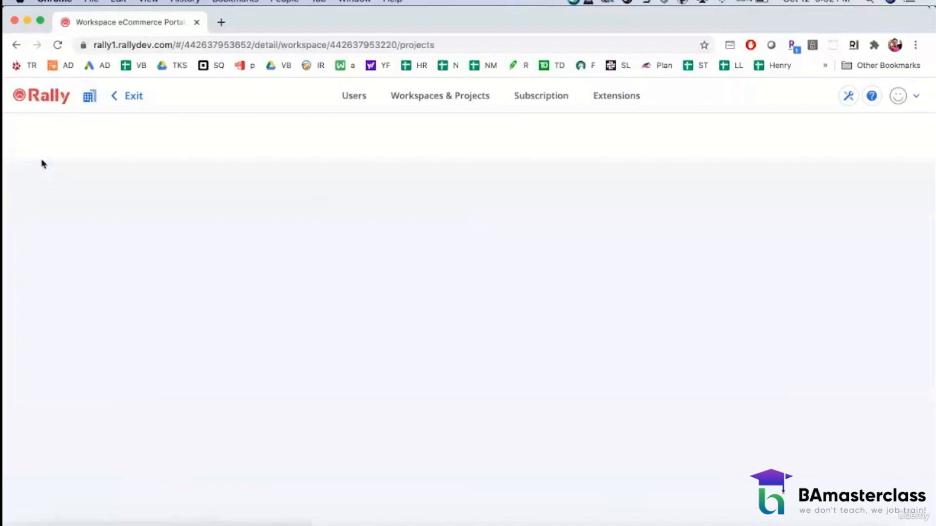
key(XF86AudioRaiseVolume)
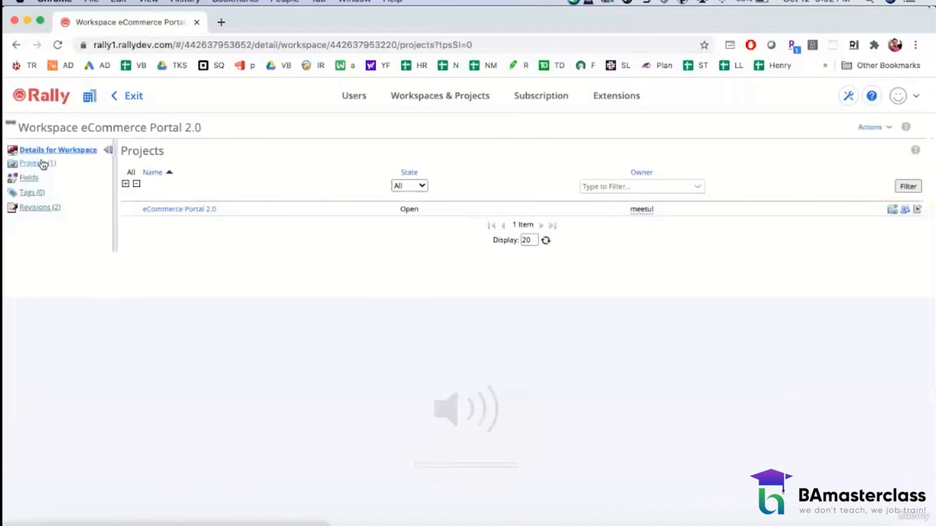
click(121, 100)
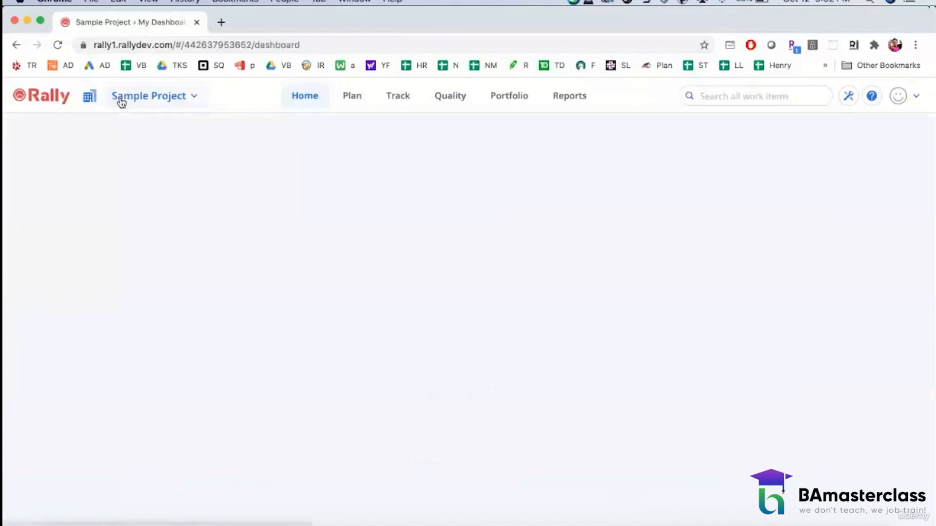
click(89, 96)
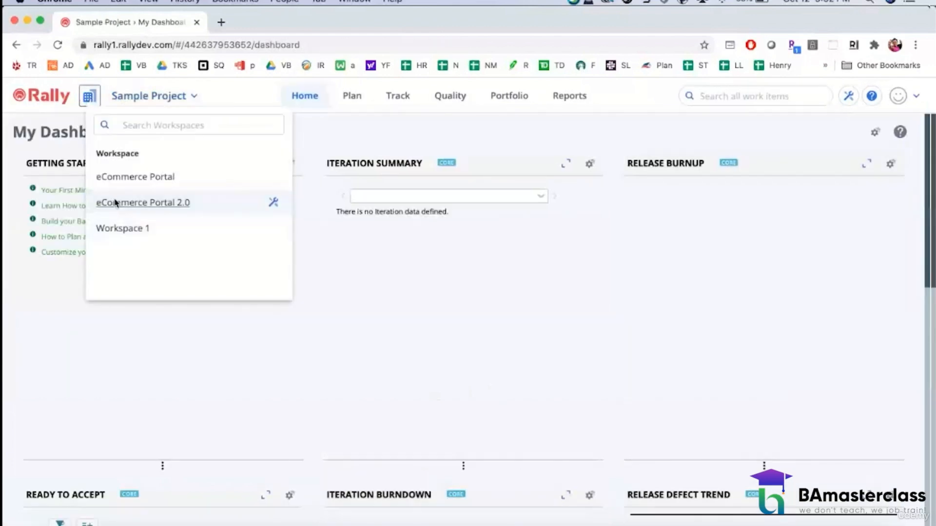
click(116, 202)
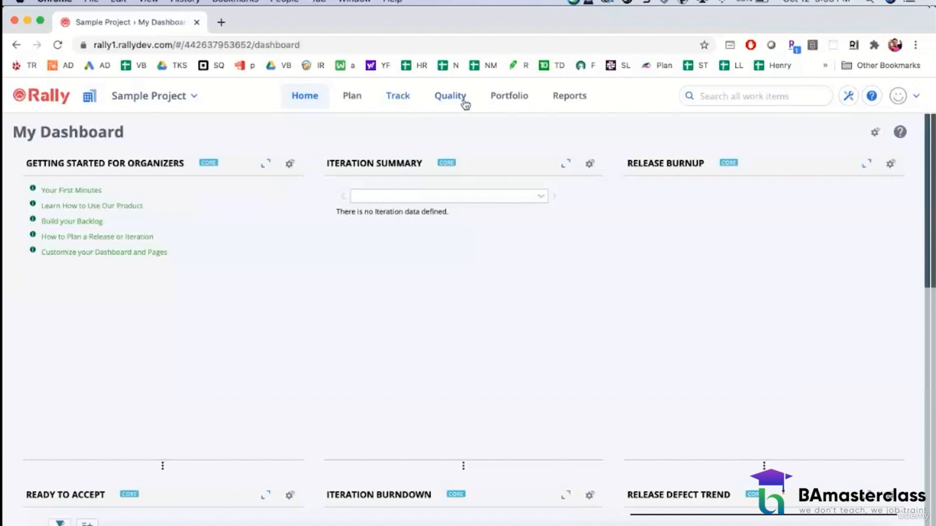
Step: Open the Iteration Status page and view which iterations are available for selection
click(396, 98)
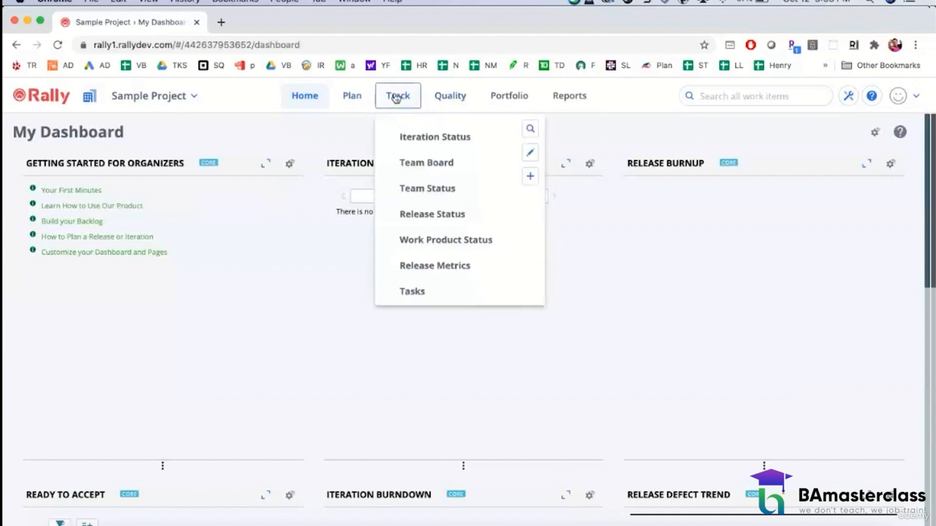
click(402, 100)
click(506, 99)
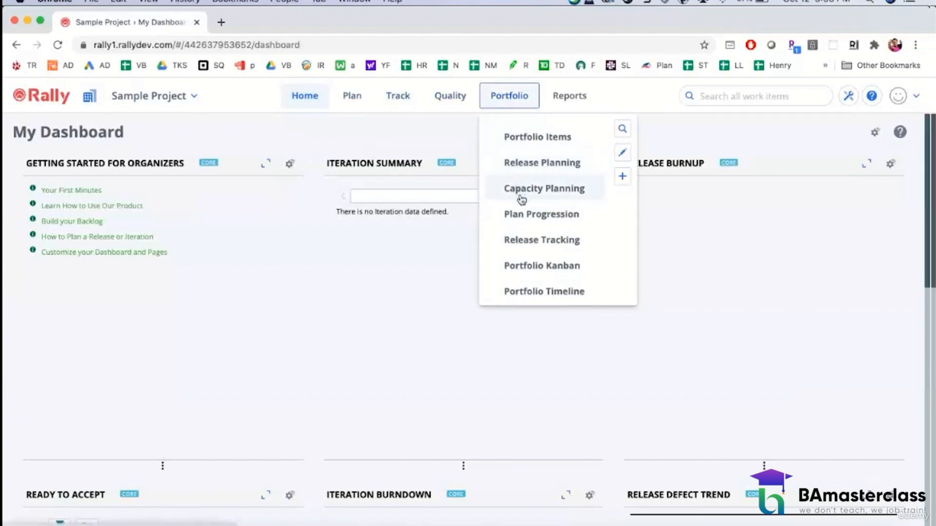
click(411, 102)
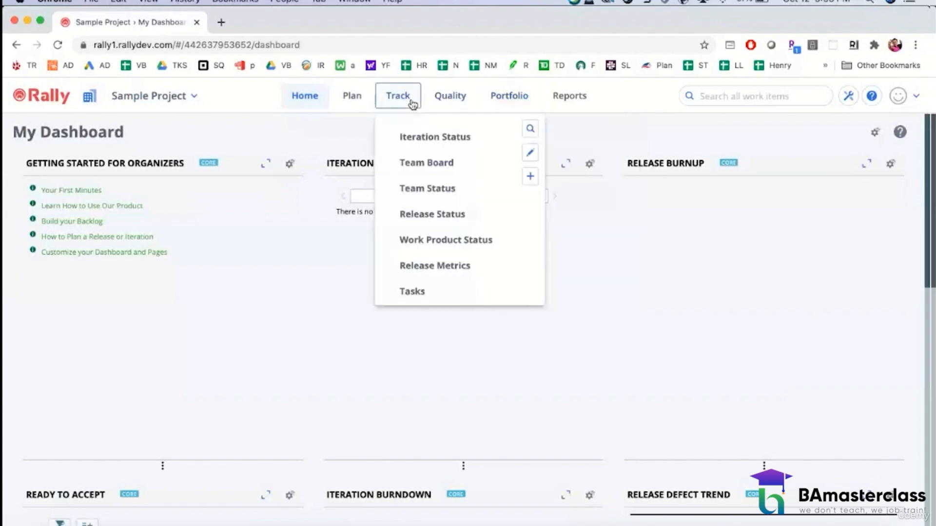
click(426, 138)
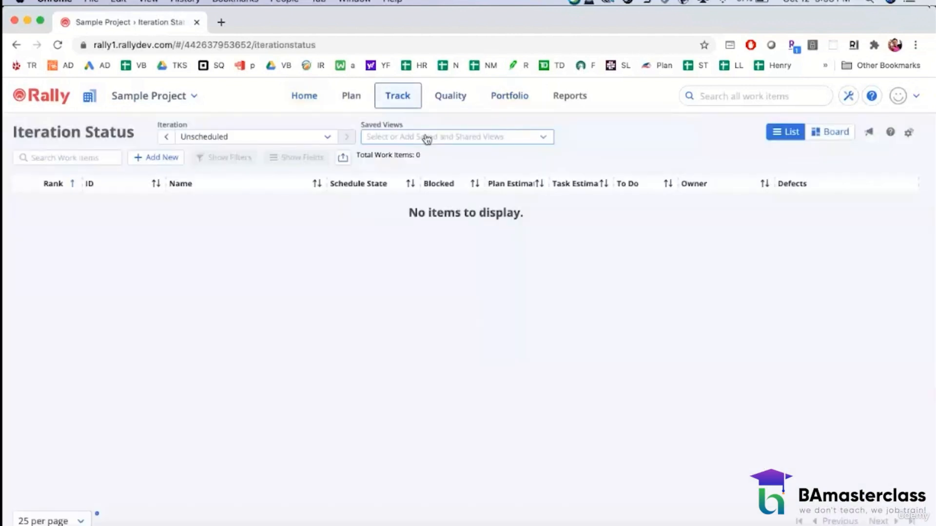
click(409, 101)
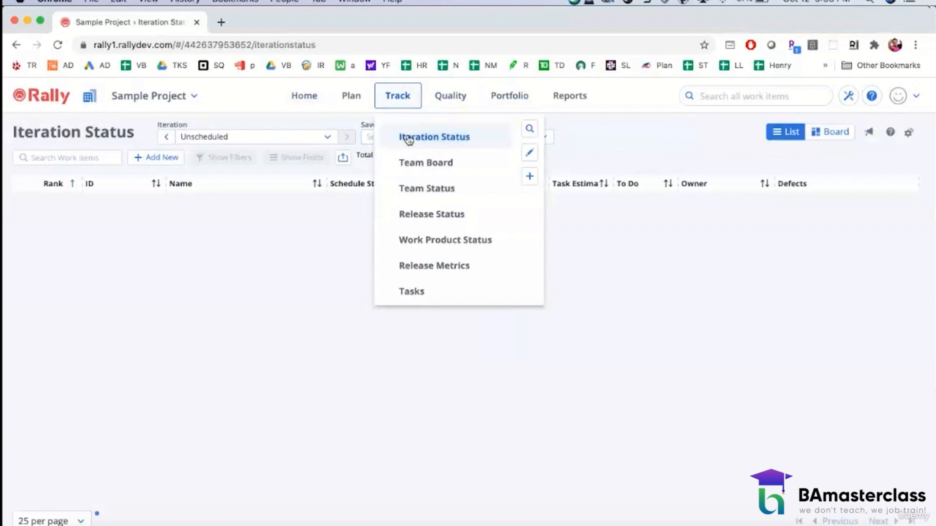
click(299, 261)
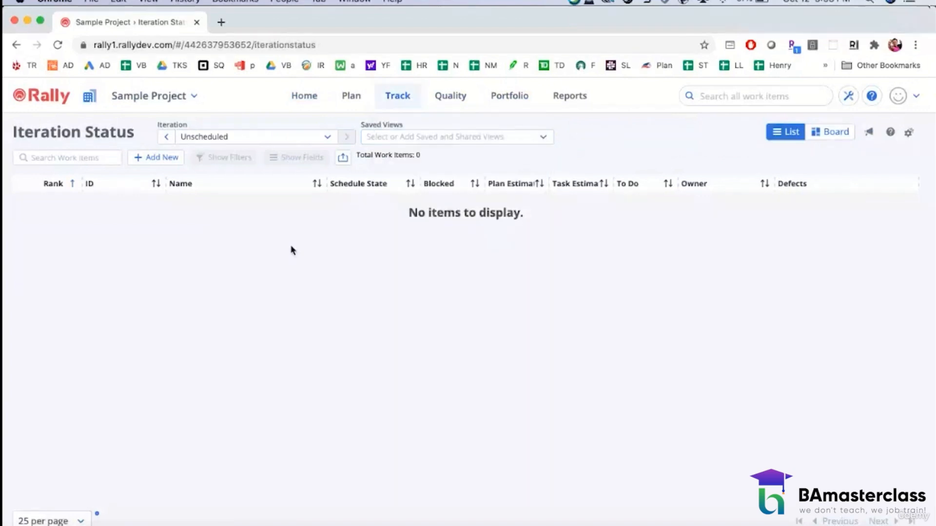
click(330, 138)
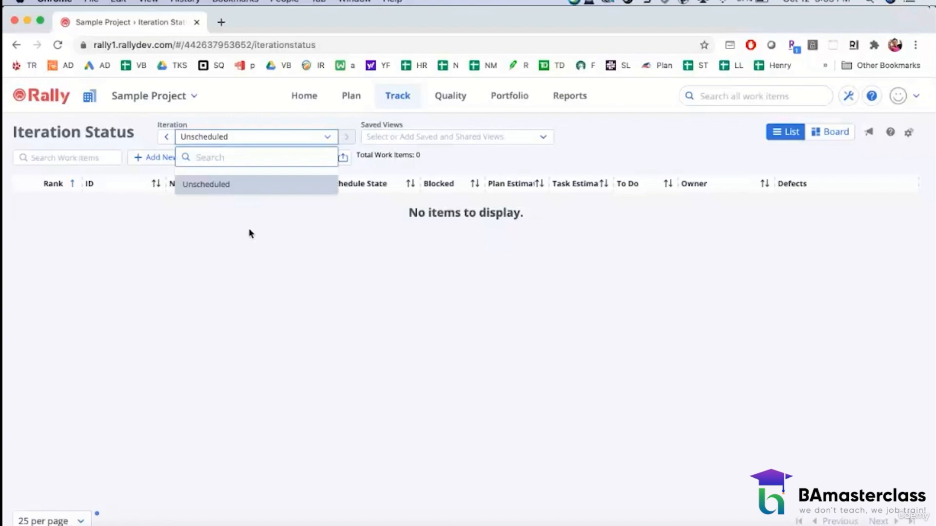
click(250, 232)
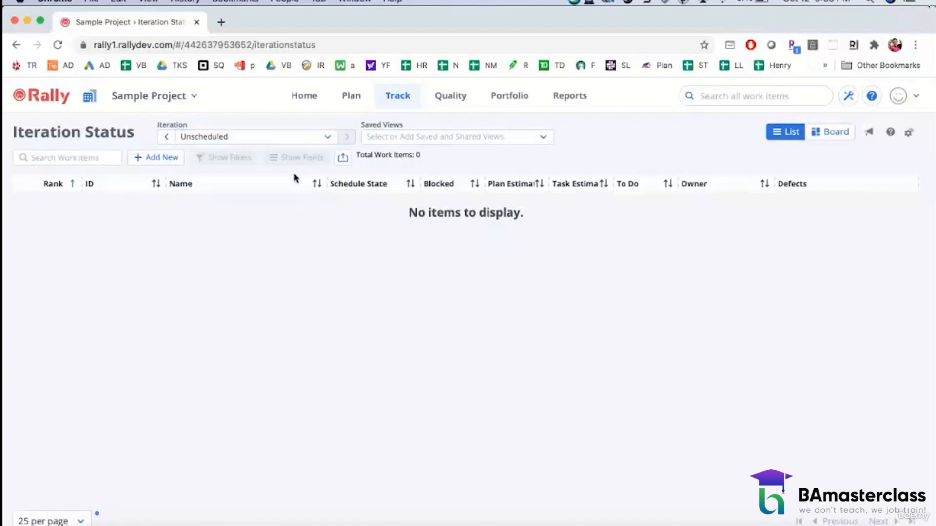
Step: View the Release Status page and the Release Metrics page
click(389, 96)
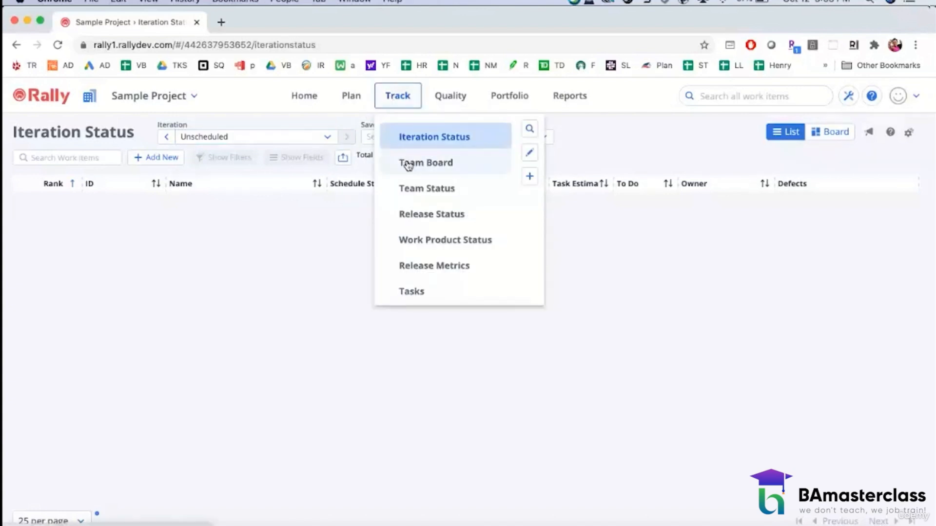
click(415, 213)
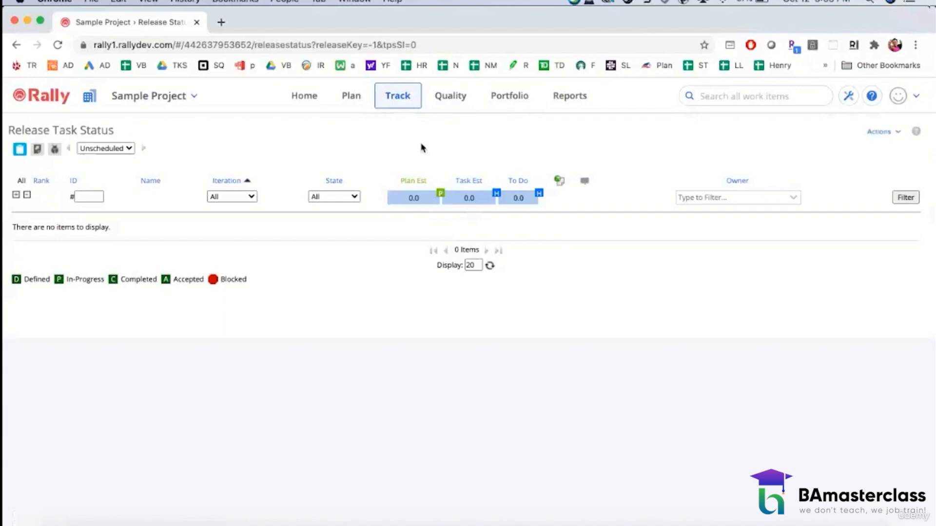
click(398, 94)
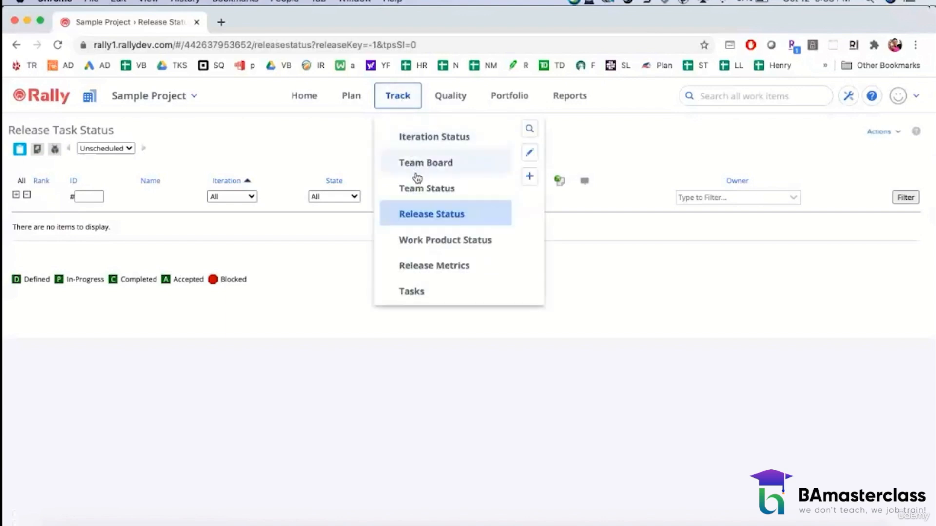
click(422, 267)
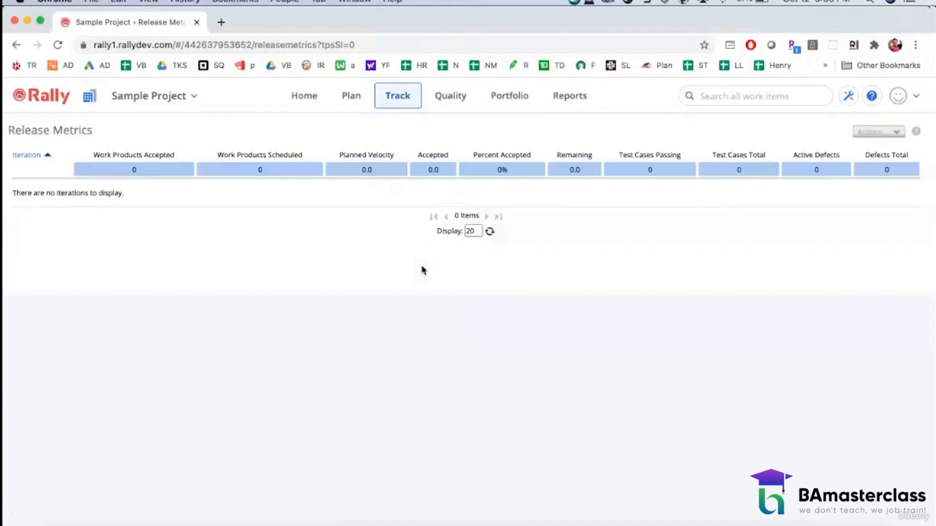
Step: View the portfolio's Release Planning and Release Tracking pages
click(500, 98)
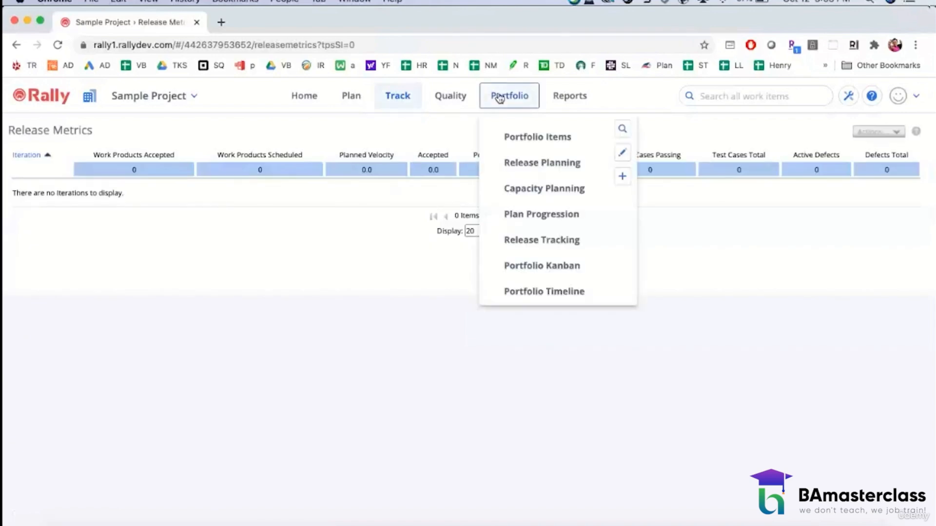
click(510, 162)
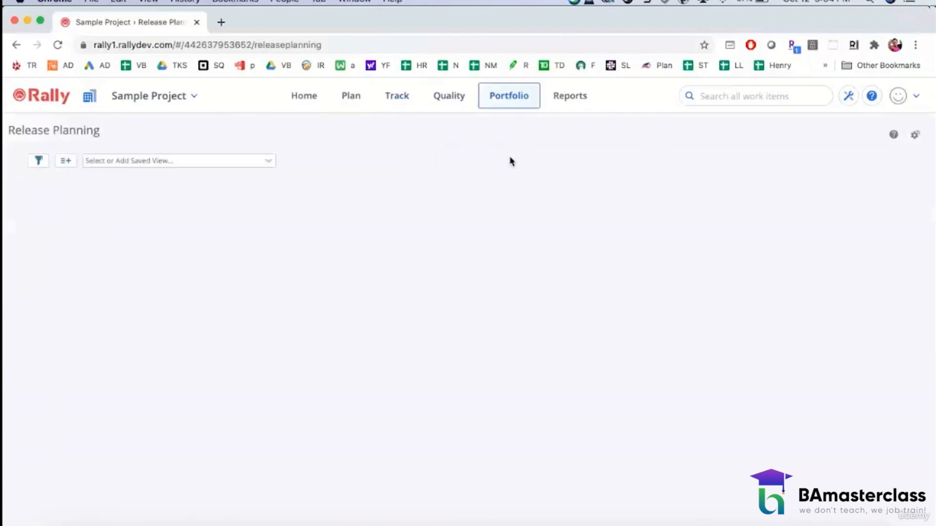
click(509, 99)
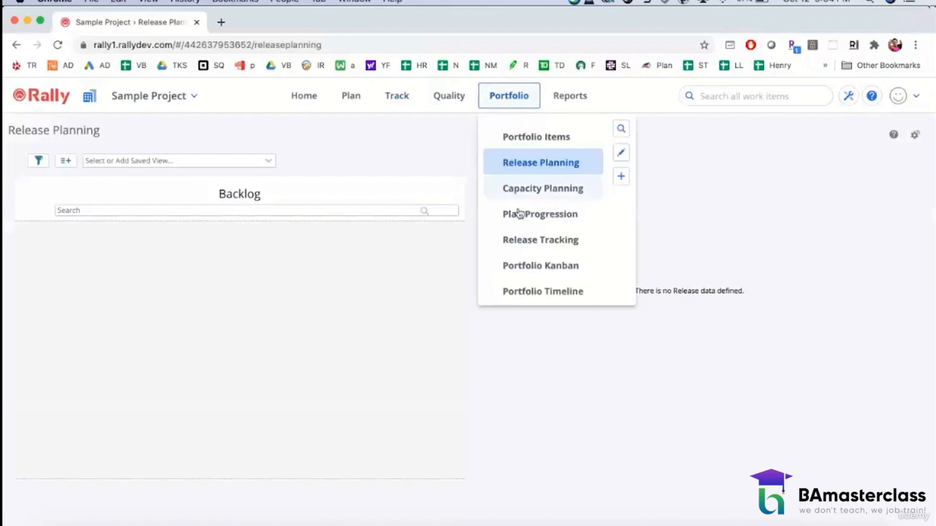
click(516, 240)
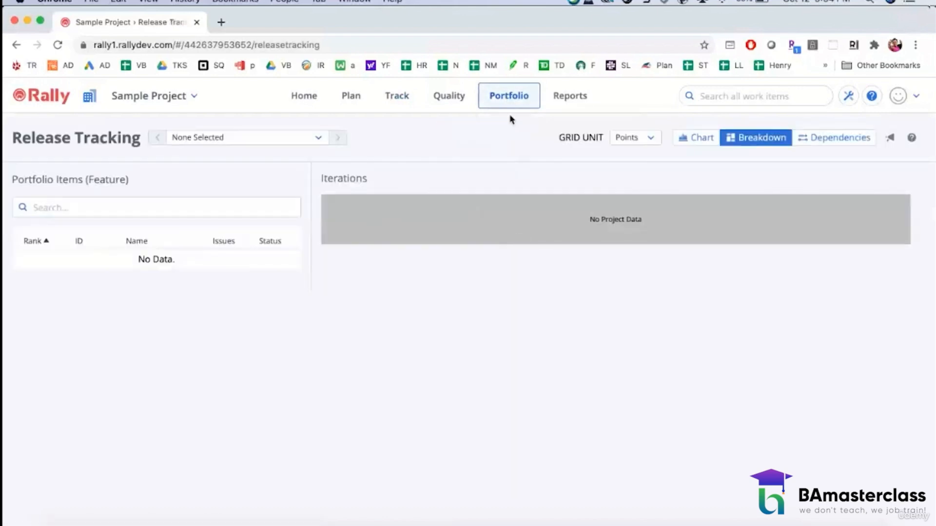
click(505, 99)
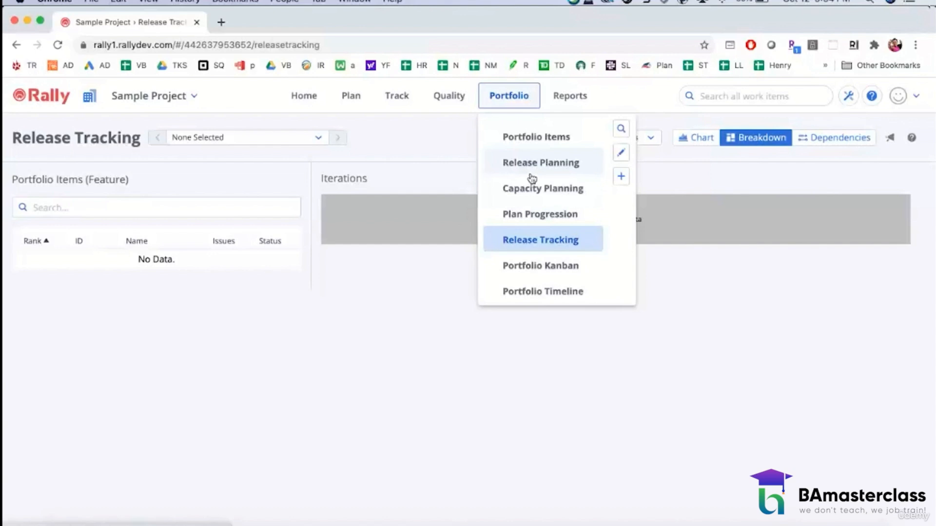
Step: Open the Timeboxes page and set its timebox type to Releases
mouse_move(399, 94)
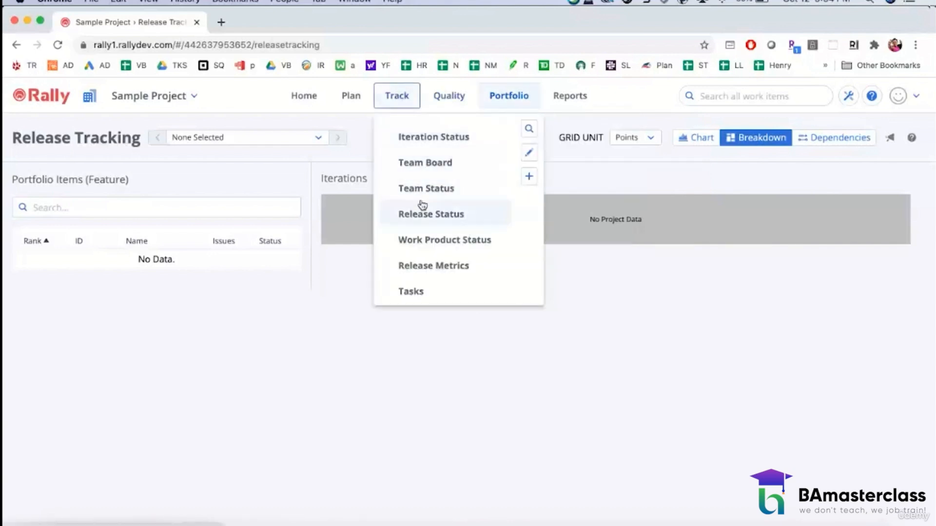
mouse_move(349, 94)
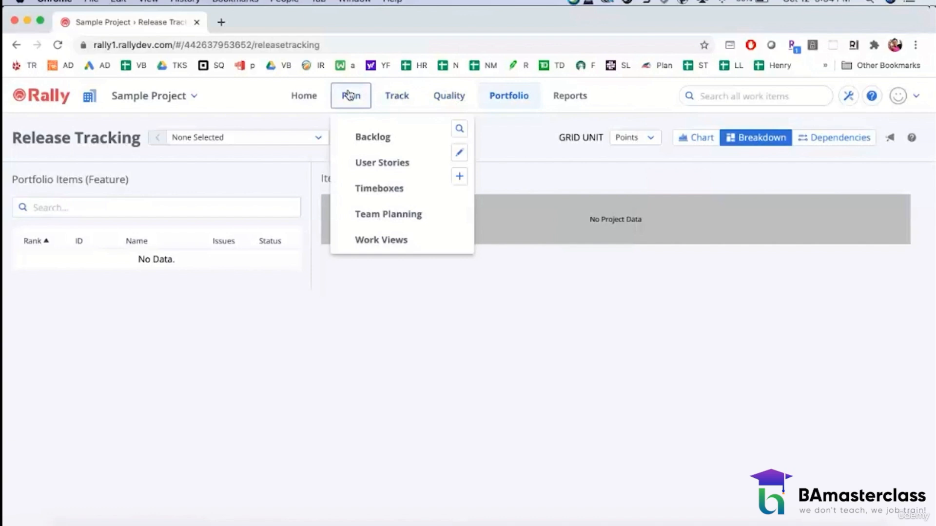
click(365, 192)
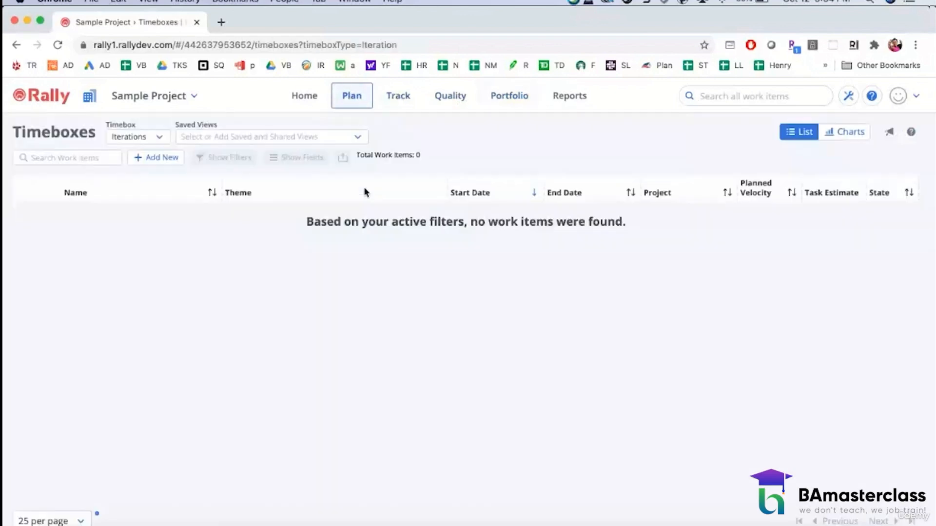
click(160, 137)
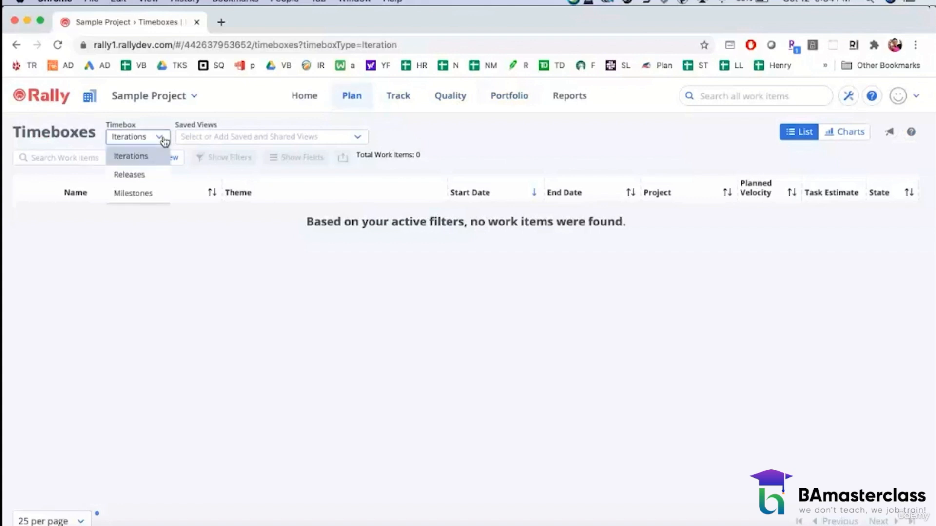
click(145, 178)
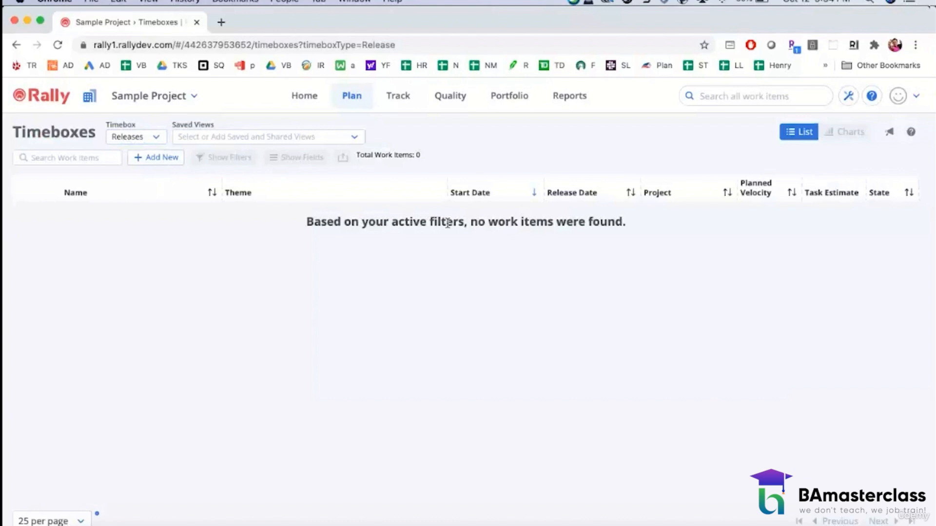
Step: Start a new release entry in the eCommerce Portal 2.0 project and check the October 2020 dates in the Outlook calendar
click(171, 160)
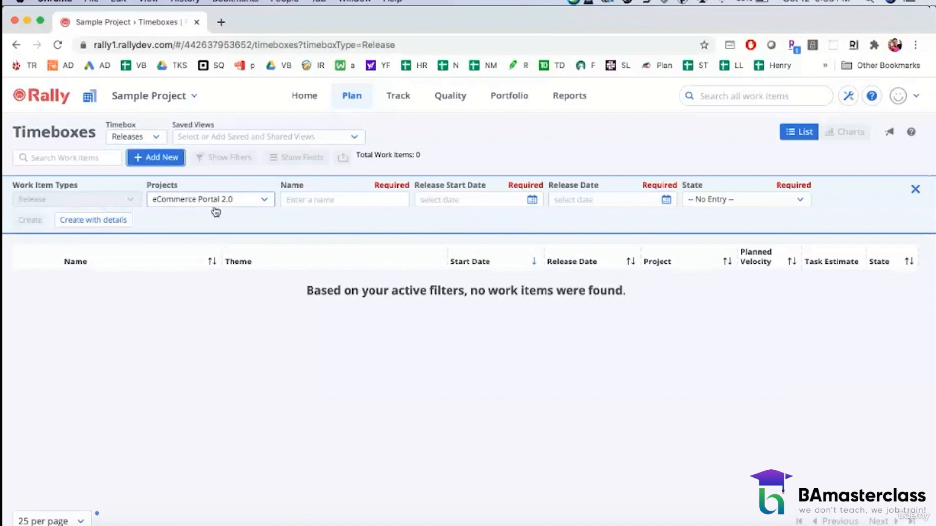
click(322, 198)
click(318, 525)
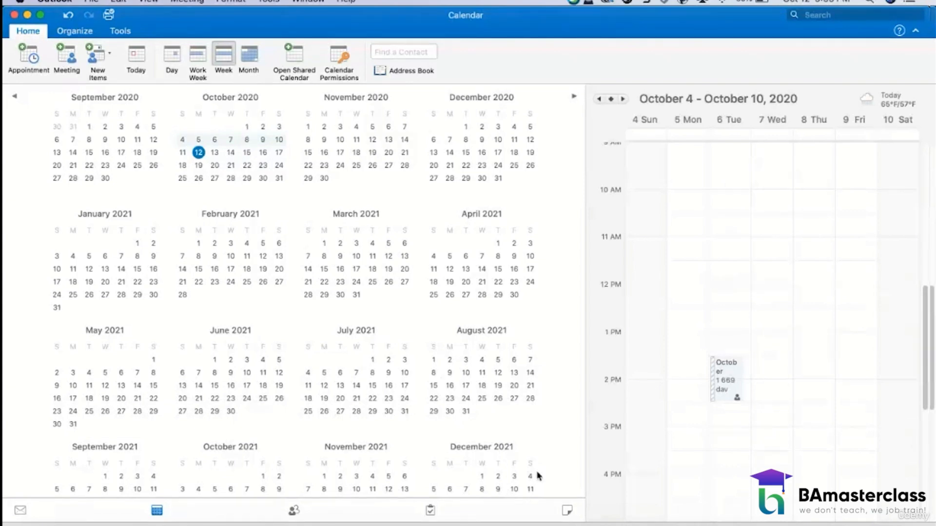
click(711, 523)
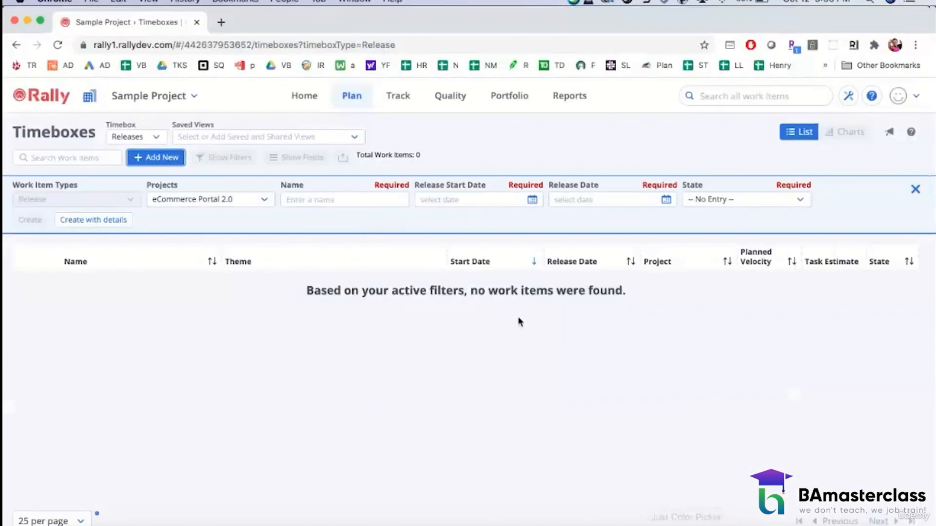
Step: Name the new release Oct28_2020 and set its start date to 2020-10-01 and release date to 2020-10-28
click(343, 200)
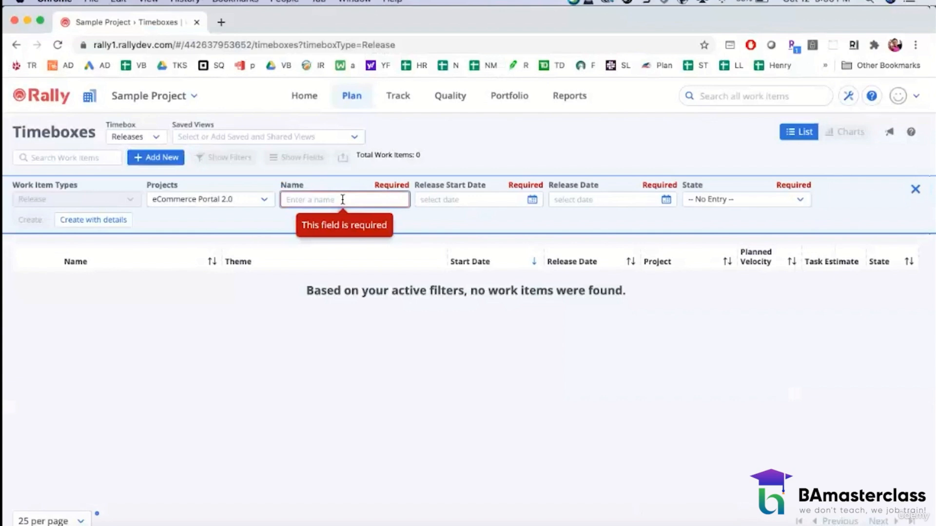
text(Oct28)
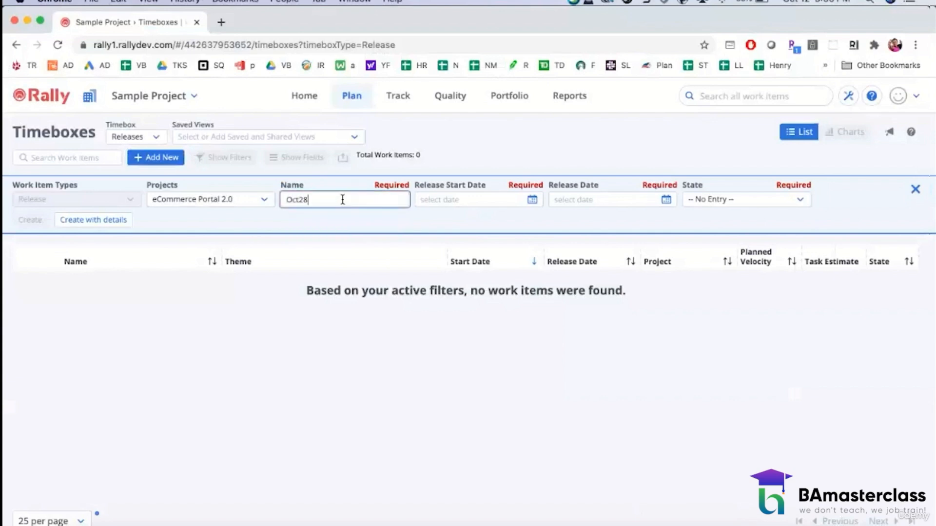
text(_2020)
click(532, 200)
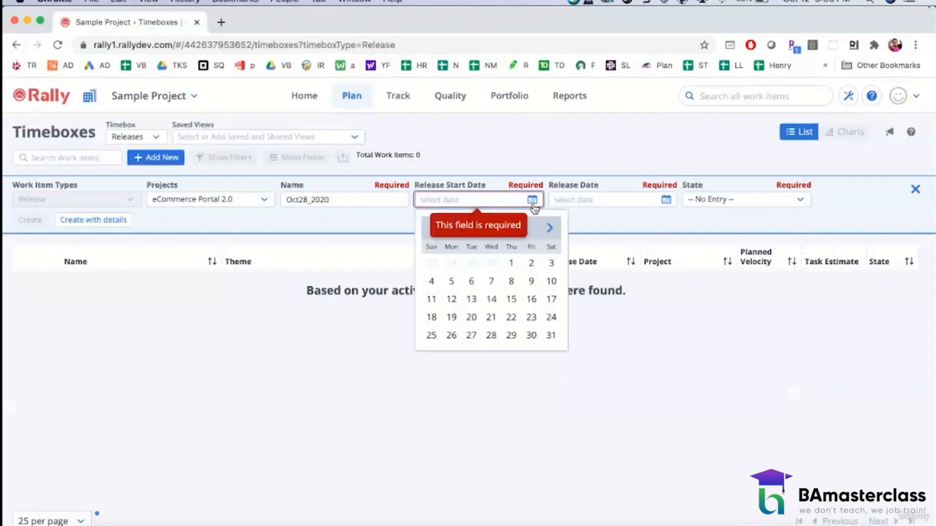
click(511, 263)
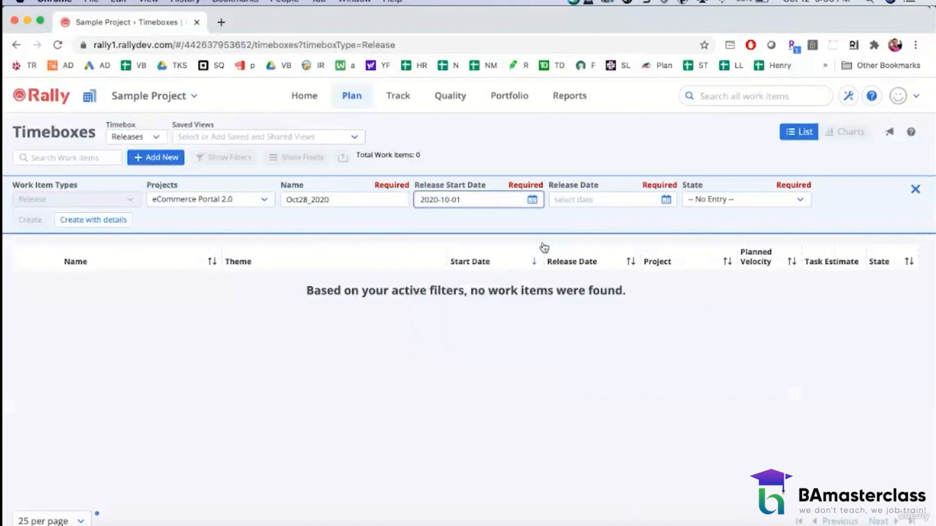
click(665, 200)
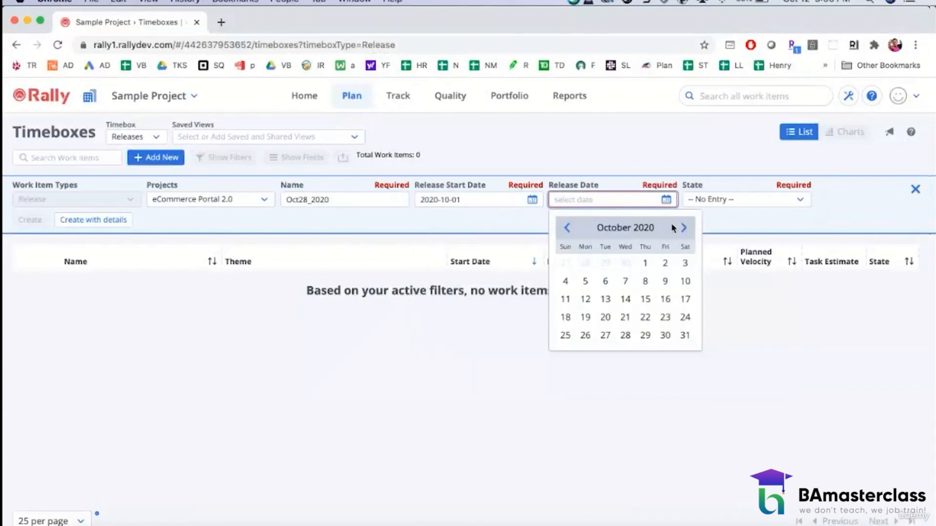
click(624, 335)
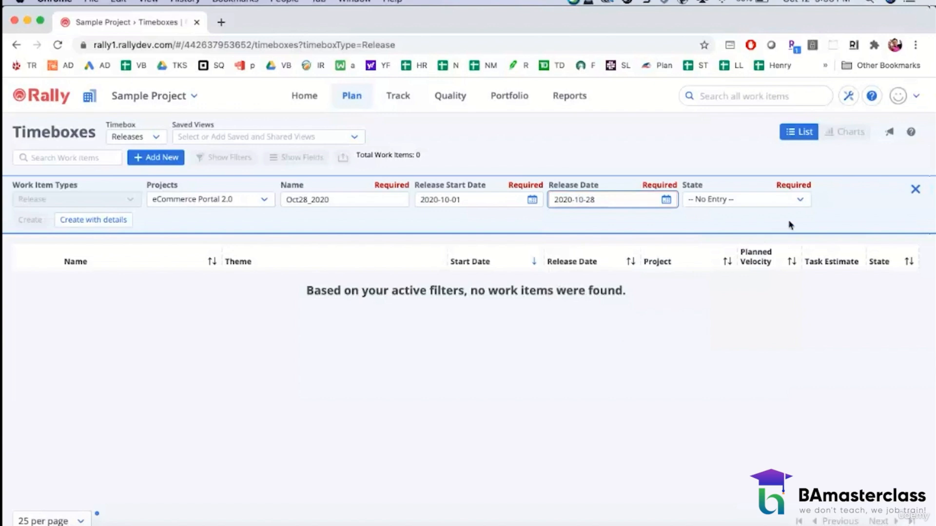
Step: Set the Oct28_2020 release's state to Planning and create the release
click(798, 208)
click(737, 249)
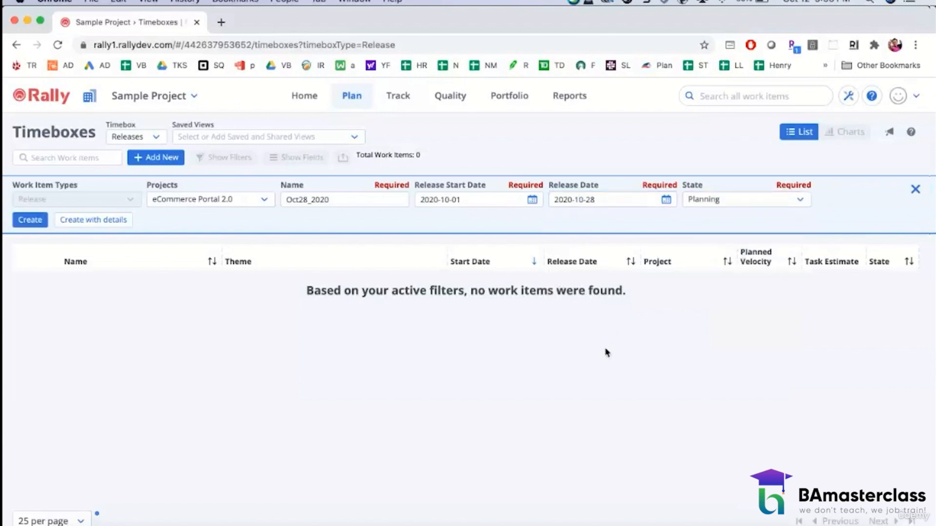
click(40, 219)
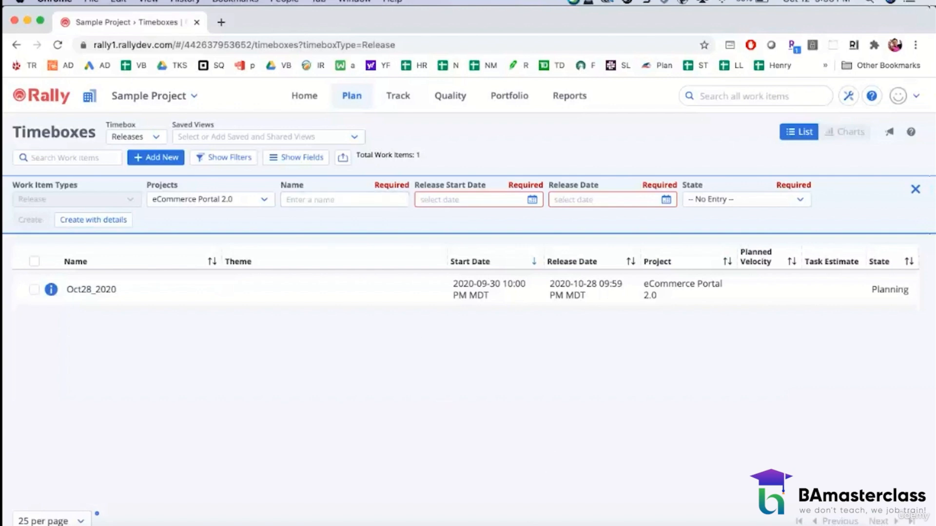
Step: Check the November 2020 dates in the Outlook calendar and name the next release Nov25_2020 in Rally
click(322, 524)
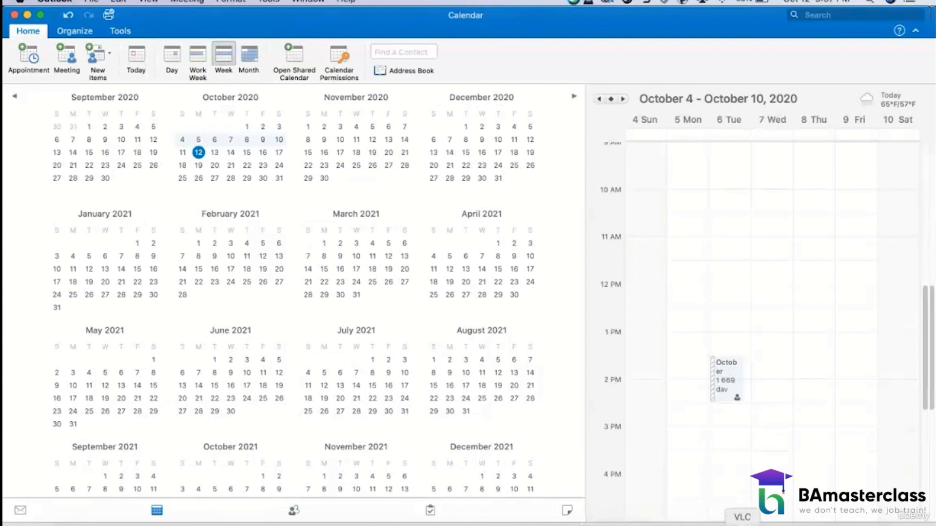
click(710, 522)
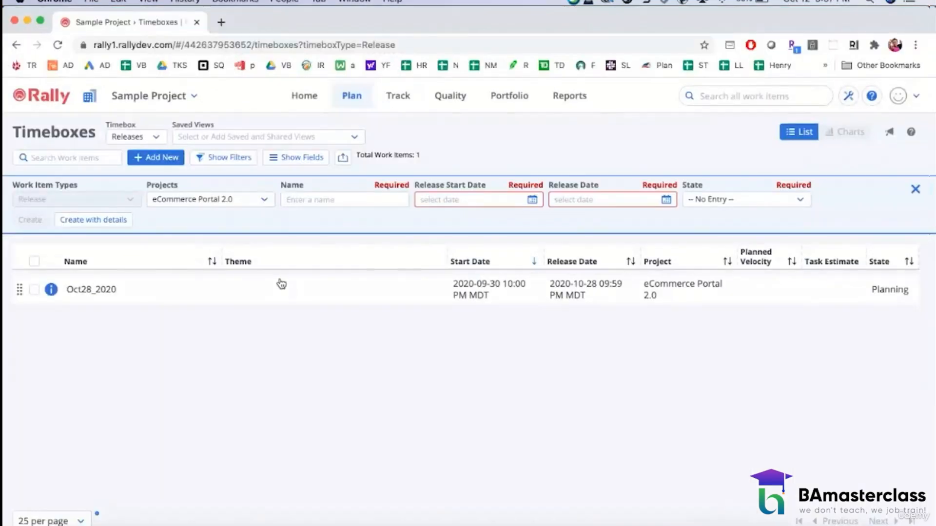
click(343, 200)
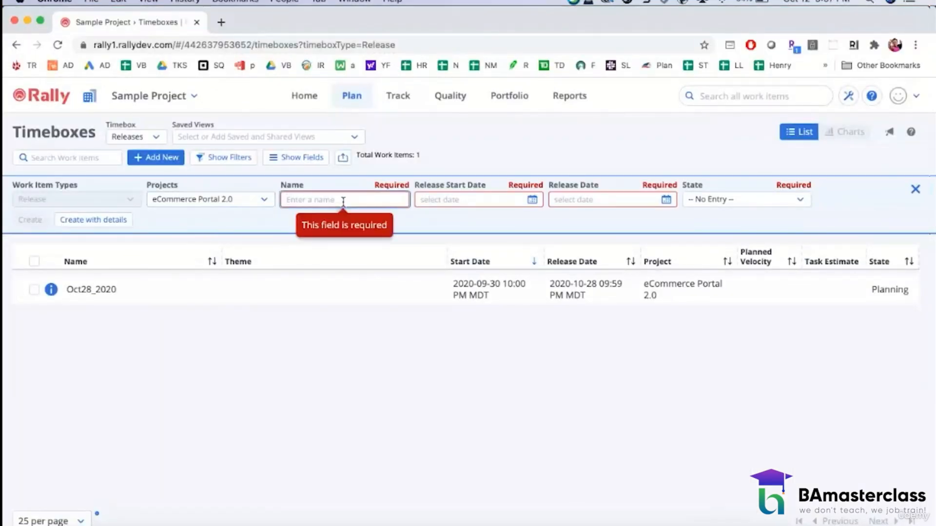
text(Nov25)
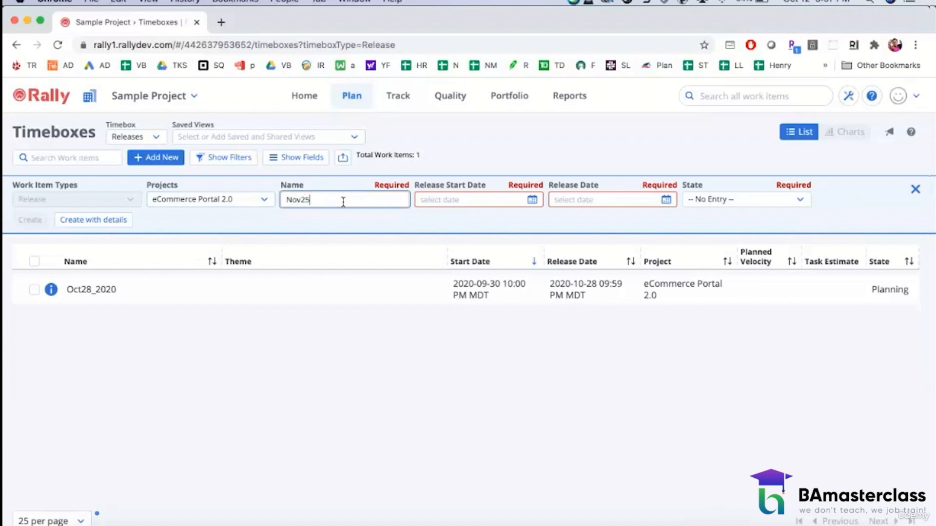
text(_2020)
Step: Set the Nov25_2020 release's start date to 2020-10-29 and its release date to 2020-11-25
click(532, 201)
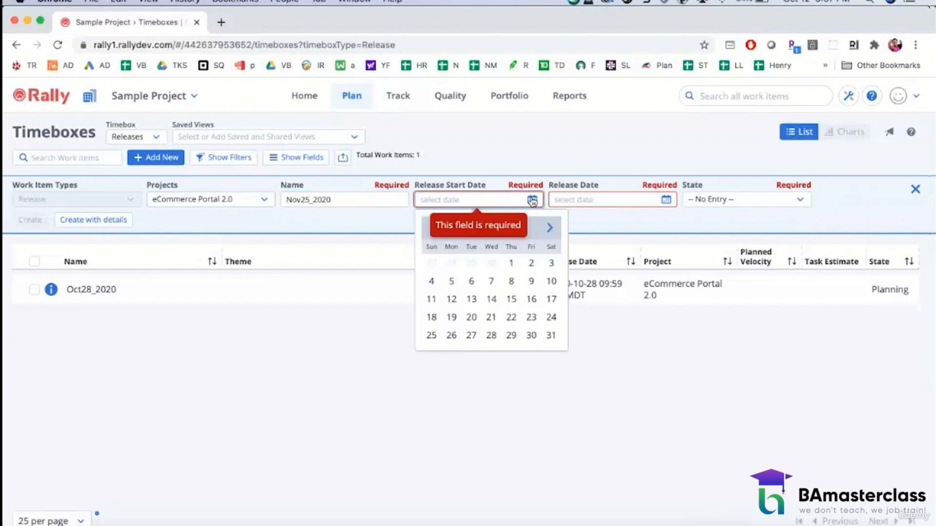
click(510, 335)
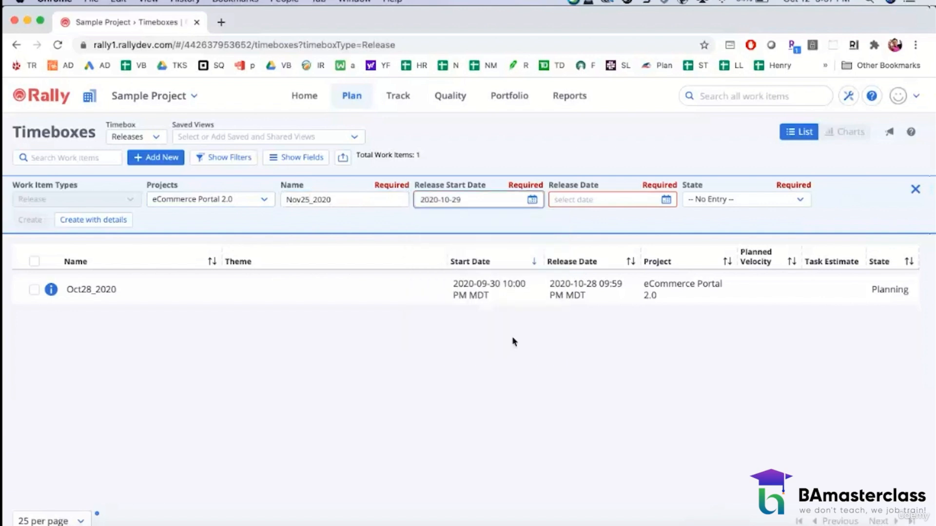
click(671, 206)
click(683, 229)
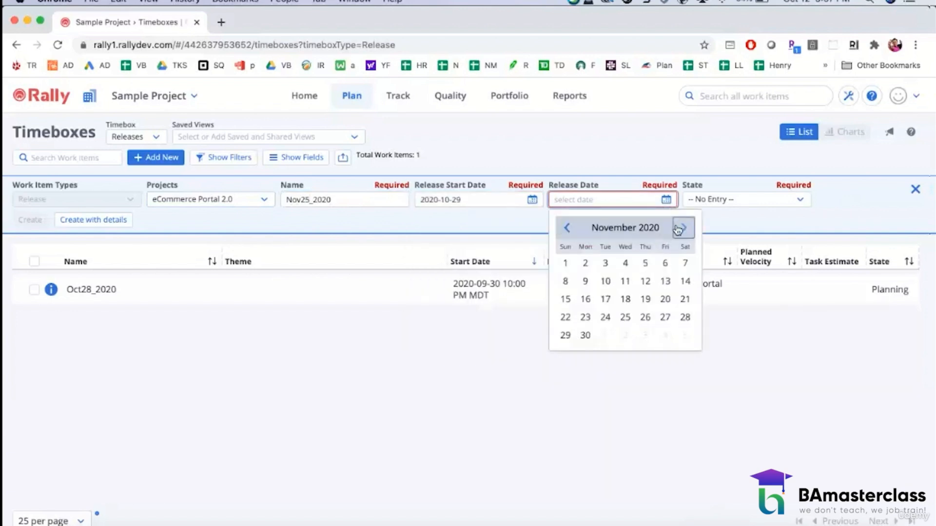
click(684, 229)
click(565, 228)
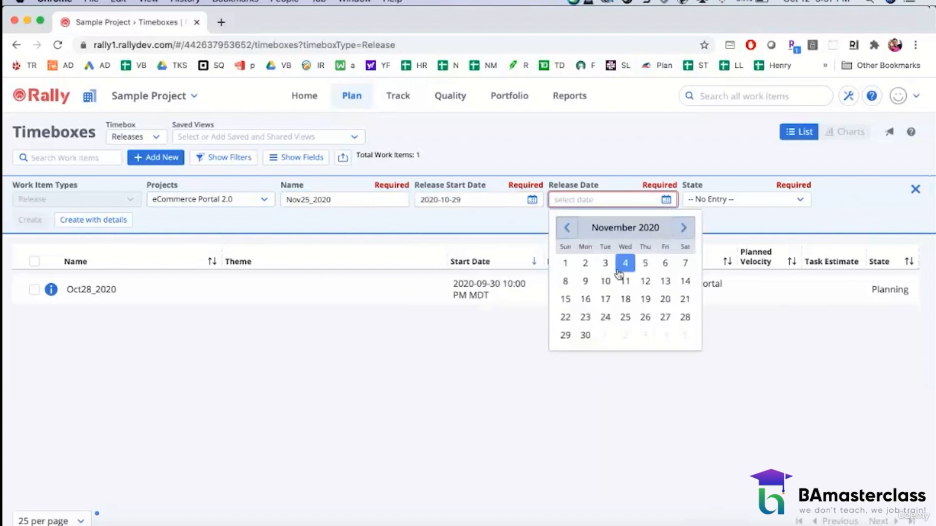
click(625, 317)
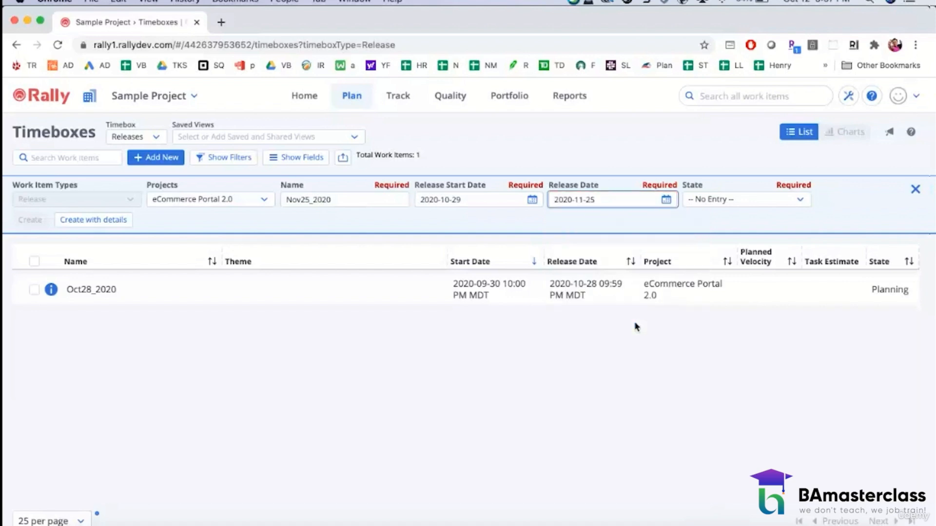
click(667, 200)
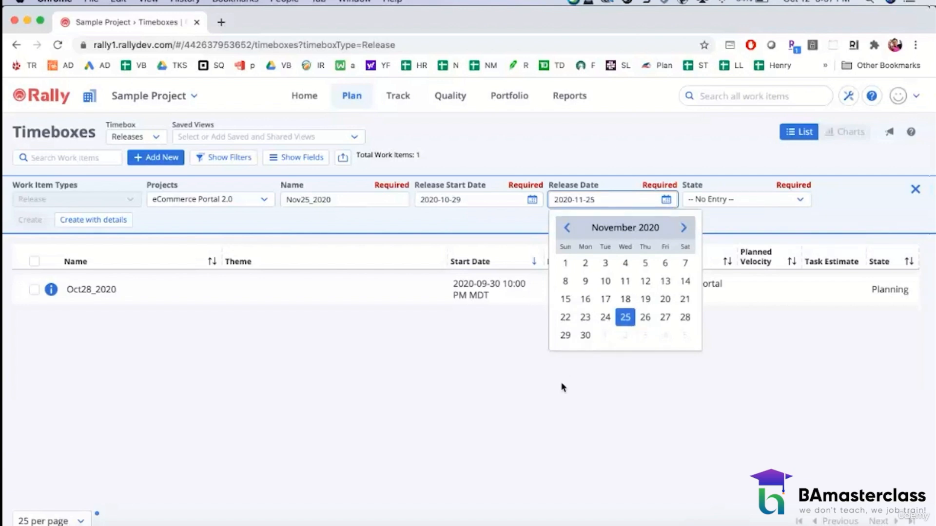
click(557, 396)
Step: Search Google for "thanksgiving 2020" in a separate browser tab and return to the Timeboxes page
click(221, 22)
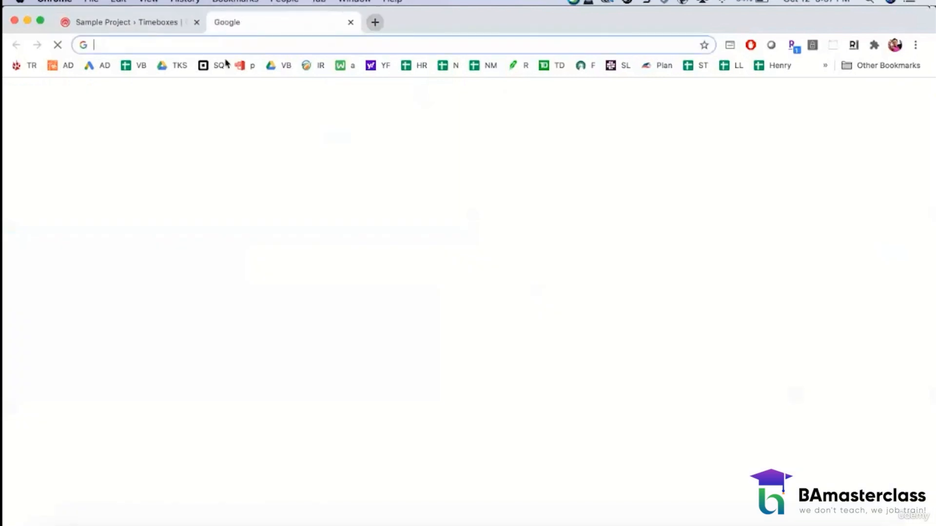
text(thanksgiv)
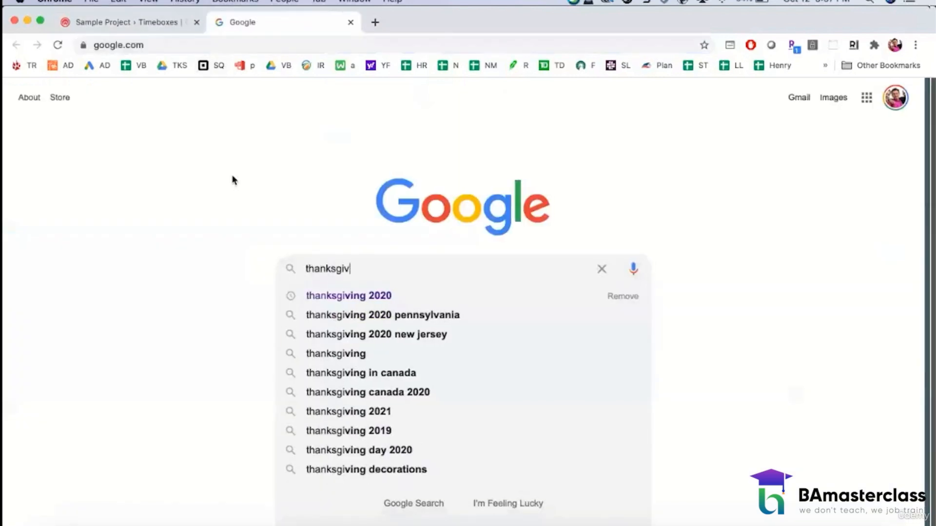
text(ing 2020)
key(Return)
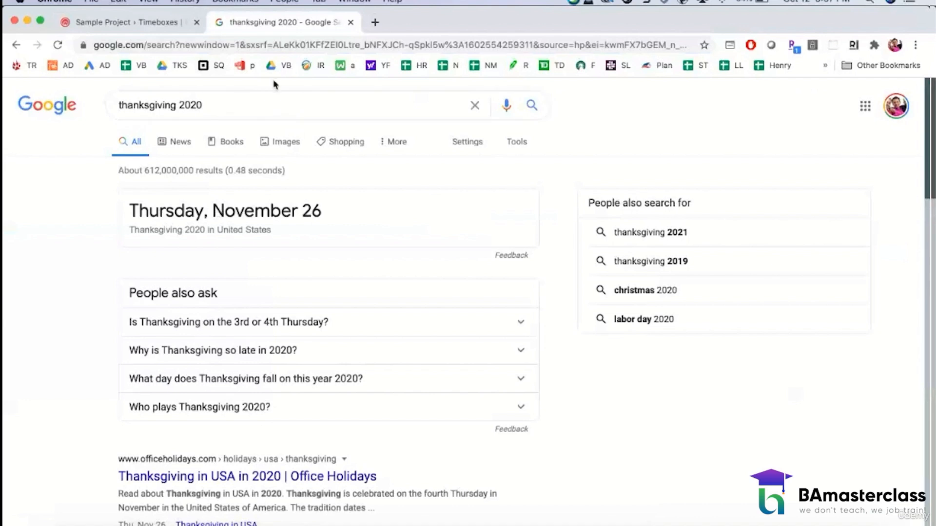
click(131, 22)
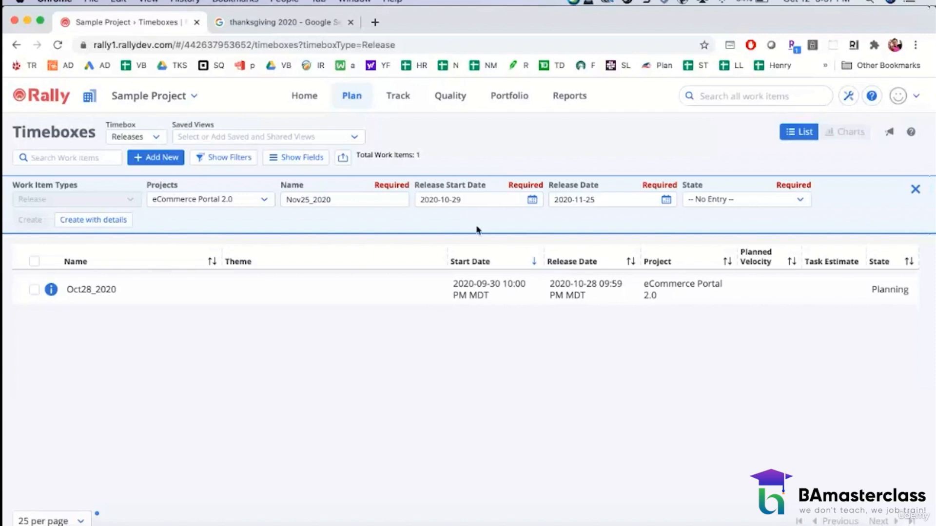
Step: Change the release date of the Nov25_2020 entry to 2020-12-02
click(588, 203)
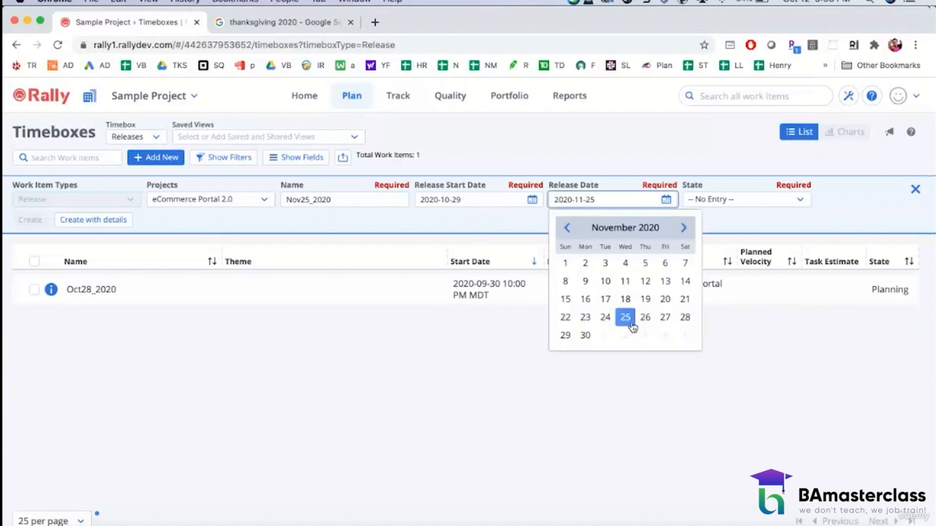
click(683, 227)
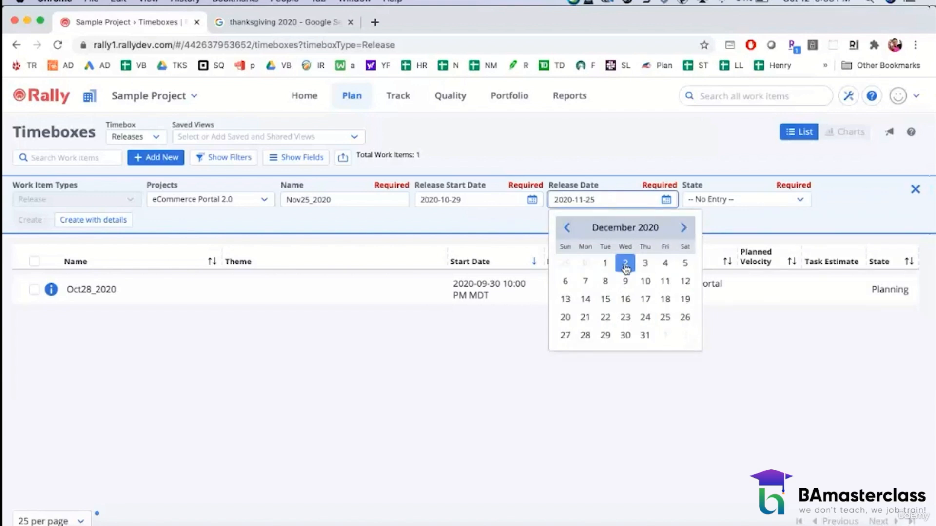
click(625, 264)
click(542, 390)
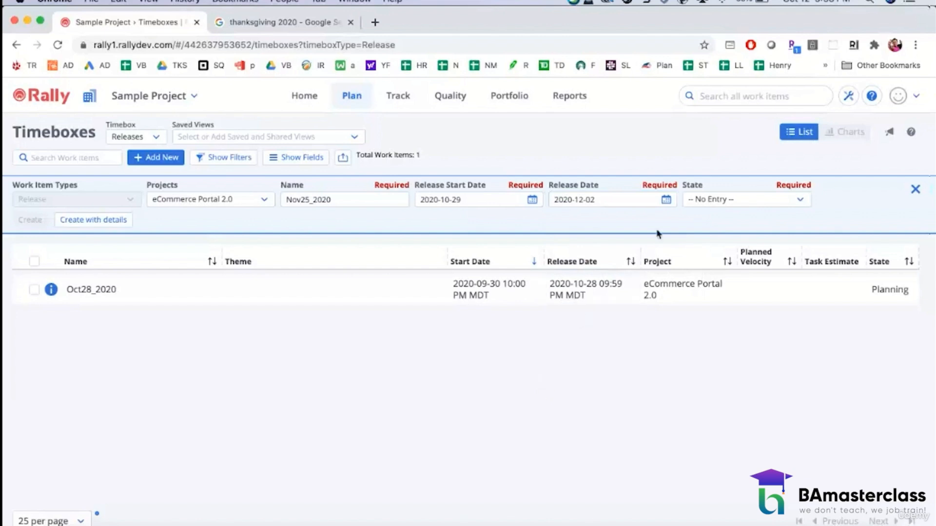
Step: Set the Nov25_2020 entry's release date back to 2020-11-25
click(666, 200)
click(567, 229)
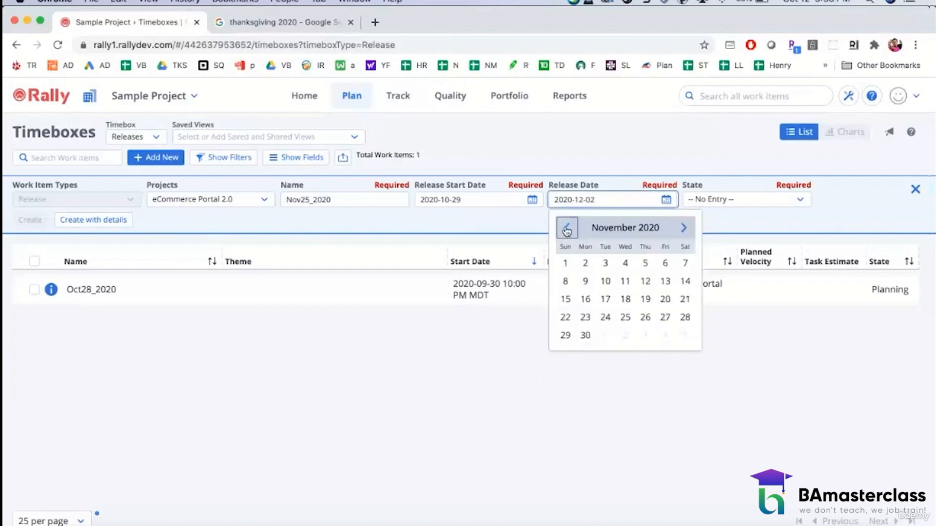
click(625, 318)
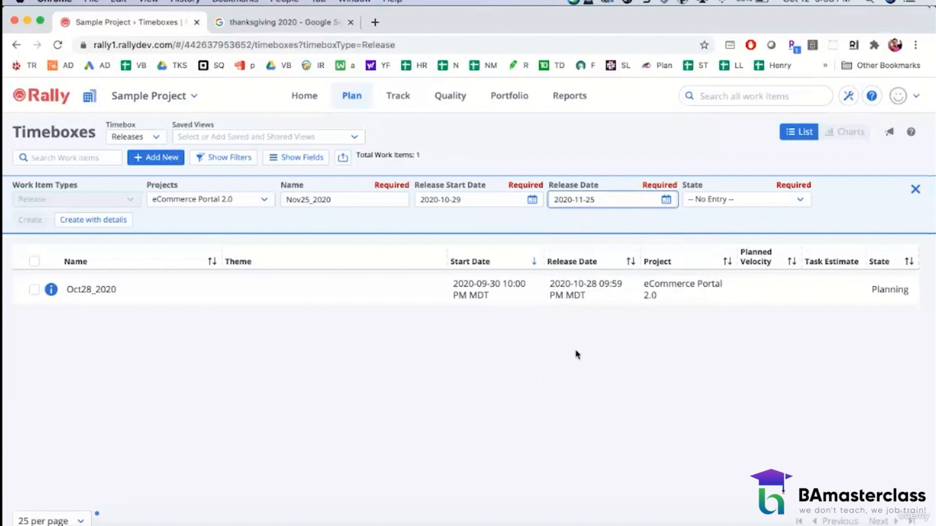
Step: Set the Nov25_2020 entry's state to Planning, open it for creation with details, and close the details without creating the release
click(718, 204)
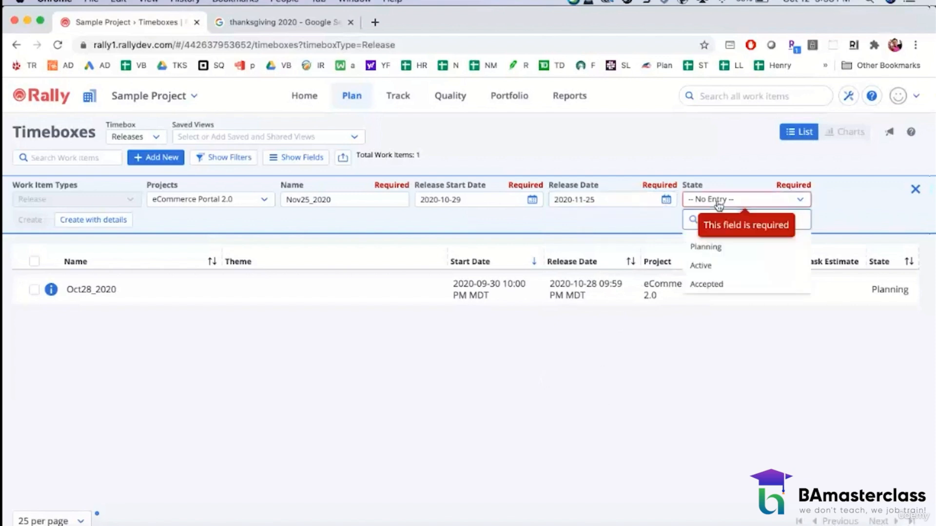
click(707, 245)
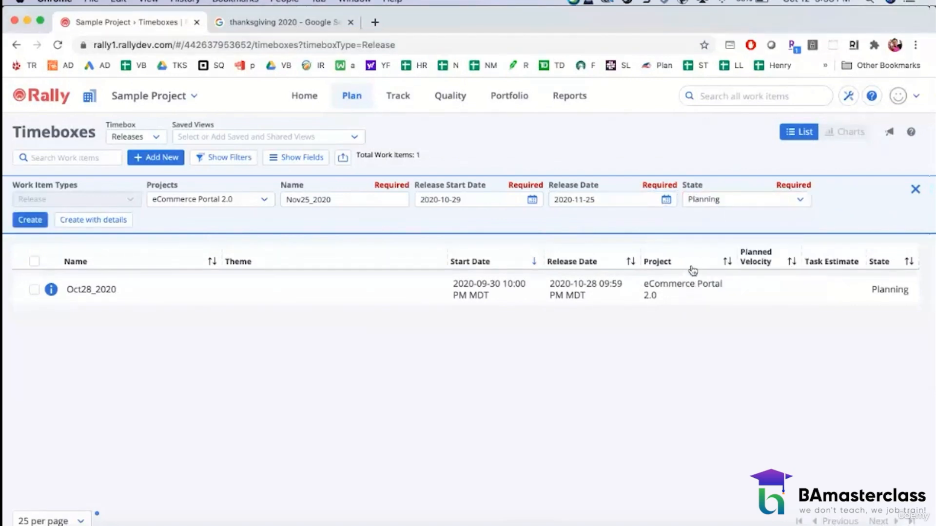
click(72, 222)
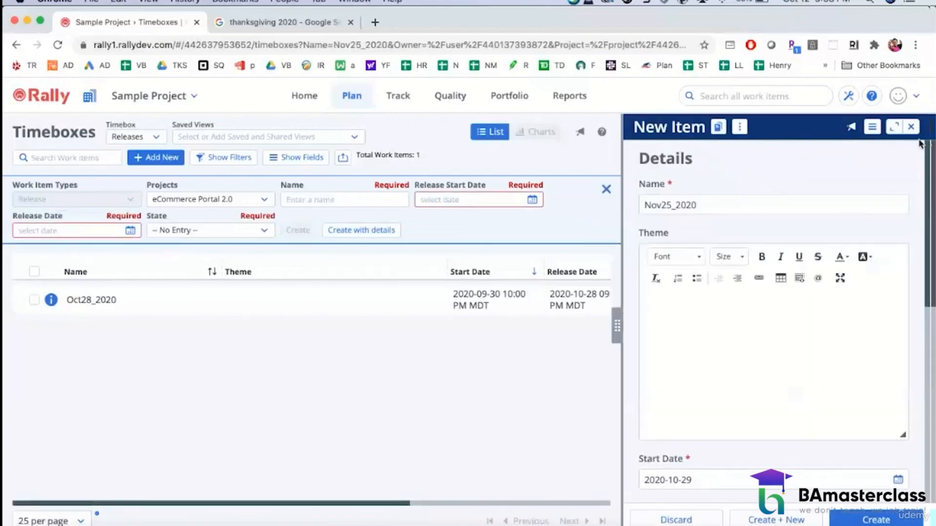
click(910, 126)
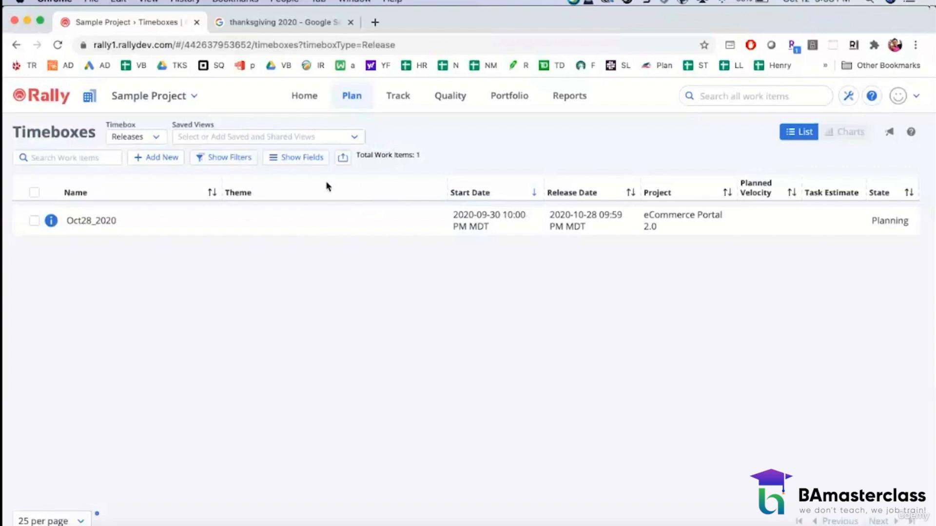
Step: Start a new release entry in the eCommerce Portal 2.0 project and name it Nov25_2020
click(166, 157)
click(351, 200)
text(Nov25_2020)
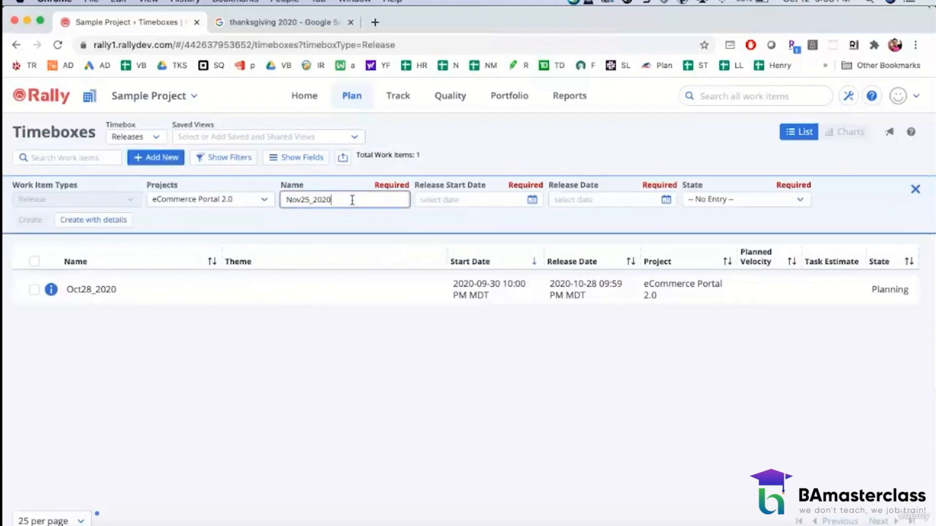
Step: Set the Nov25_2020 entry's release start date to 2020-10-29 and its release date to 2020-11-25
click(423, 201)
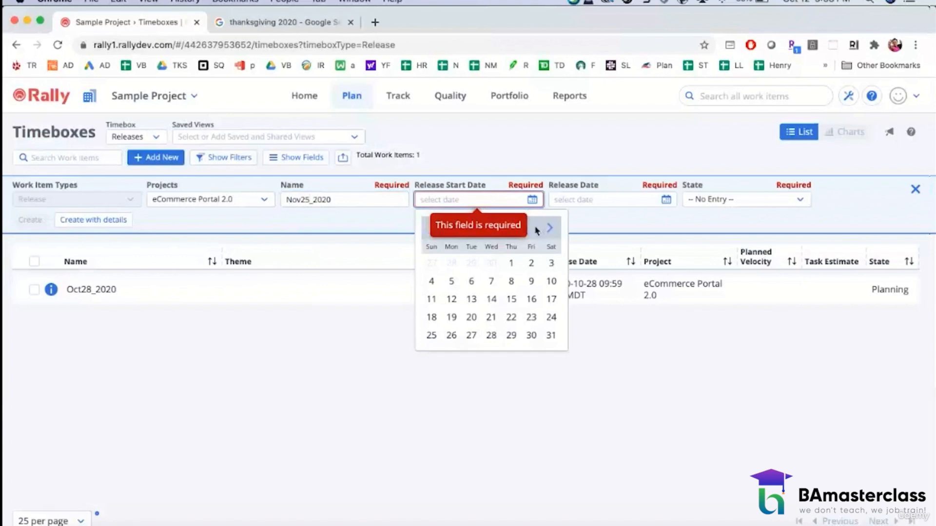
click(510, 335)
click(665, 200)
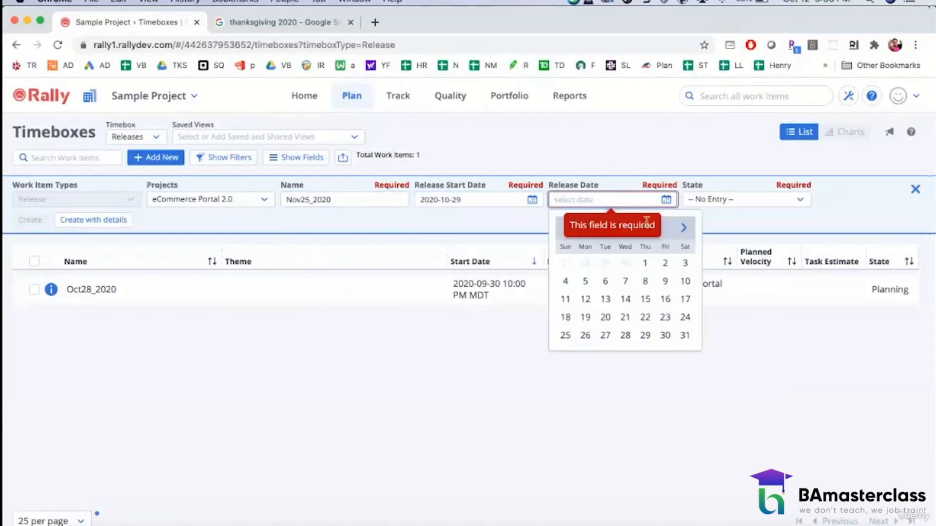
click(683, 227)
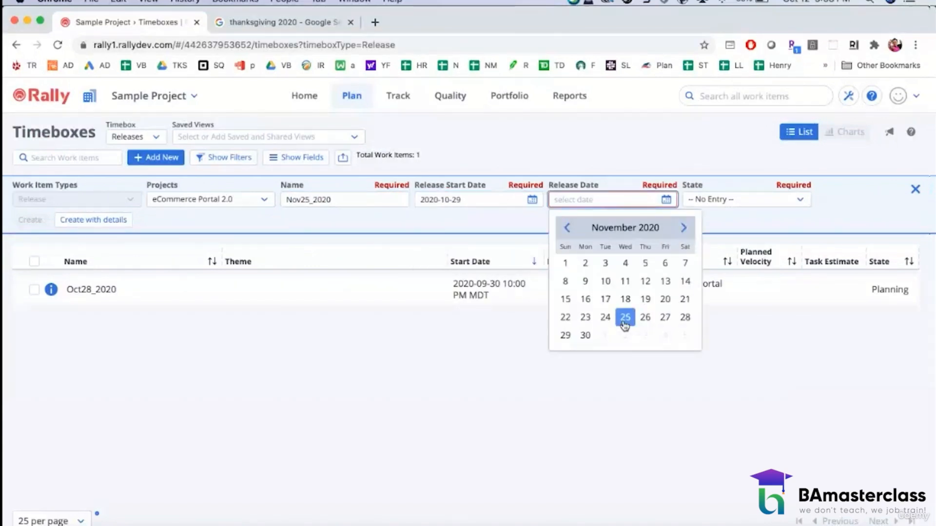
click(624, 318)
Step: Set the Nov25_2020 entry's state to Planning and create the release
click(738, 200)
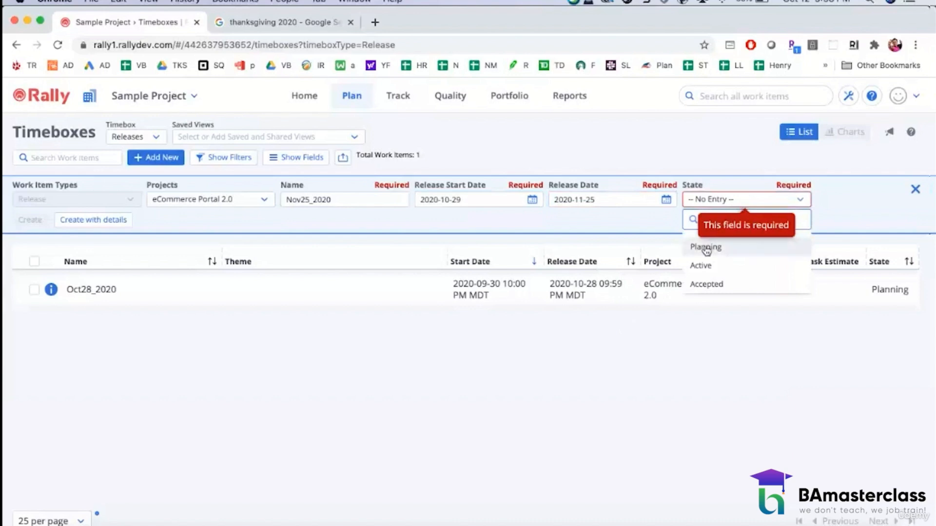
click(704, 243)
click(30, 220)
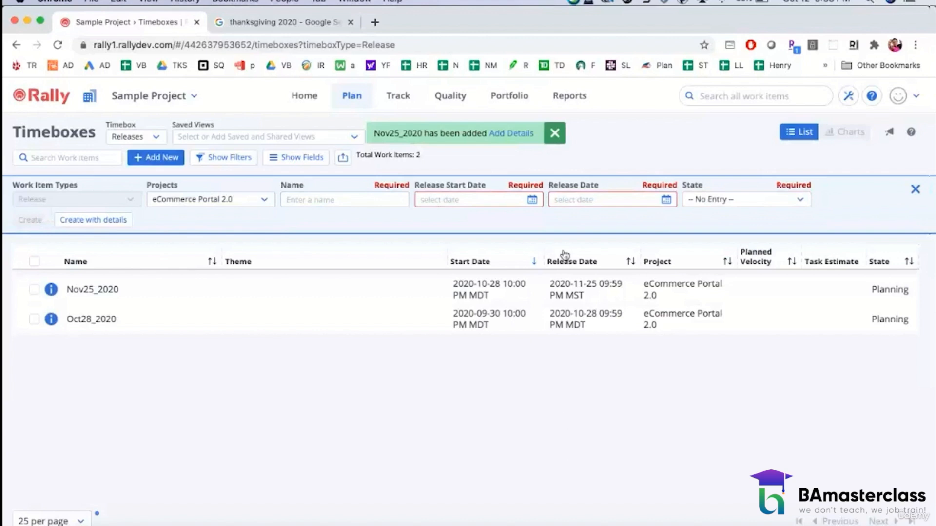
Step: Set the next release entry's start date to 2020-11-26 and its release date to 2020-12-23
click(532, 200)
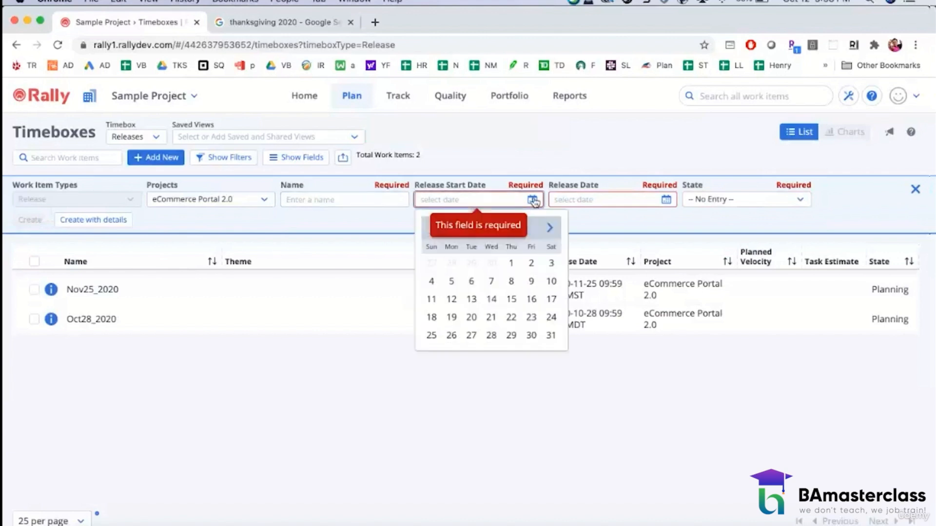
click(549, 228)
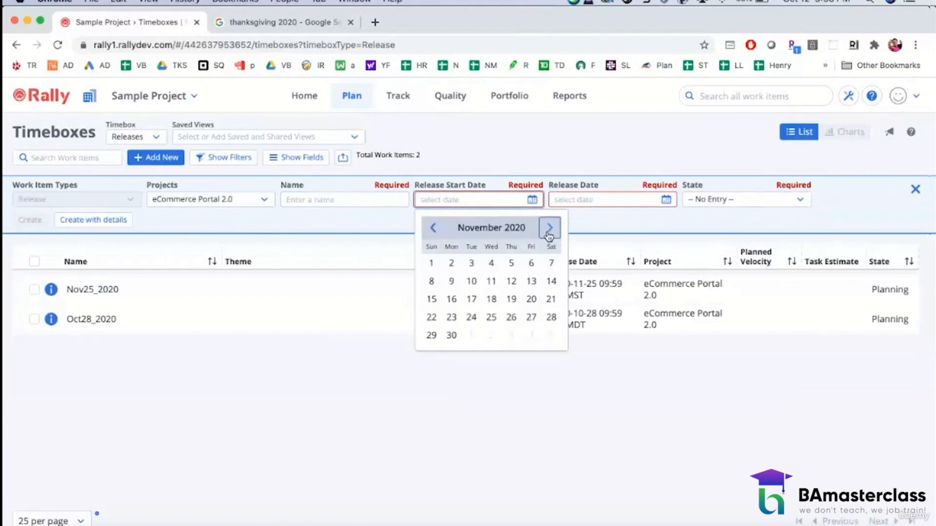
click(512, 317)
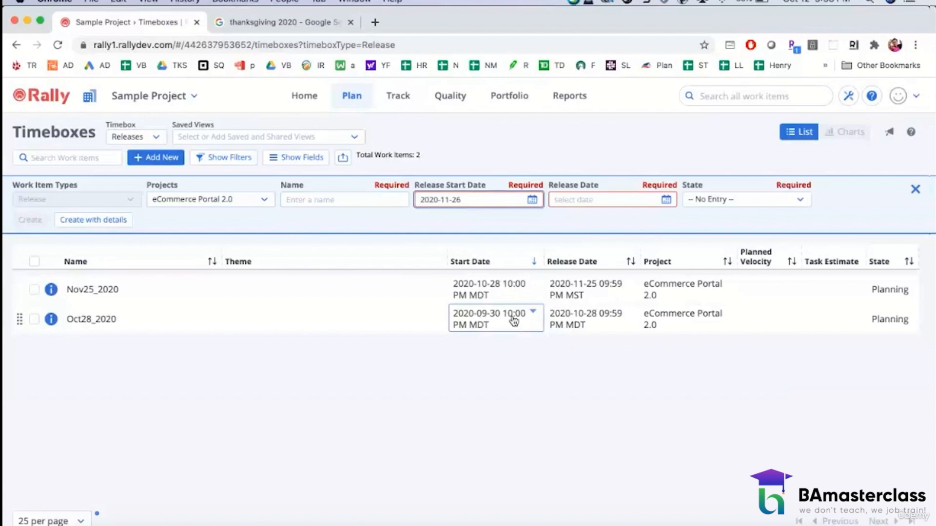
click(632, 201)
click(683, 229)
click(683, 228)
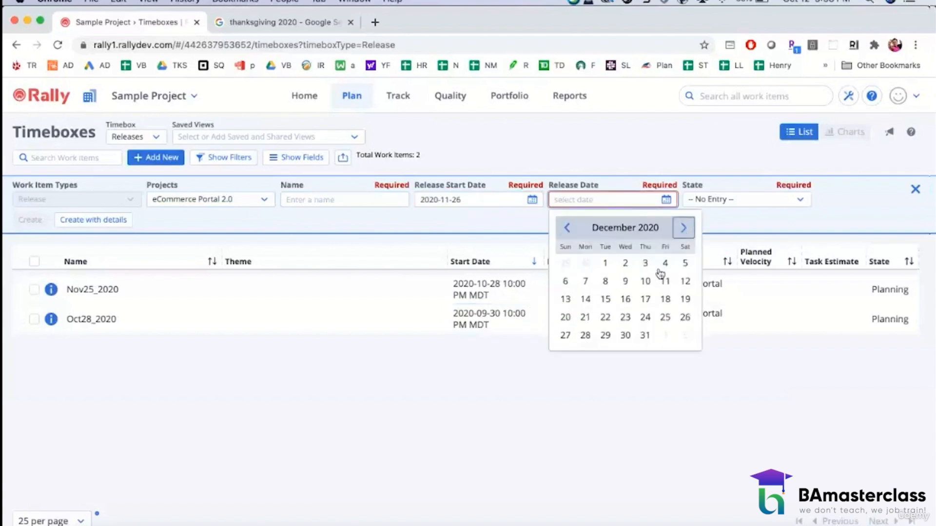
click(626, 317)
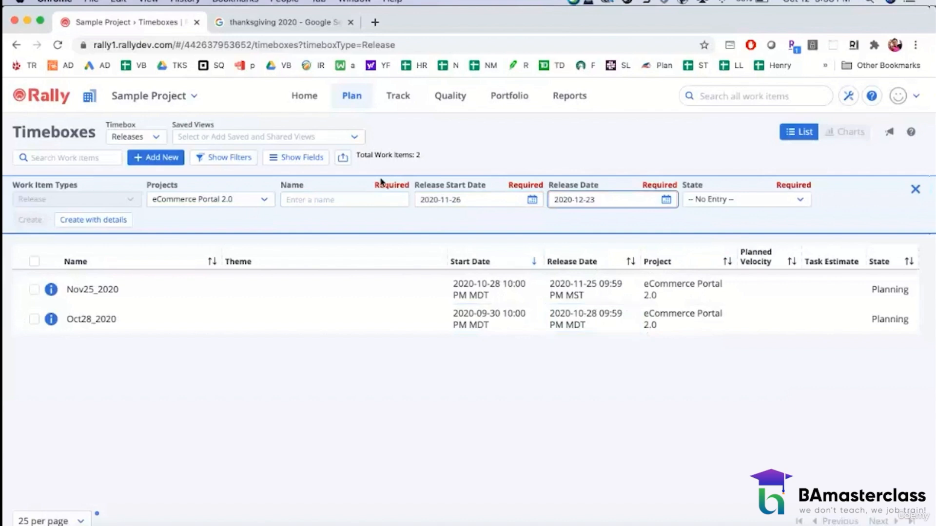
Step: Name the release entry Dec23_2020 and create it in the Planning state
click(336, 198)
text(Dec23_2020)
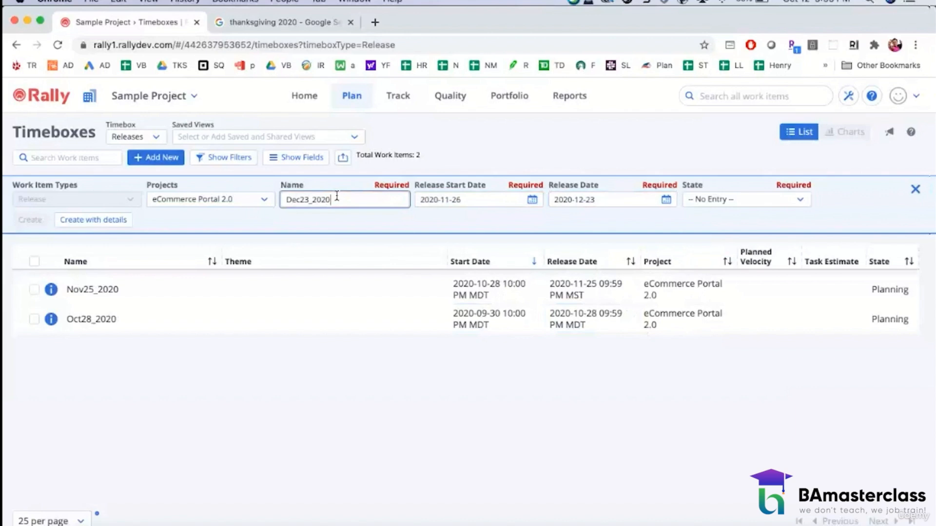
click(746, 199)
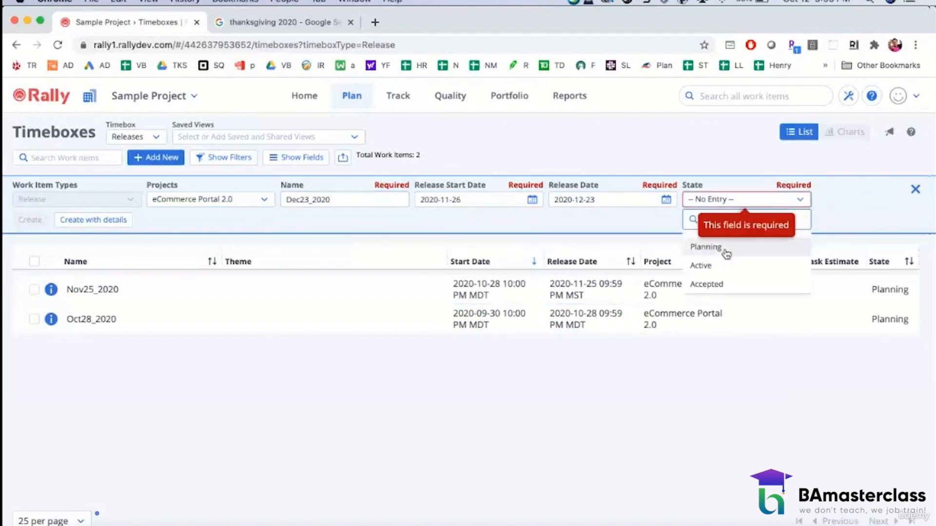
click(705, 247)
click(29, 219)
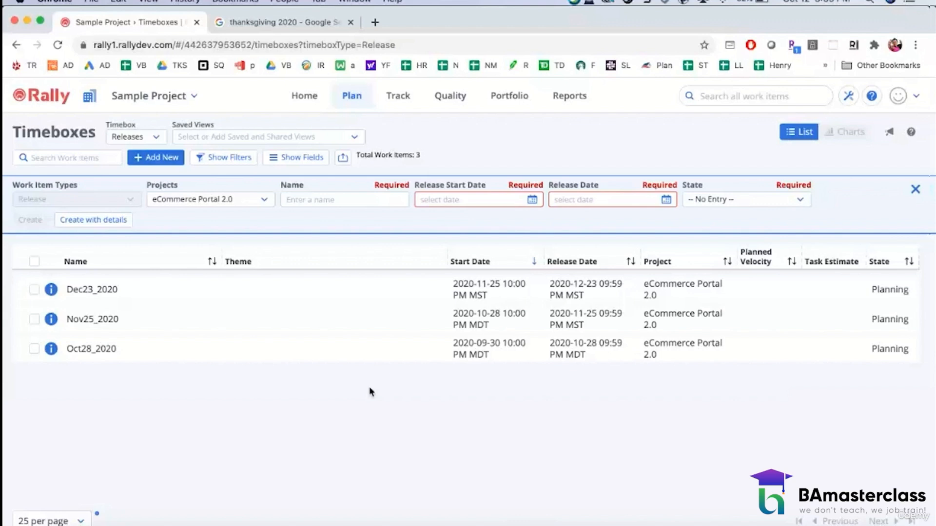
Step: Switch the timebox type to Iterations and start a new iteration entry in the eCommerce Portal 2.0 project
click(156, 141)
click(133, 156)
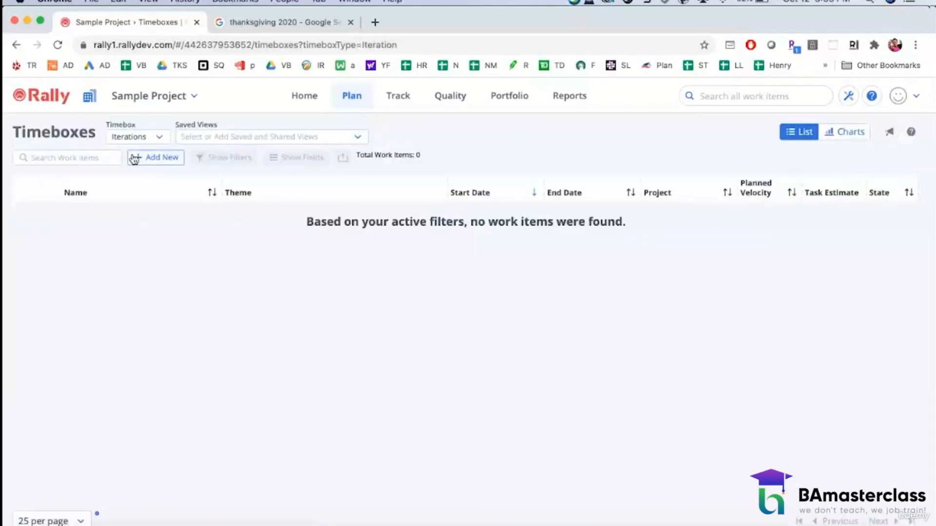
click(148, 162)
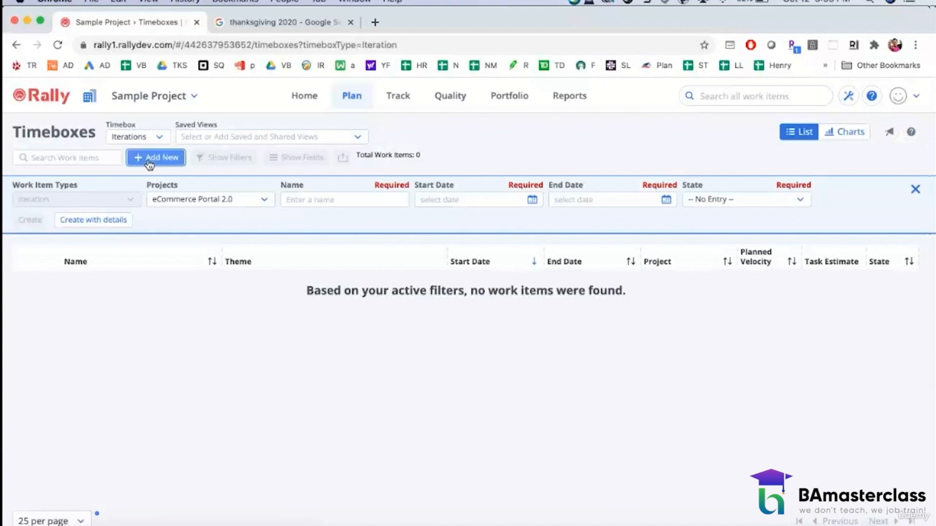
click(310, 198)
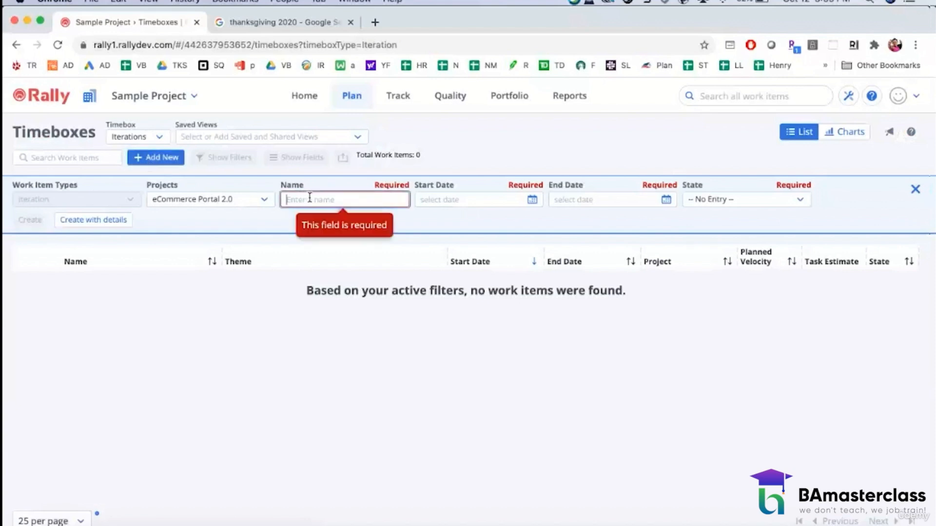
Step: Set the new iteration's start date to 2020-10-01 and its end date to 2020-10-14
click(529, 200)
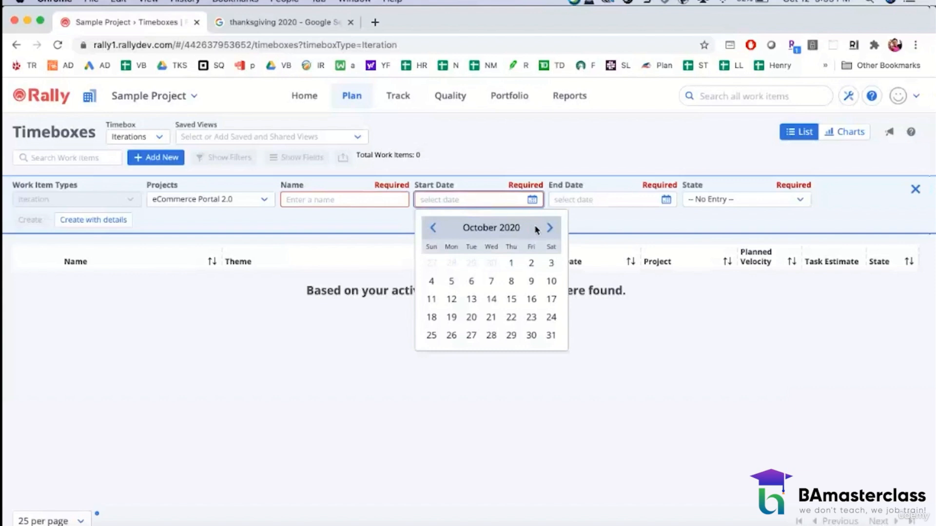
click(511, 265)
click(666, 200)
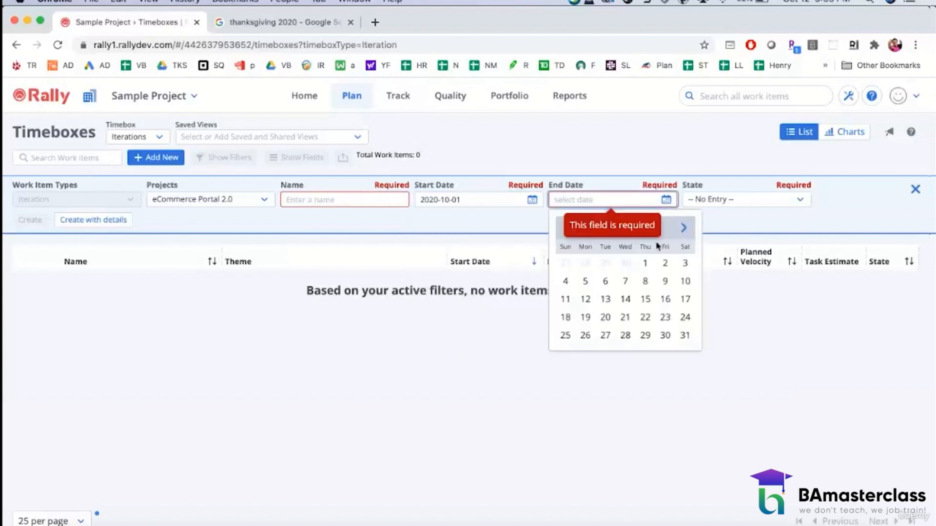
click(626, 299)
Step: Name the new iteration entry Oct28_2020_Sprint 1
click(309, 195)
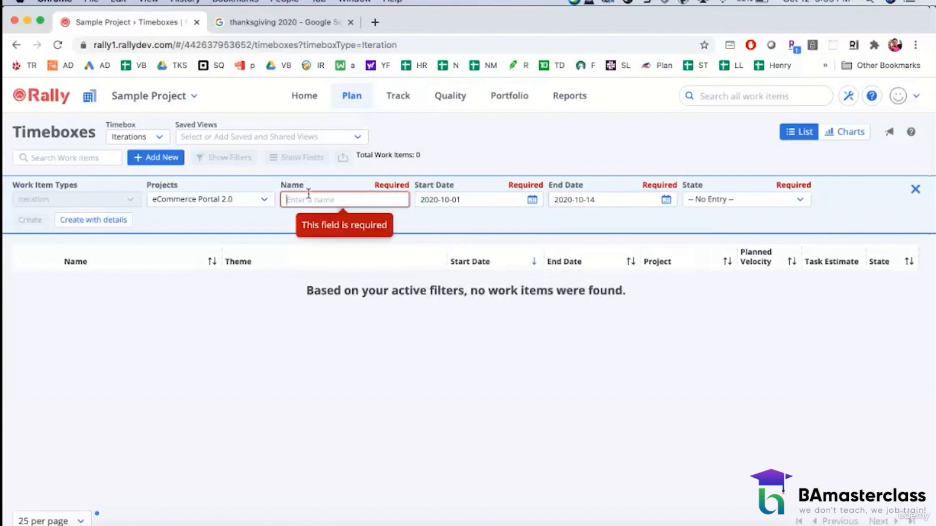
text(Oct)
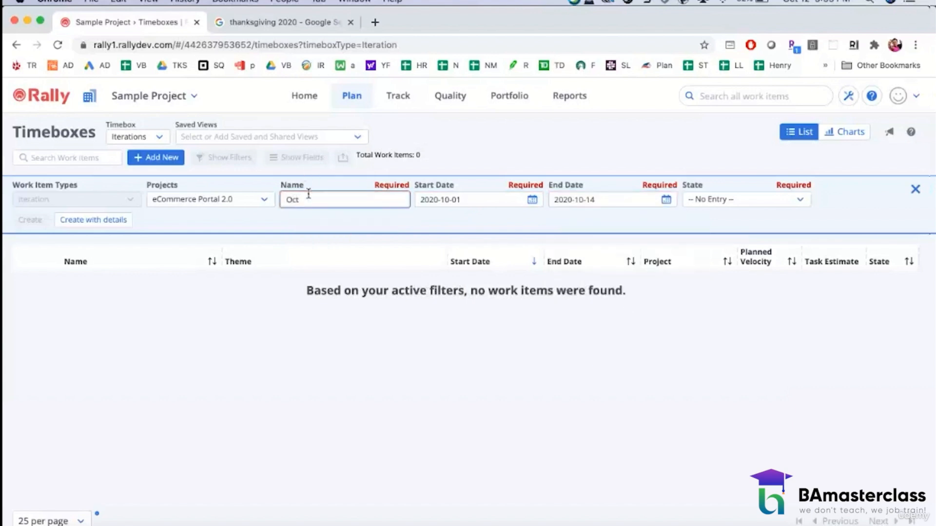
click(514, 199)
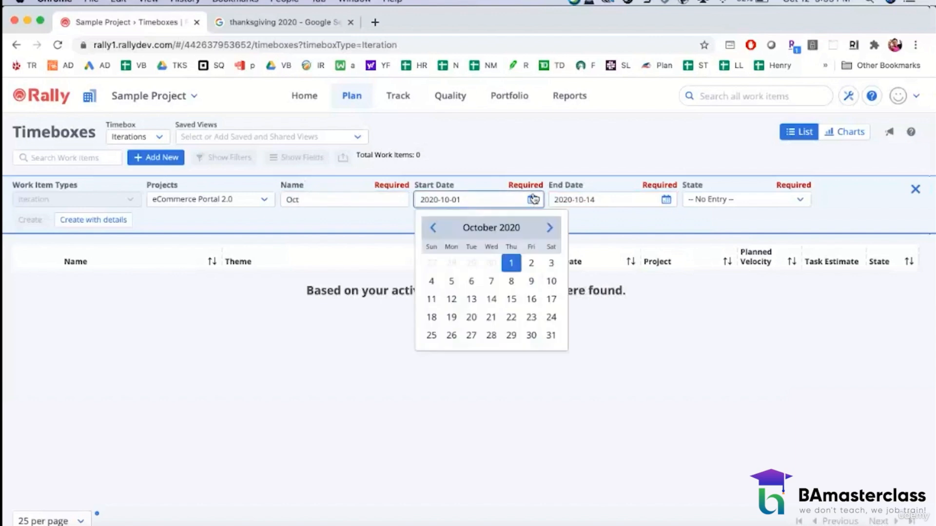
click(505, 379)
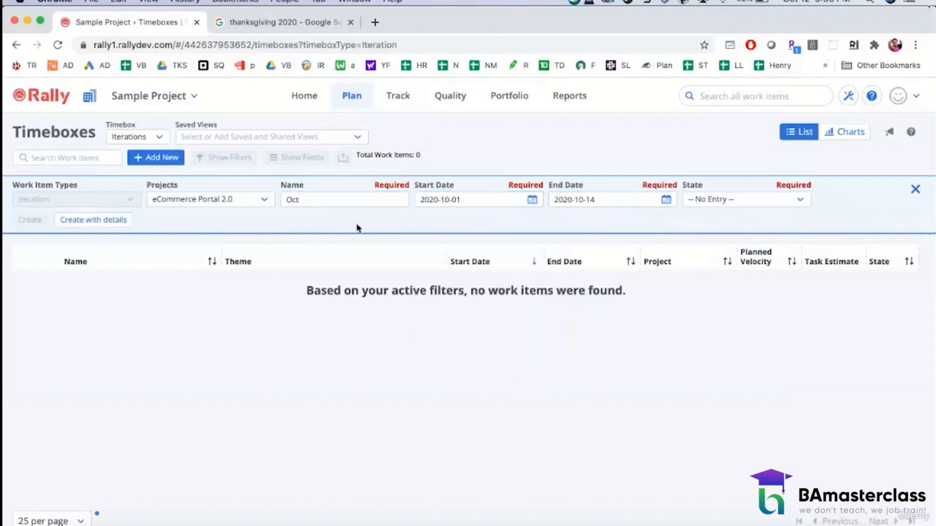
click(320, 195)
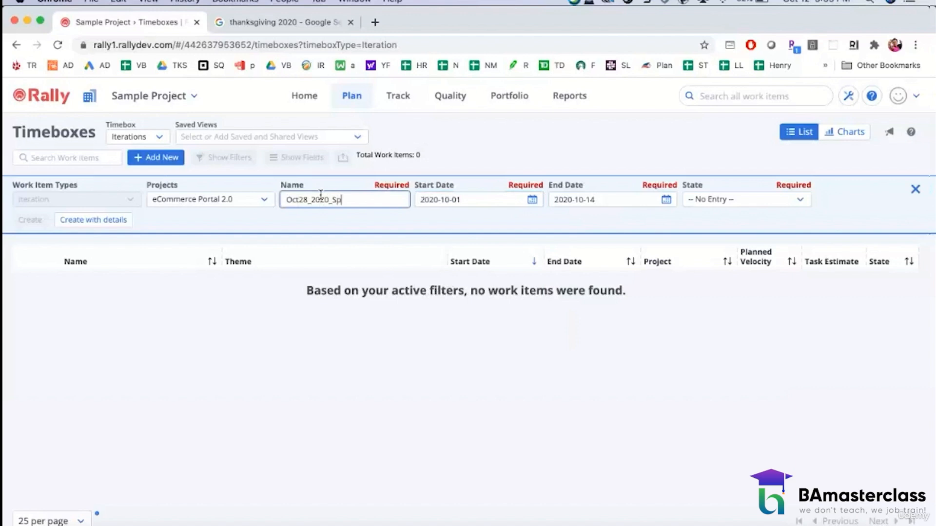
click(489, 365)
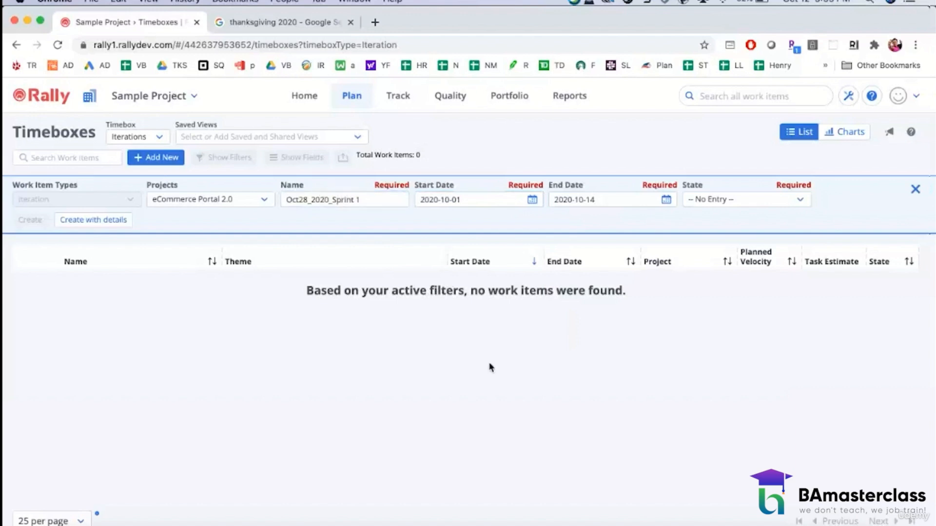
Step: Set the Oct28_2020_Sprint 1 entry's state to Planning and create the iteration
click(708, 201)
click(710, 243)
click(30, 220)
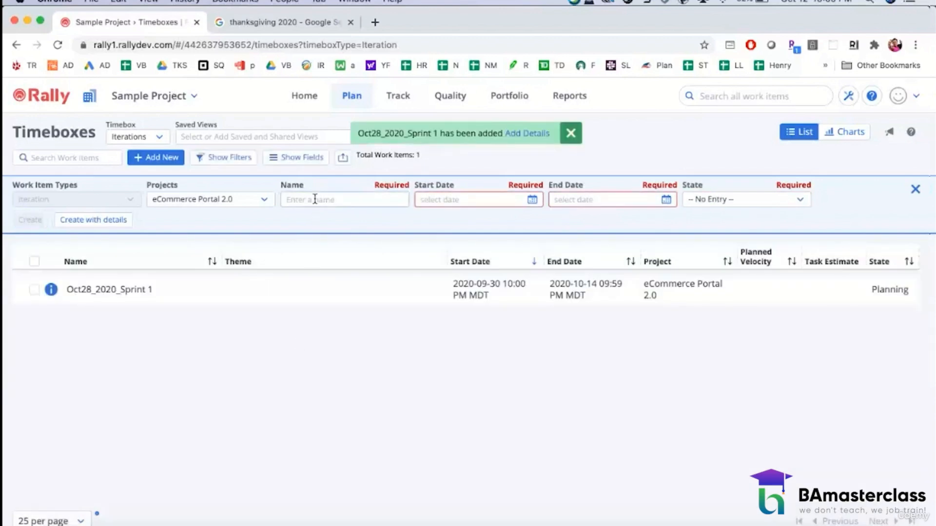
Step: Name the next iteration entry Oct28_2020_Sprint 2 and date it from 2020-10-15 to 2020-10-28
click(315, 199)
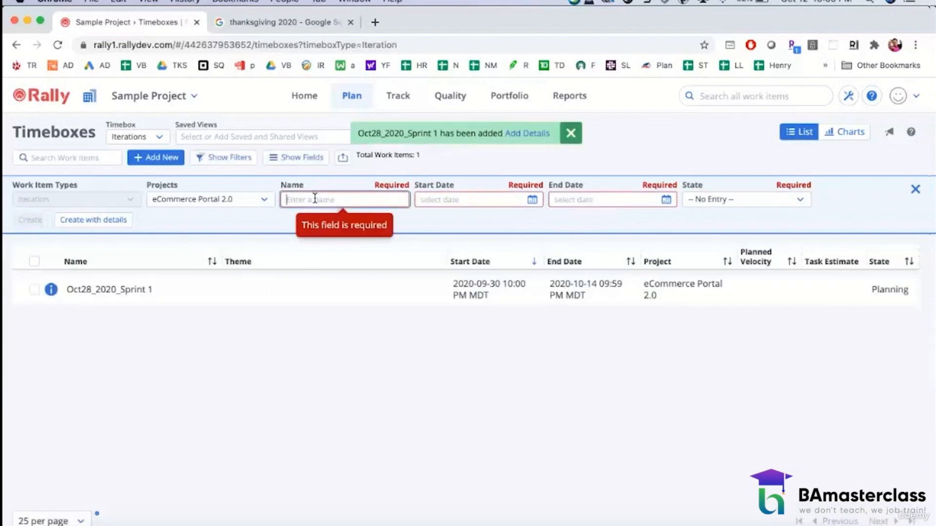
text(Oct28)
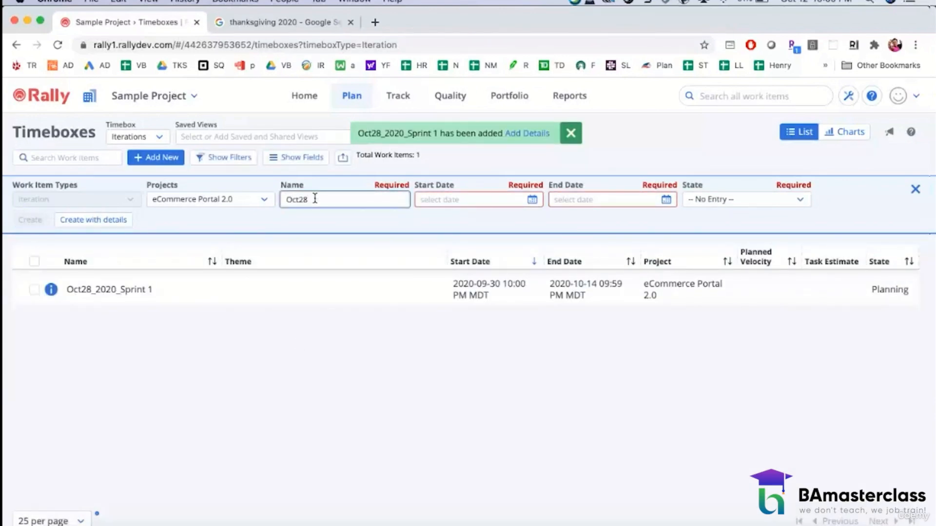
text(_2020_Sprint 2)
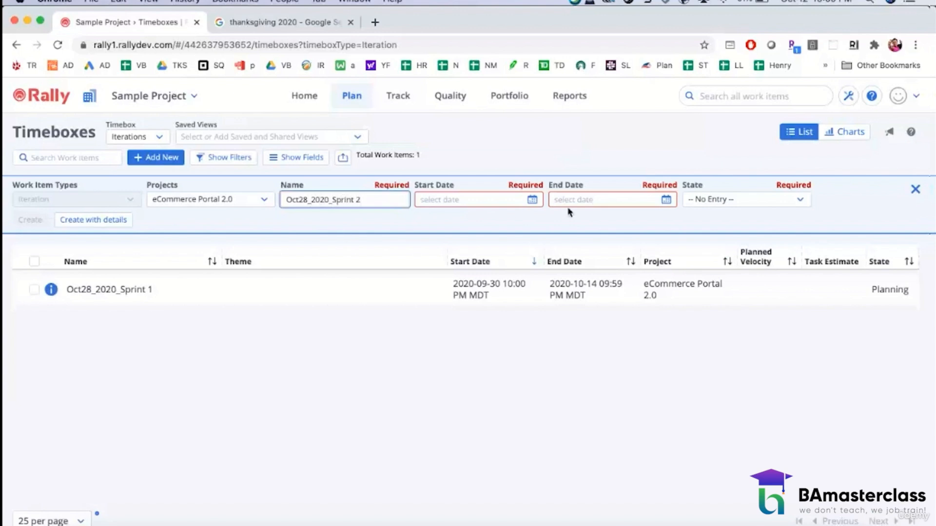
click(535, 201)
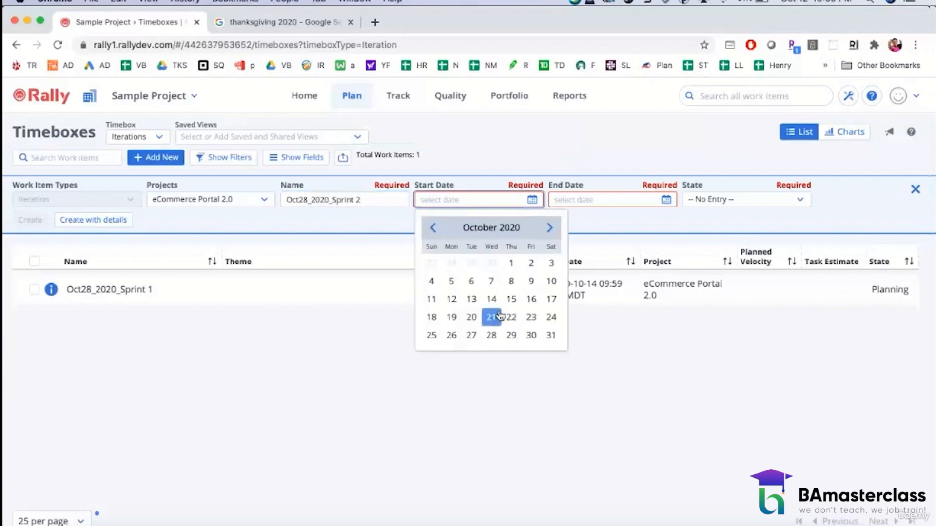
click(512, 298)
click(668, 201)
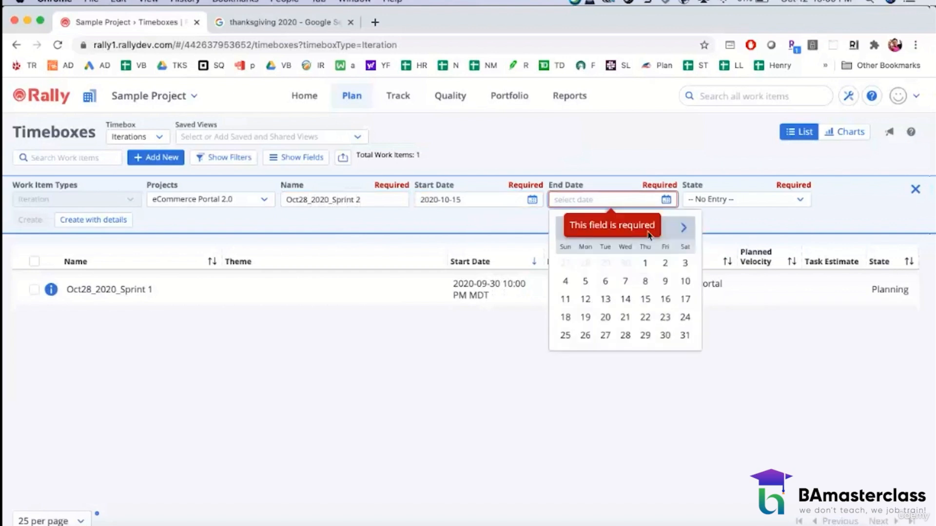
click(625, 335)
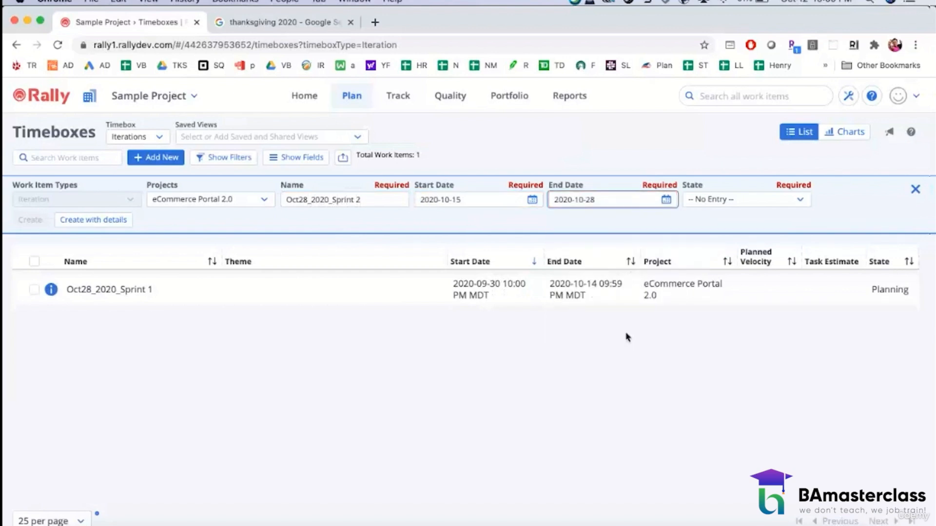
Step: Set the Oct28_2020_Sprint 2 entry's state to Planning and create the iteration
click(745, 201)
click(702, 245)
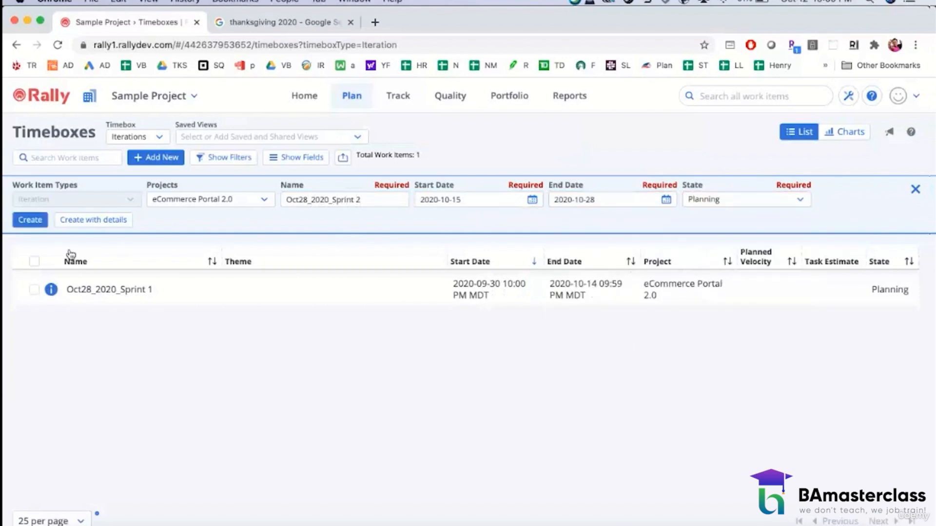
click(30, 220)
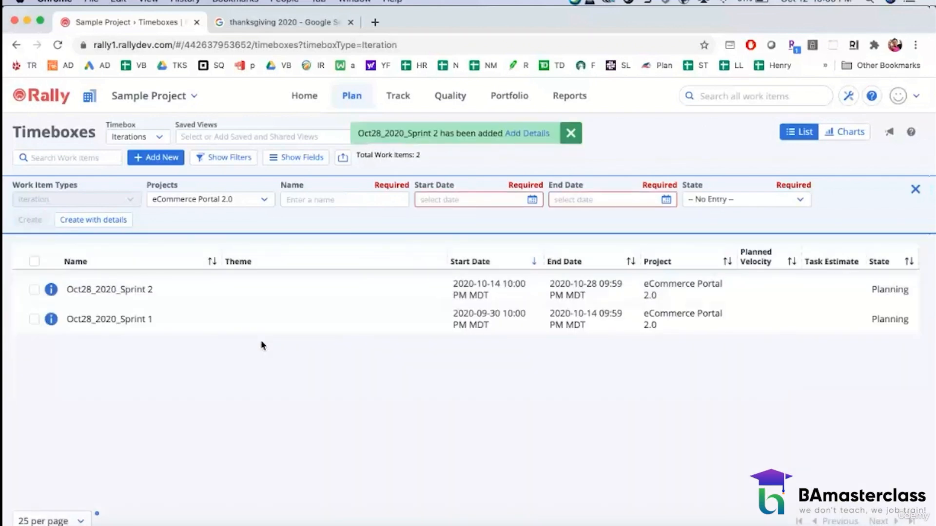
Step: Name the next iteration entry Nov25_2020_Sprint 1 and date it from 2020-10-29 to 2020-11-11
click(349, 203)
text(Nov25_2020_Sprint 1)
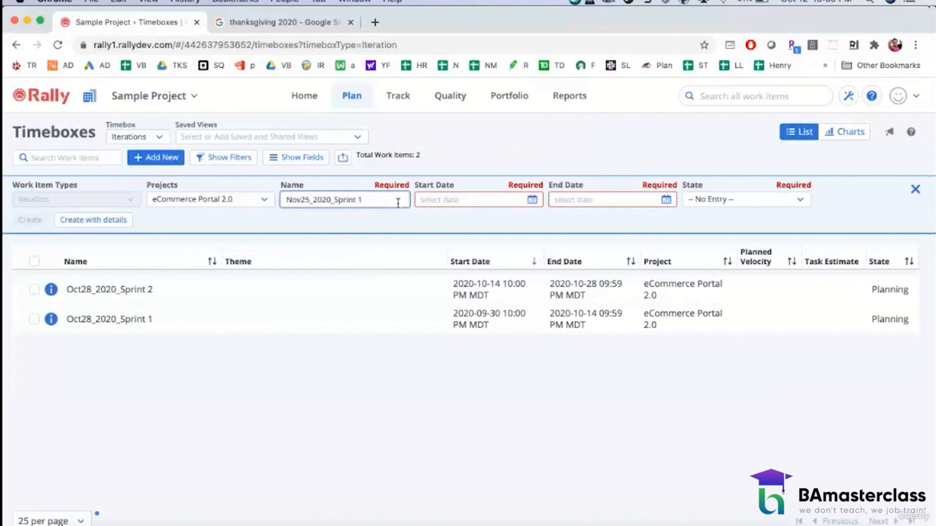
click(532, 200)
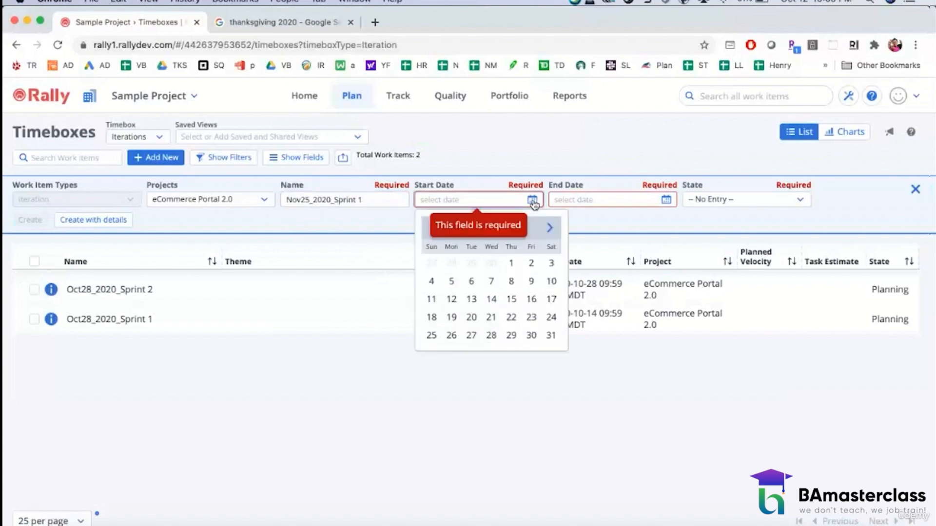
click(511, 336)
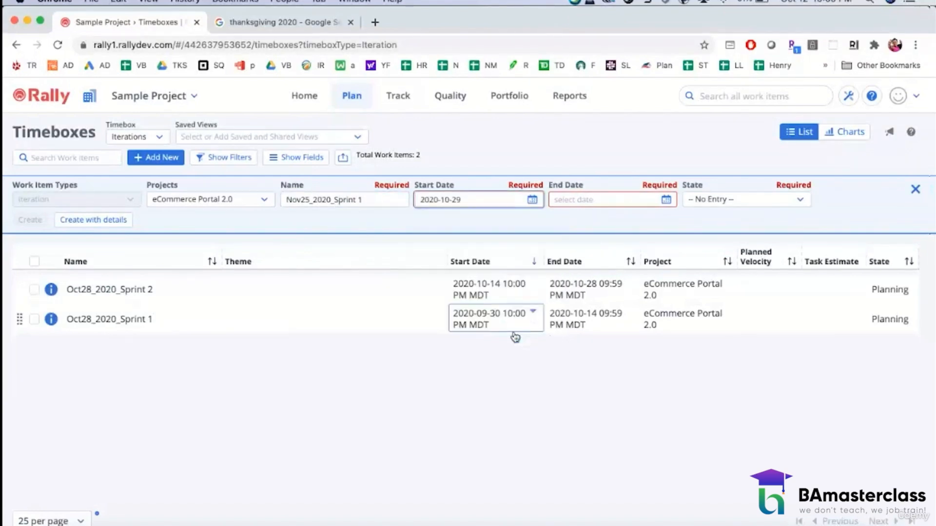
click(665, 200)
click(683, 228)
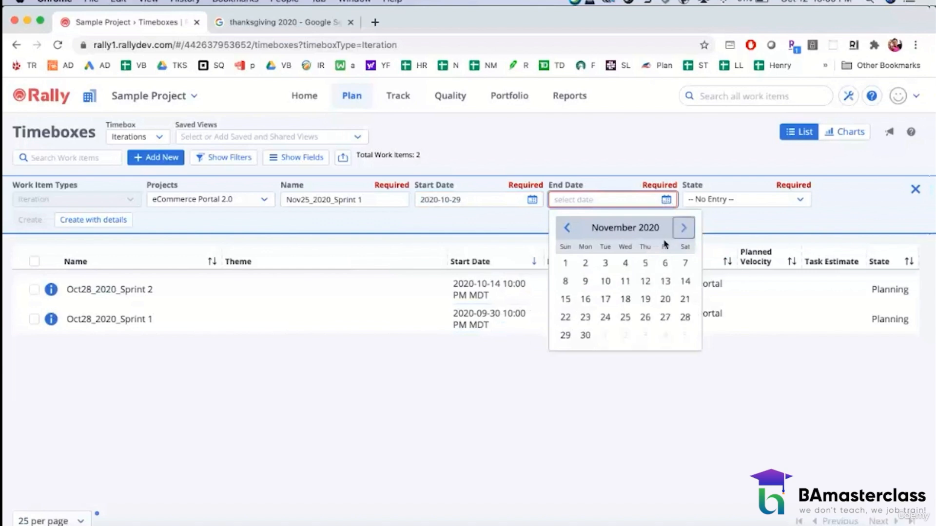
click(625, 281)
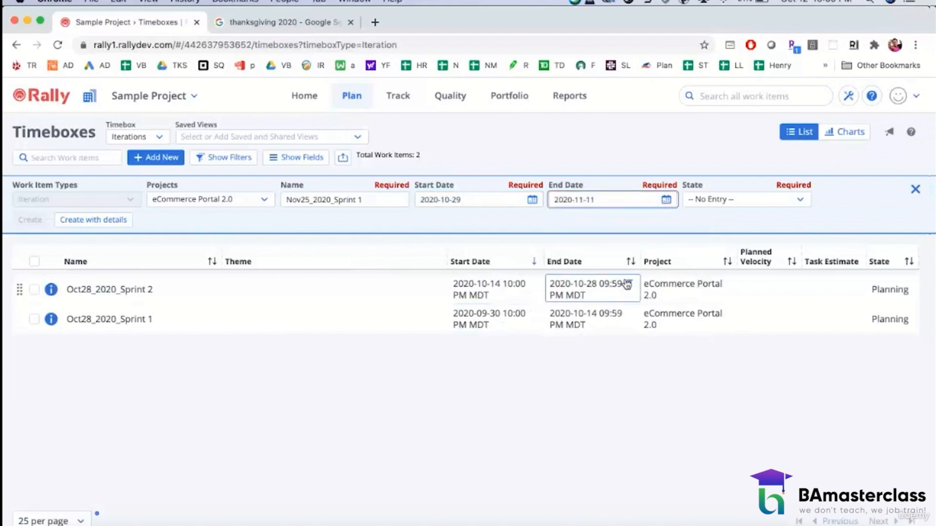
Step: Set the Nov25_2020_Sprint 1 entry's state to Planning and create the iteration
click(740, 206)
click(713, 245)
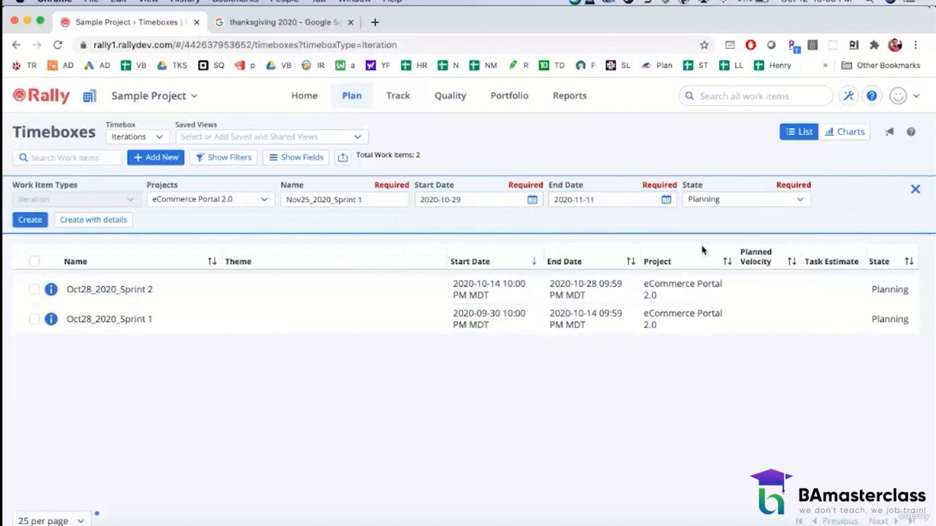
click(30, 220)
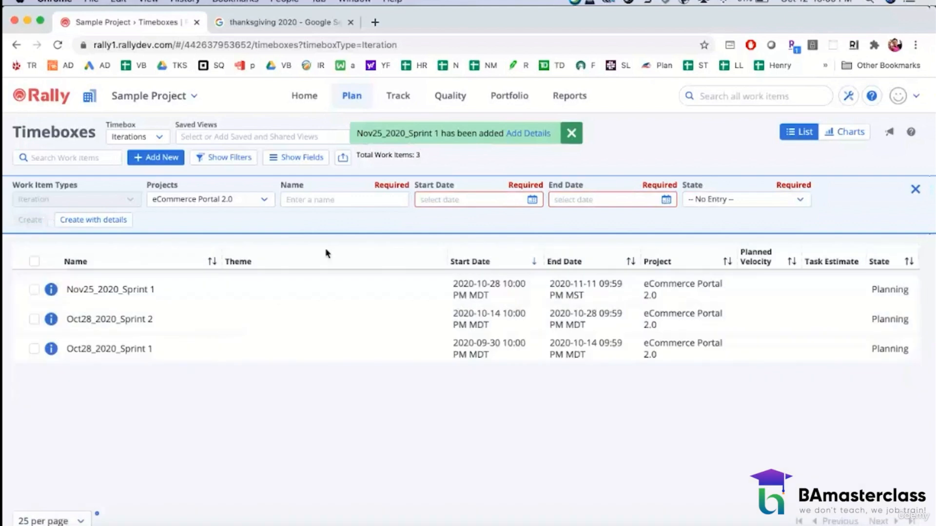
Step: Name the next iteration entry Nov25_2020_Sprint 2 and date it from 2020-11-12 to 2020-11-25
click(315, 205)
text(N)
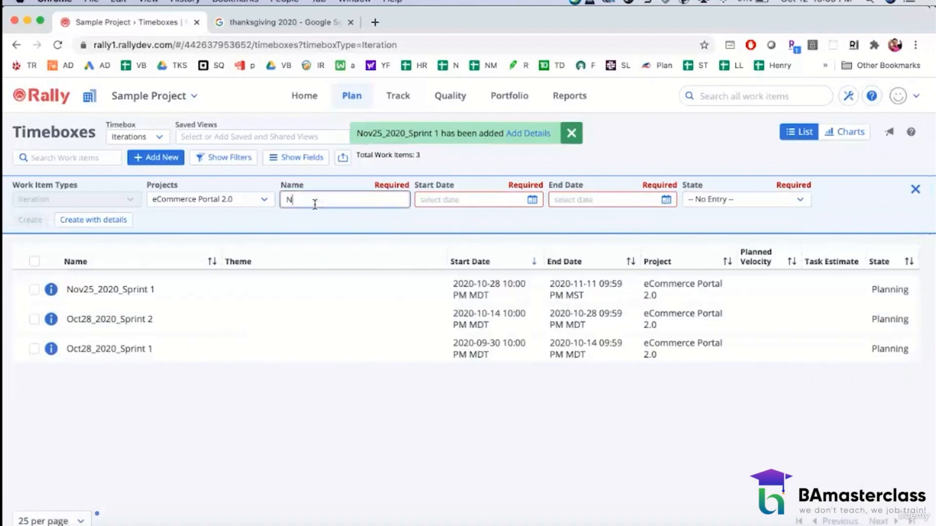
text(ov25_2020)
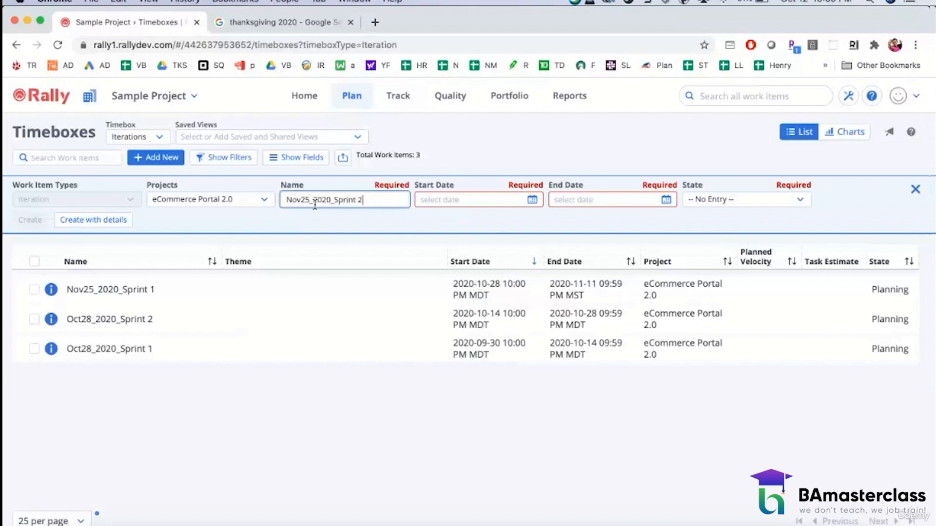
text(_Sprint 2)
click(532, 199)
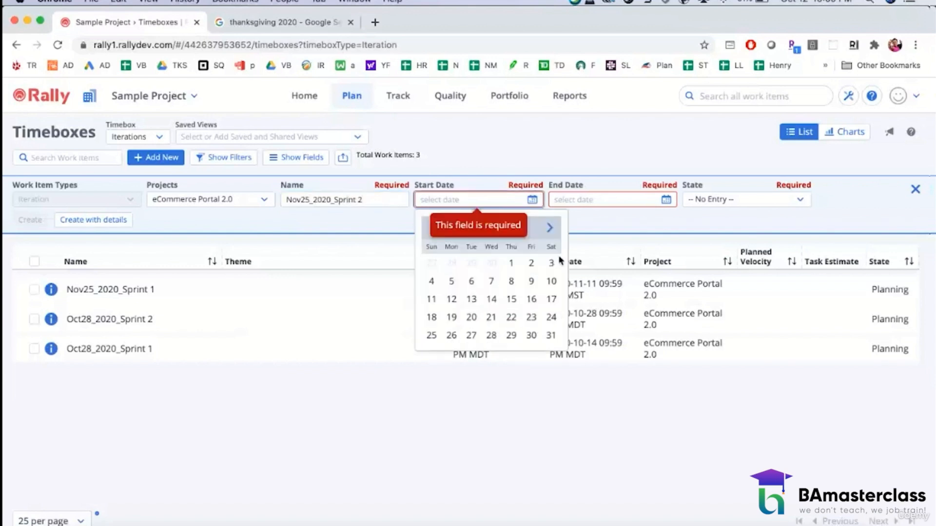
click(550, 229)
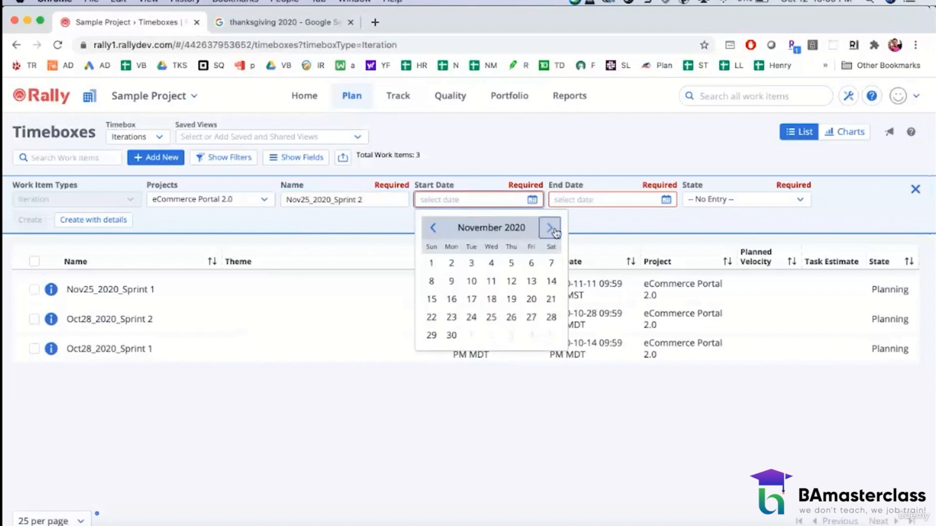
click(511, 281)
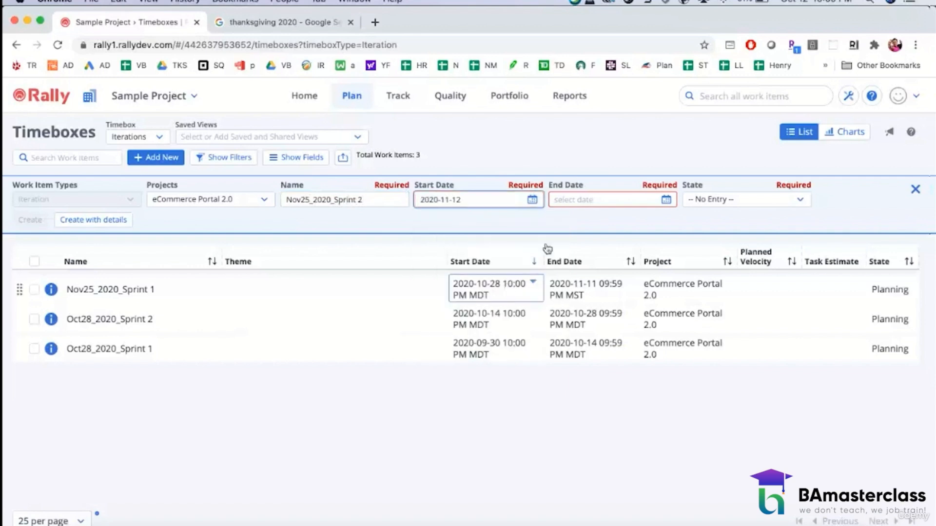
click(666, 200)
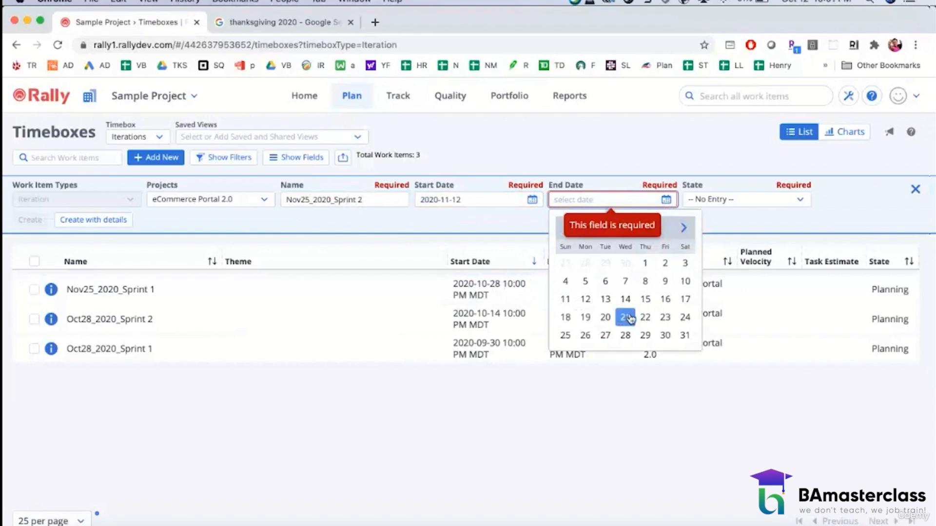
click(681, 229)
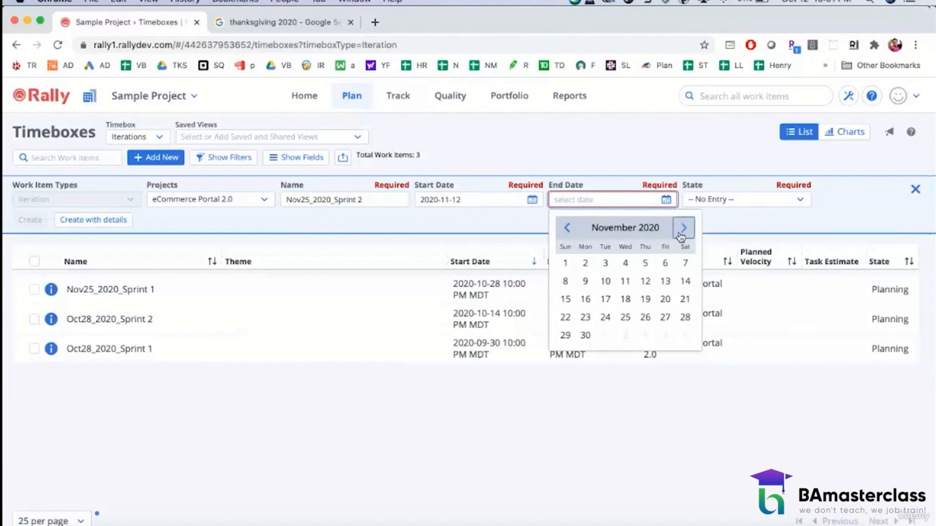
click(625, 317)
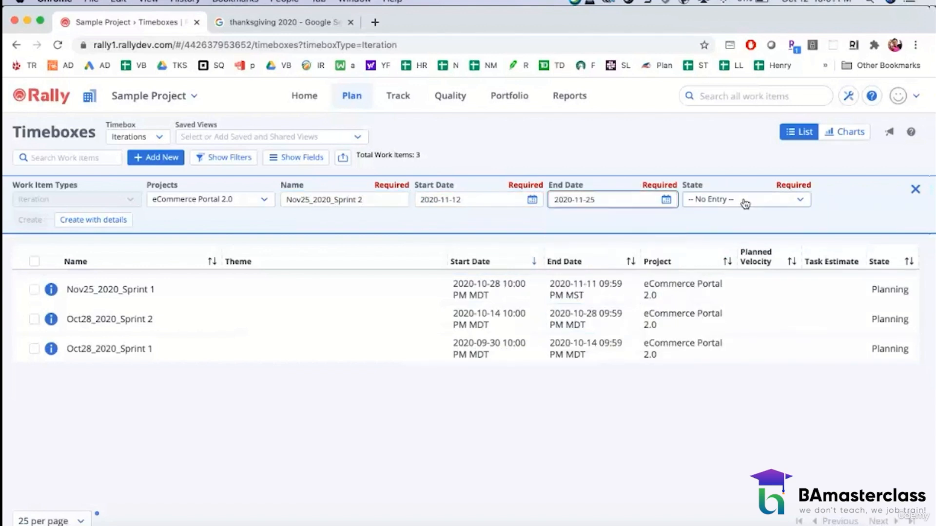
Step: Set the Nov25_2020_Sprint 2 entry's state to Planning and create the iteration
click(745, 199)
click(702, 248)
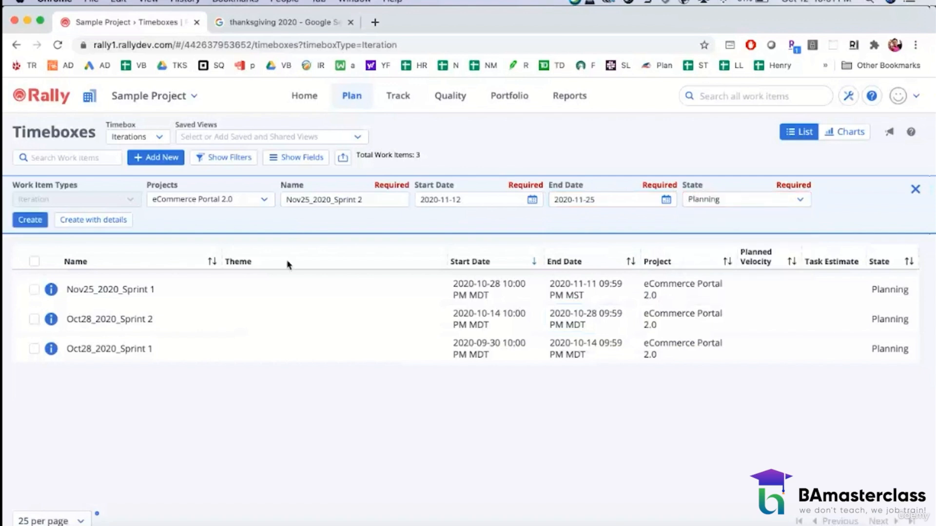
click(34, 216)
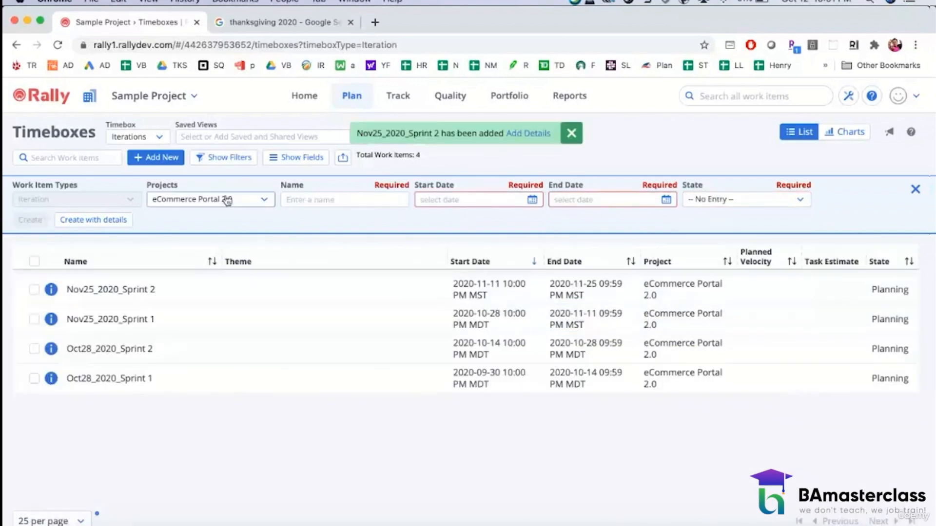
click(314, 200)
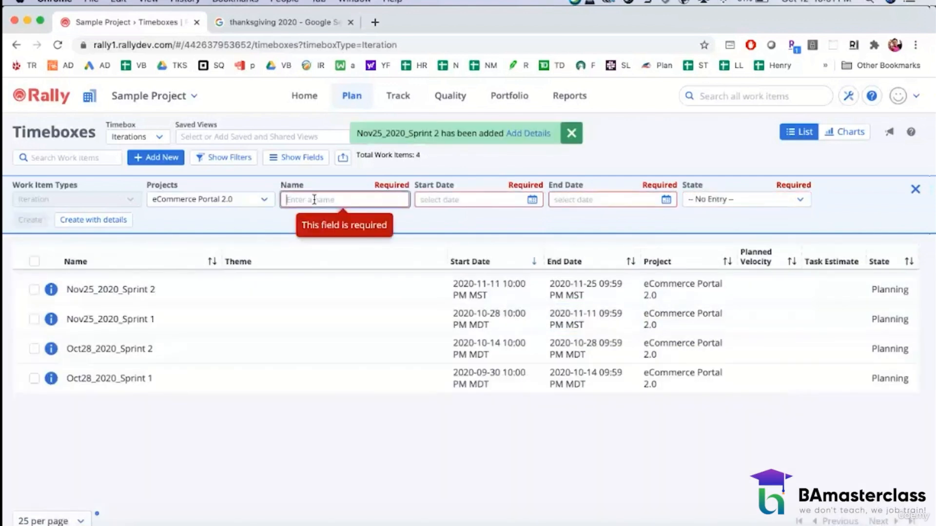
click(534, 199)
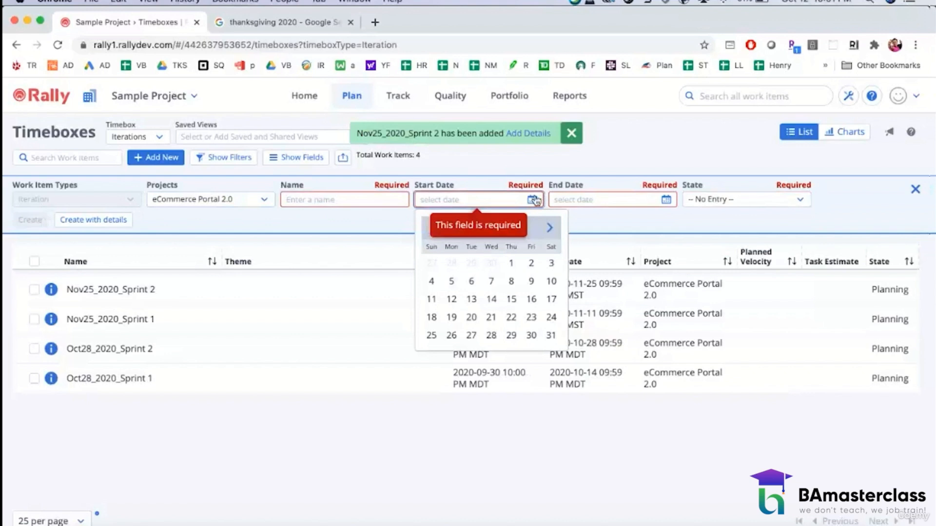
click(548, 229)
click(548, 229)
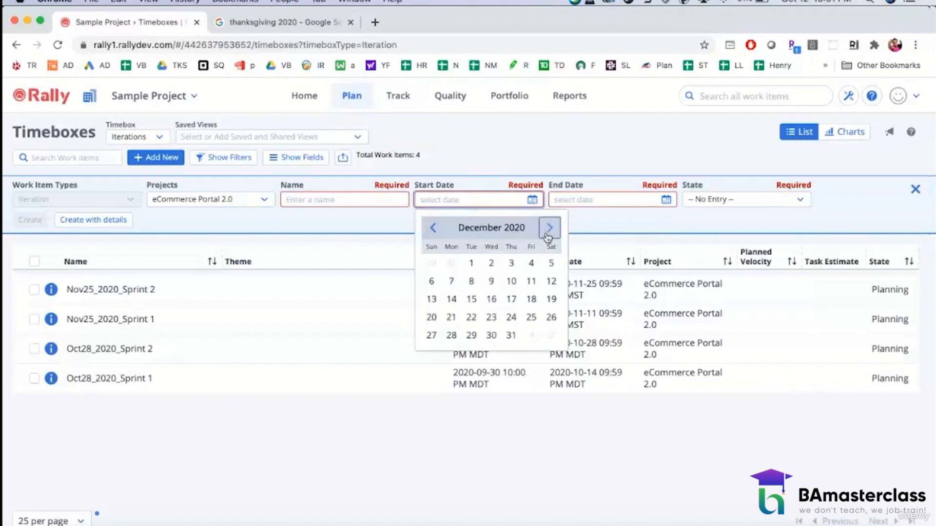
Step: Name the next iteration entry Dec23_2020_Sprint 1 and date it from 2020-11-26 to 2020-12-09
click(343, 197)
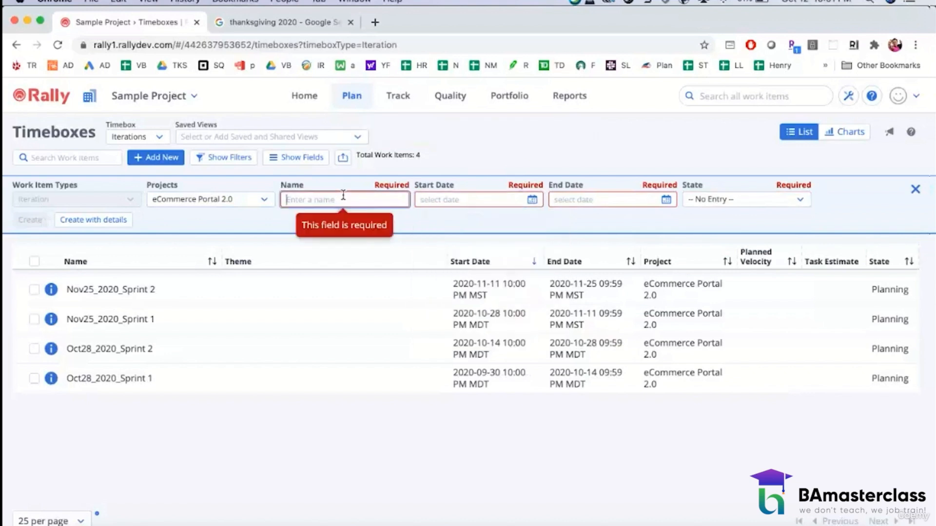
text(Dec23)
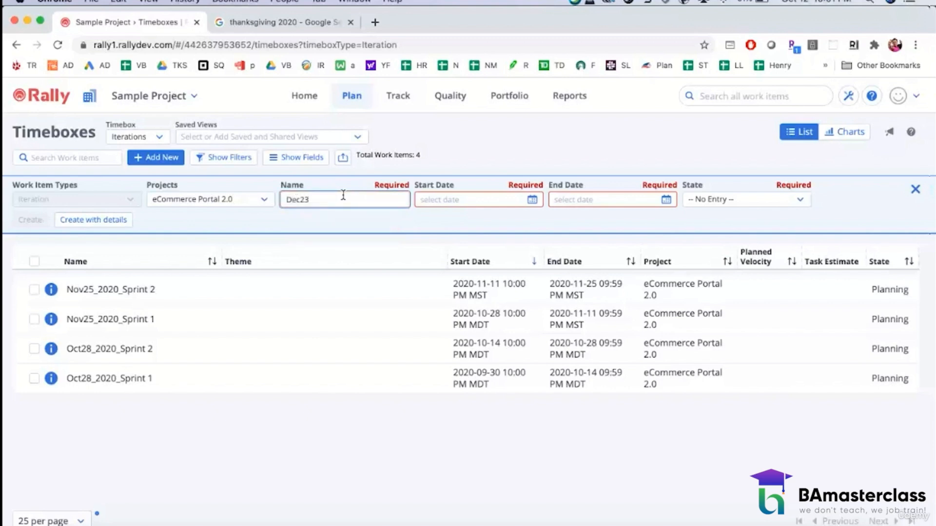
text(_2020_Sprint 1)
click(530, 201)
click(550, 229)
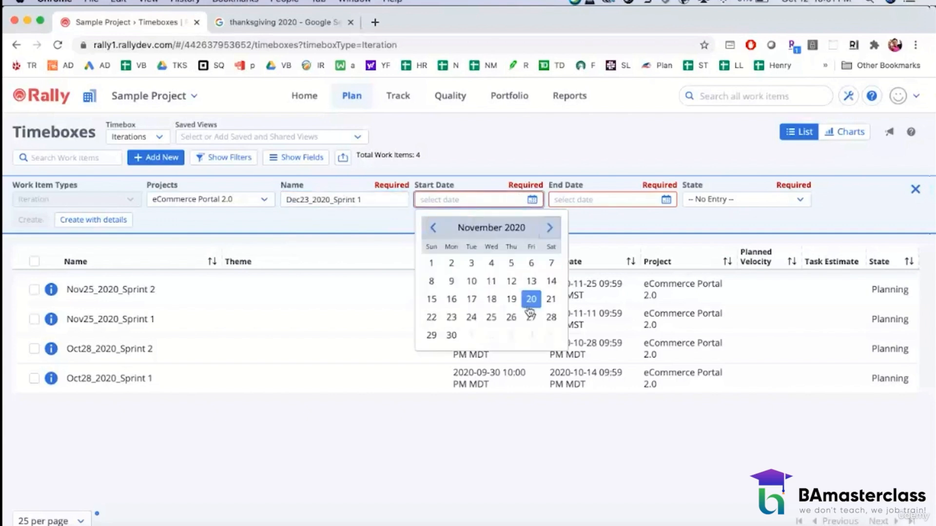
click(510, 317)
click(632, 204)
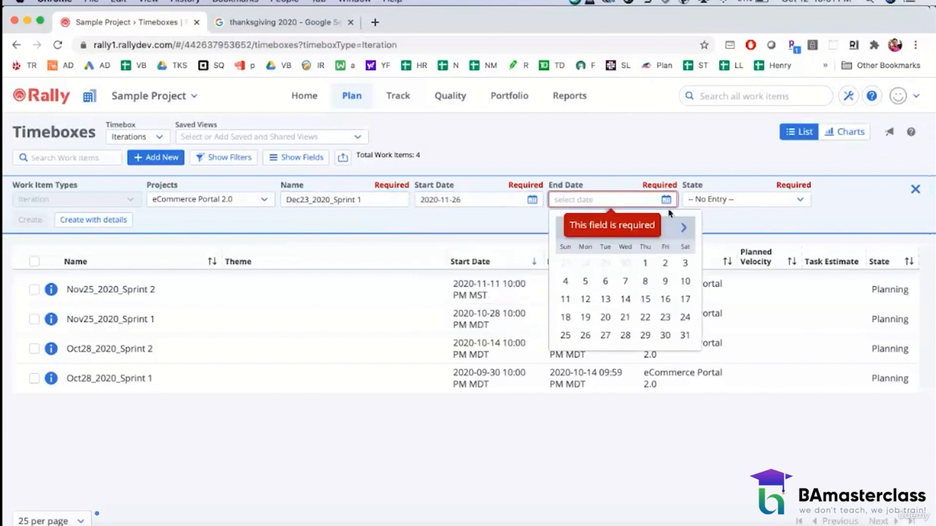
click(684, 229)
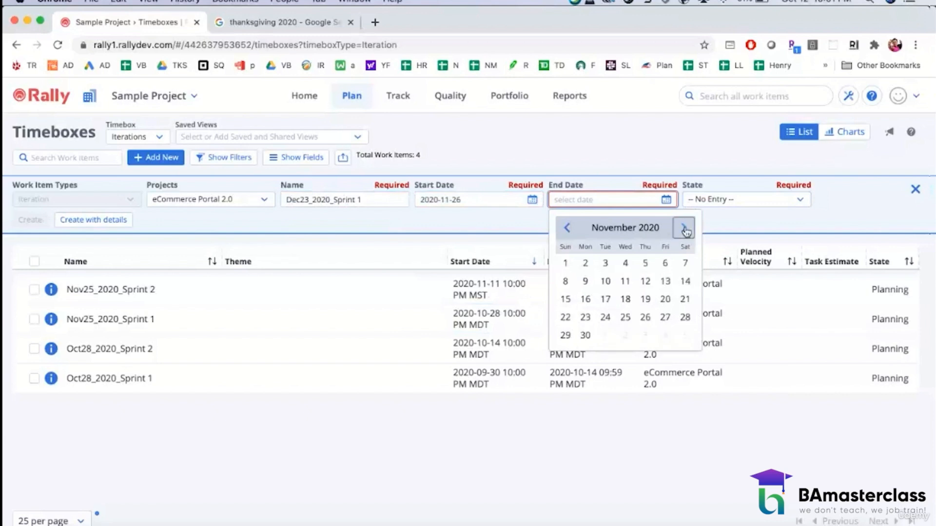
click(685, 229)
click(625, 281)
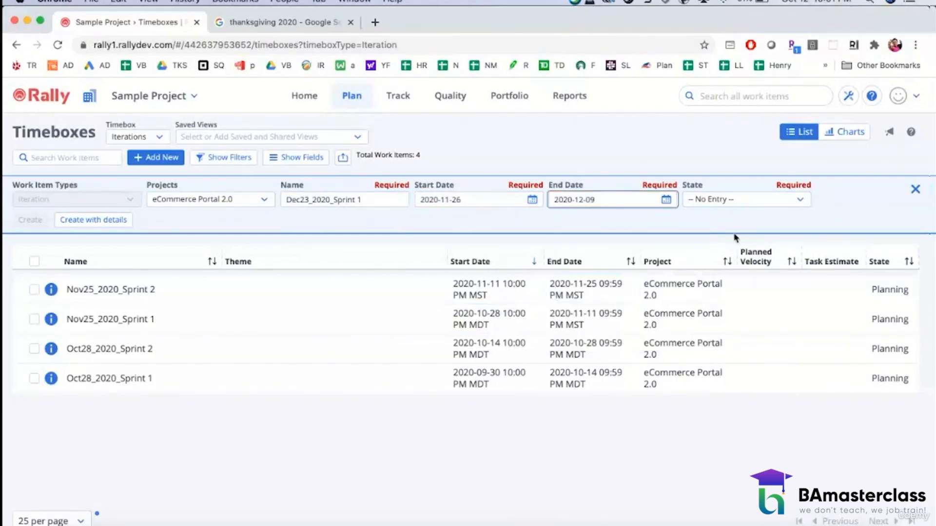
Step: Set the Dec23_2020_Sprint 1 entry's state to Planning and create the iteration
click(734, 199)
click(706, 247)
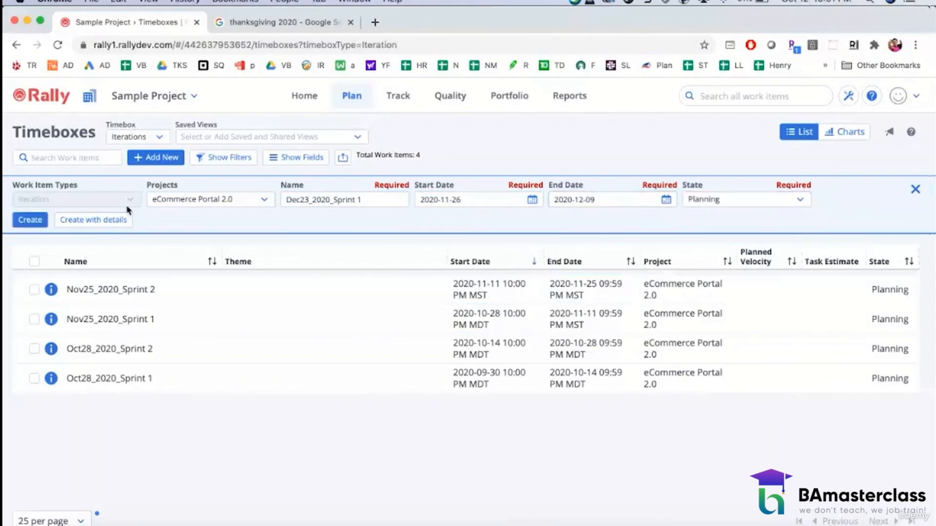
click(31, 219)
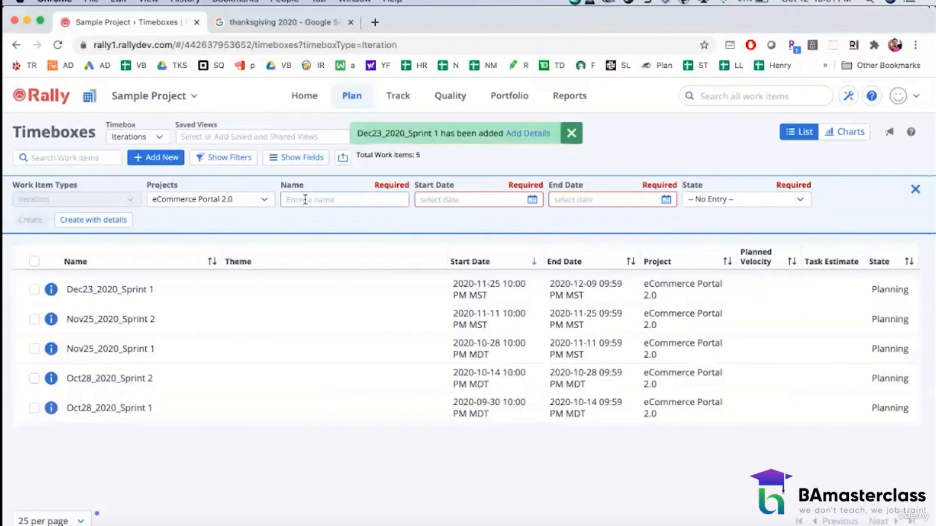
Step: Name the next iteration entry Dec23_2020_Sprint 2 and date it from 2020-12-10 to 2020-12-23
click(305, 199)
text(De)
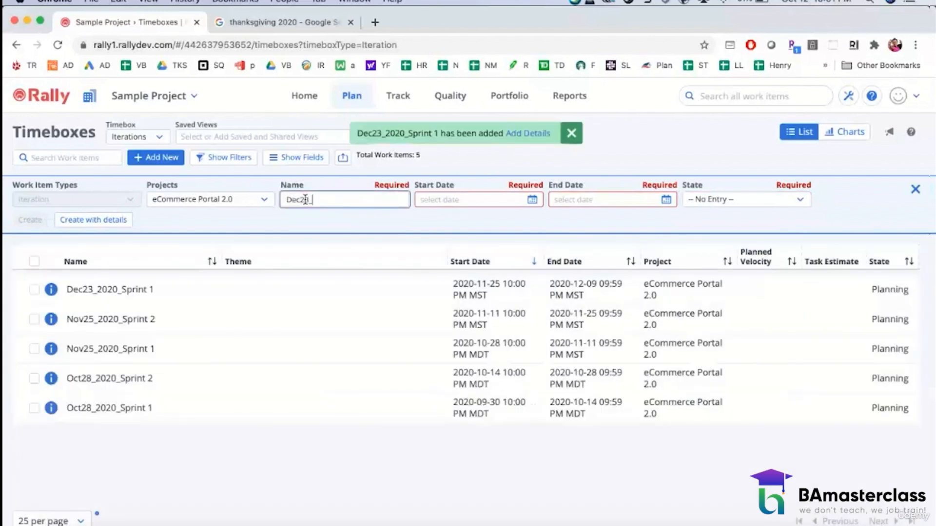
text(c23_2020_Sprint 2)
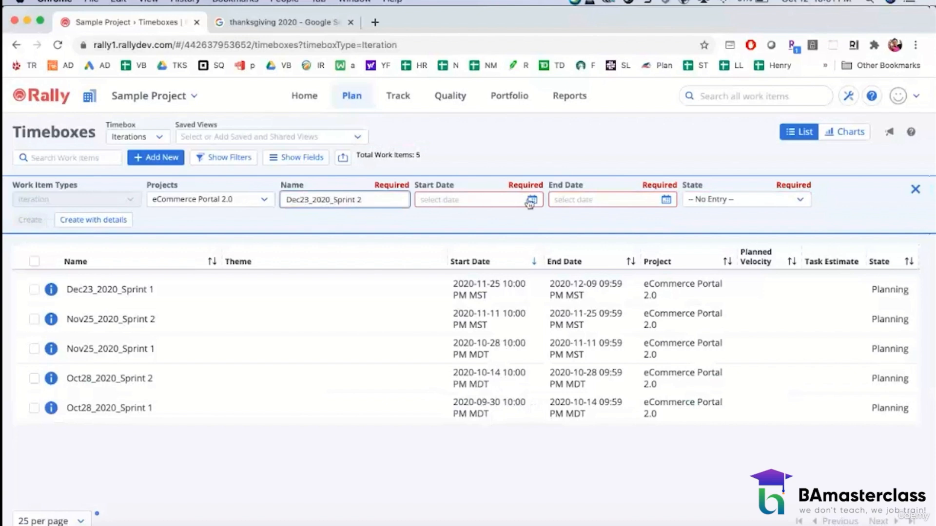
click(530, 204)
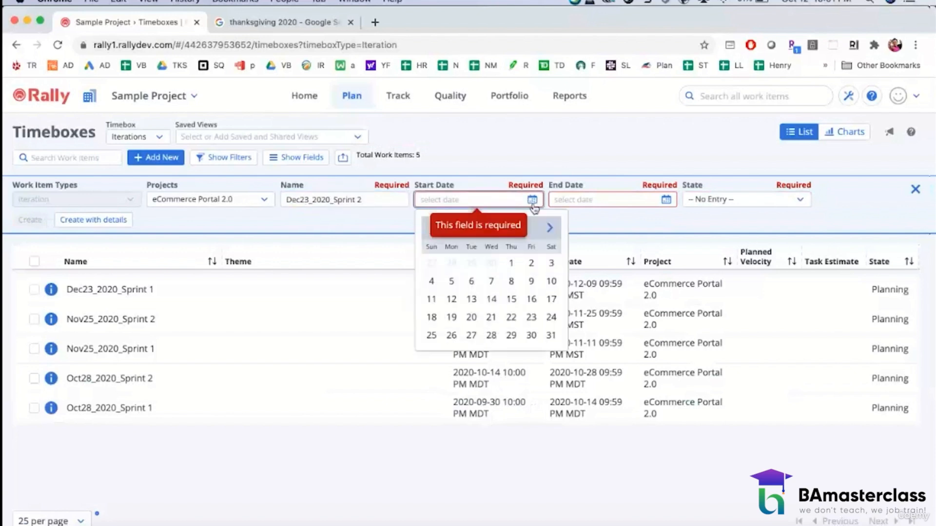
click(549, 229)
click(548, 230)
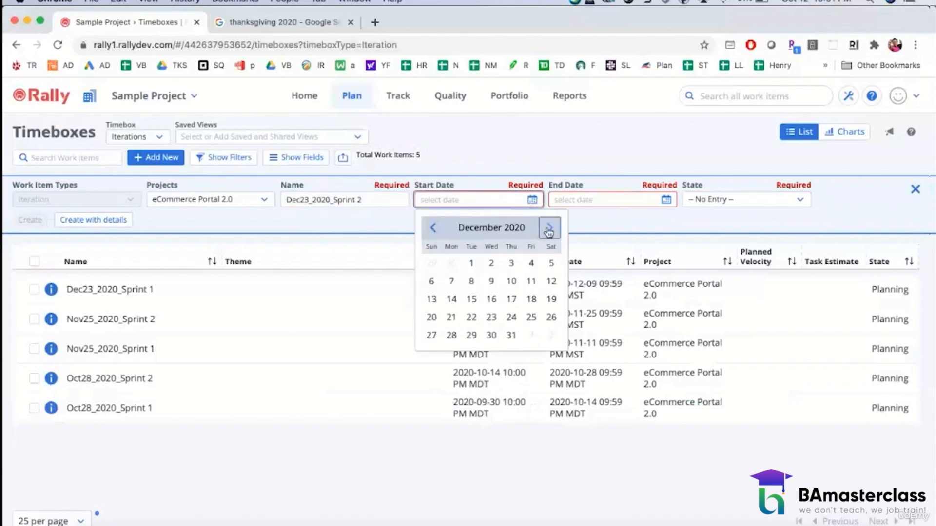
click(511, 281)
click(670, 200)
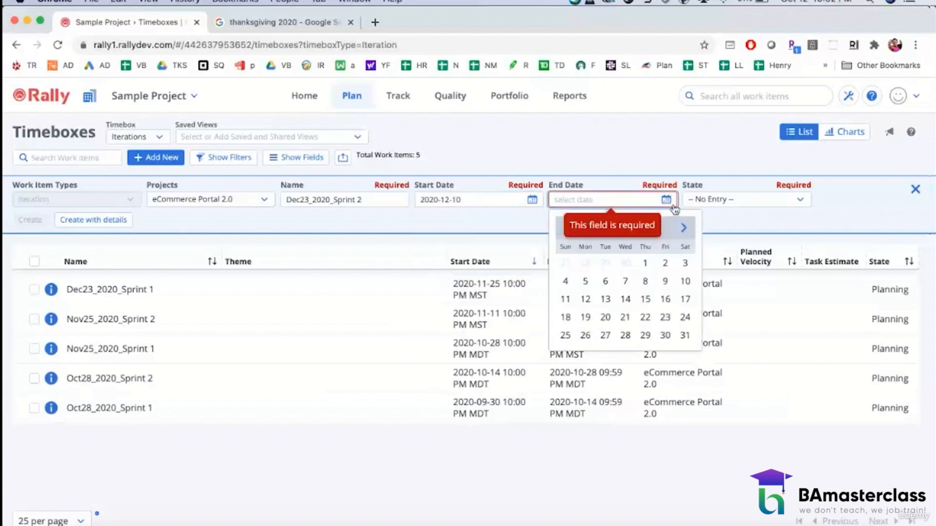
click(683, 228)
click(683, 228)
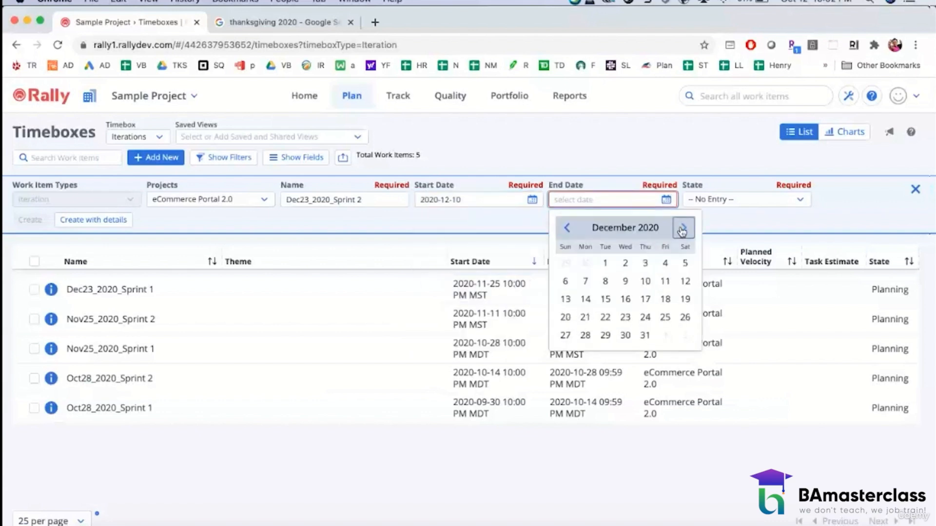
click(633, 321)
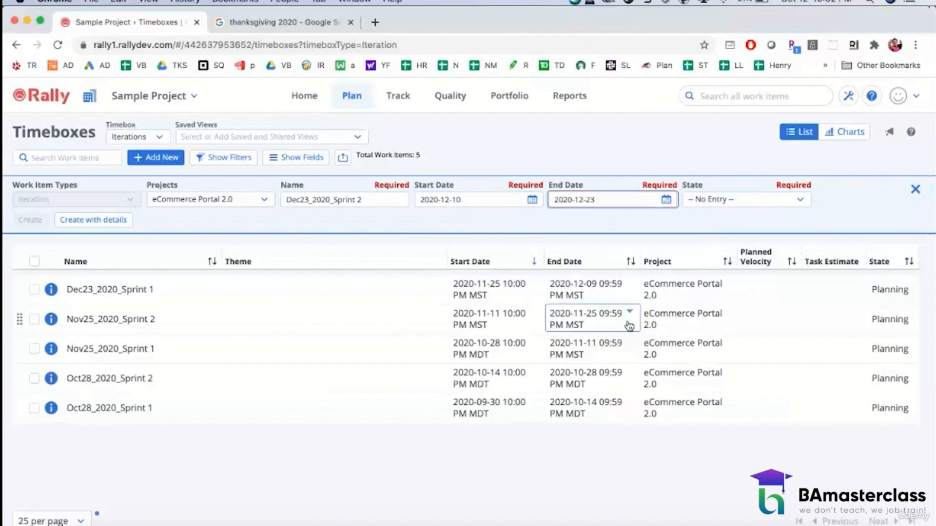
Step: Set the Dec23_2020_Sprint 2 entry's state to Planning and create the iteration
click(766, 198)
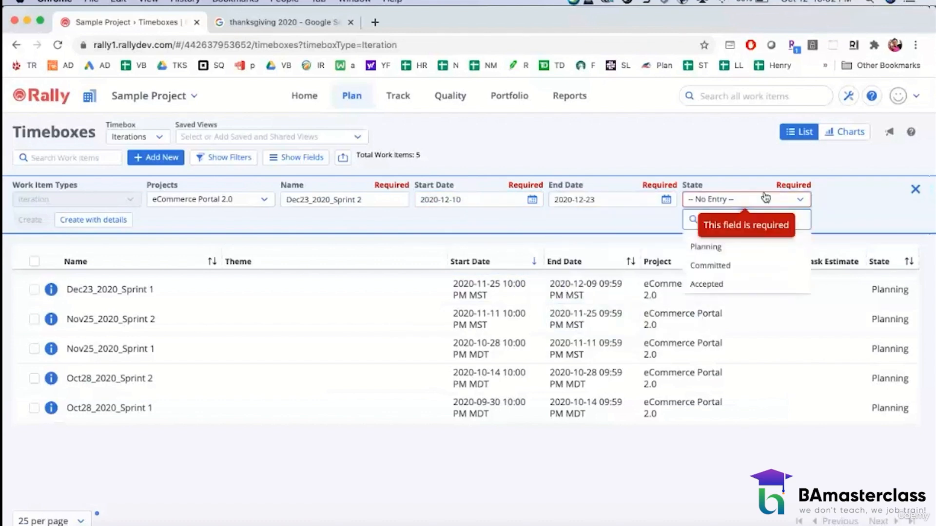
click(703, 245)
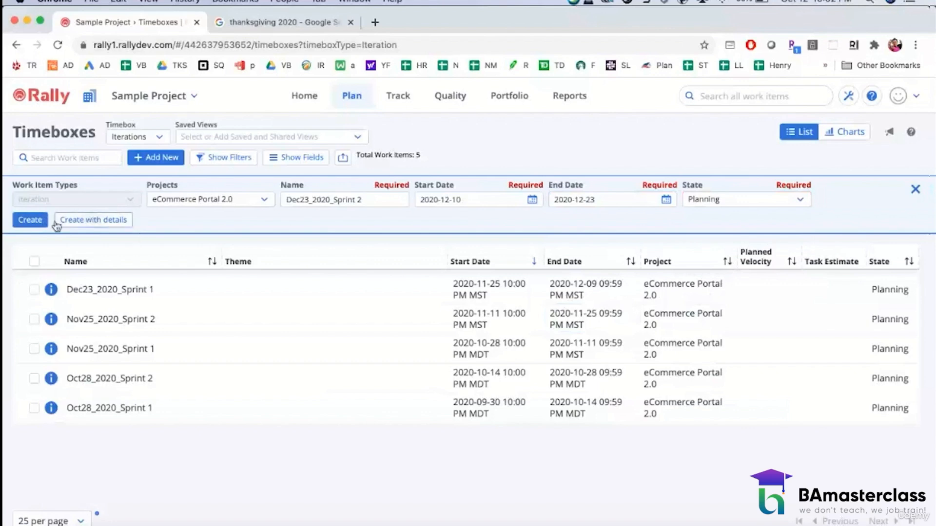
click(39, 220)
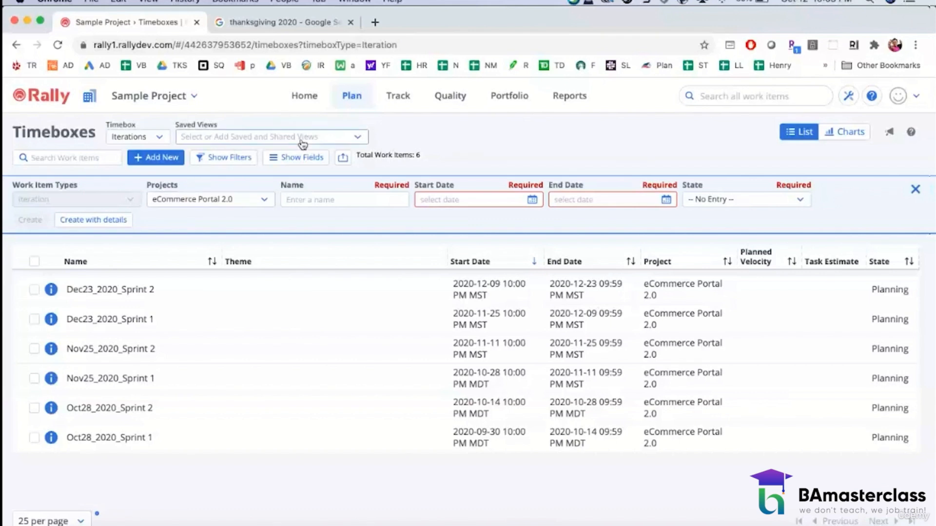
Step: Open the project's backlog and start a new work item entry of type User Story
click(357, 99)
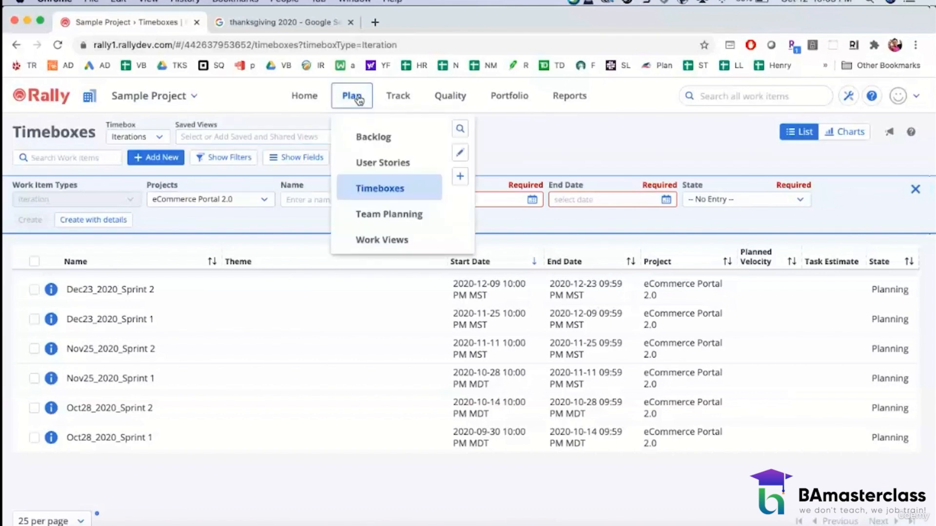
click(369, 138)
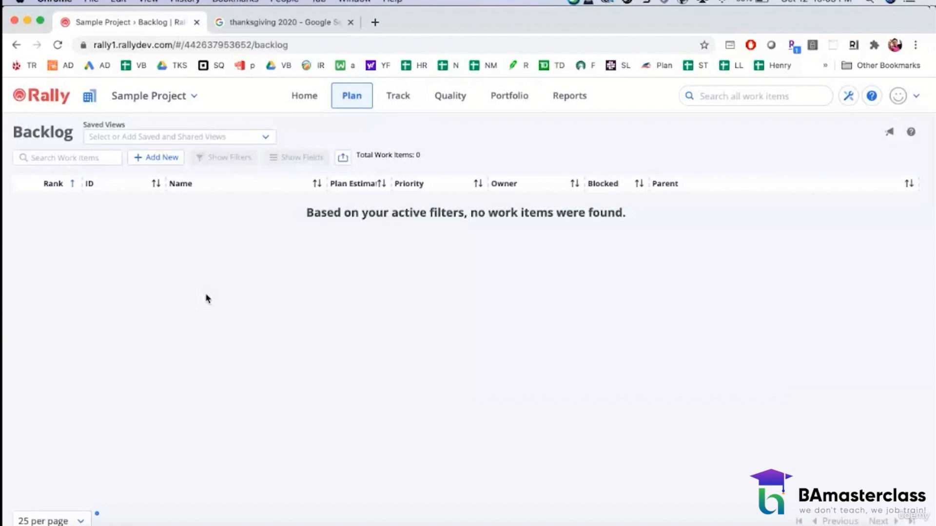
click(155, 160)
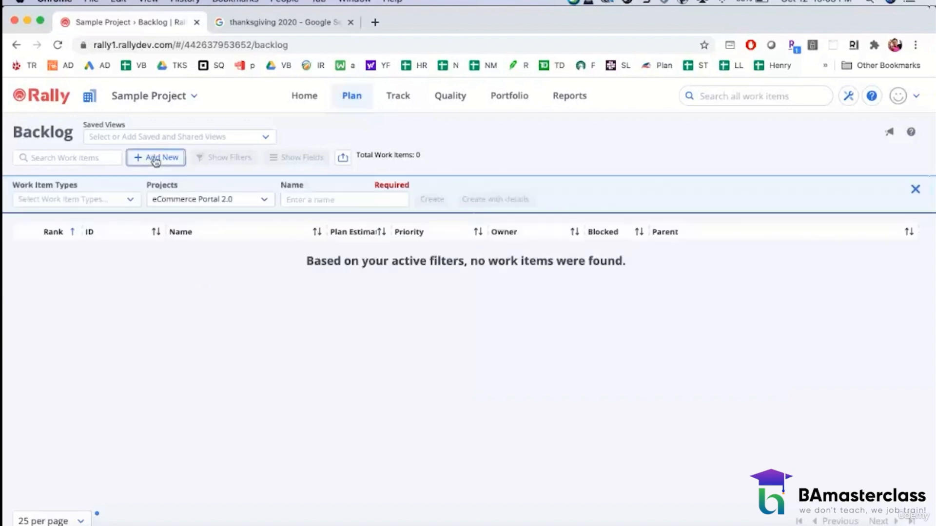
click(140, 200)
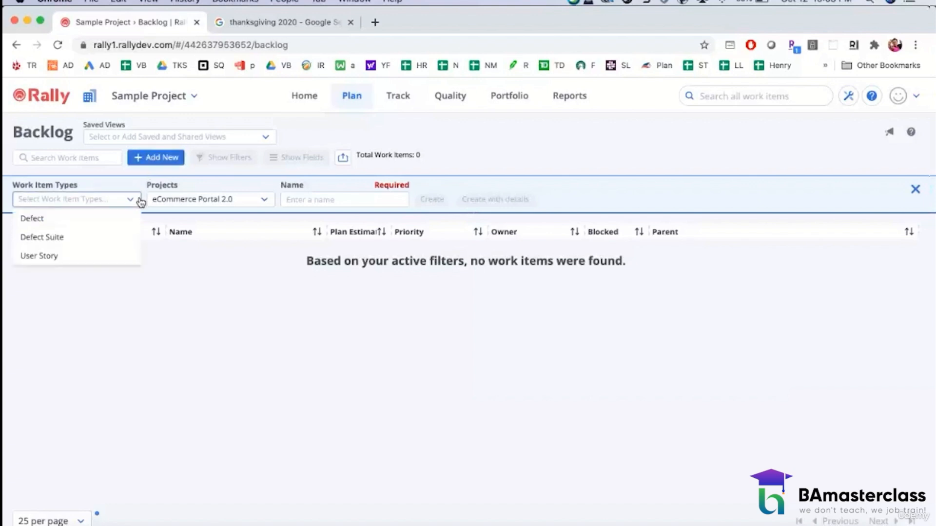
click(100, 253)
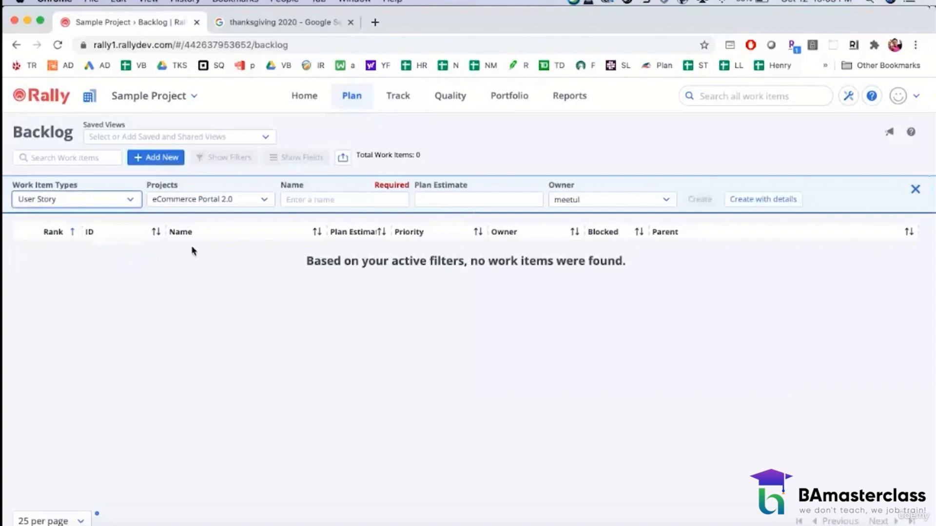
Step: Name the user story "ability for online user to register" and create it in the backlog
click(290, 197)
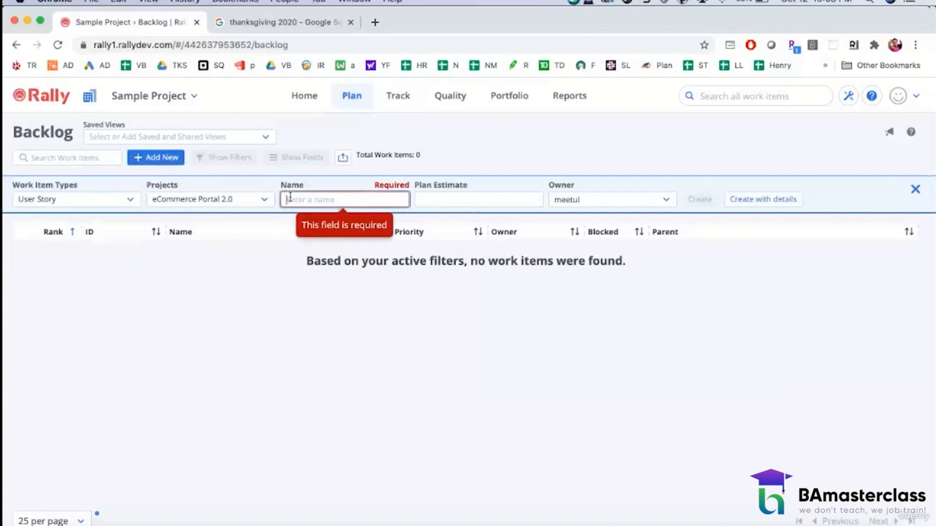
text(aoility to)
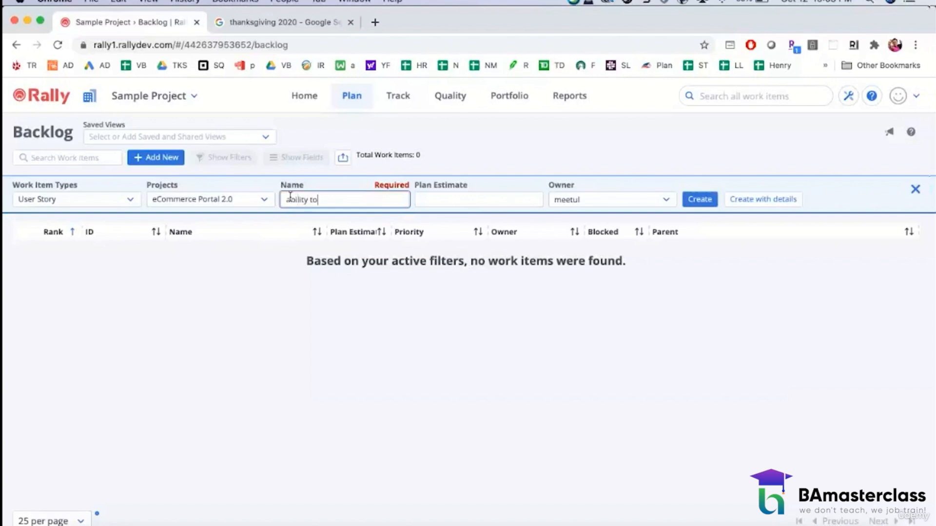
text( register)
text(for online use)
text(r)
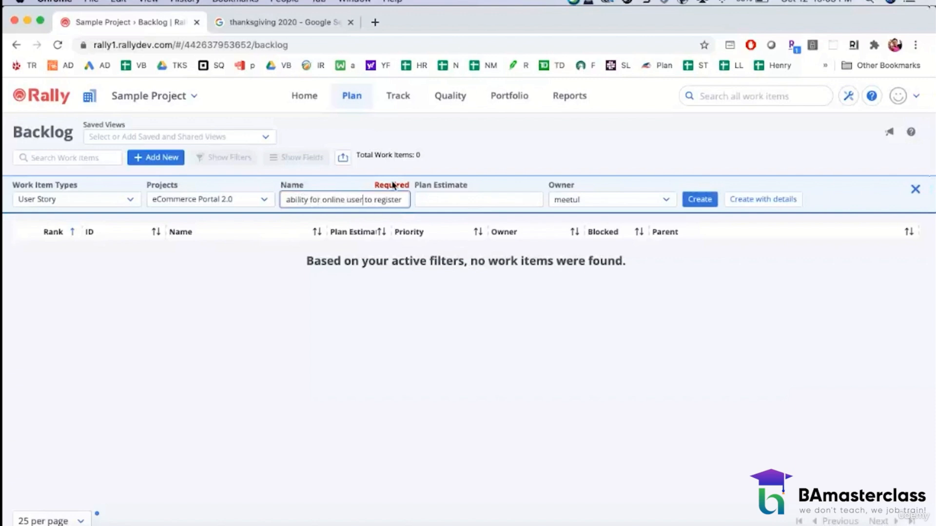
key(BackSpace)
click(701, 198)
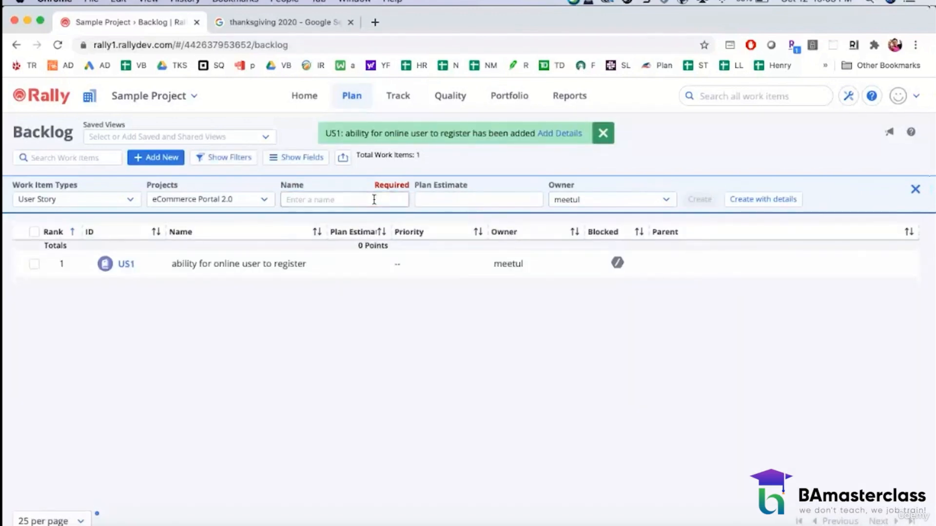
Step: Create a second user story in the backlog named "ability for registered user to login"
click(373, 199)
text(ability to)
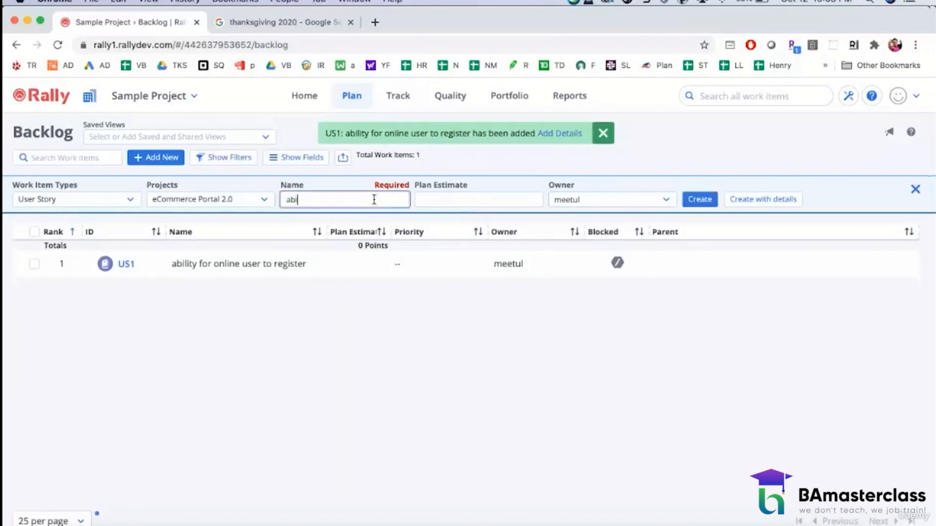
key(BackSpace)
key(BackSpace)
text(for re)
key(BackSpace)
key(BackSpace)
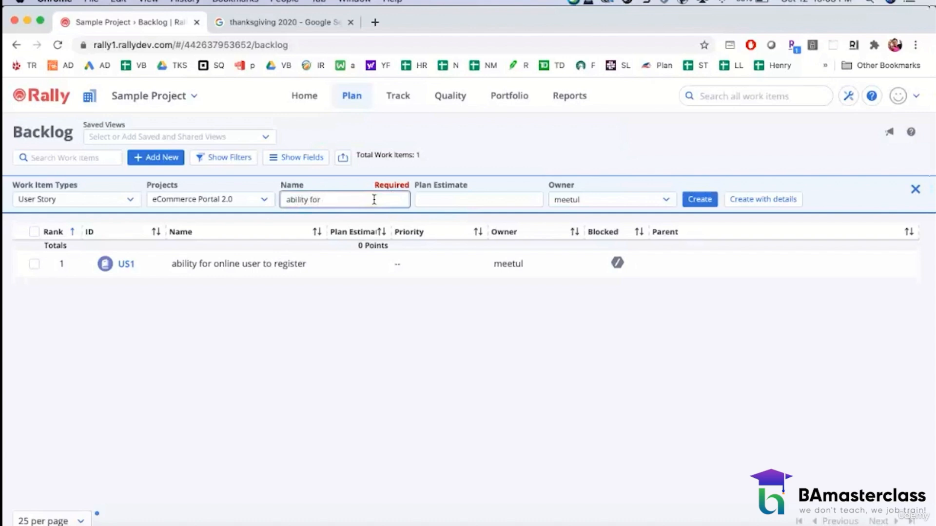
text(user to login)
click(323, 200)
text(registered)
click(699, 205)
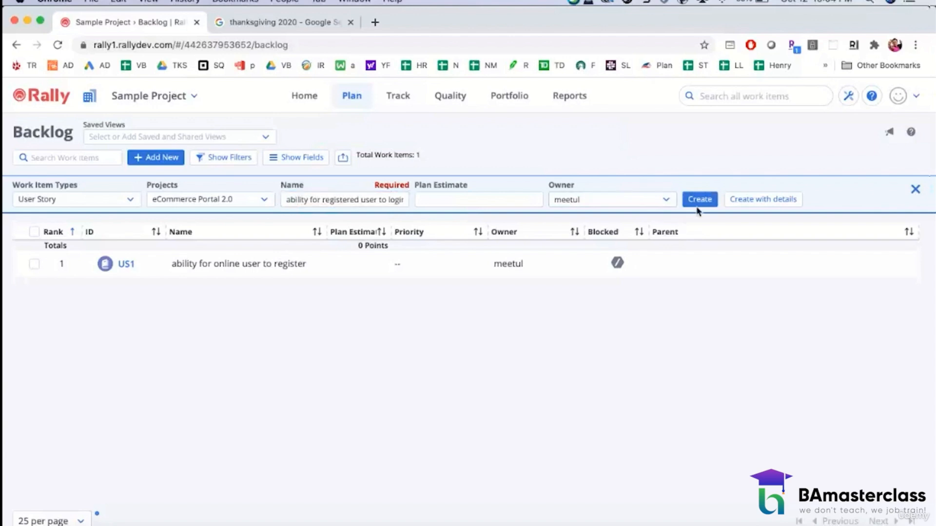
Step: Create a third user story in the backlog named "ability for user to search product"
click(328, 199)
text(abilit)
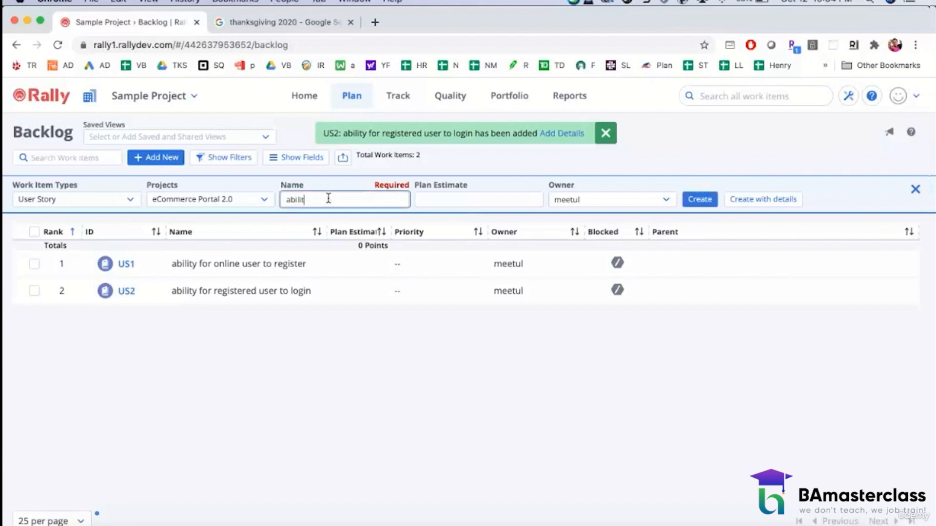
text(y for user to s)
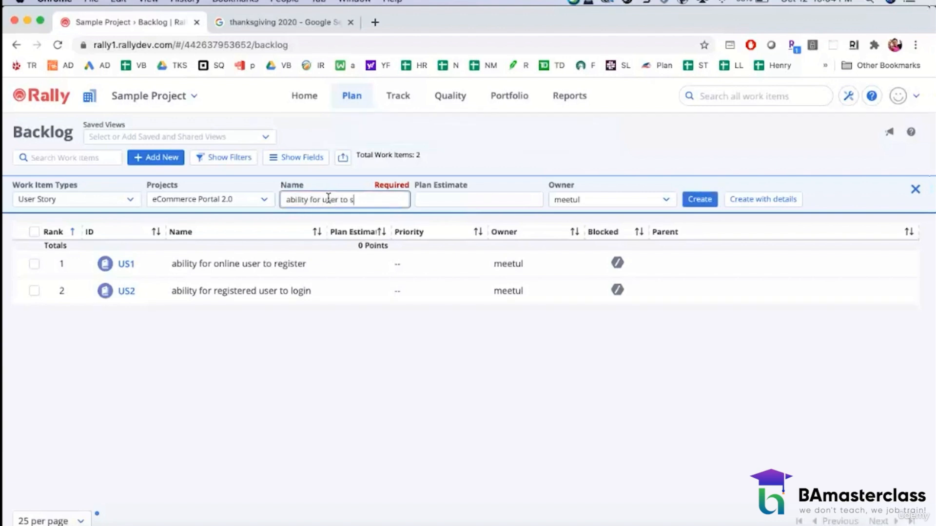
text(earch product)
click(699, 199)
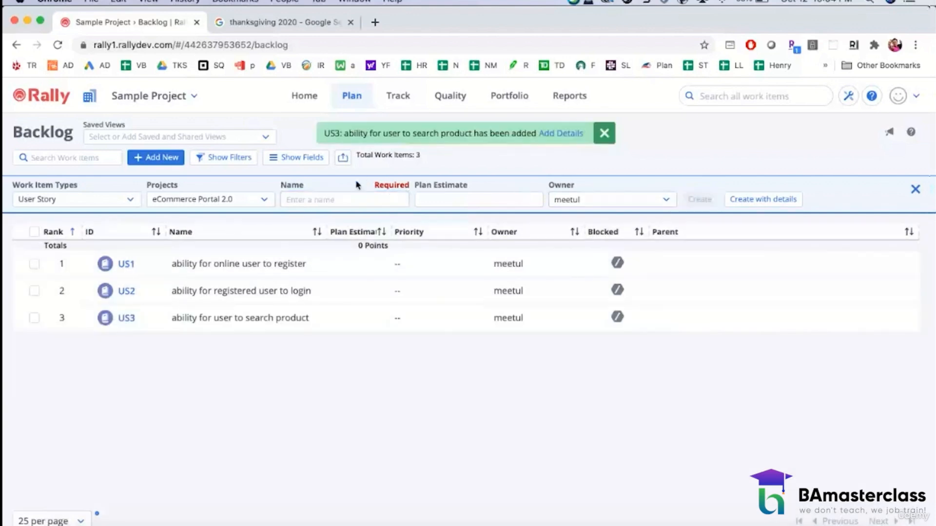
Step: Create a fourth user story named "ability for user to view product details", correcting the misspelled word before adding it
click(345, 199)
text(ability )
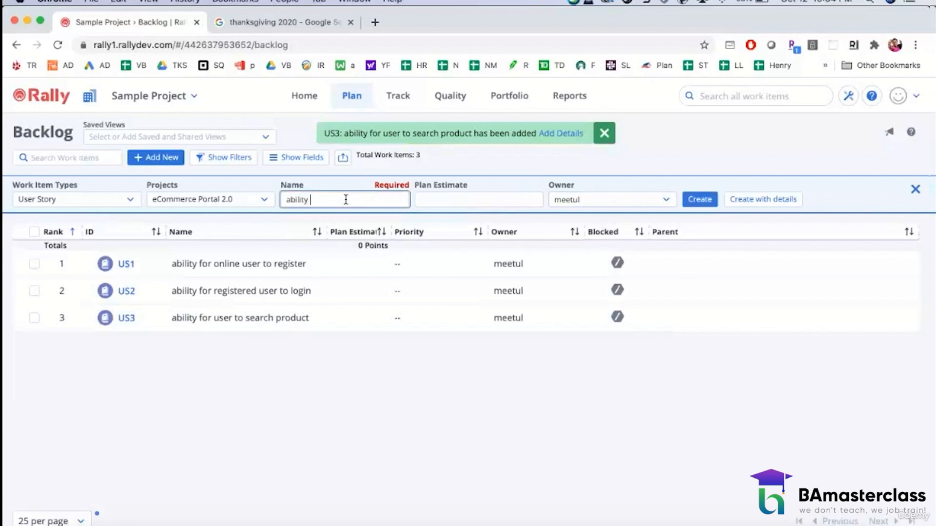
text(for user to view prodcu)
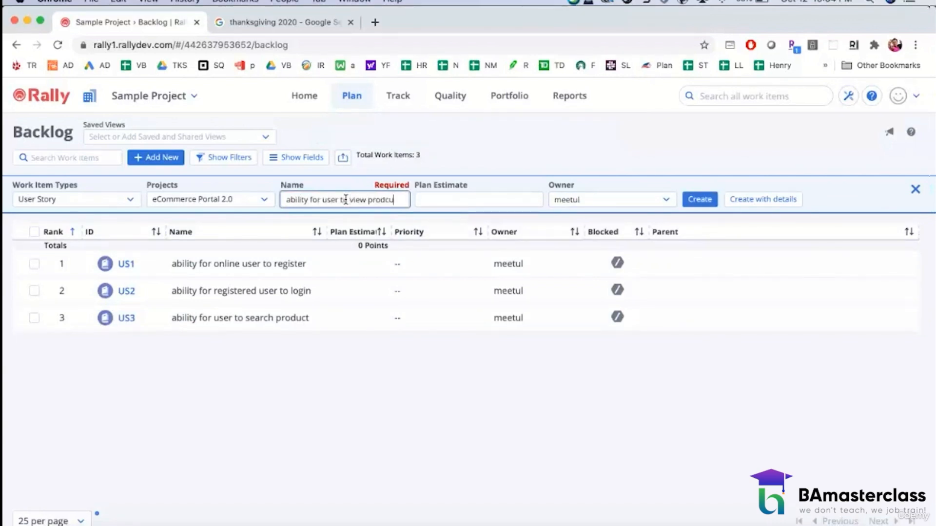
text(t details)
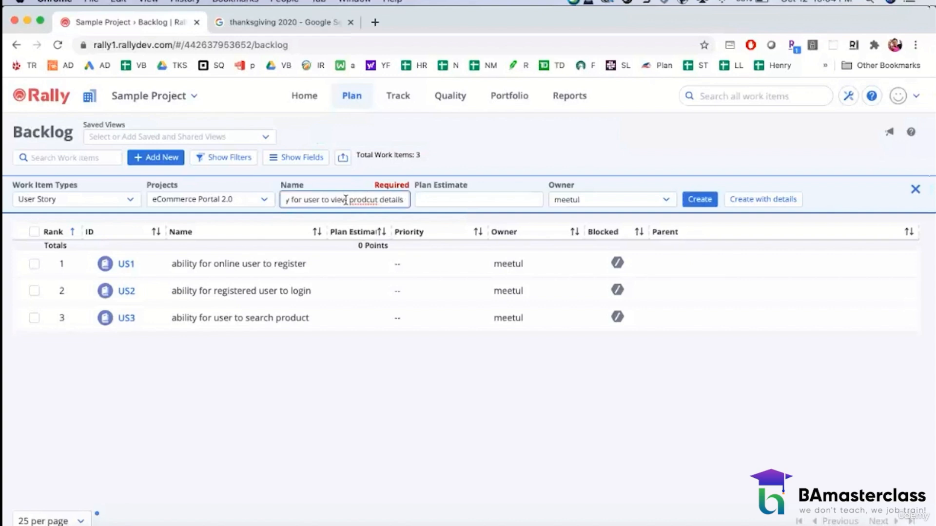
right_click(358, 200)
click(390, 205)
click(695, 196)
Step: Create a fifth user story in the backlog named "ability for user to add a product to favorites"
click(315, 200)
text(ab)
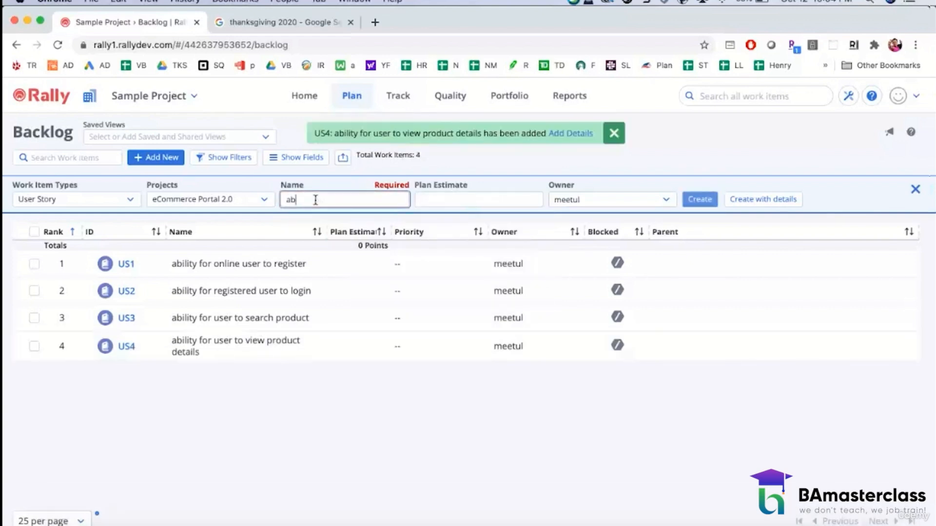
text(ility for user)
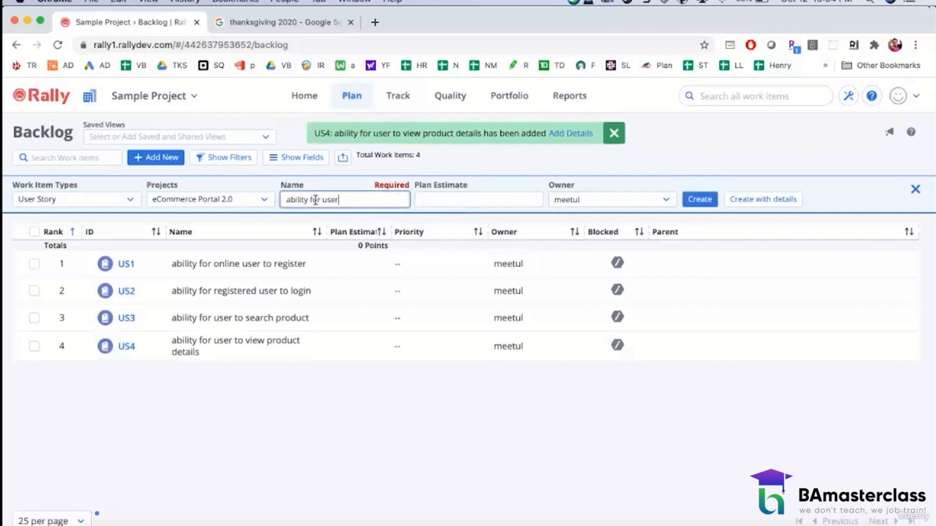
text( to )
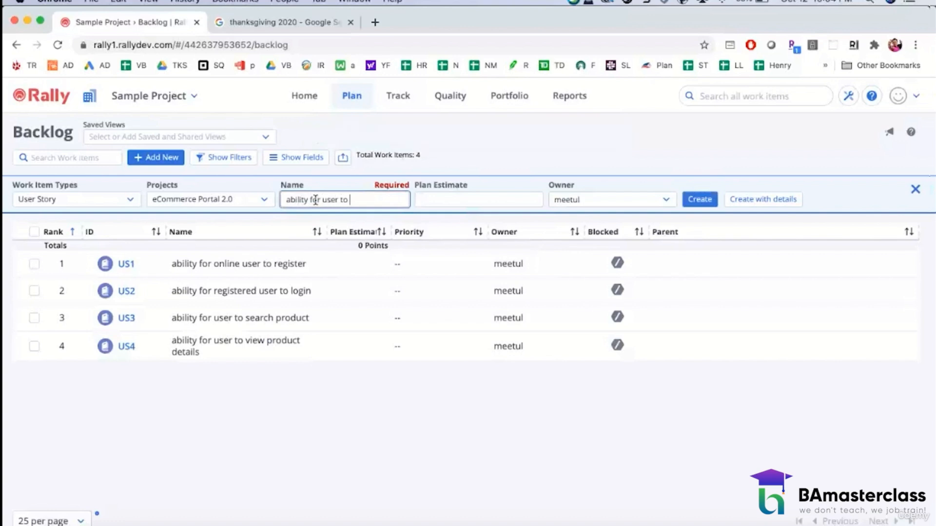
text(add a product to)
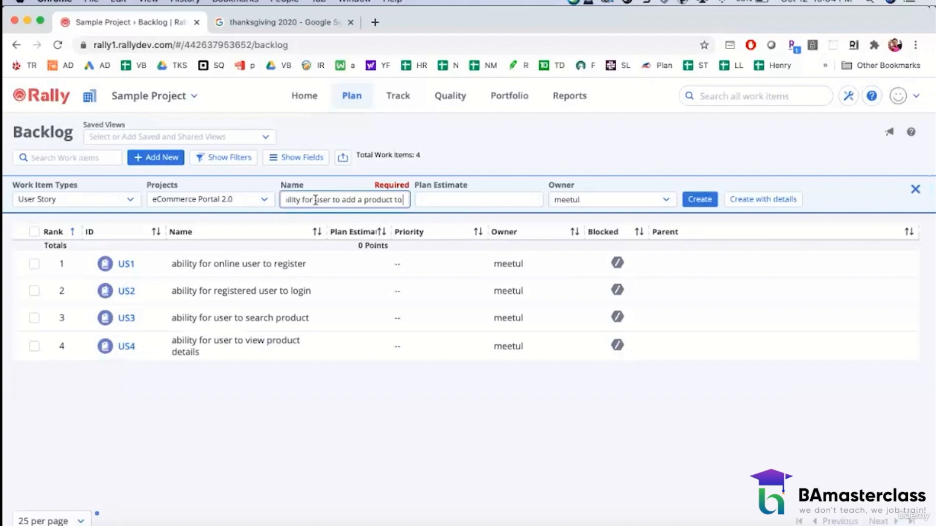
text( favorites)
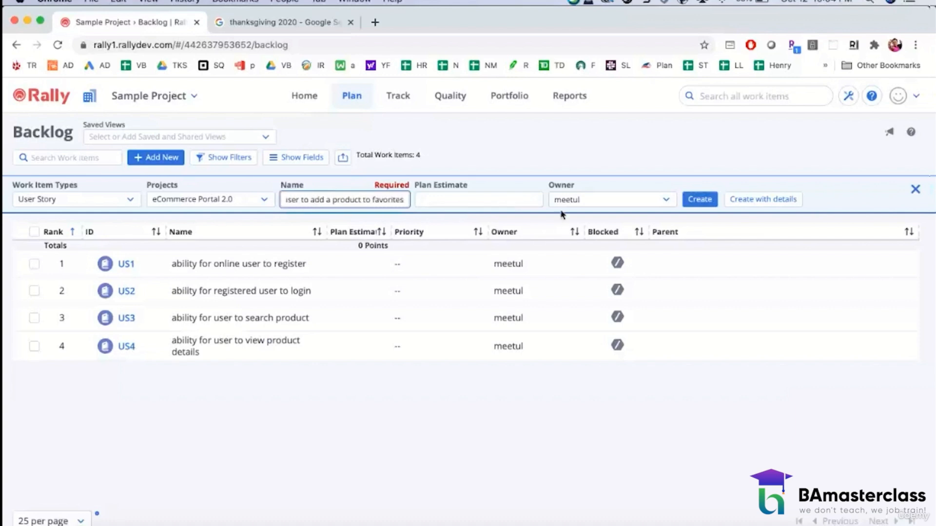
click(699, 198)
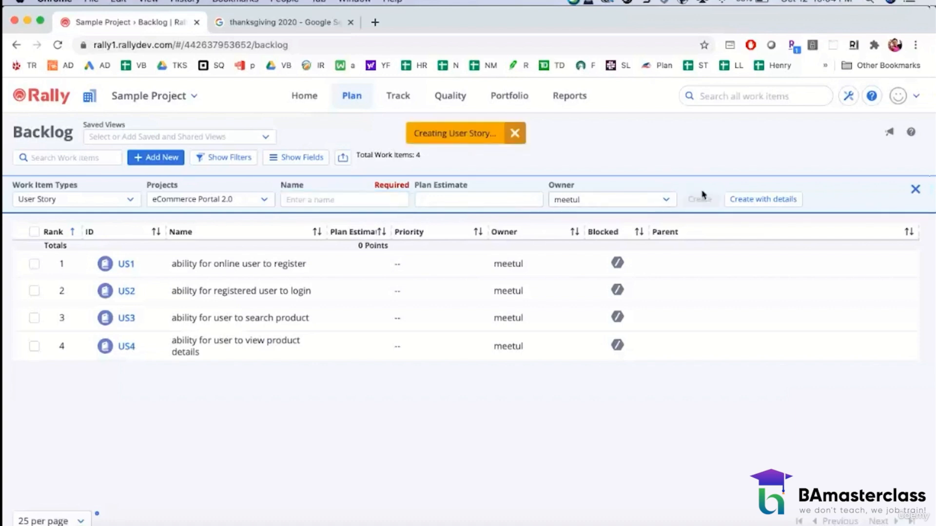
Step: Create a sixth user story in the backlog named "ability for user to review a product from favorites"
text(ability )
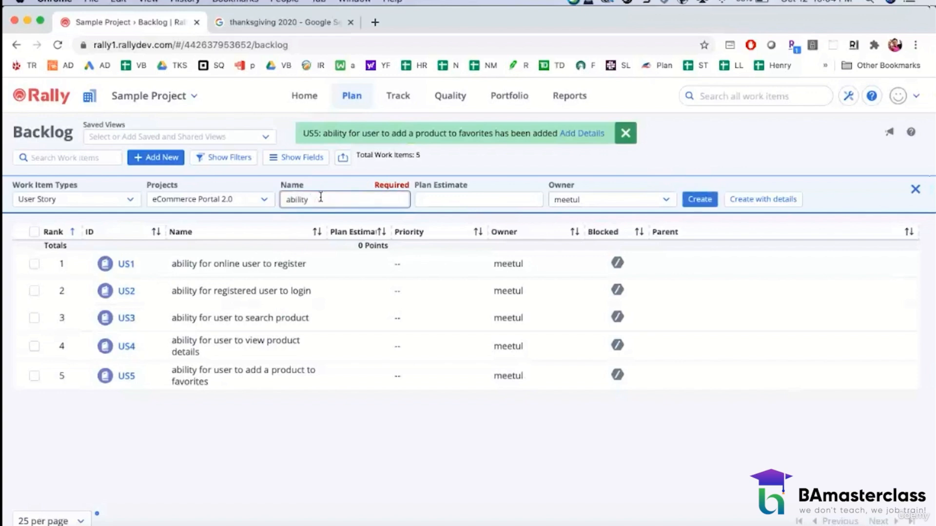
text(for user to re)
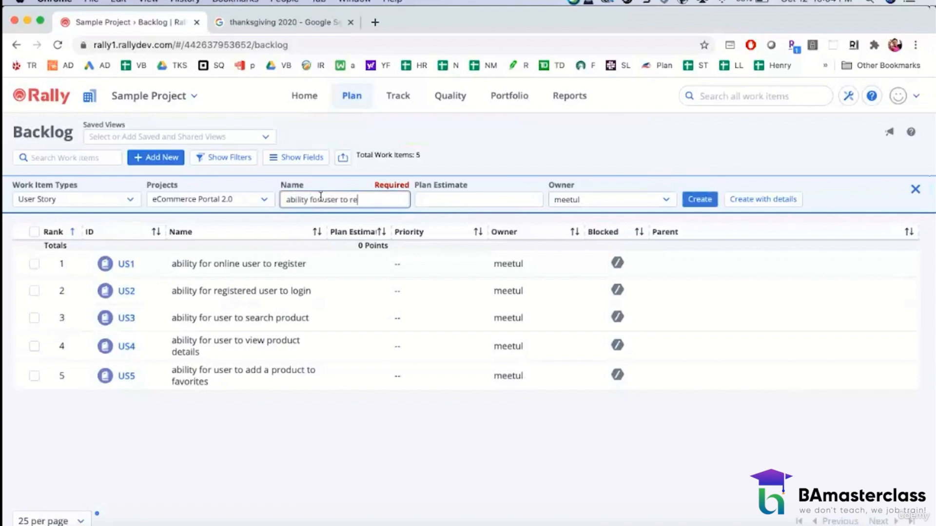
text(view a product from fa)
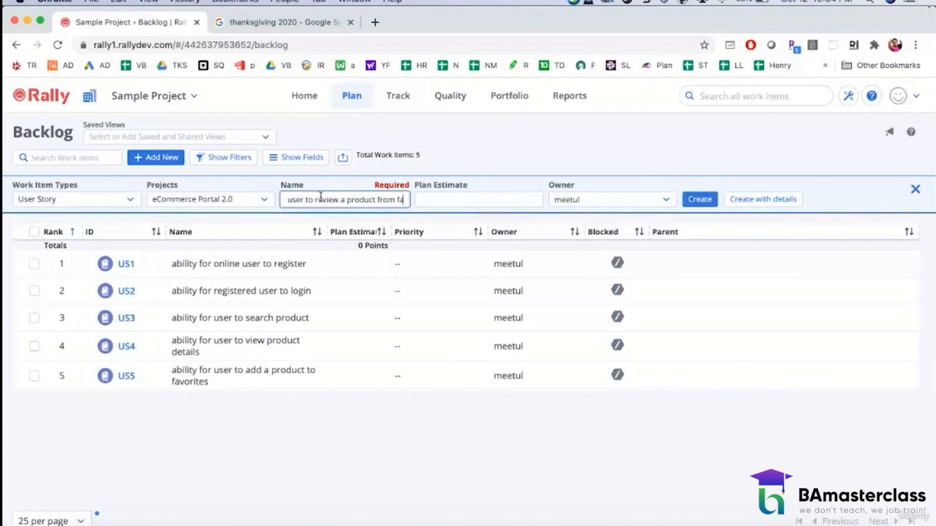
text(vorit)
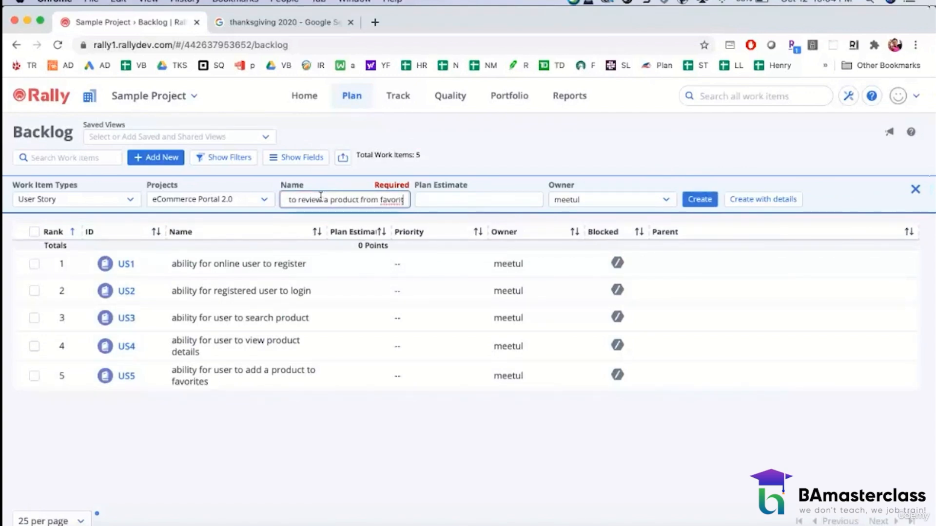
text(es)
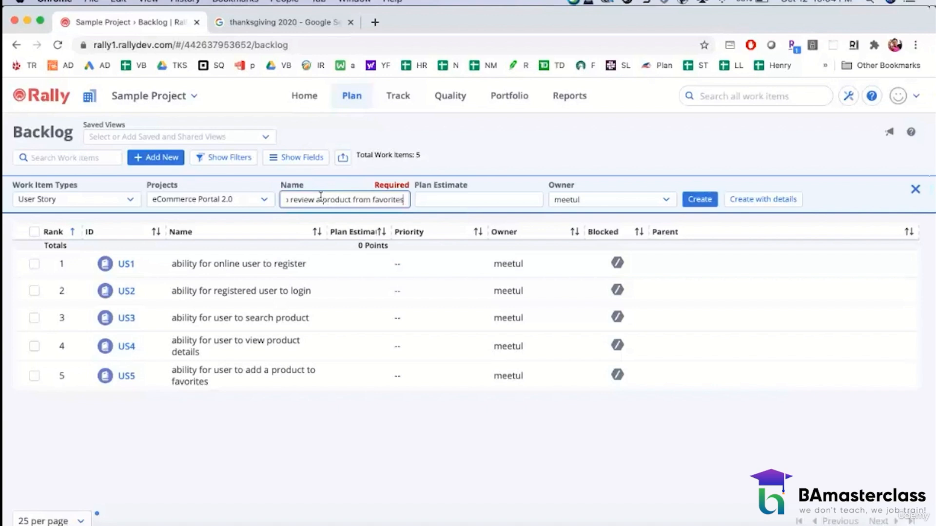
click(709, 201)
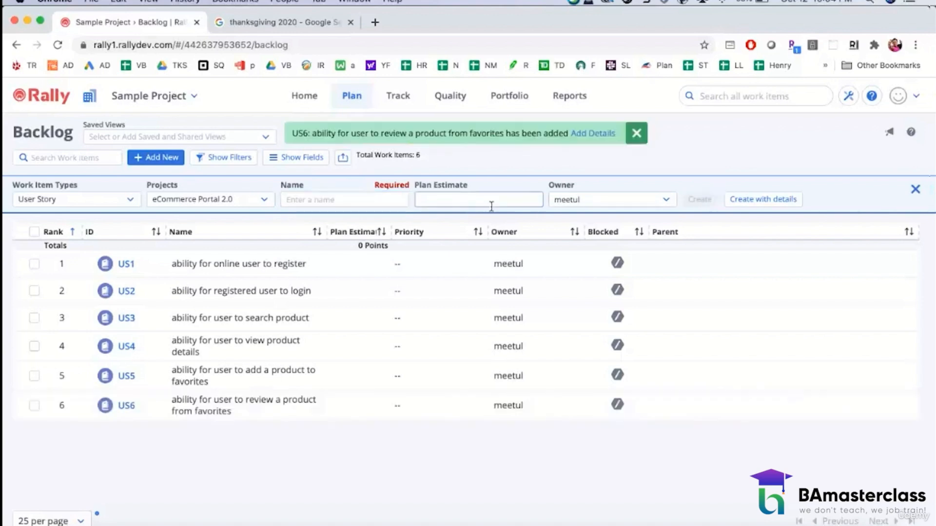
Step: Create a seventh user story in the backlog named "ability for user to add a product to a cart"
click(355, 201)
text(abilit)
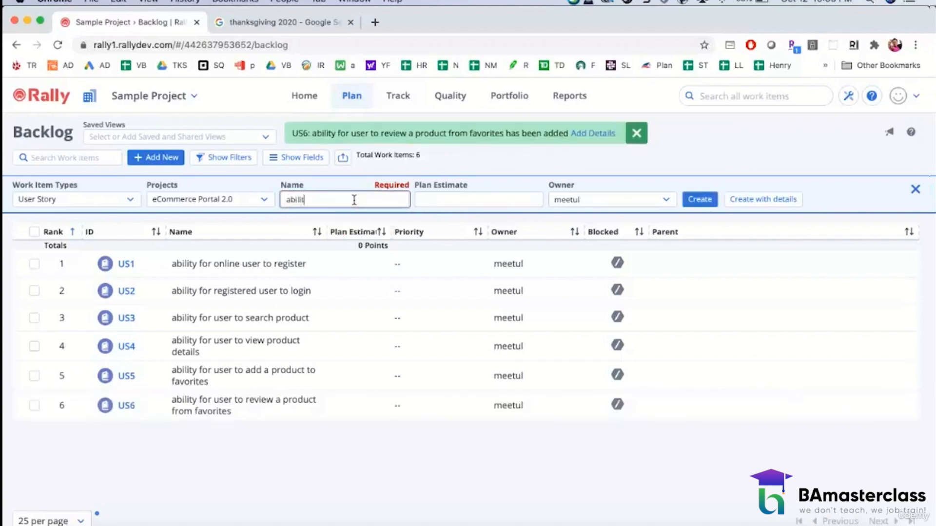
text(y for user to add a produc)
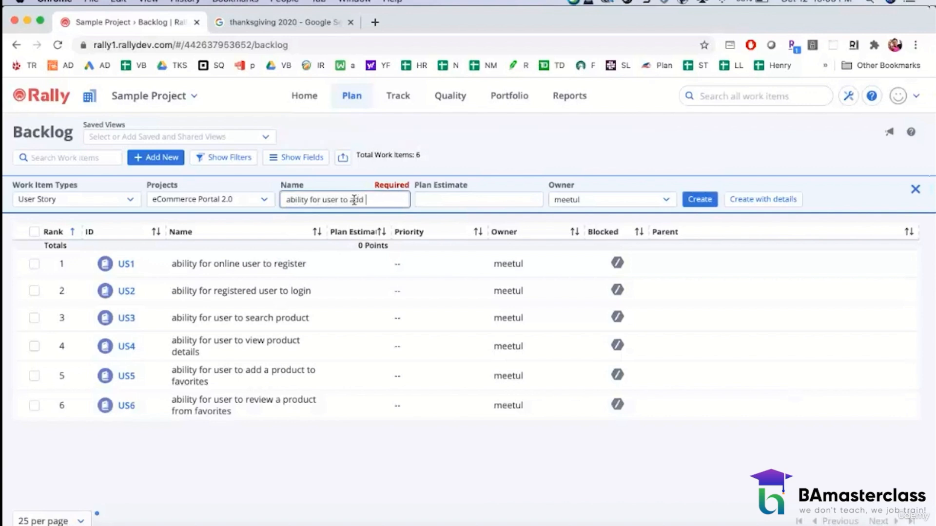
text(a cart)
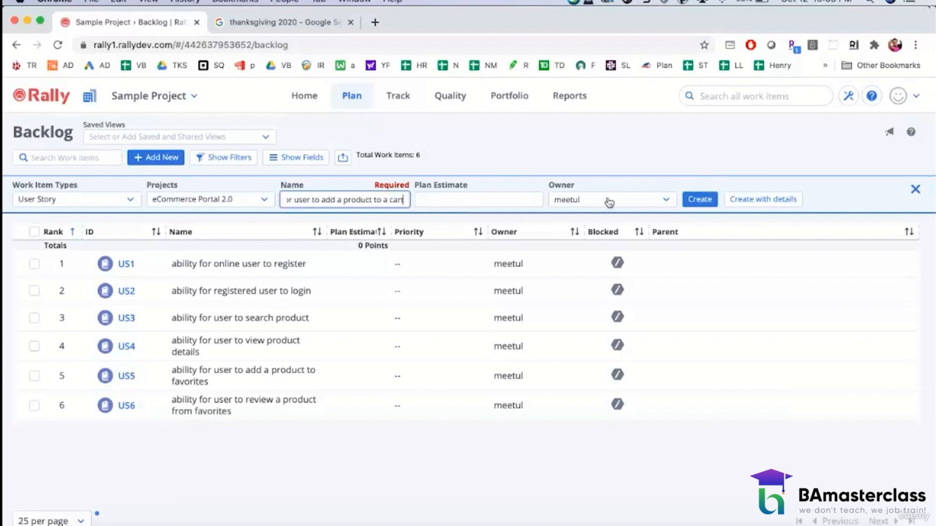
click(687, 203)
Step: Create an eighth user story in the backlog named "ability for a user to view cart details"
click(329, 200)
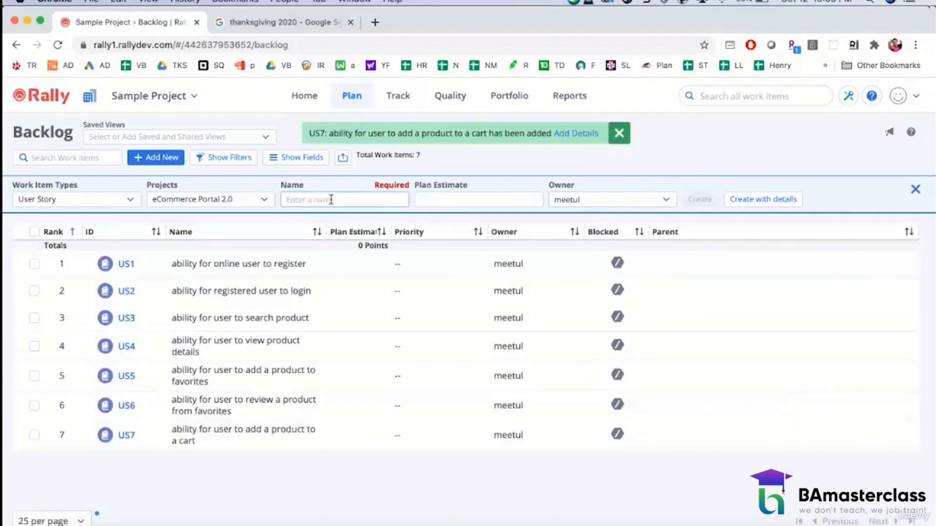
text(ability f)
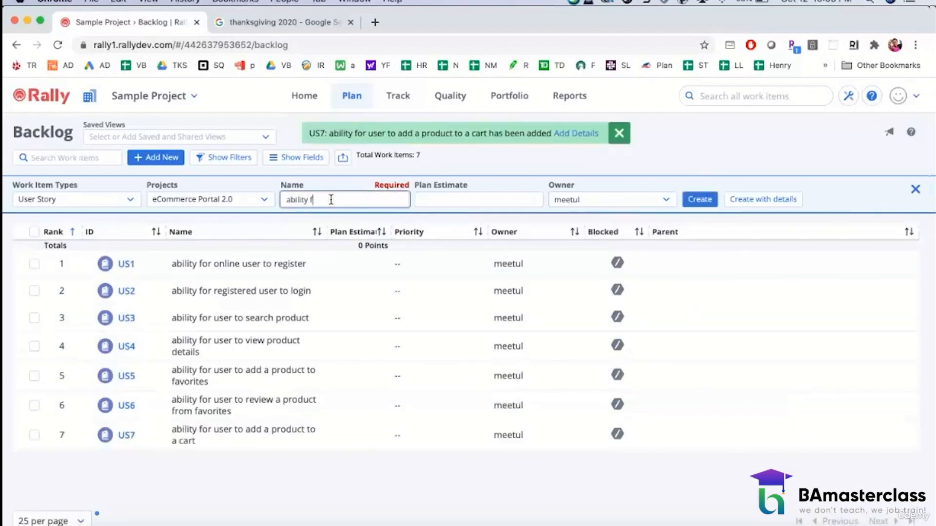
text(or a user to add)
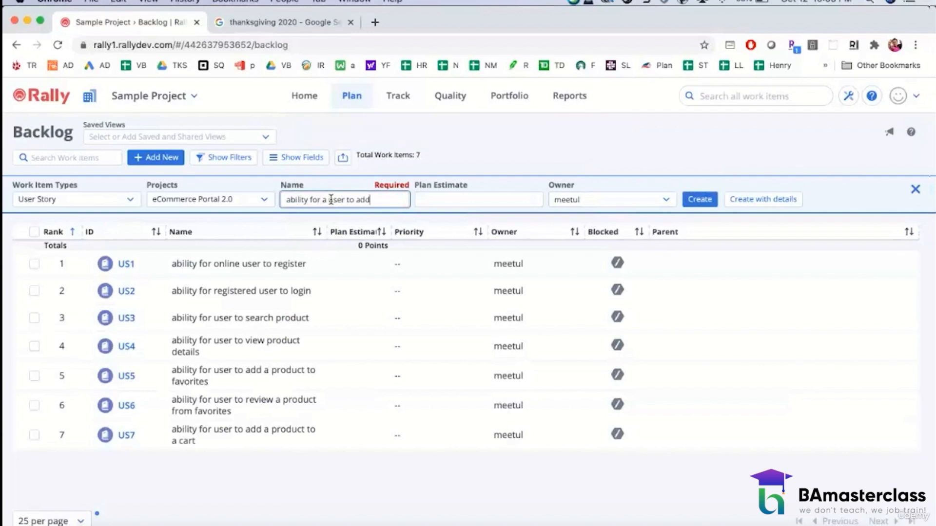
key(BackSpace)
key(BackSpace)
text(view cart details)
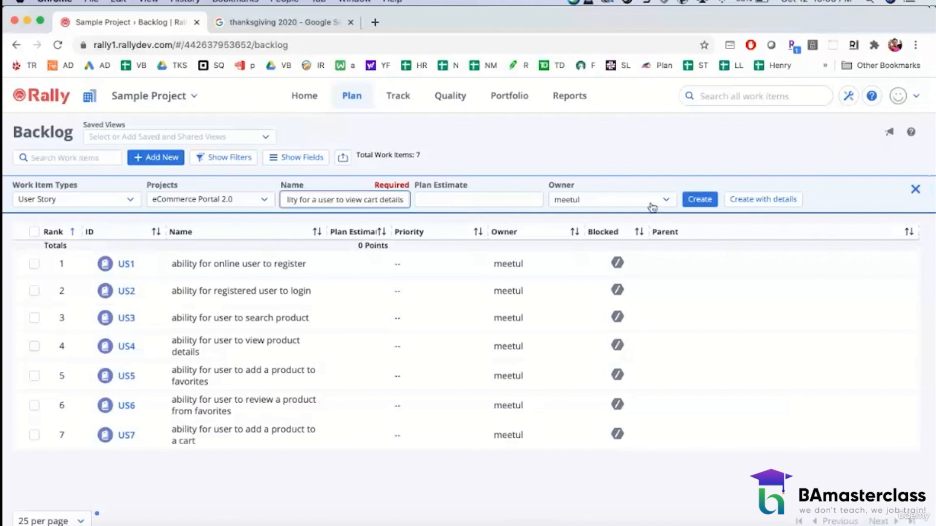
click(698, 199)
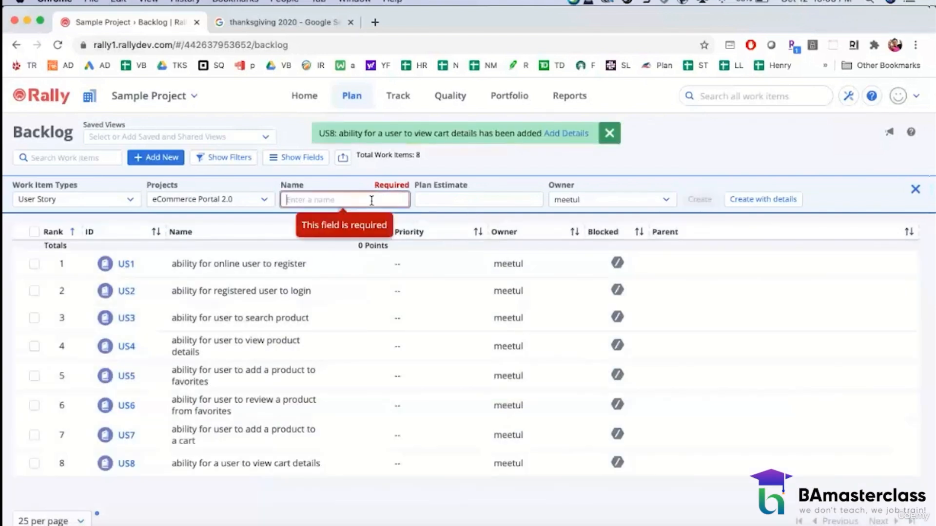
Step: Create a ninth user story named "ability for user to remove a product from the cart", correcting the misspelled word before adding it
text(ability for )
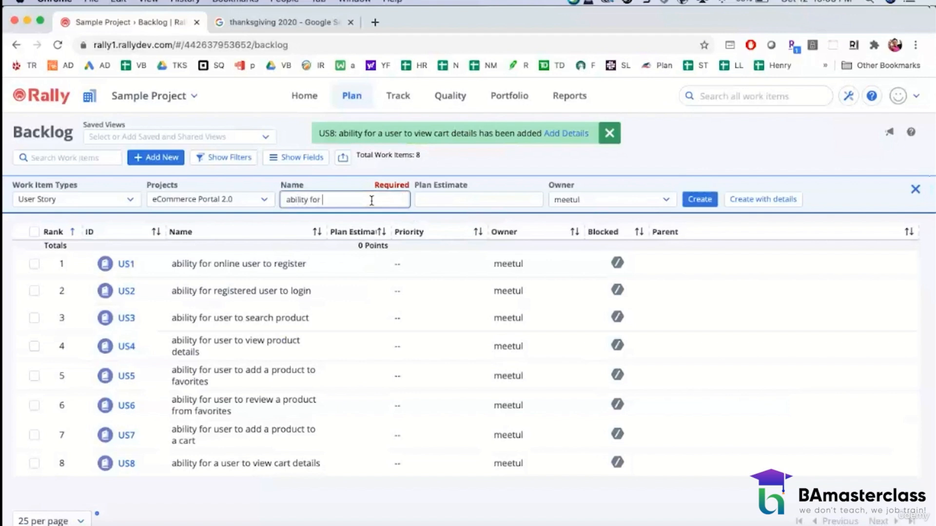
text(user to)
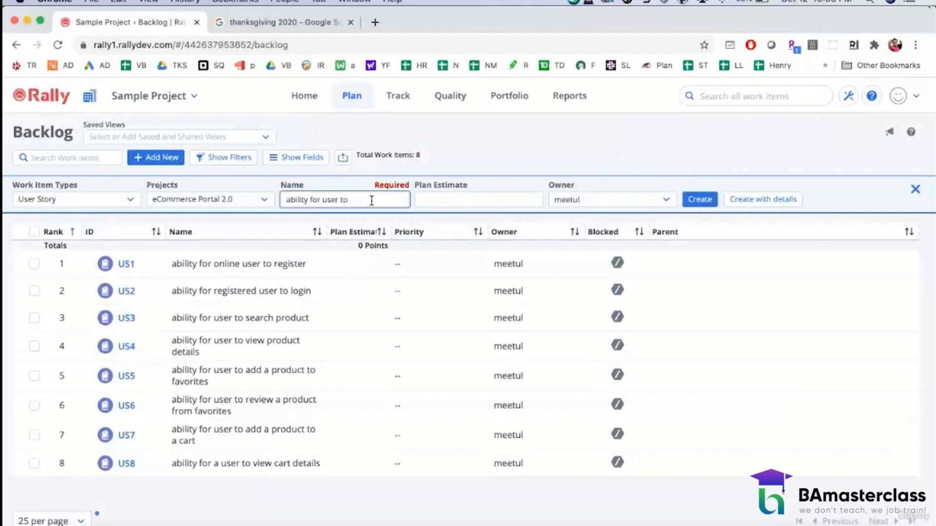
text( remove)
key(BackSpace)
key(BackSpace)
key(BackSpace)
text(ove a product)
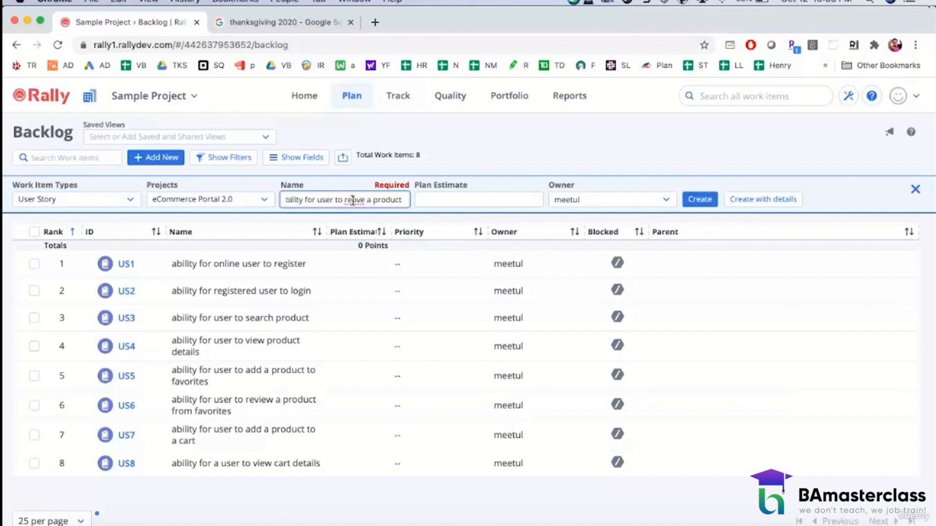
click(352, 200)
text(mo)
click(403, 200)
text(from the cart)
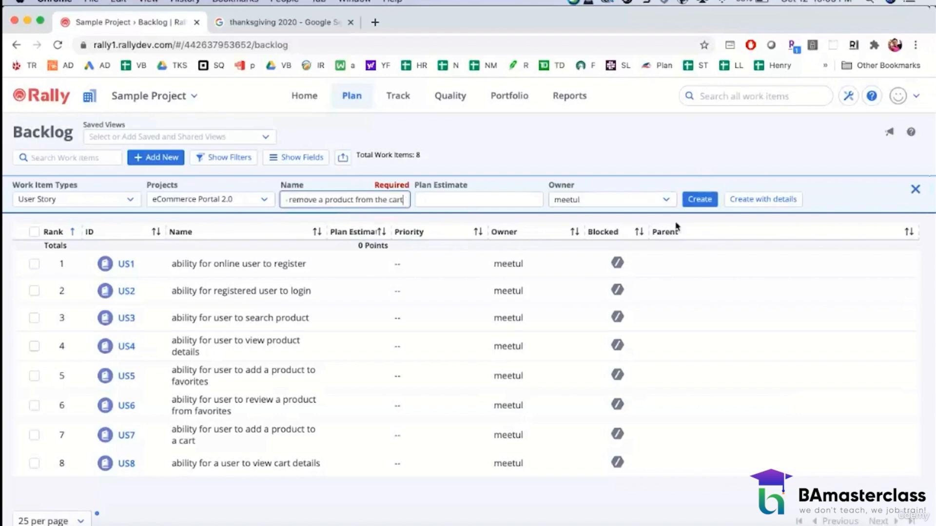
click(686, 207)
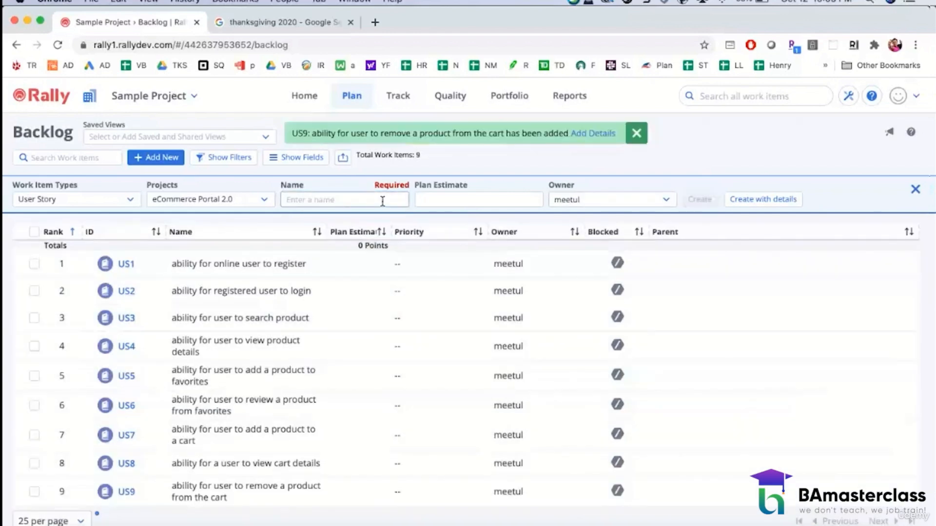
Step: Create a tenth user story in the backlog named "ability for user to add credit card details to the account"
click(371, 200)
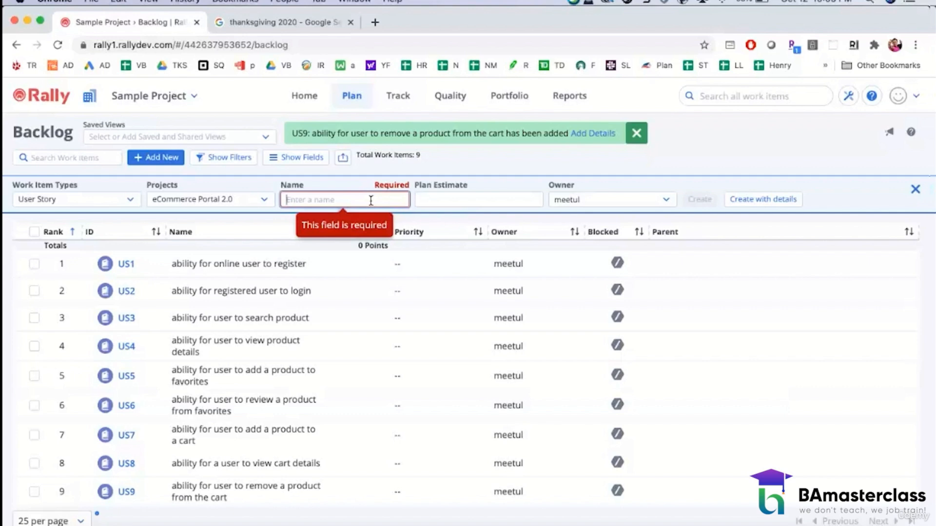
text(abili)
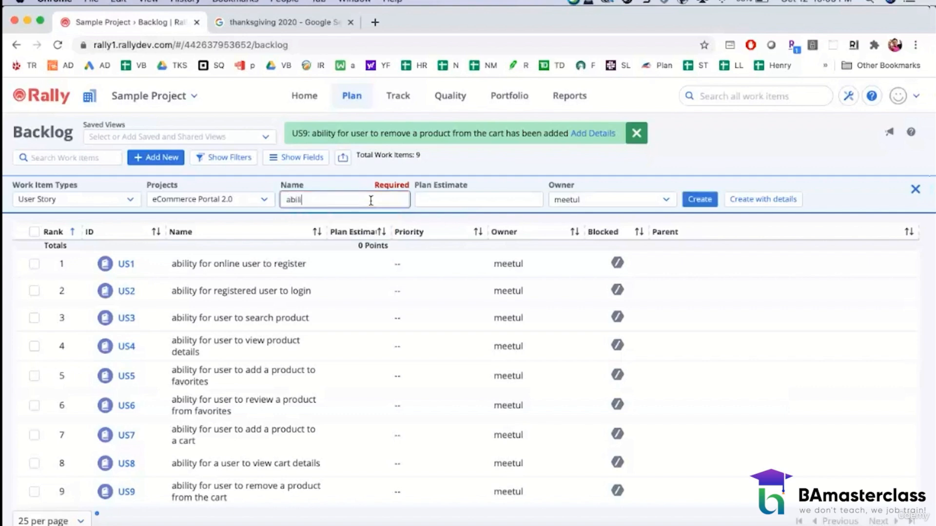
text(ty for use)
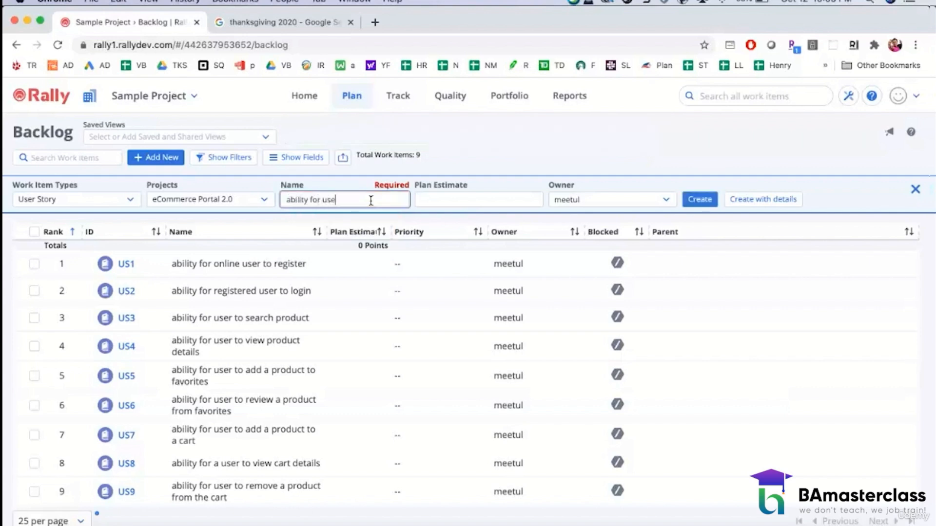
text(r to add nredit card details to)
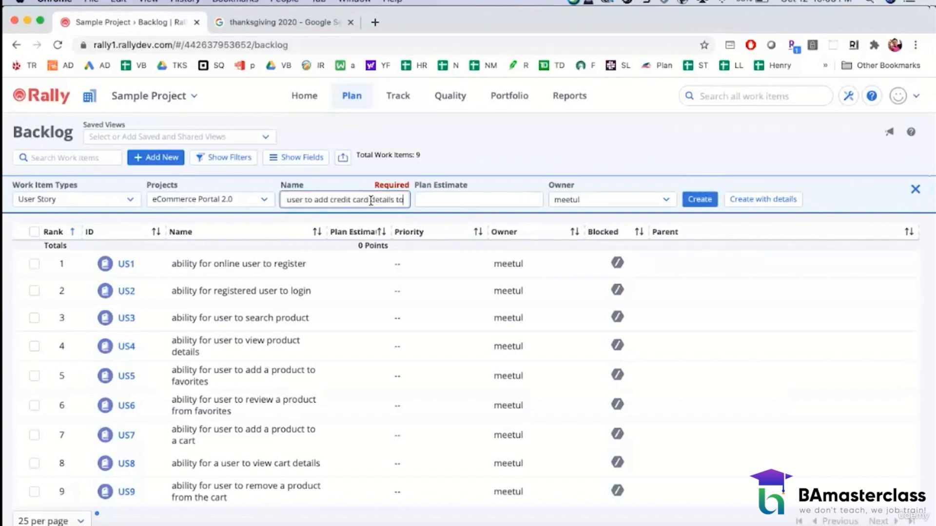
text( the account)
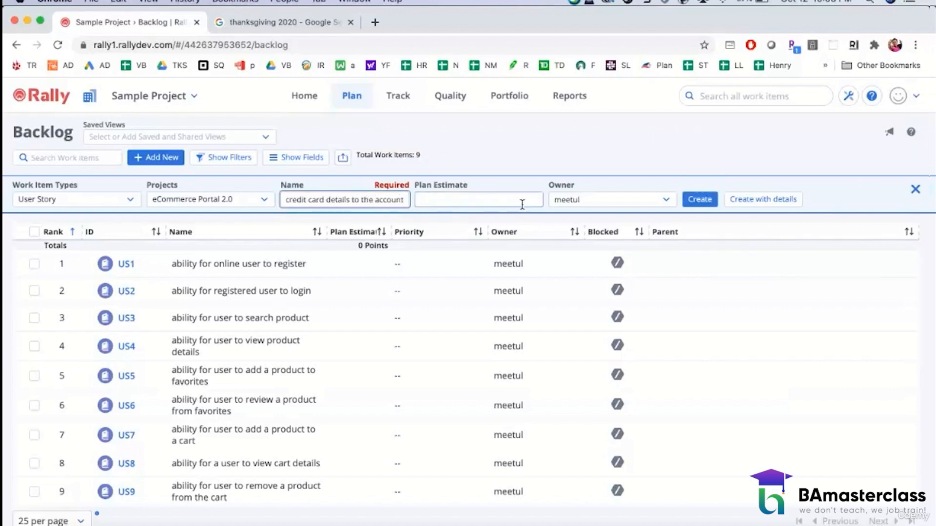
click(700, 200)
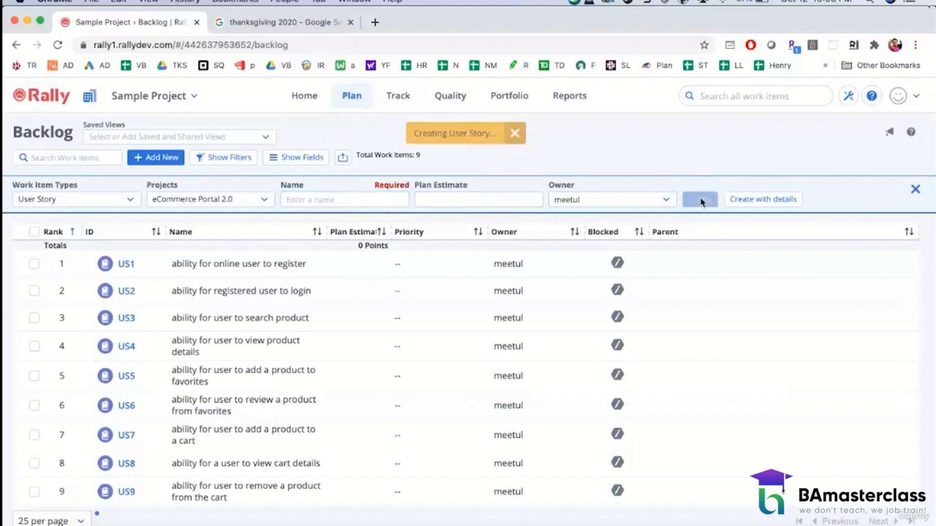
Step: Create an eleventh user story in the backlog named "ability for user to remove a credit card associated with an account"
click(340, 198)
text(abili)
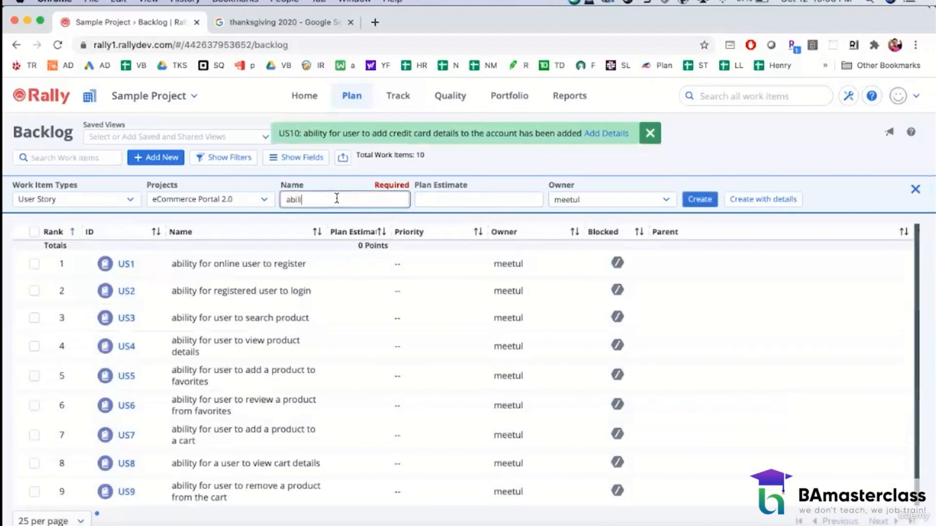
text(ty for user to remove a cred)
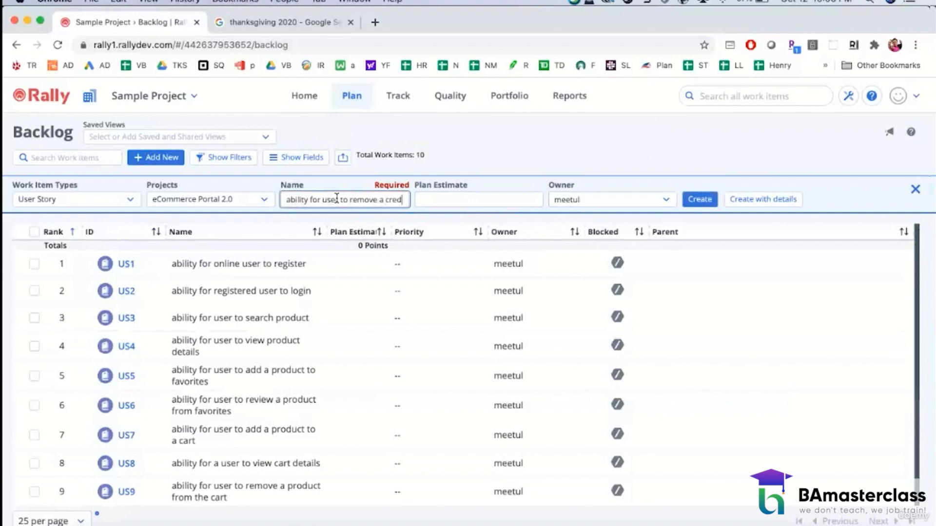
text(it card associated with an account)
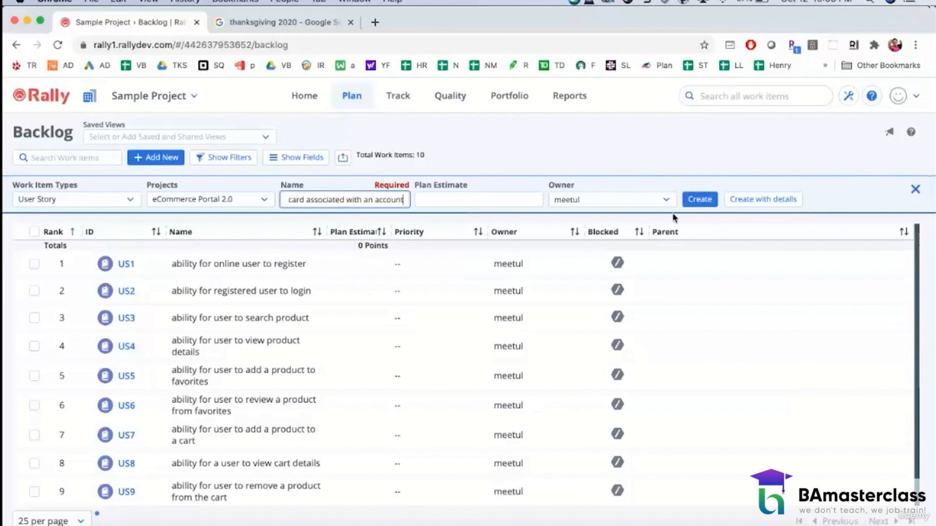
click(700, 198)
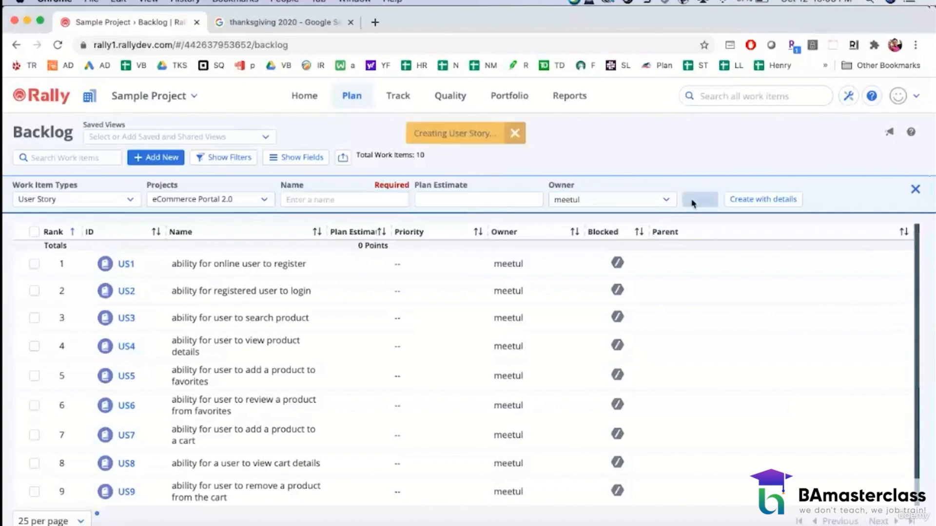
Step: Create a twelfth user story in the backlog named "ability for user to add a shipping address"
click(361, 200)
text(abi)
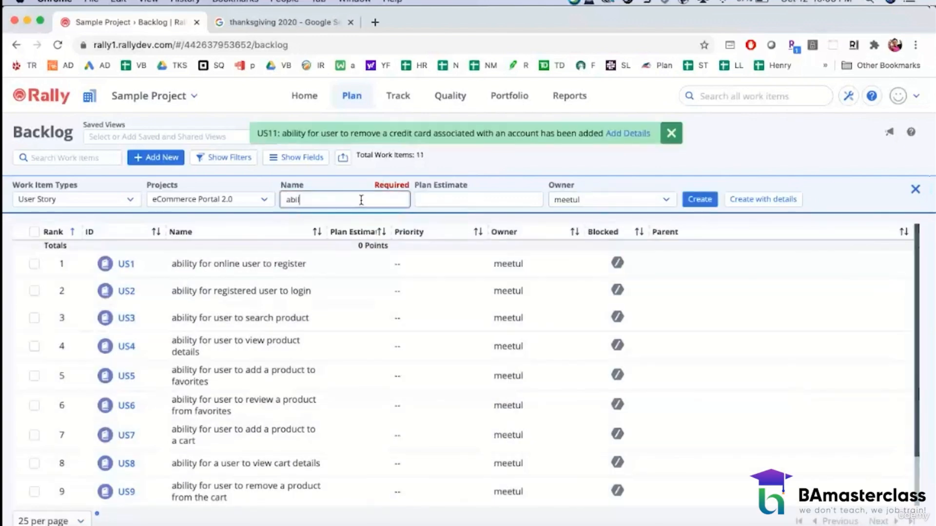
text(lity for user to add)
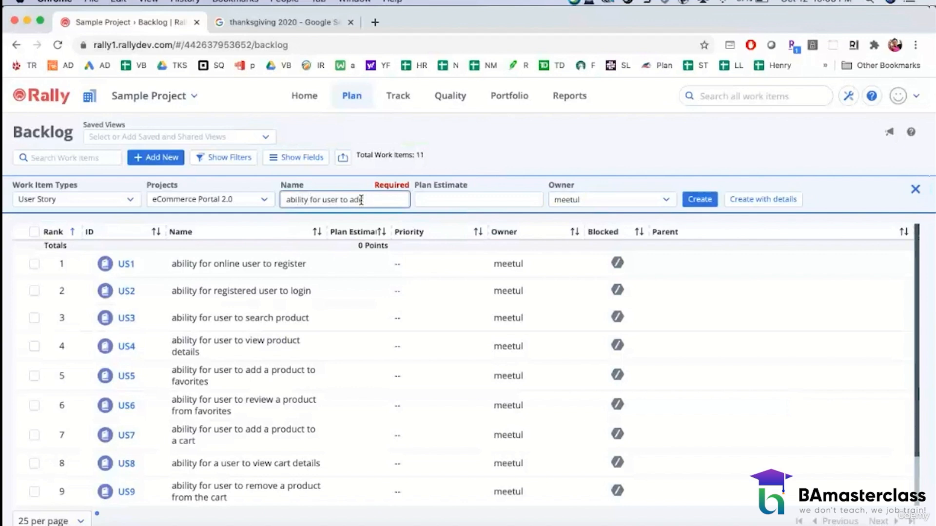
text( a shipping address)
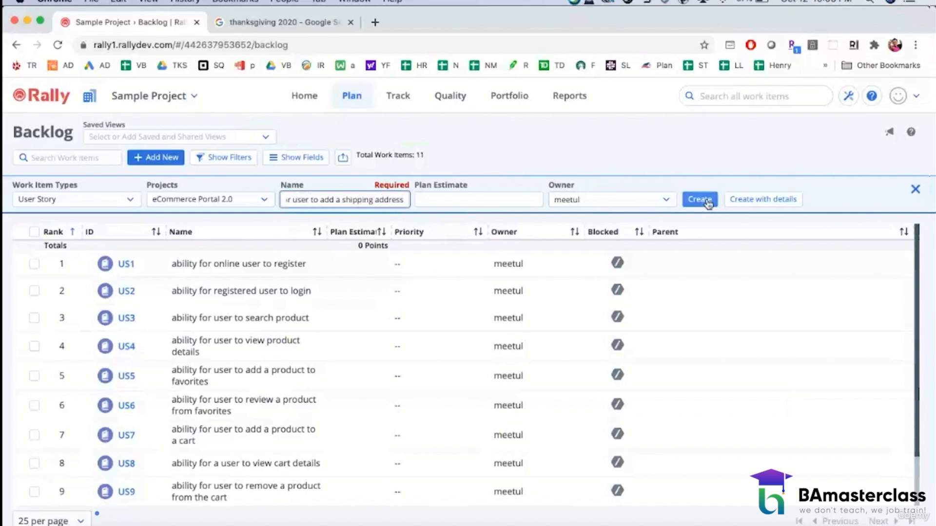
click(708, 203)
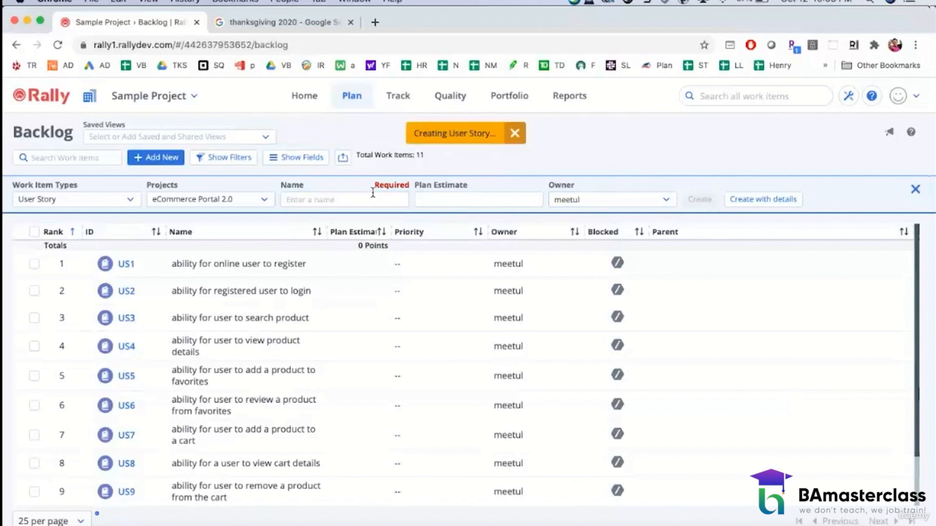
Step: Create a thirteenth user story in the backlog named "ability for user to remove a shipping address"
text(ability f)
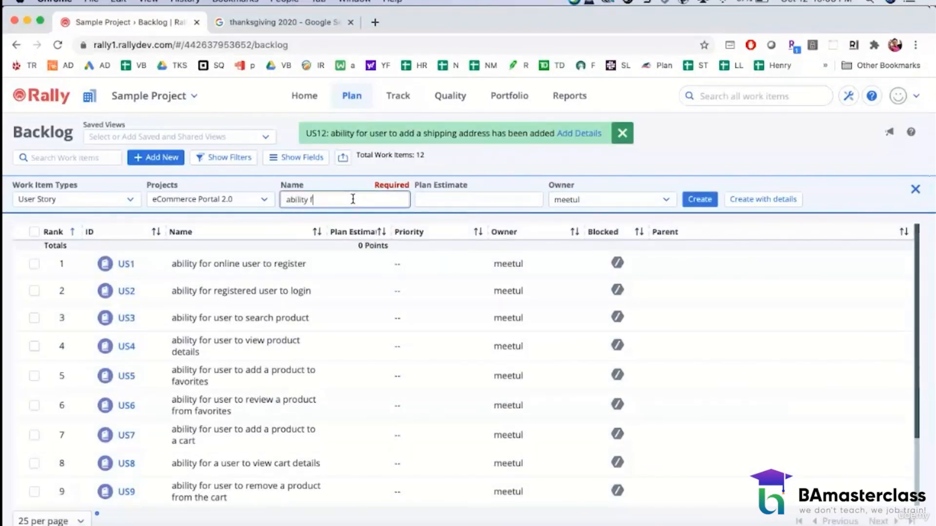
text(or user to remove a shipping address)
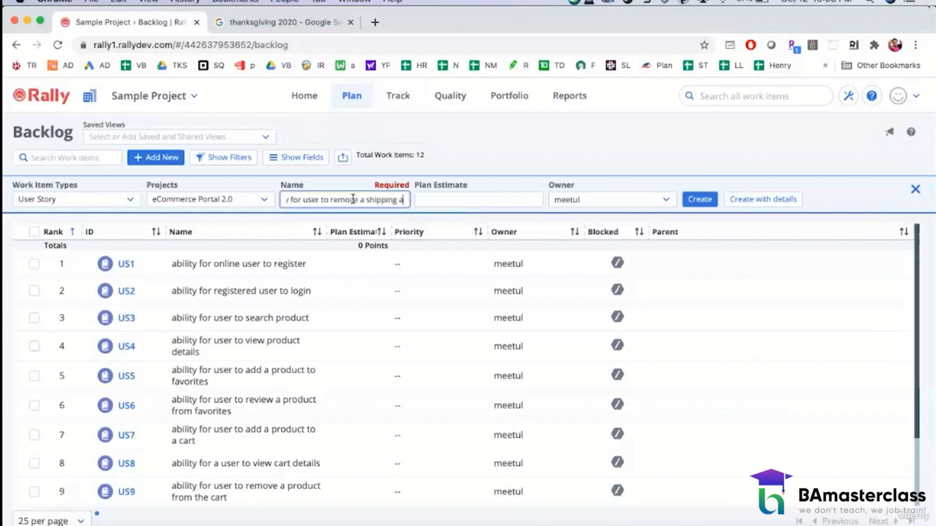
click(693, 200)
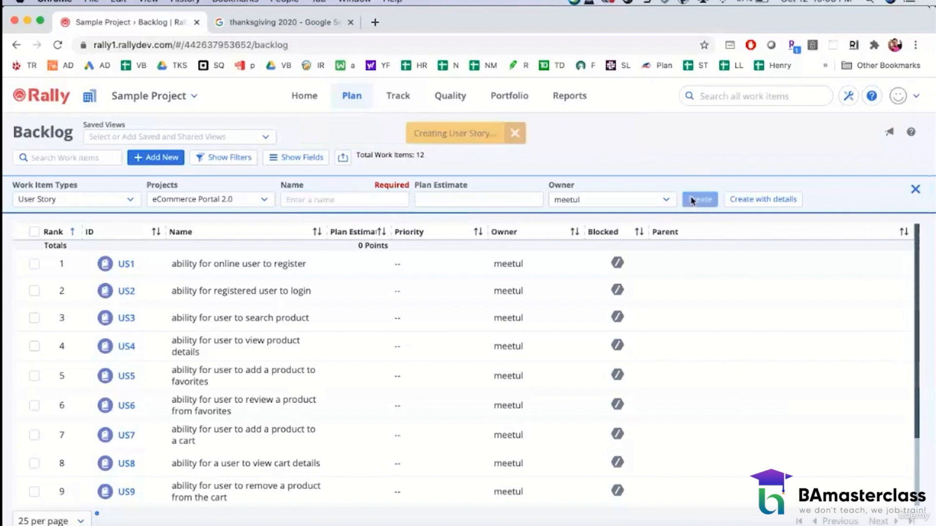
Step: Create a fourteenth user story in the backlog named "ability for user to checkout a product"
click(362, 200)
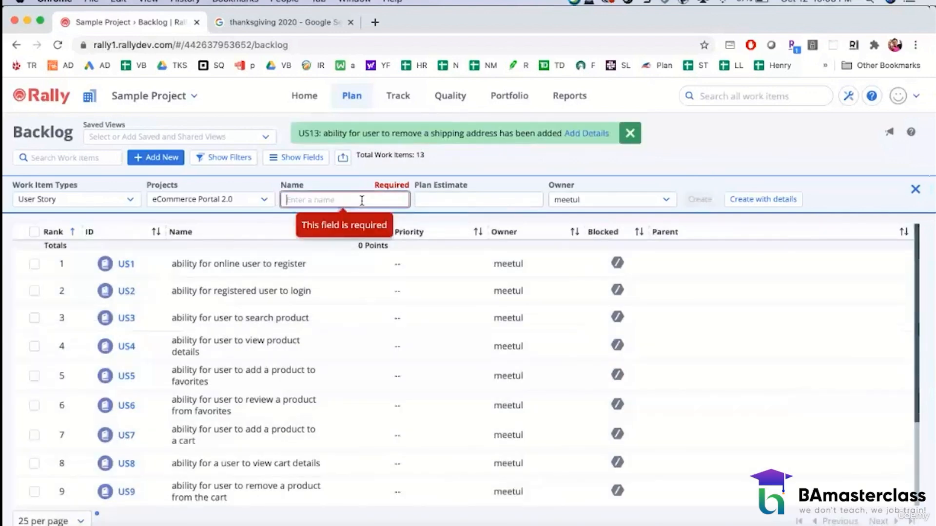
text(ability for)
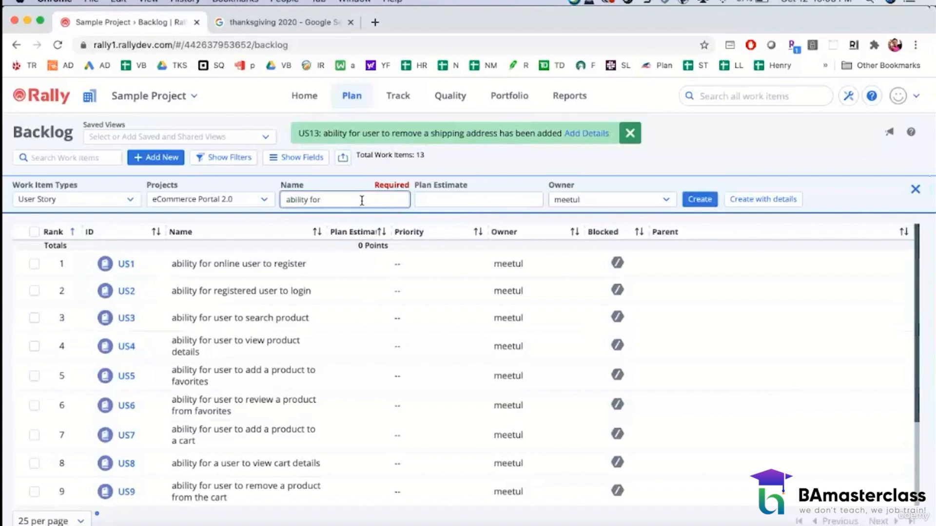
text( user to )
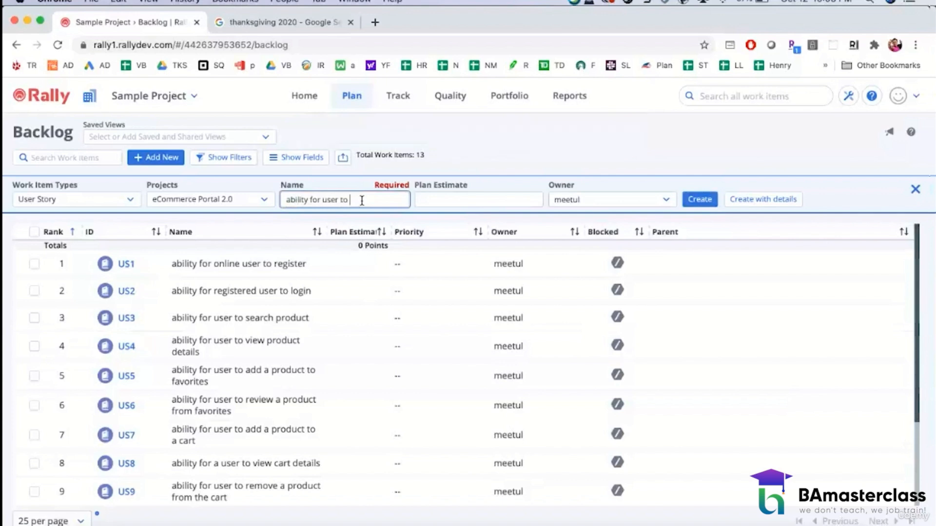
text(checkout a product)
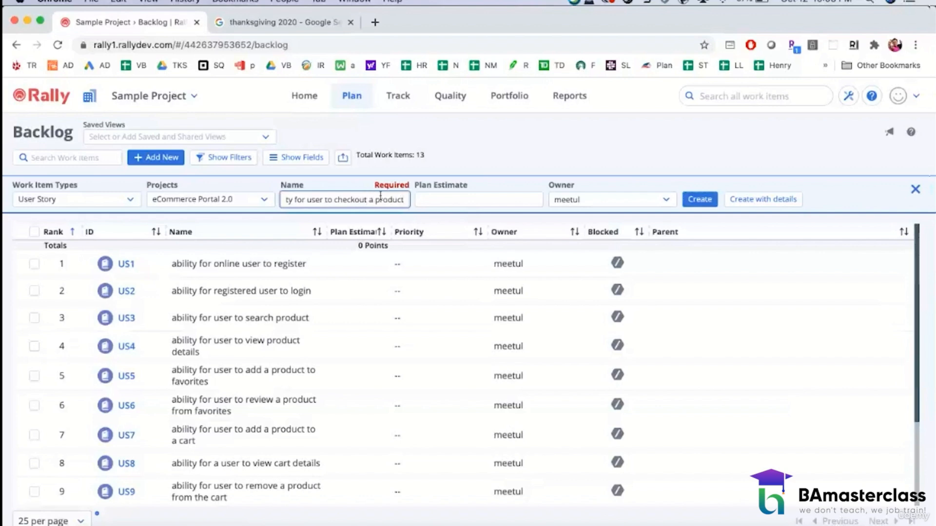
click(697, 199)
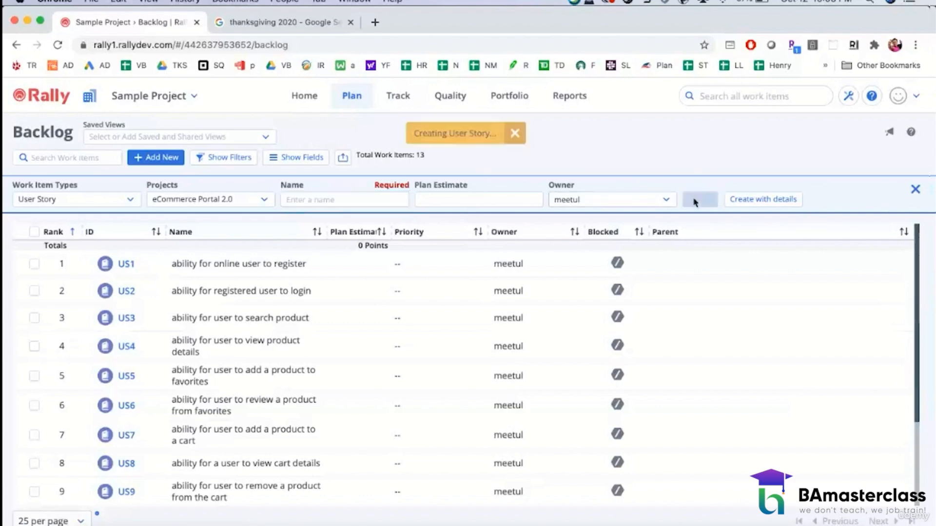
Step: Create a fifteenth user story in the backlog named "ability for user to view order history"
click(427, 199)
click(368, 199)
text(ability)
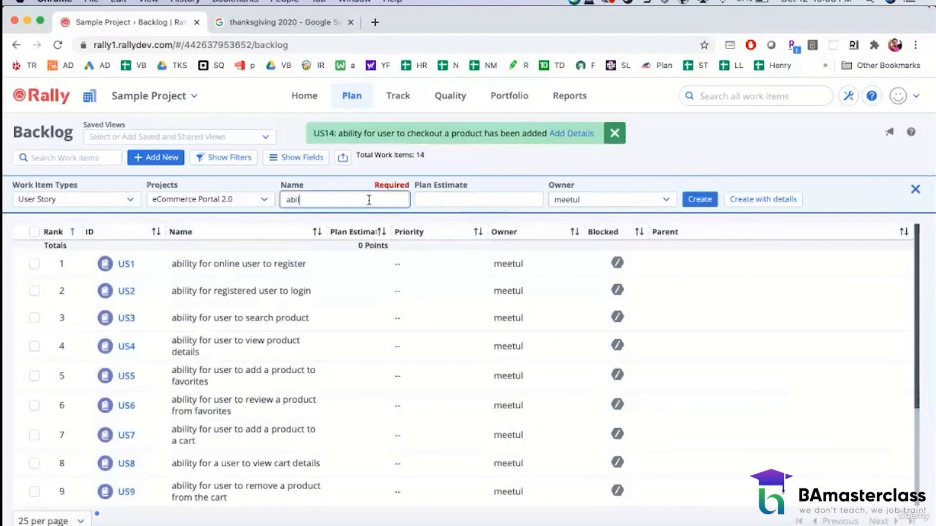
text( for user to vi)
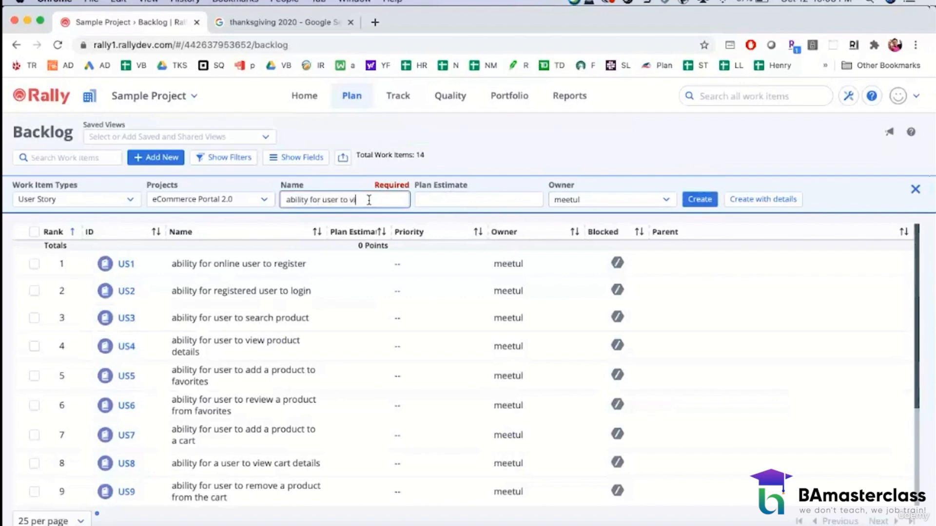
text(ew prder history)
click(700, 199)
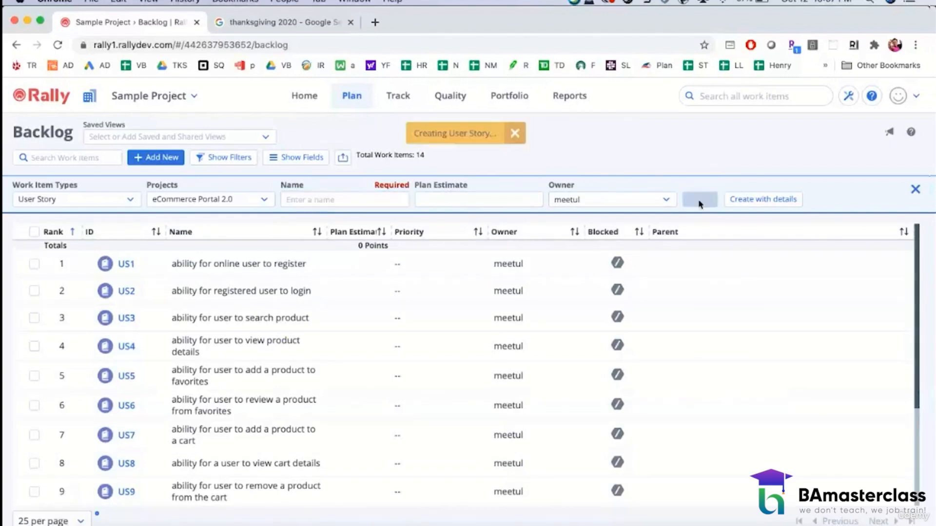
Step: Create a sixteenth user story in the backlog named "ability for user to return a purchased product"
click(353, 199)
text(abili)
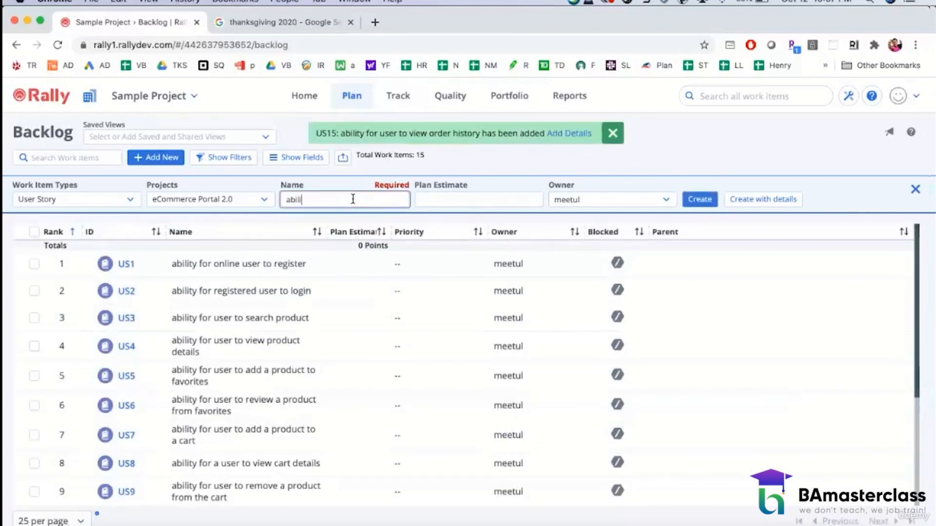
text(ty for user to )
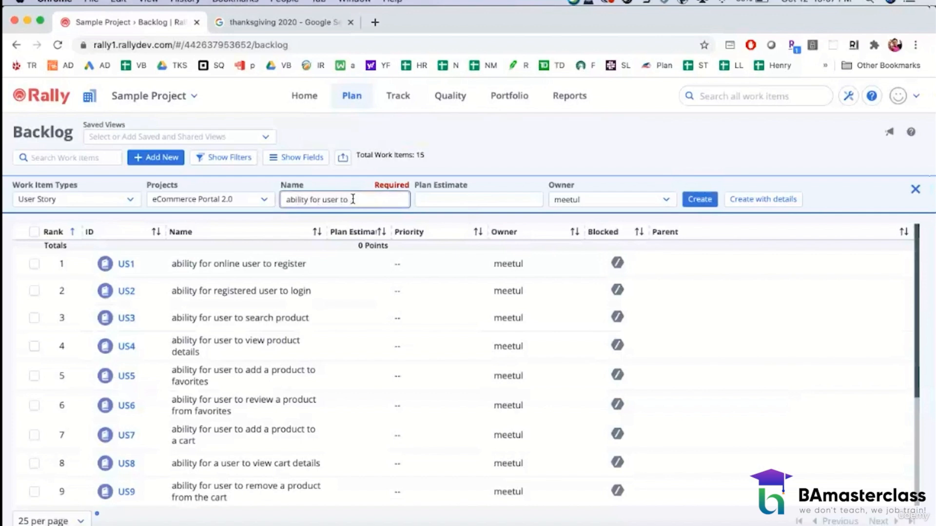
text(return a purchase)
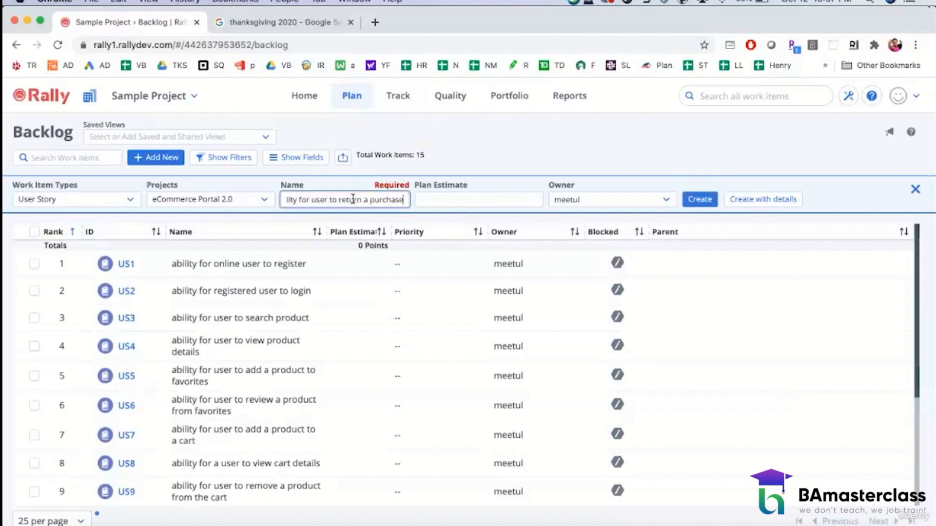
text(d product)
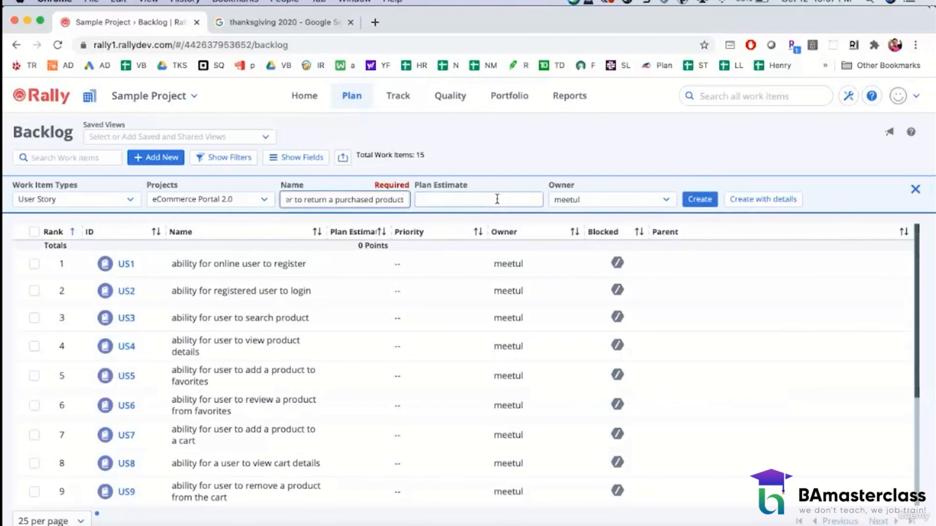
click(700, 199)
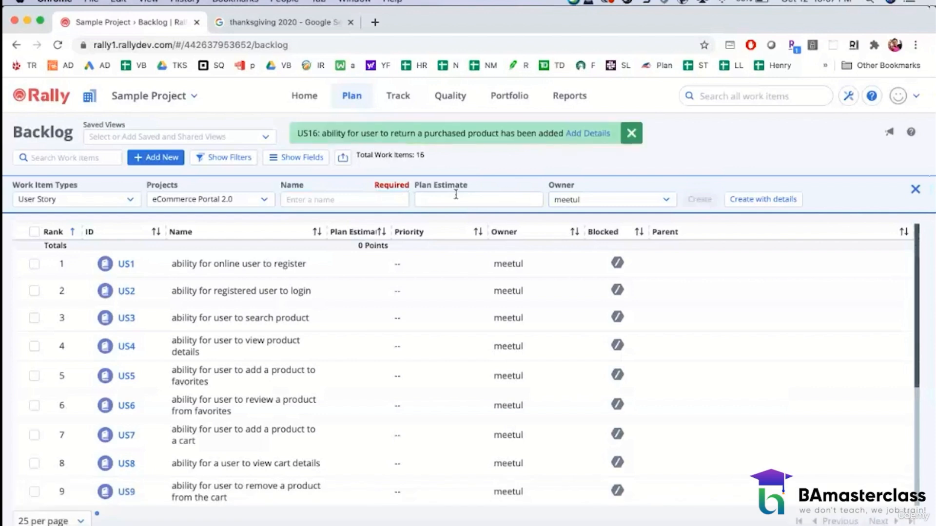
Step: Create a seventeenth user story in the backlog named "ability for user to return an entire order"
click(353, 200)
text(abi)
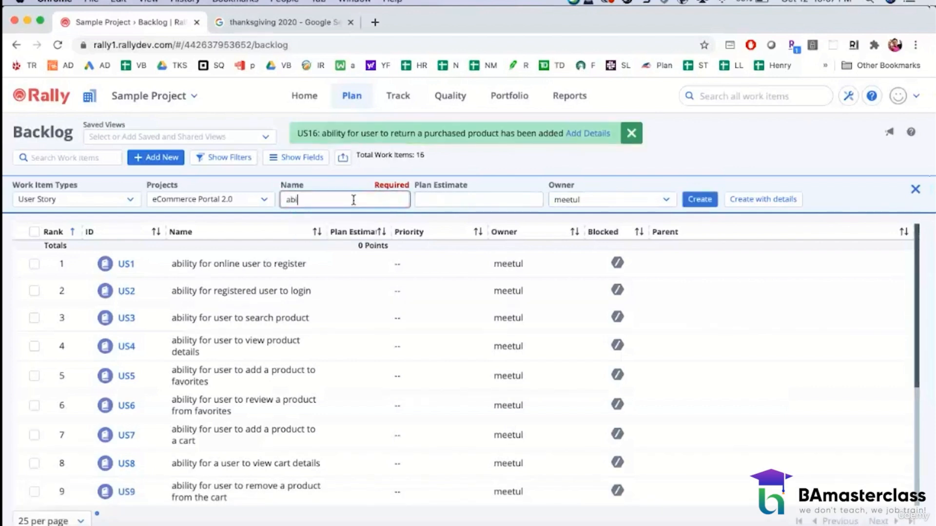
text(lity for user to return an e)
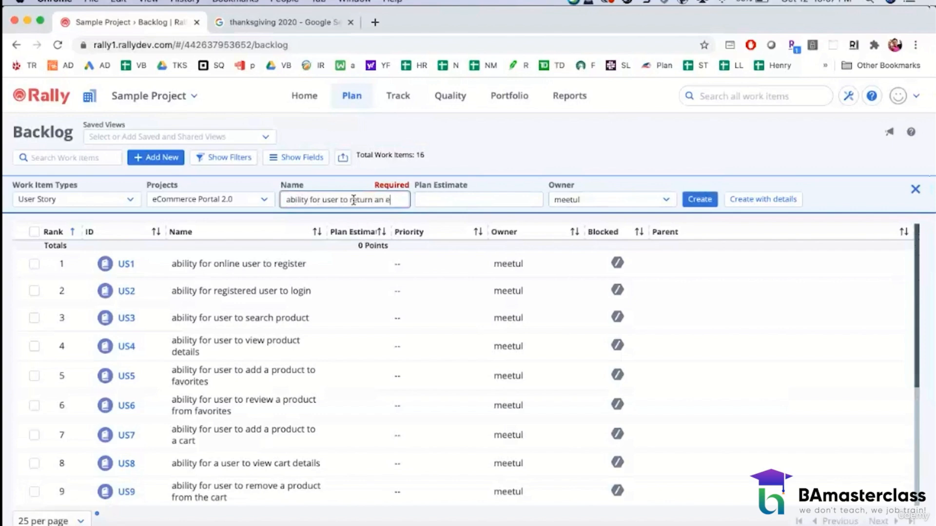
text(ntire order)
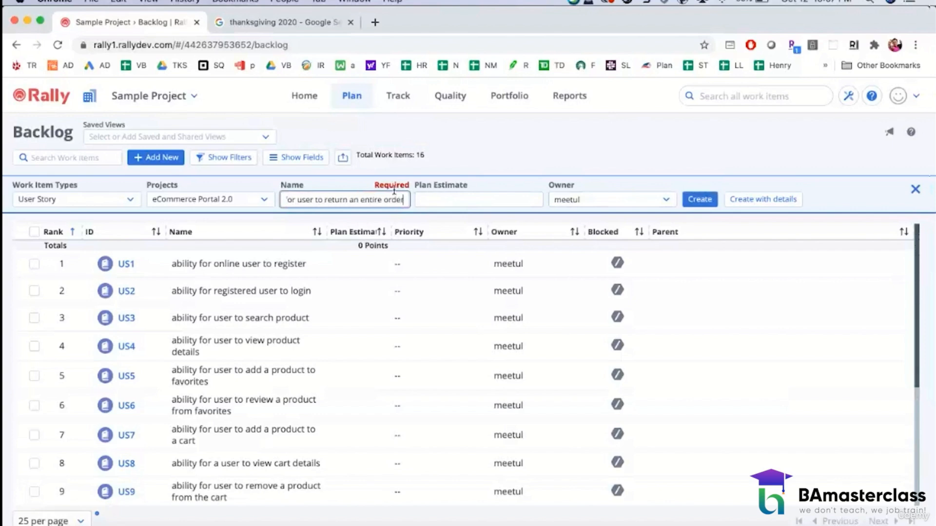
click(687, 200)
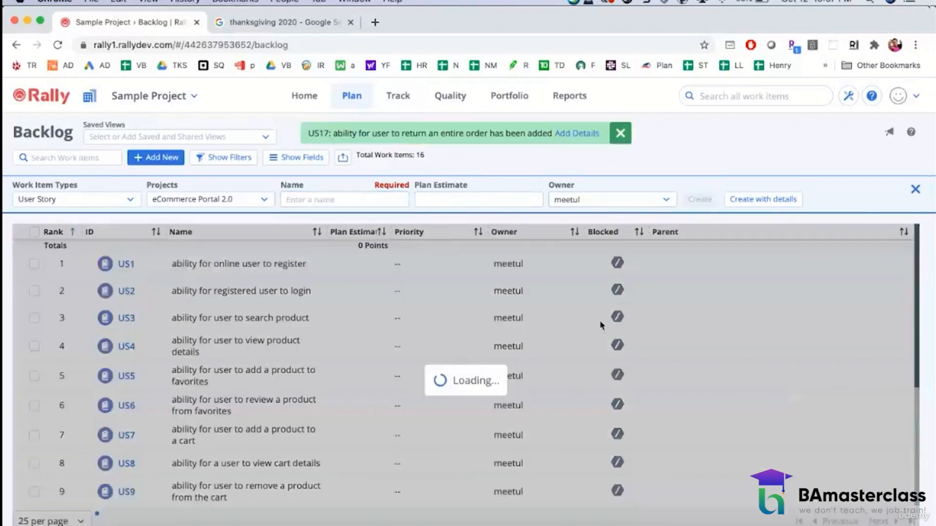
Step: Review the full list of backlog user stories and close the "thanksgiving 2020" search page
scroll(650, 424, down, 8)
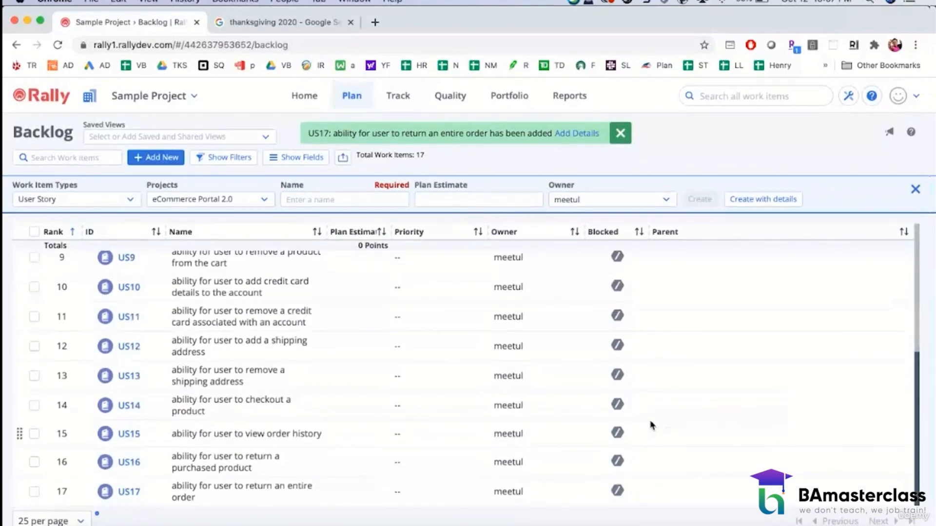
scroll(651, 376, up, 8)
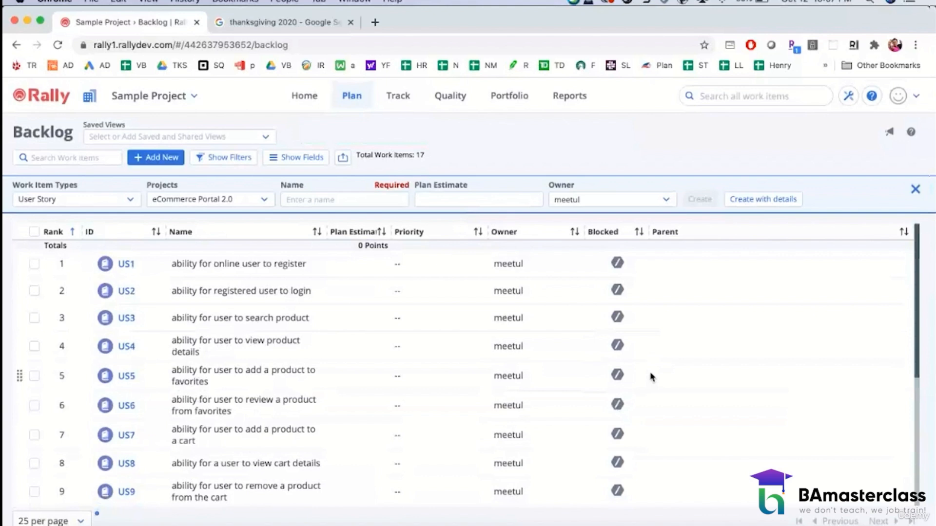
click(350, 22)
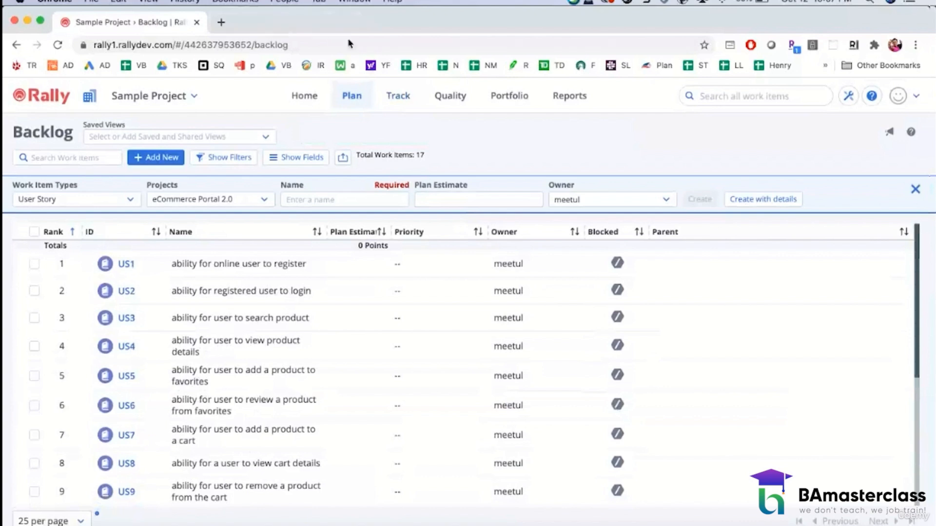
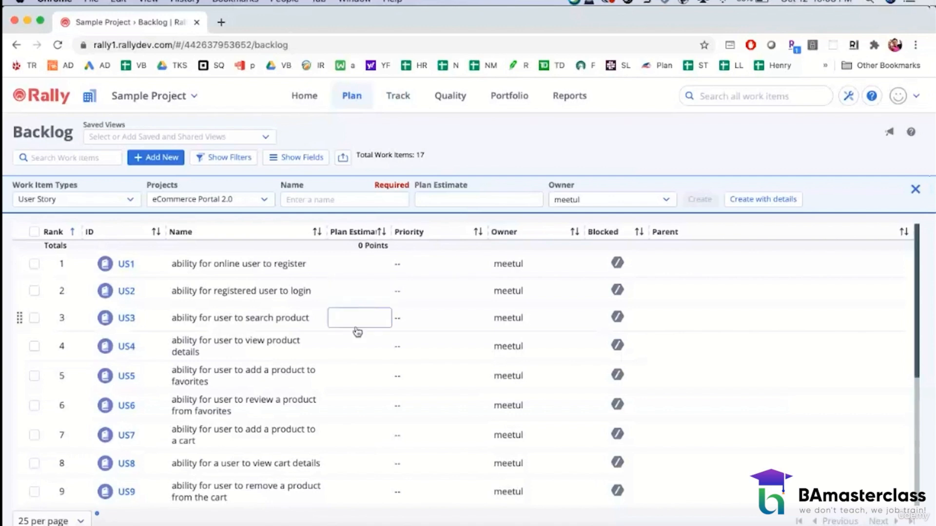
Step: Examine the details of user story US1 in the backlog, including its release field and the iterations available to assign, then close it
scroll(340, 392, down, 5)
scroll(339, 393, up, 5)
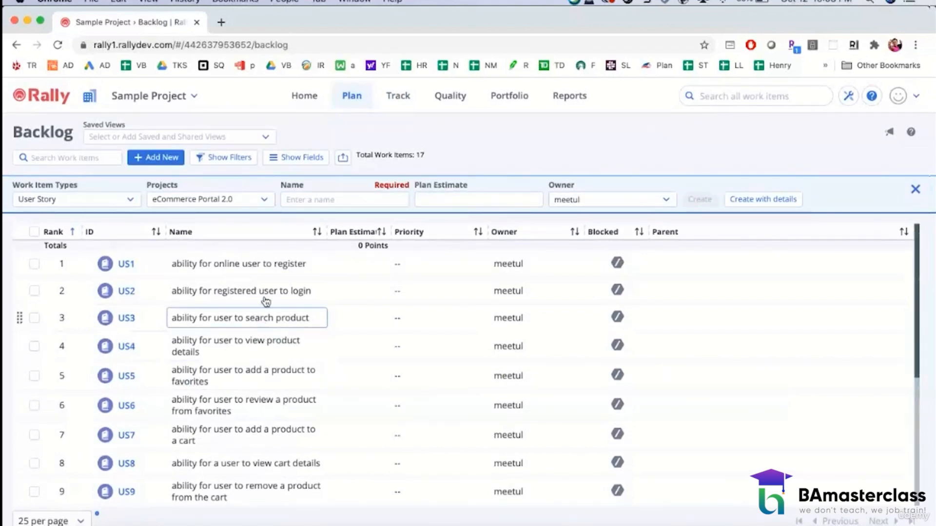
click(200, 266)
click(126, 264)
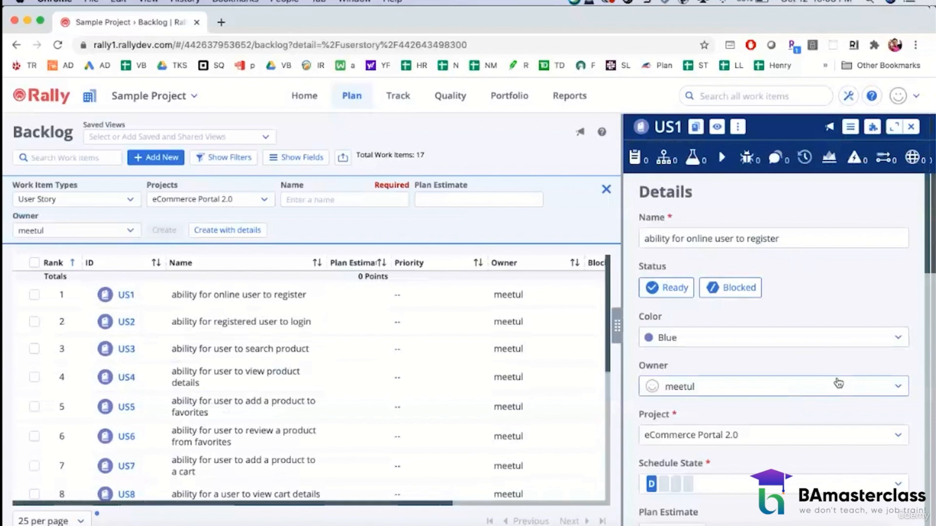
scroll(838, 383, down, 7)
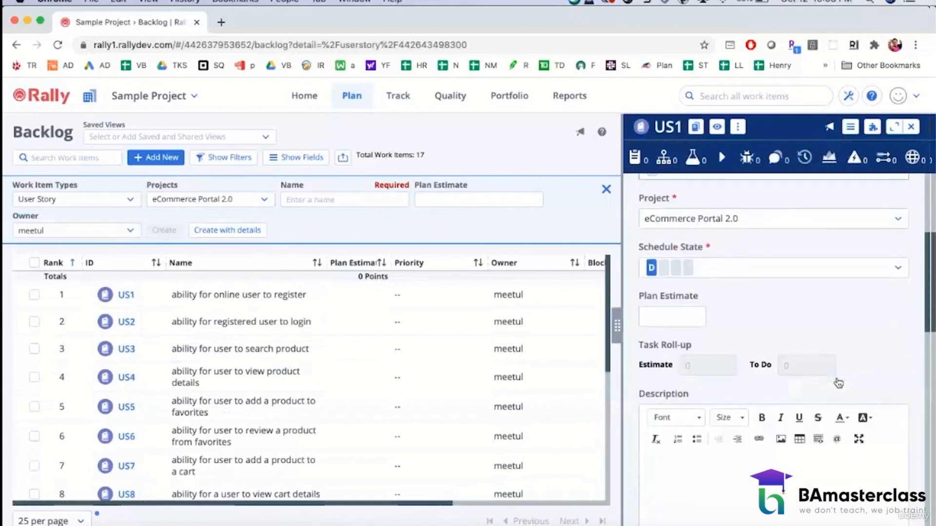
scroll(839, 382, down, 4)
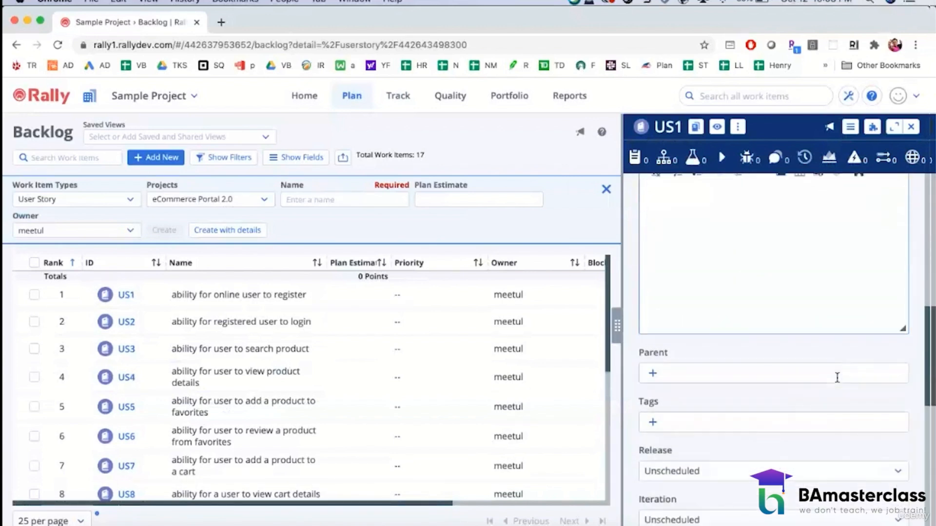
scroll(840, 382, down, 1)
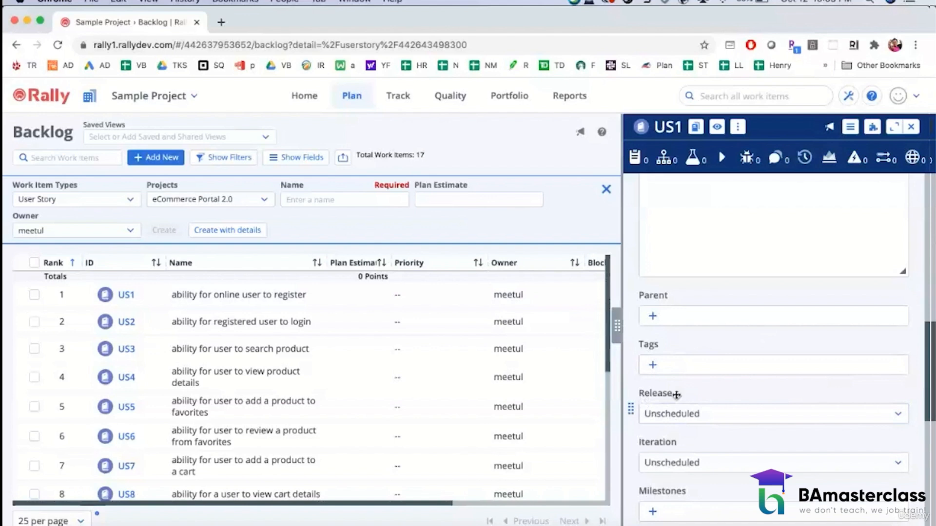
click(696, 462)
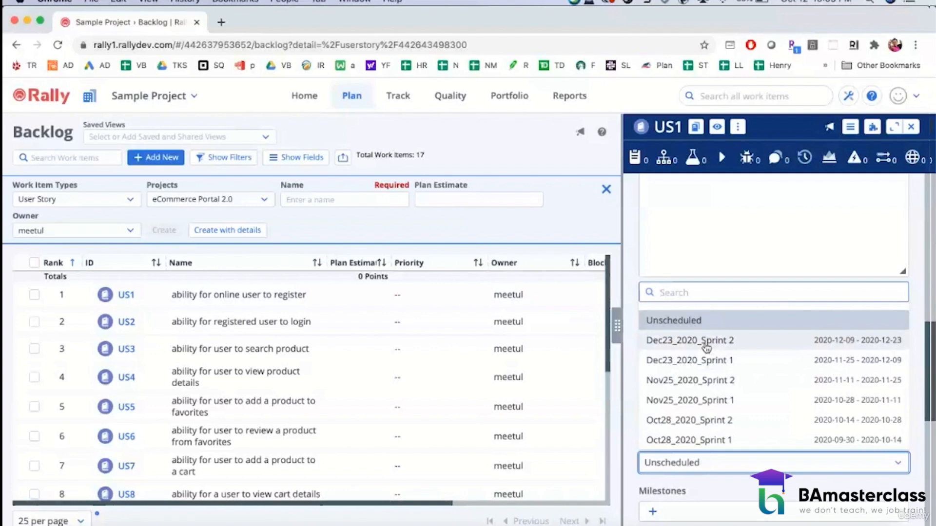
click(562, 168)
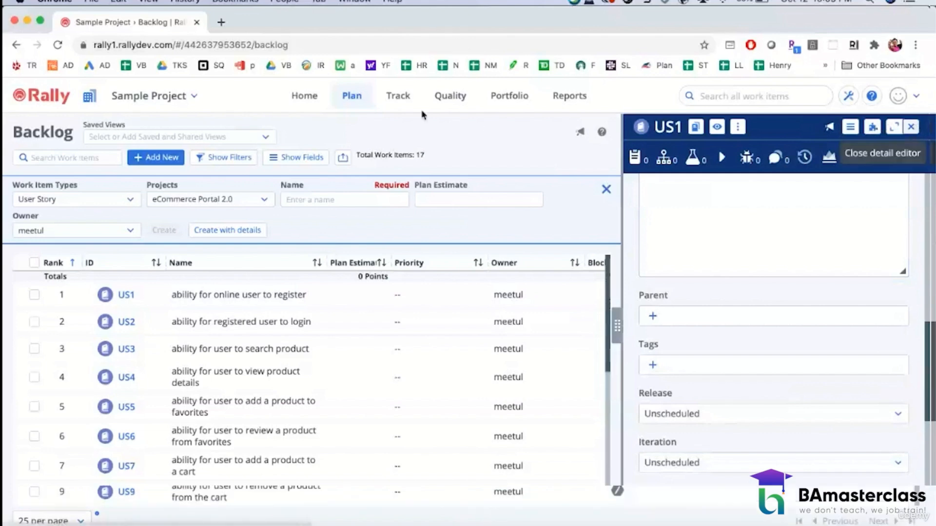
click(910, 127)
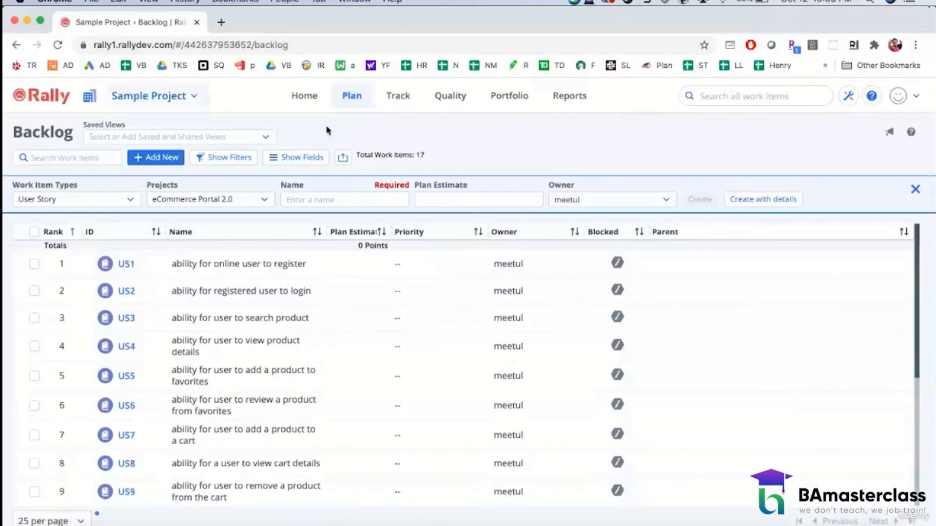
Step: Delete the Oct28_2020_Sprint 2, Nov25_2020_Sprint 1 and Dec23_2020_Sprint 1 iterations from the project's timeboxes
click(351, 100)
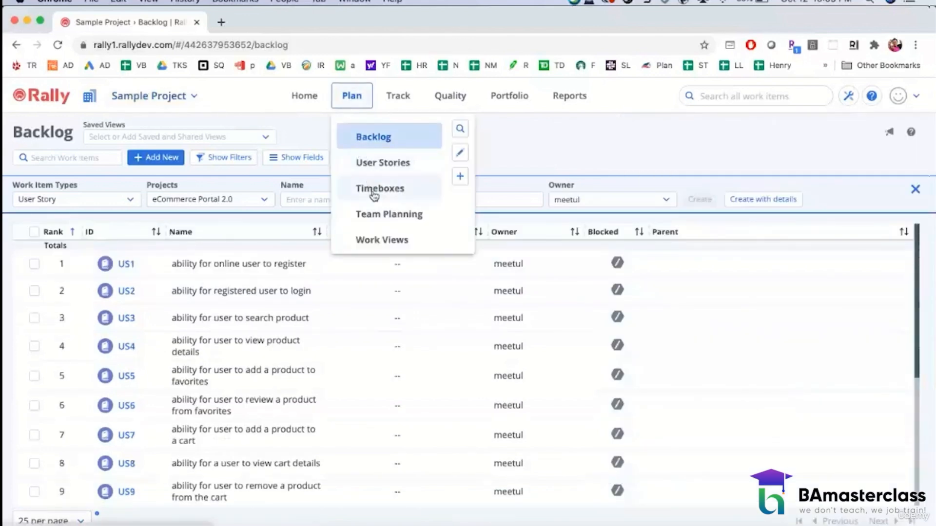
click(373, 191)
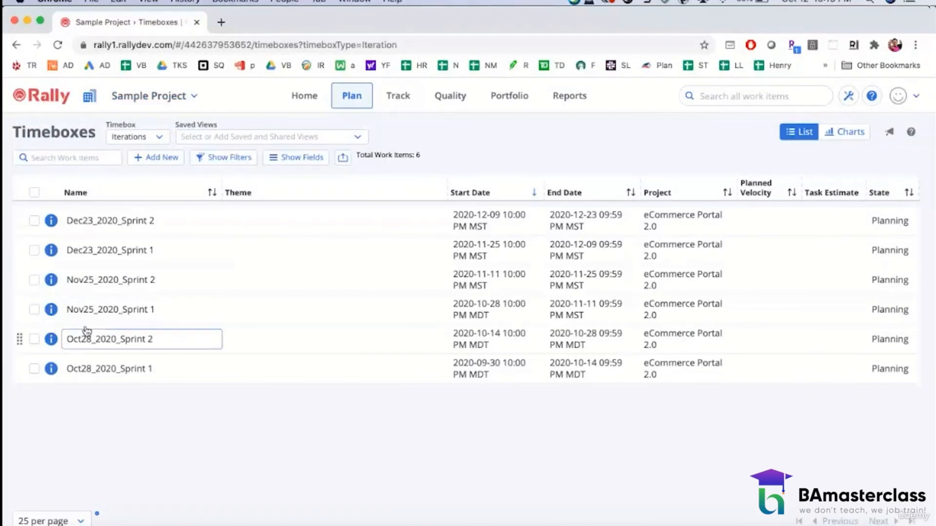
click(32, 339)
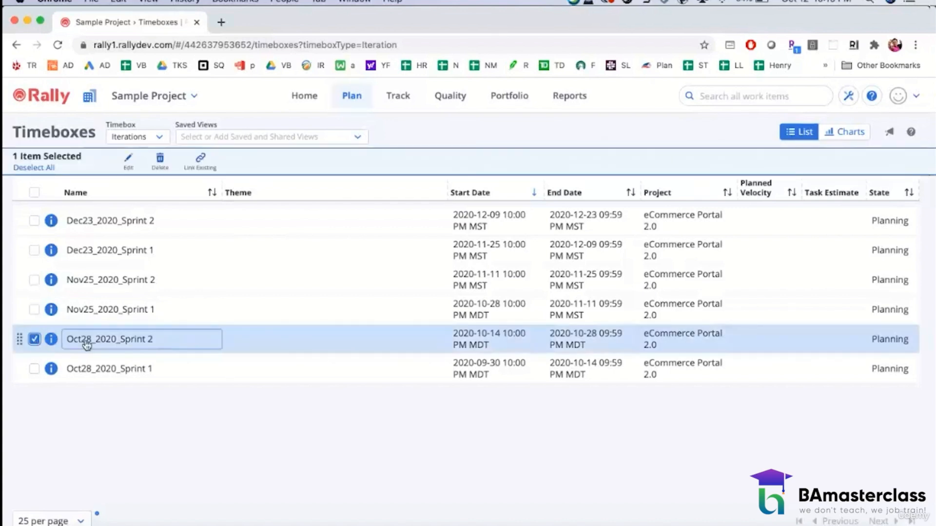
right_click(18, 341)
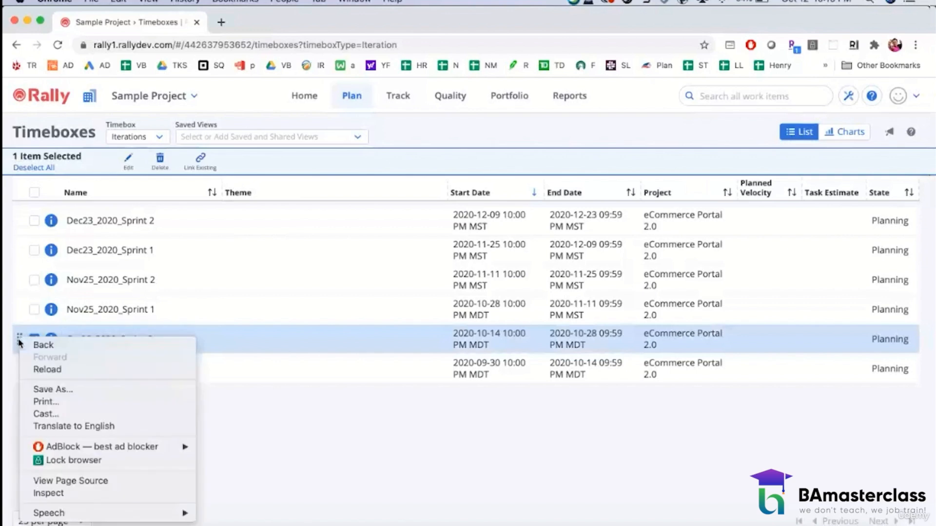
click(326, 445)
click(111, 338)
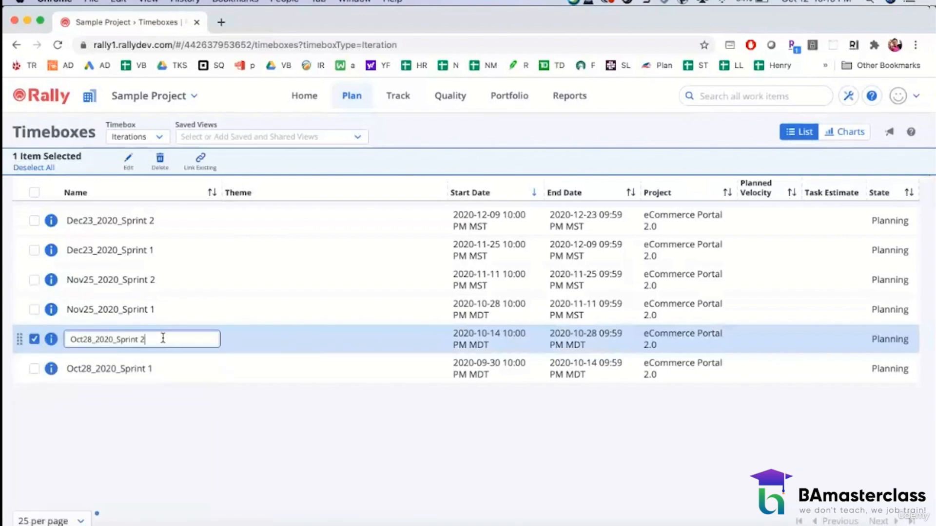
click(269, 425)
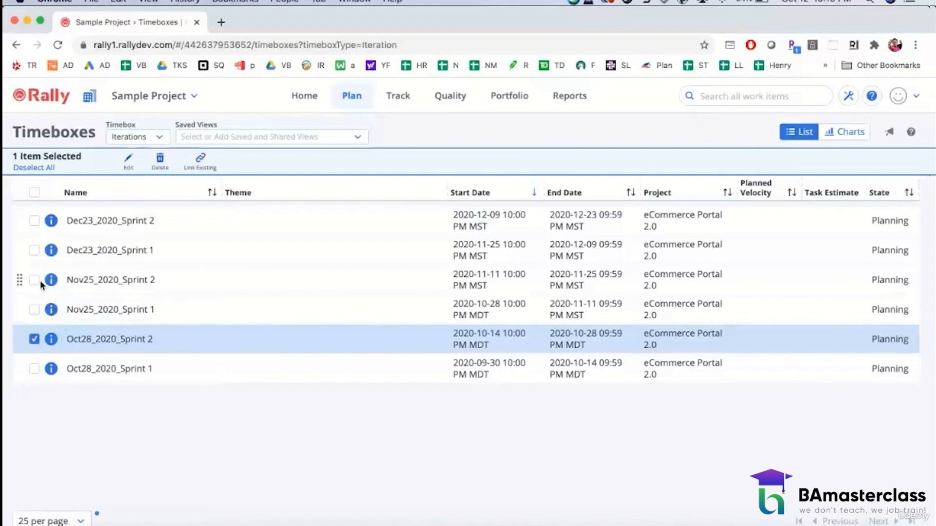
click(35, 309)
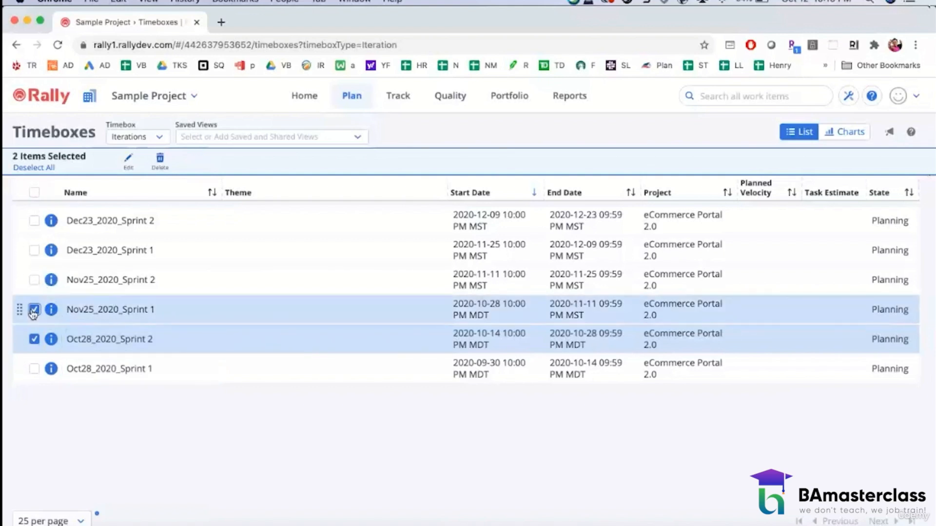
click(34, 251)
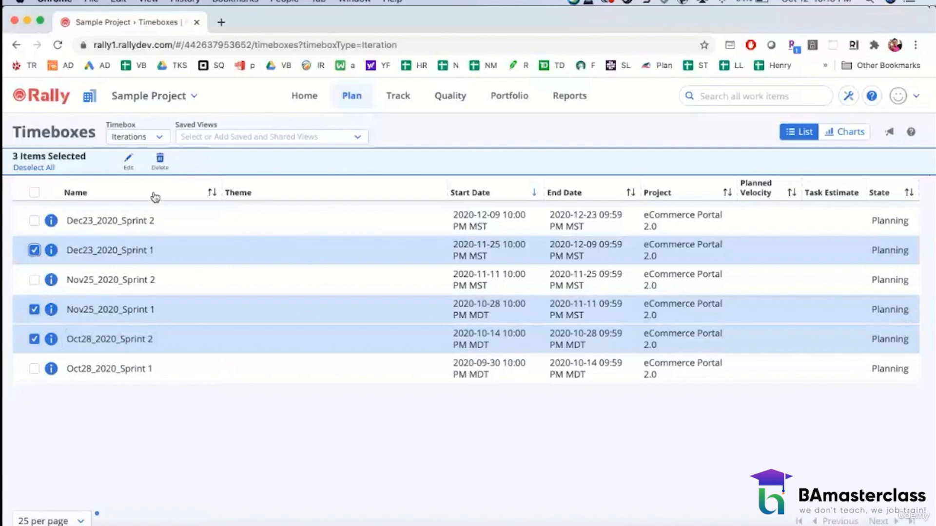
click(160, 159)
click(504, 208)
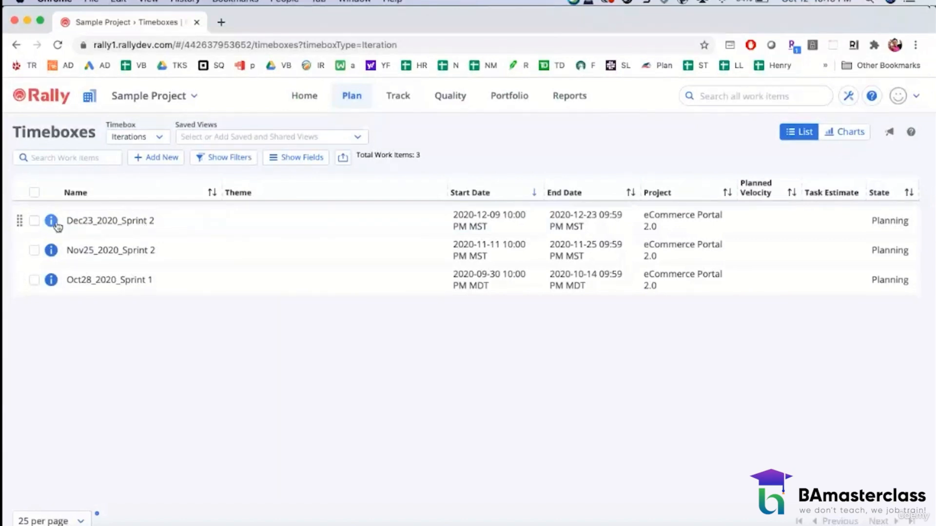
click(34, 221)
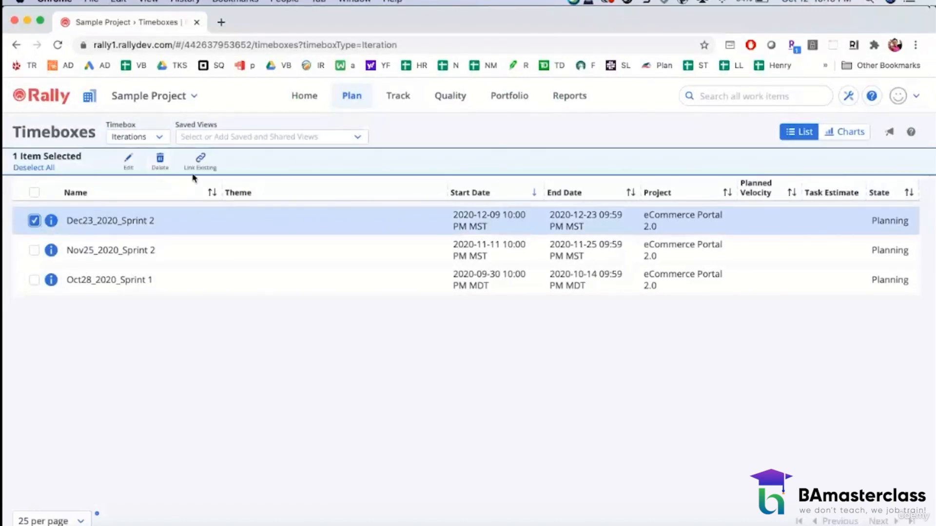
click(128, 161)
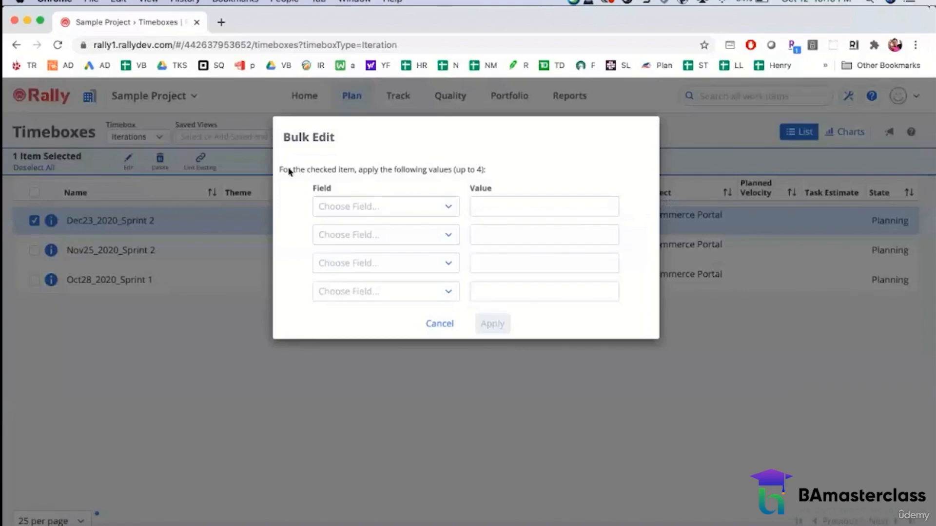
click(449, 208)
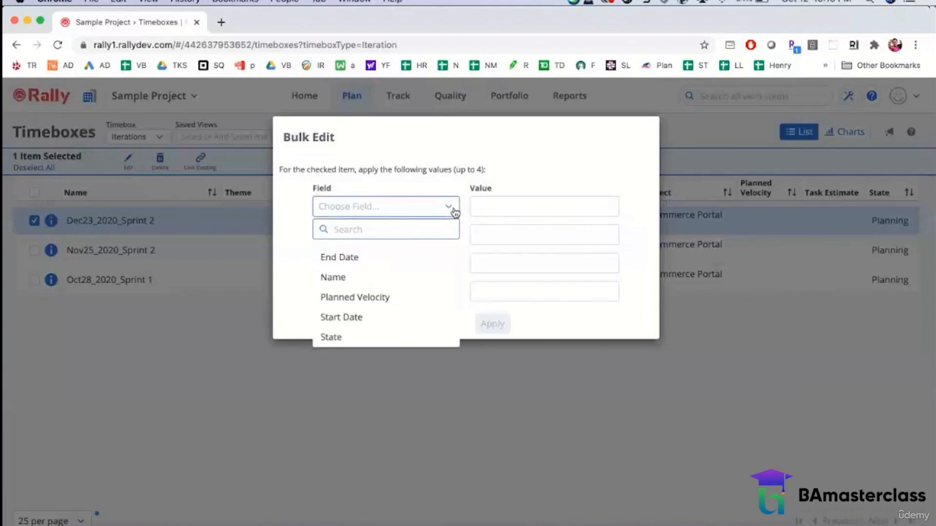
click(403, 277)
click(543, 206)
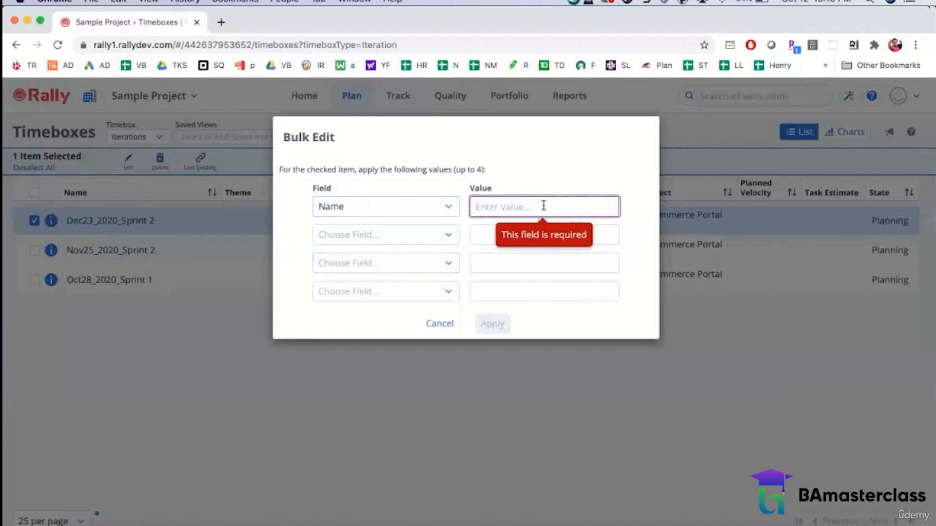
text(Dec23_)
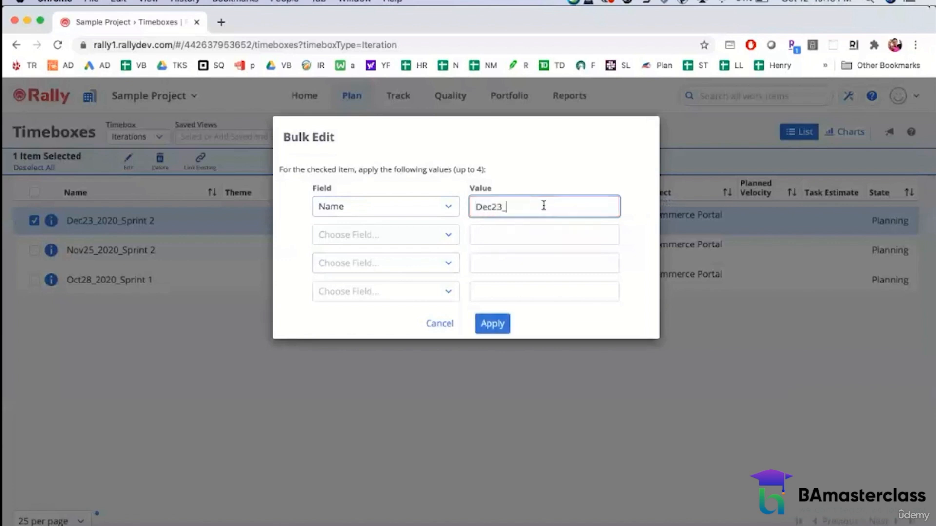
text(2020_Sprint3)
drag(575, 206, 439, 215)
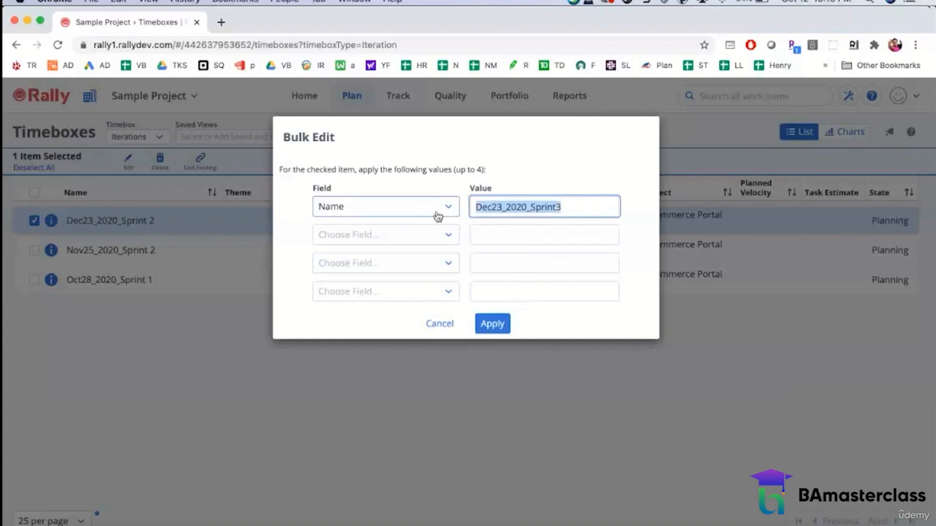
click(437, 322)
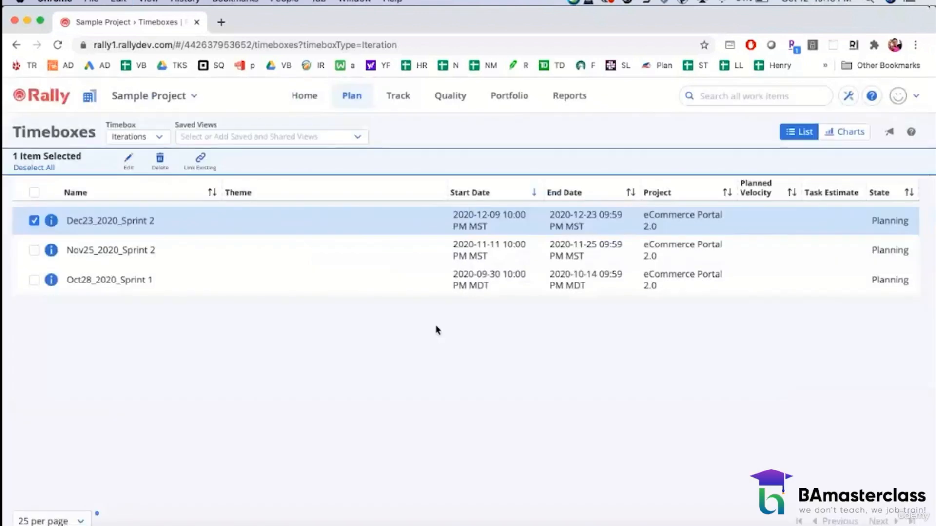
click(35, 222)
Step: Rename the December iteration in the timeboxes list as "Dec23_2020_Sprint 3"
click(74, 221)
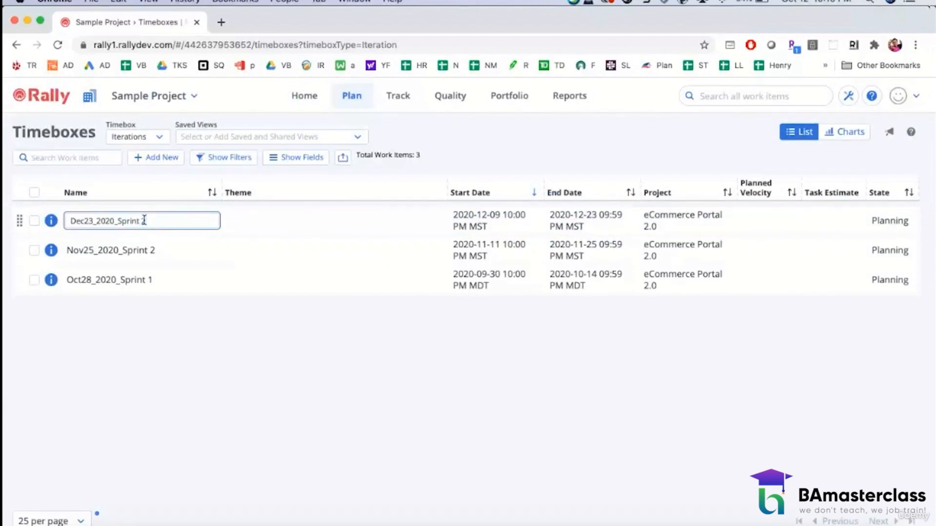
double_click(144, 220)
text(3)
click(253, 471)
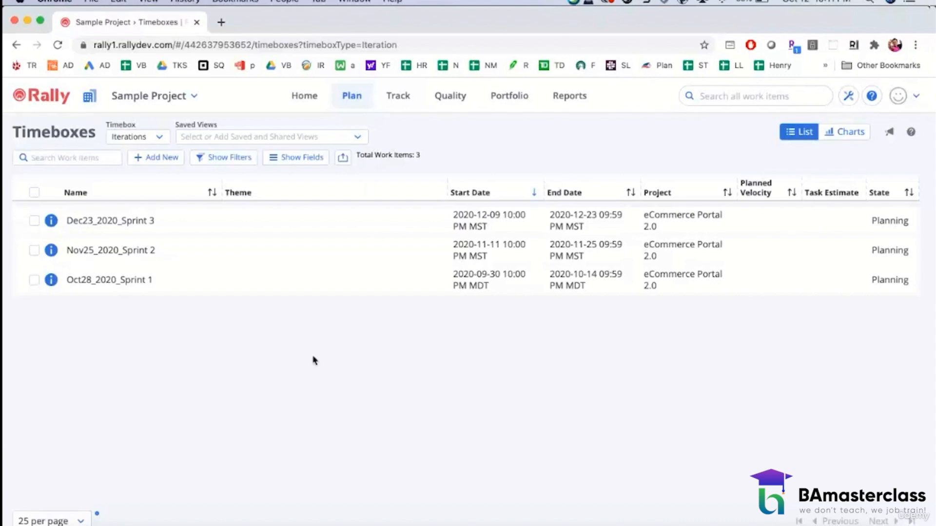
Step: Return to the backlog, examine the owner, schedule state, plan estimate and description fields of user story US1, and close its details
click(340, 97)
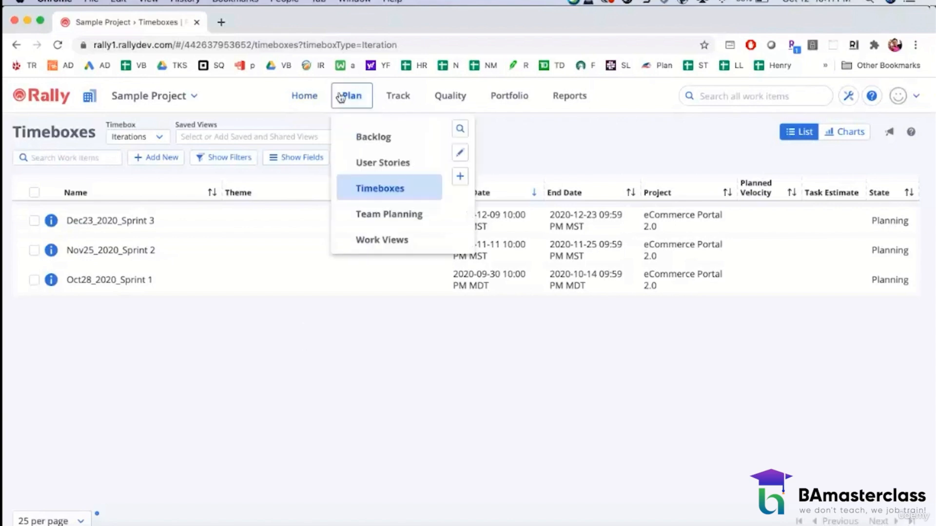
click(361, 130)
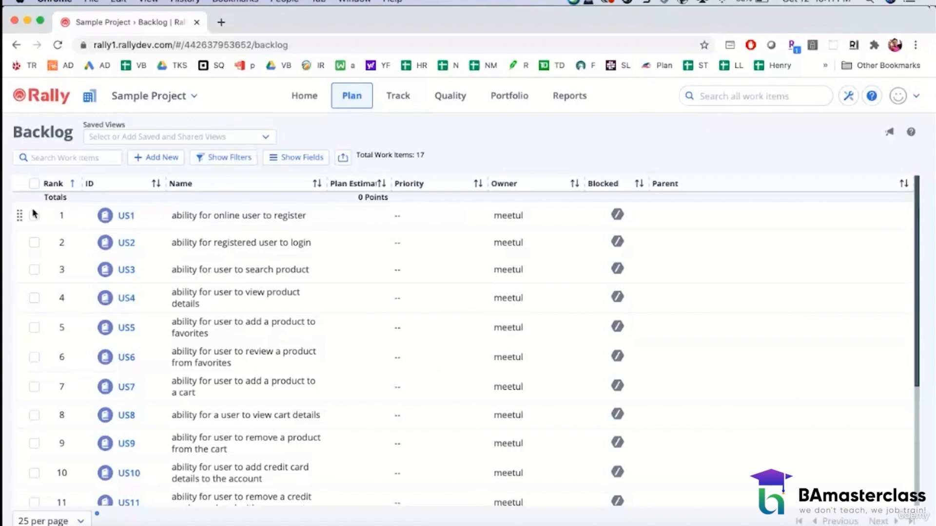
click(126, 216)
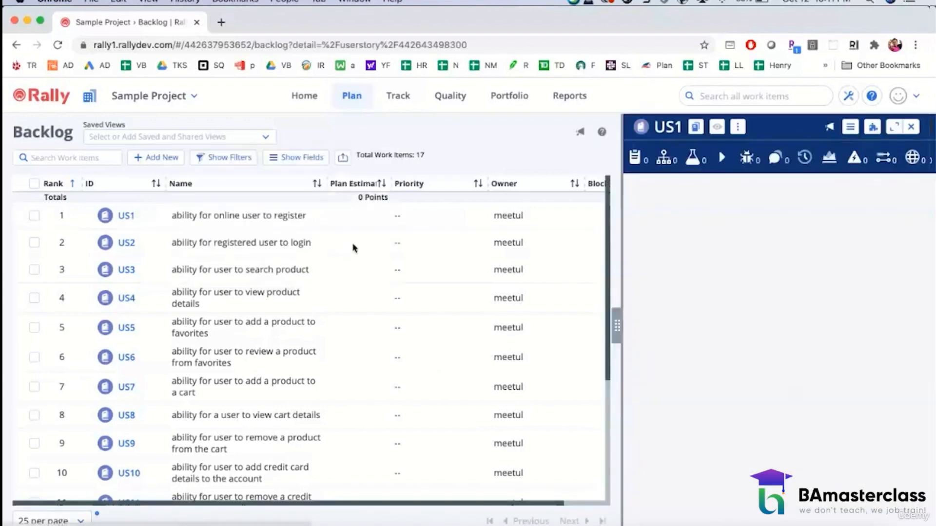
scroll(733, 358, down, 3)
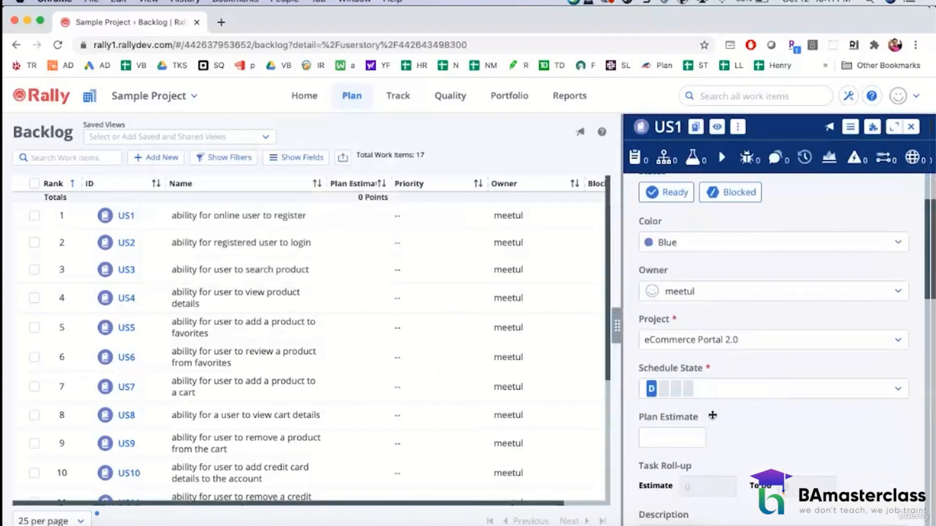
scroll(723, 460, down, 2)
scroll(722, 460, down, 1)
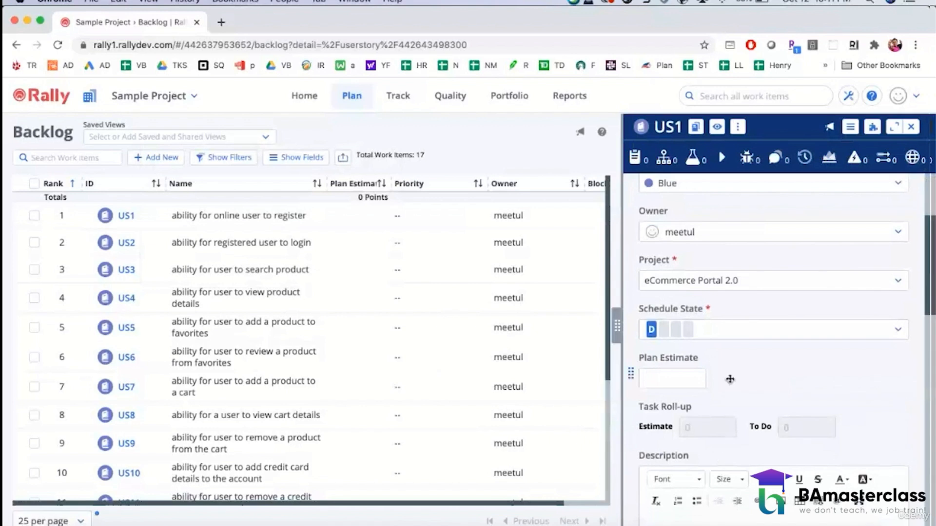
scroll(730, 379, down, 8)
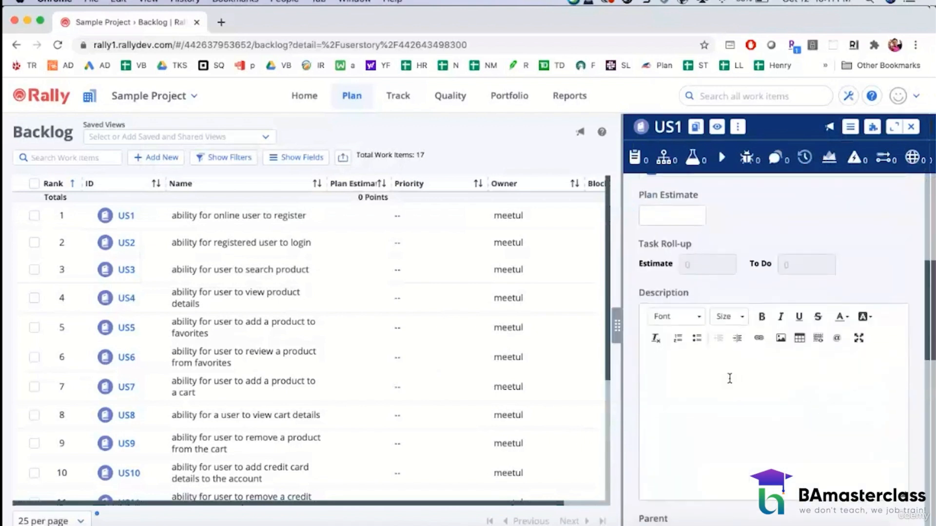
scroll(729, 379, up, 15)
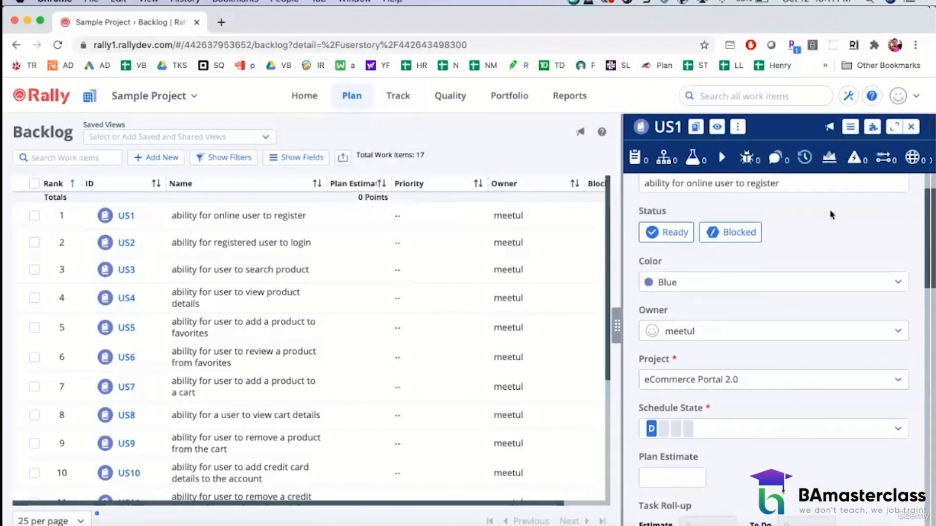
click(911, 127)
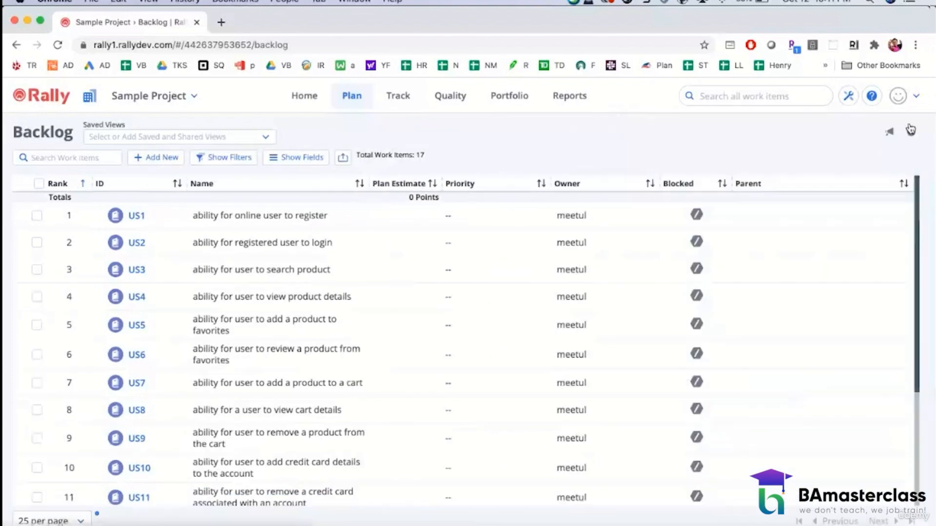
click(359, 99)
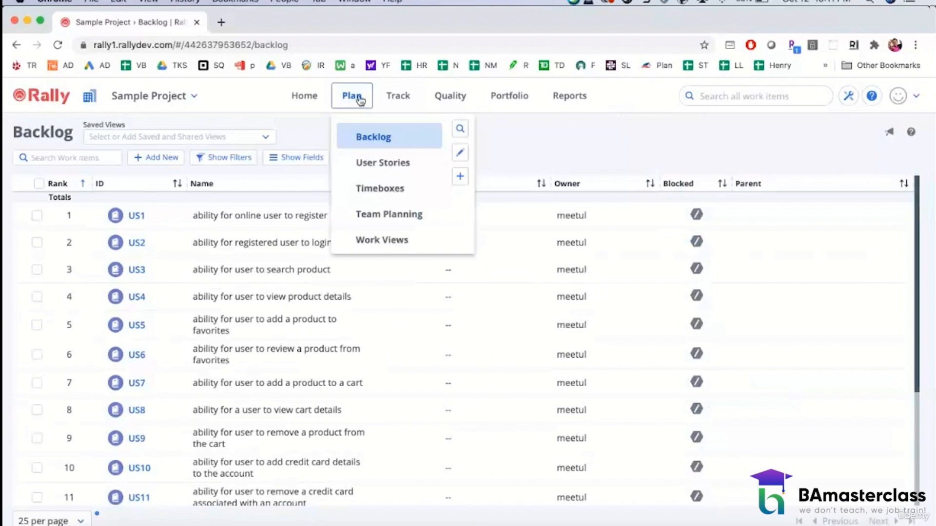
click(526, 97)
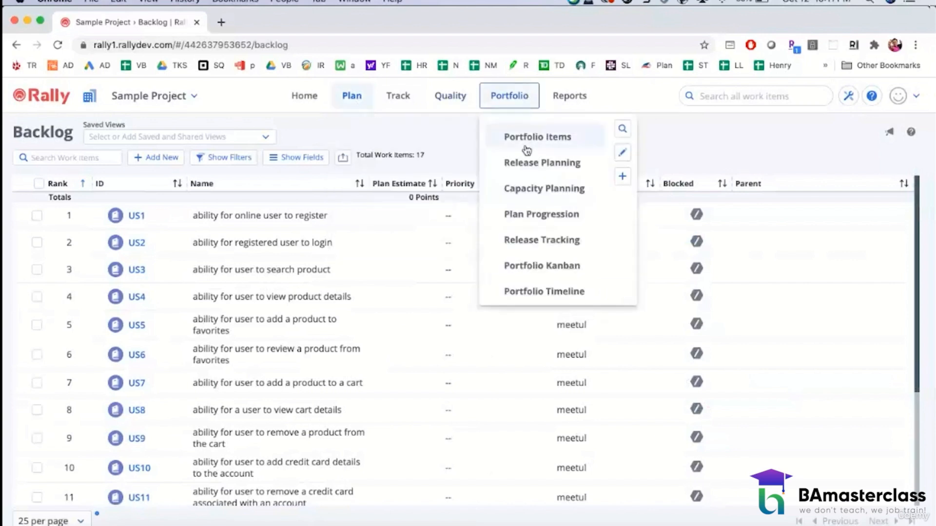
Step: Assign user story US1 to release Oct28_2020 and iteration Oct28_2020_Sprint 1, and save it
click(133, 215)
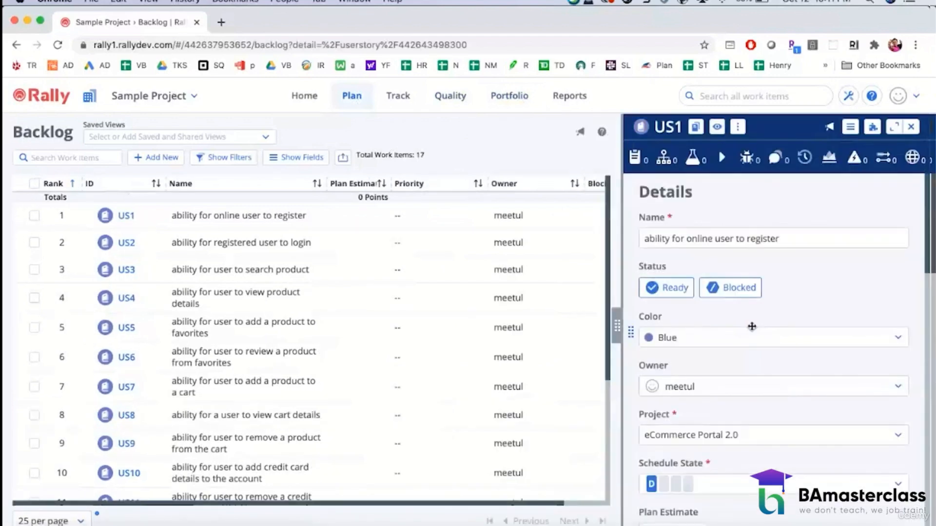
scroll(785, 364, down, 10)
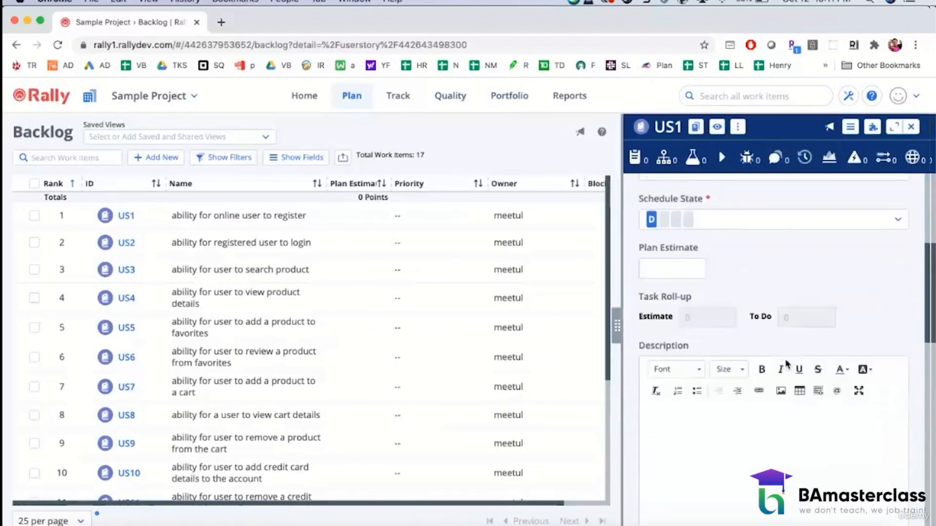
scroll(786, 364, down, 5)
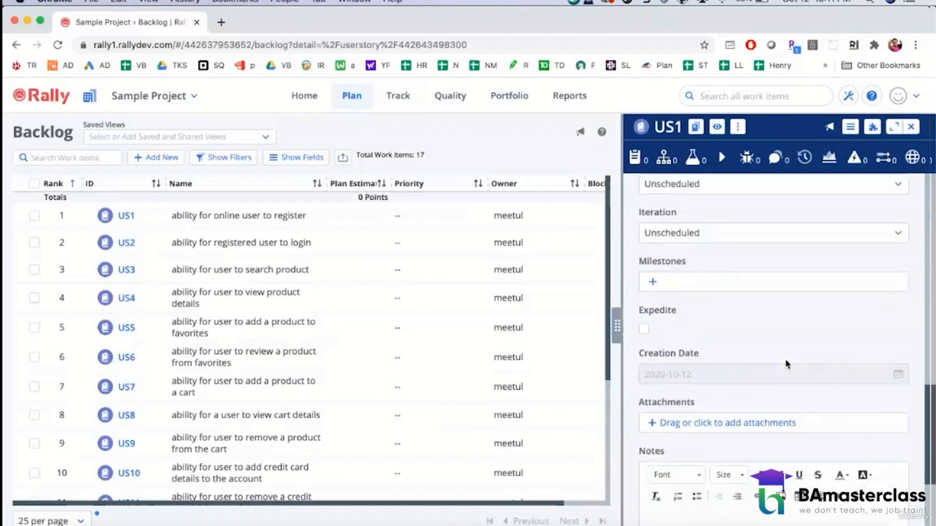
scroll(786, 364, up, 2)
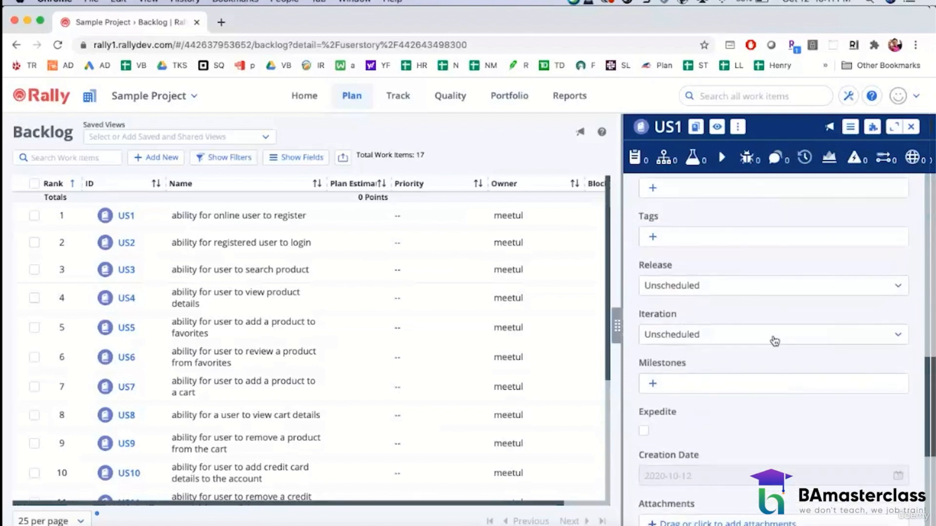
click(747, 286)
click(696, 401)
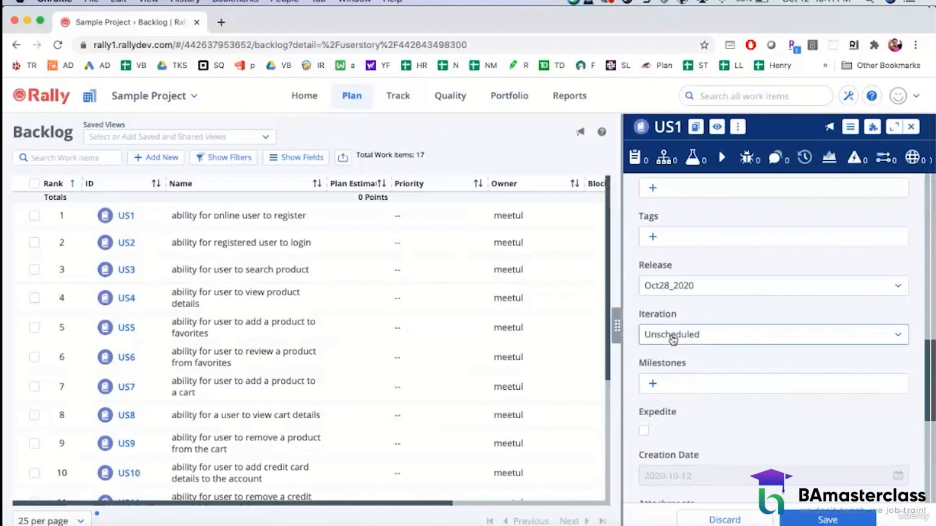
click(725, 332)
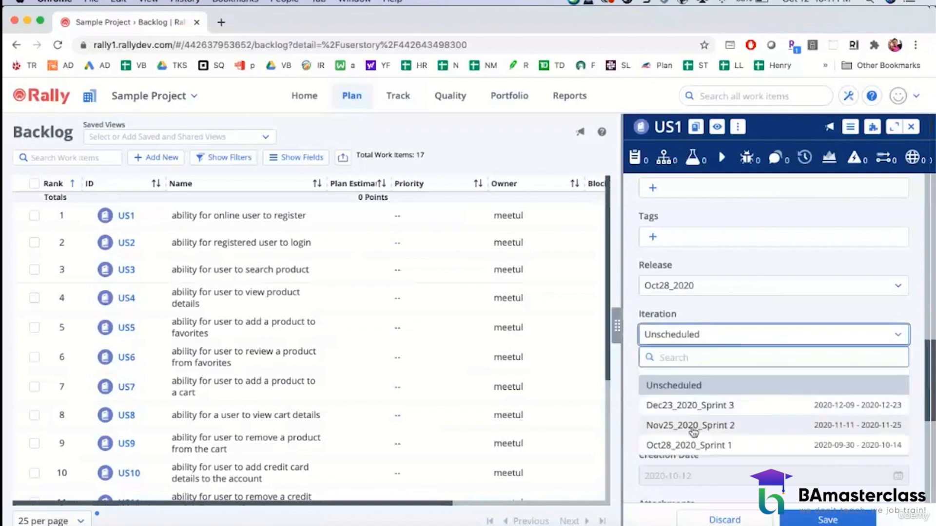
click(692, 439)
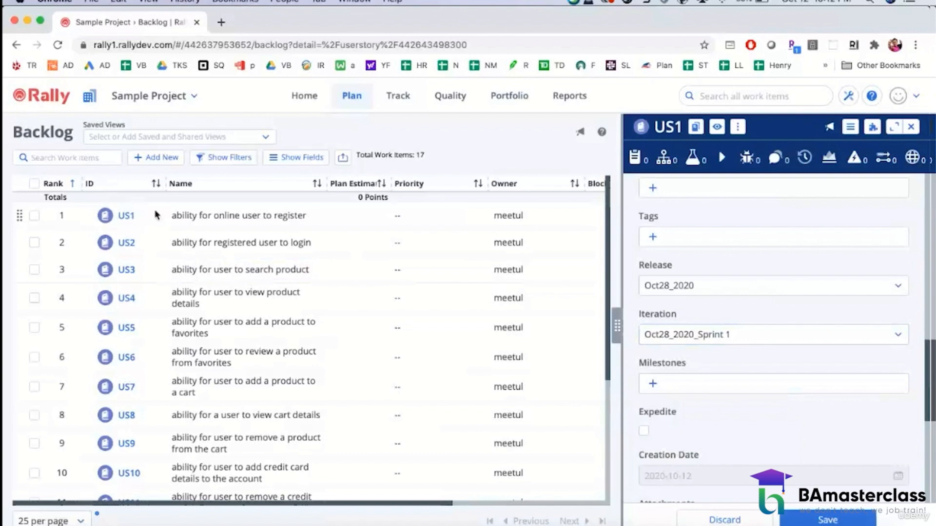
mouse_move(128, 220)
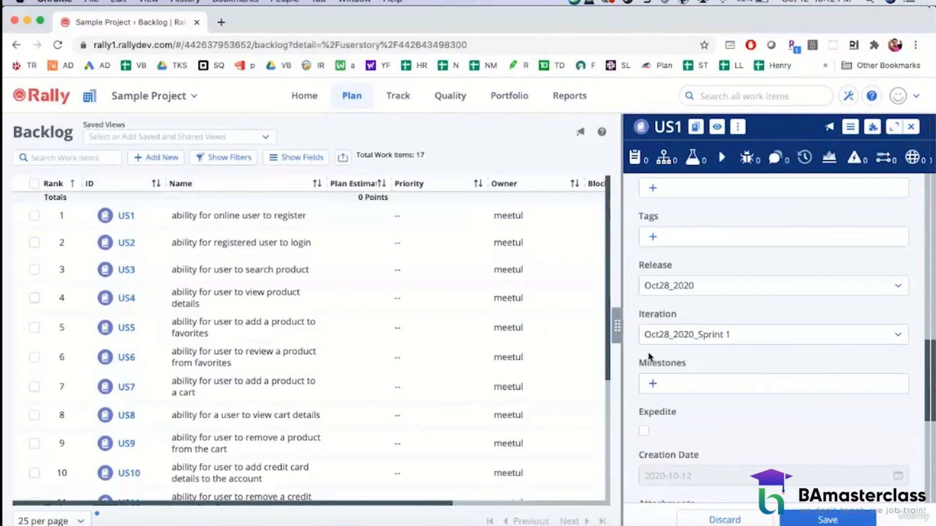
click(856, 521)
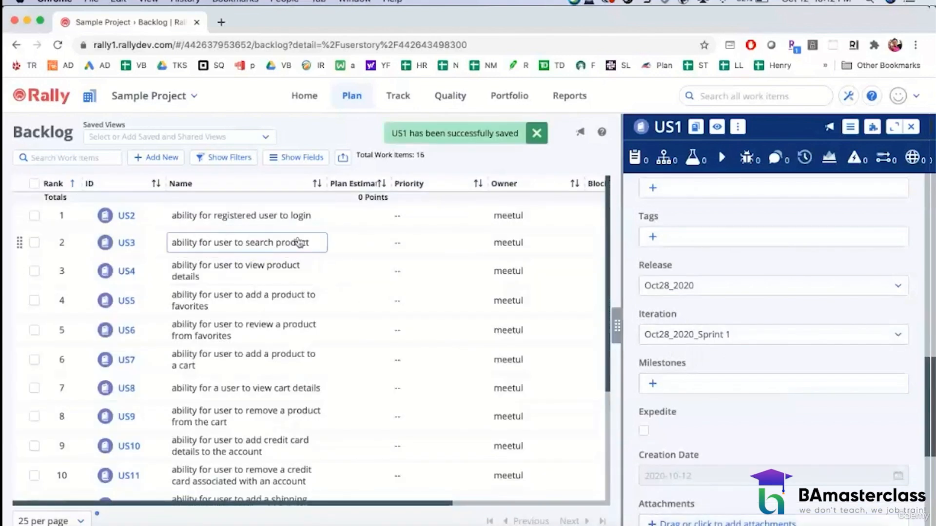
Step: Assign user story US2 to release Oct28_2020 without changing its iteration, save it and close its details
click(126, 215)
scroll(789, 347, down, 5)
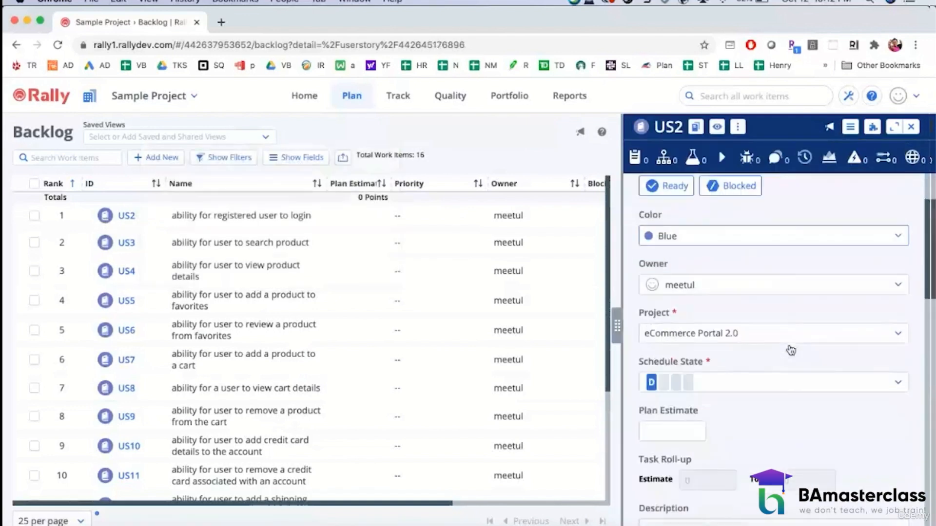
scroll(790, 349, down, 5)
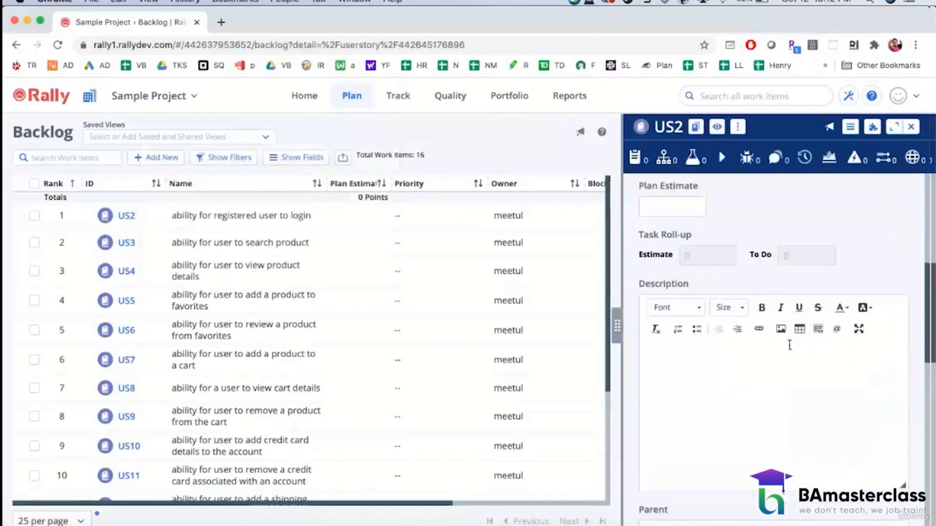
scroll(789, 351, down, 4)
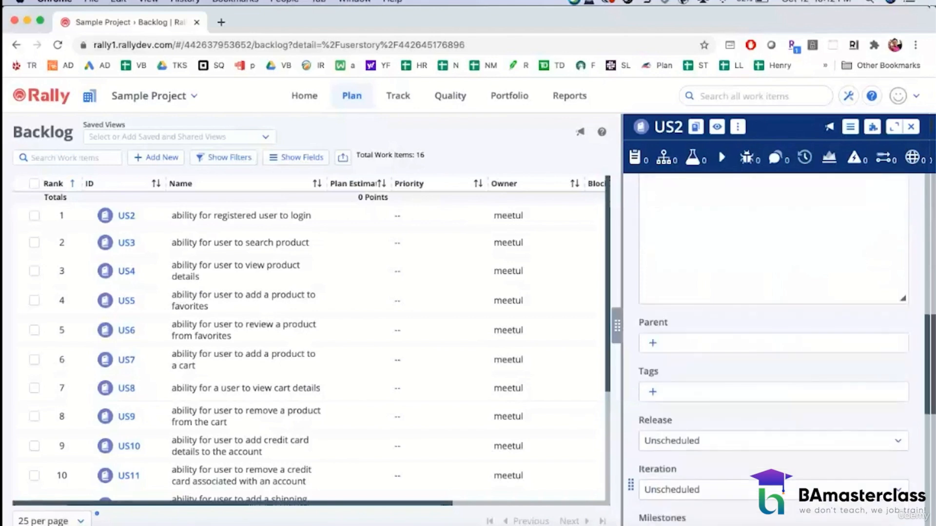
click(721, 449)
click(709, 419)
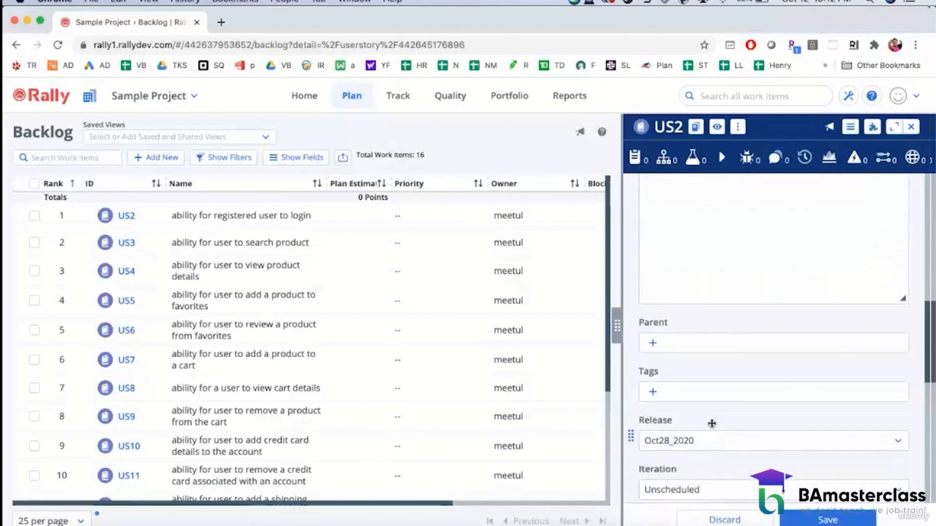
click(825, 521)
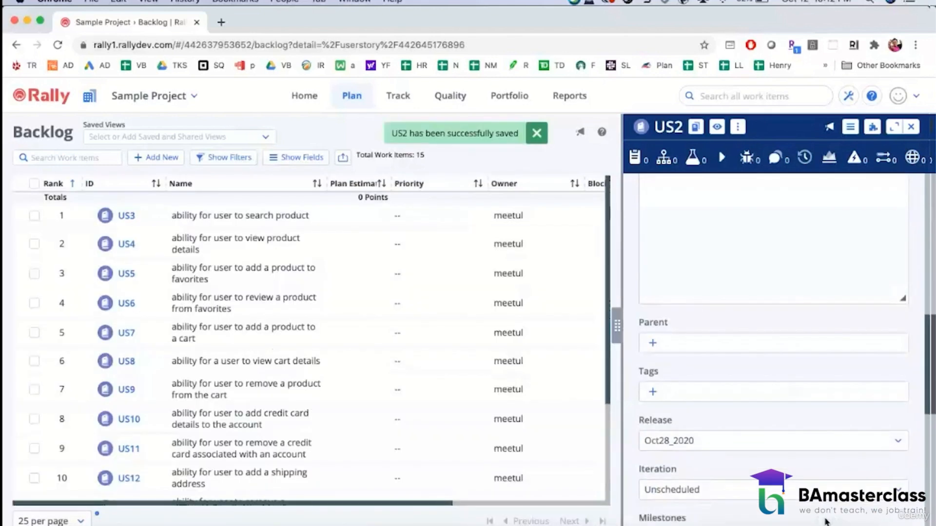
click(911, 127)
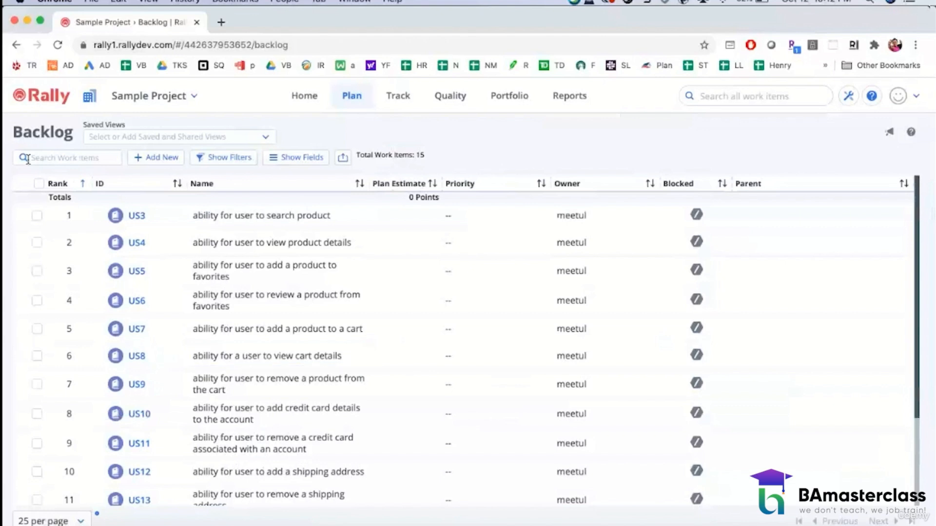
Step: Bulk edit user stories US3 through US14 in the backlog to set their Release to Oct28_2020
click(35, 216)
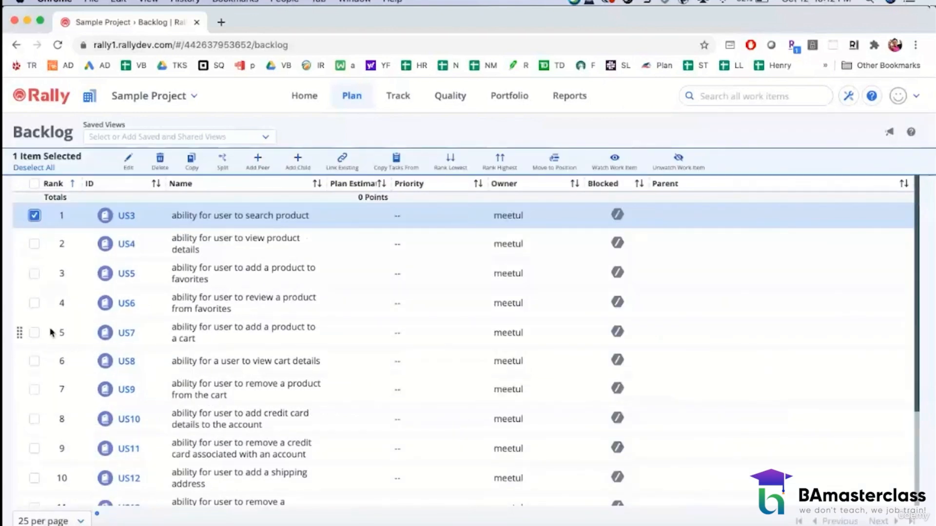
click(35, 245)
click(35, 274)
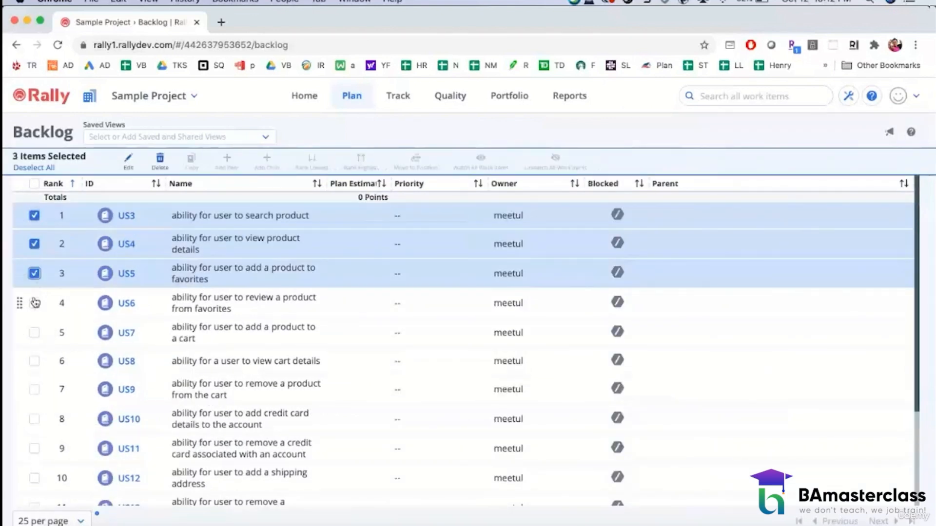
click(34, 303)
click(34, 333)
click(34, 361)
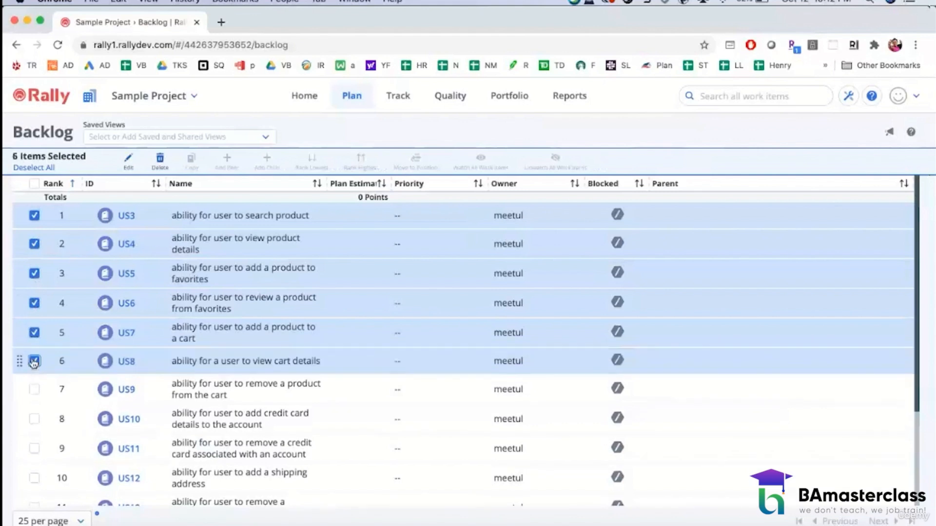
click(34, 389)
click(34, 420)
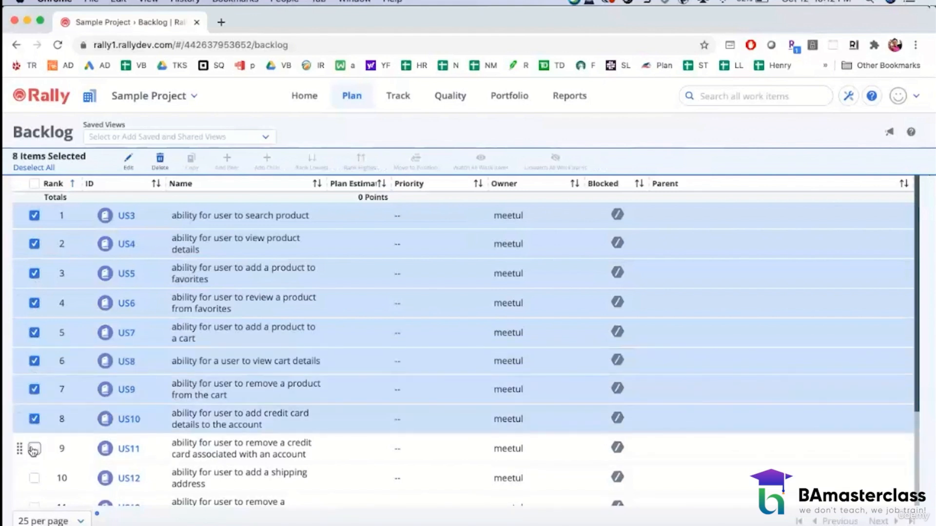
click(33, 448)
scroll(34, 446, down, 2)
click(34, 425)
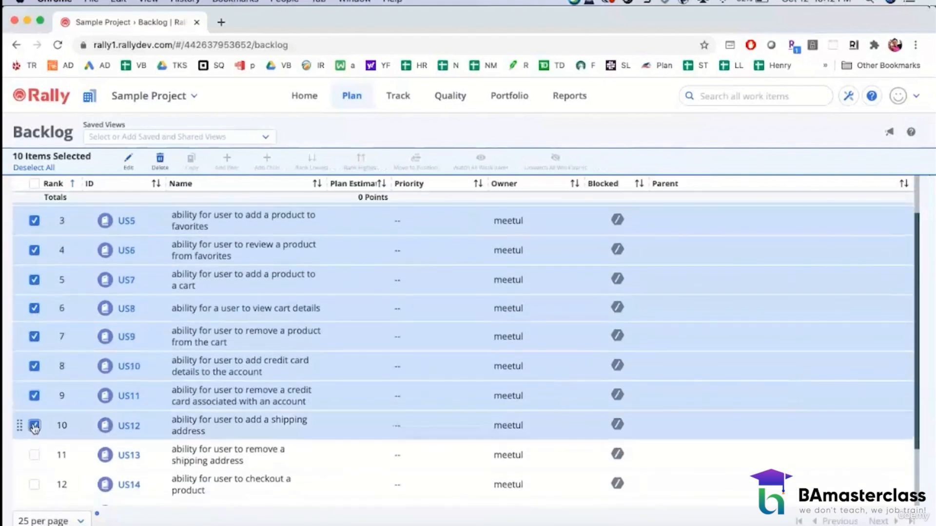
click(34, 455)
click(34, 485)
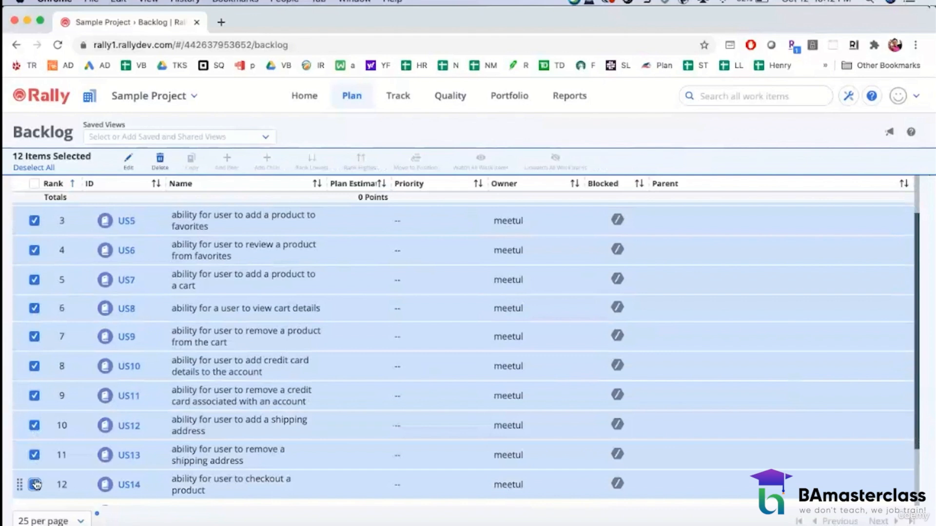
mouse_move(129, 312)
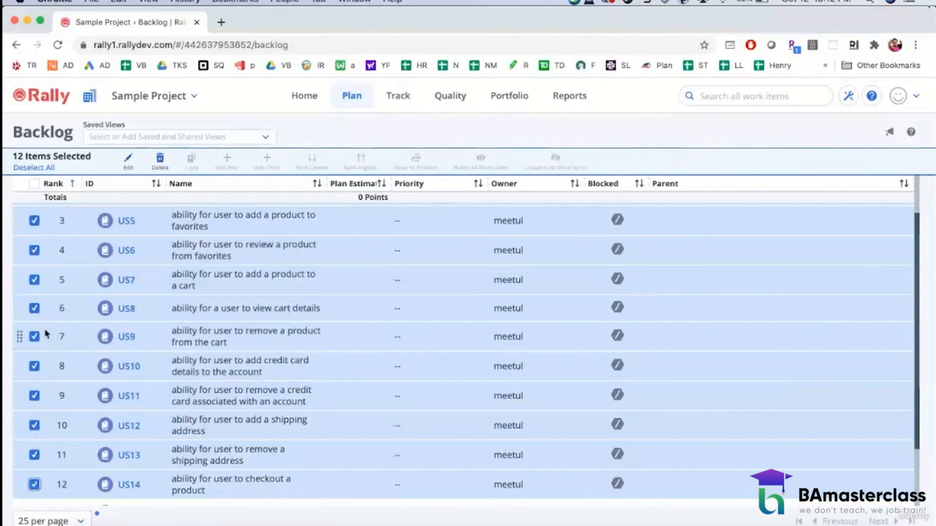
click(128, 164)
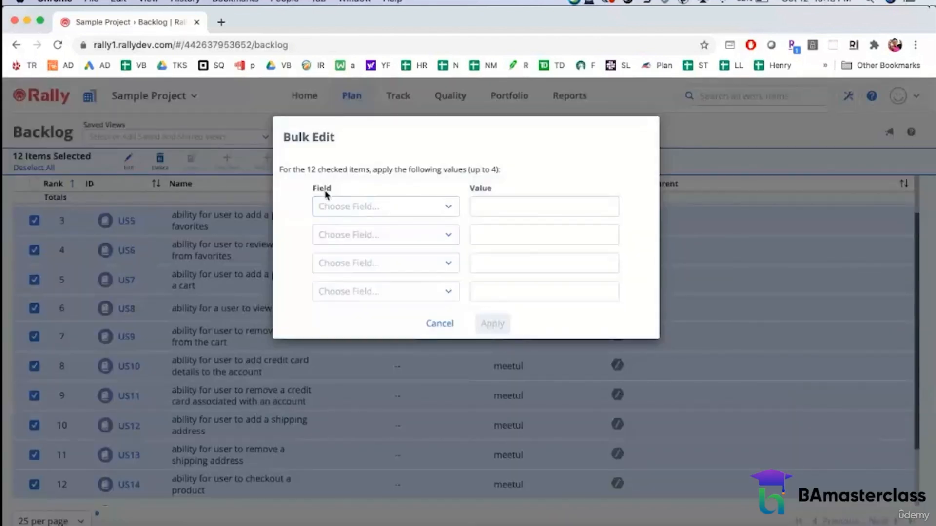
click(444, 208)
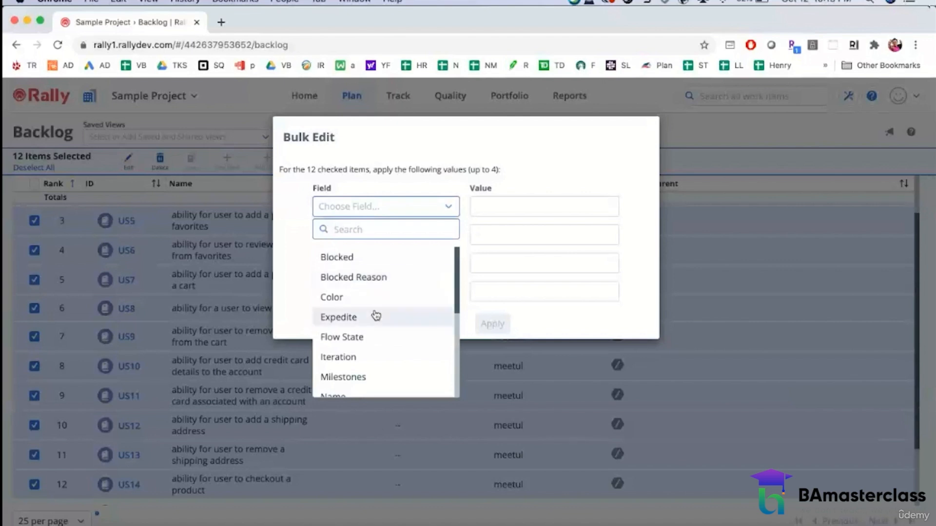
scroll(374, 338, down, 4)
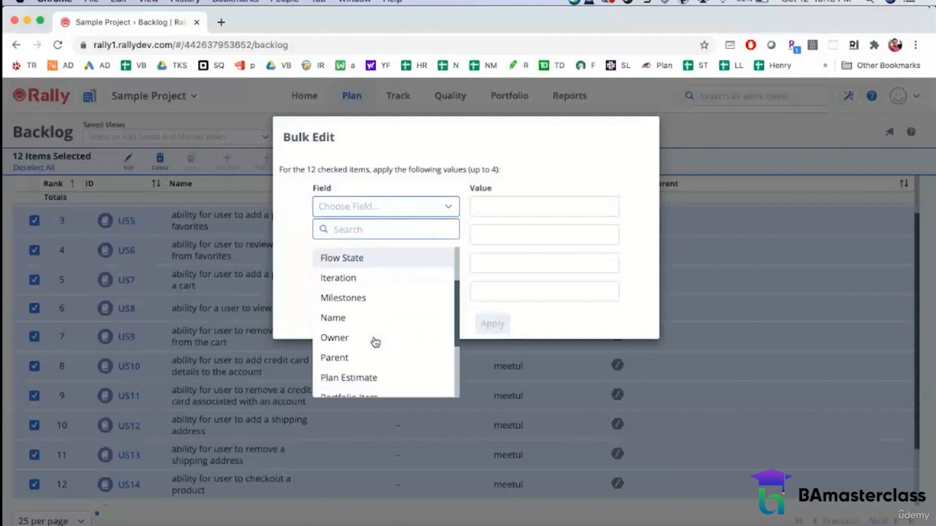
scroll(375, 343, down, 5)
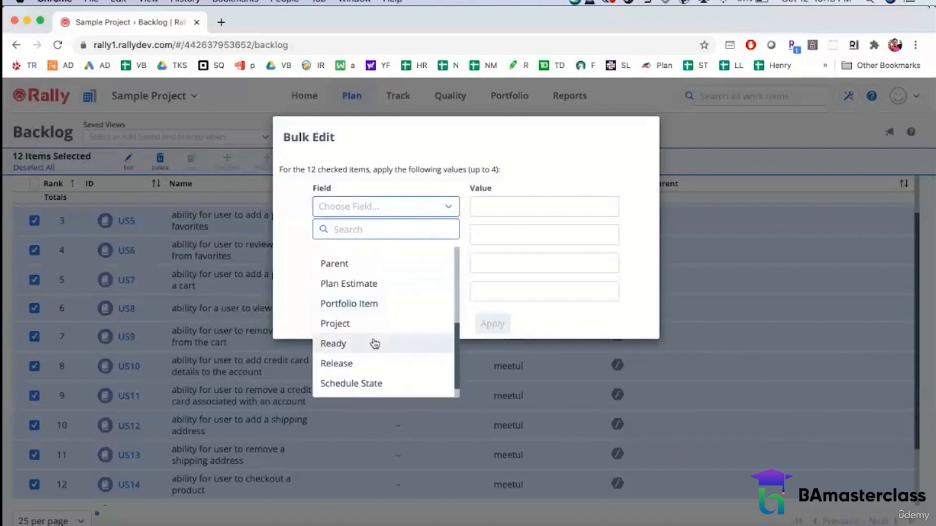
click(370, 363)
click(605, 210)
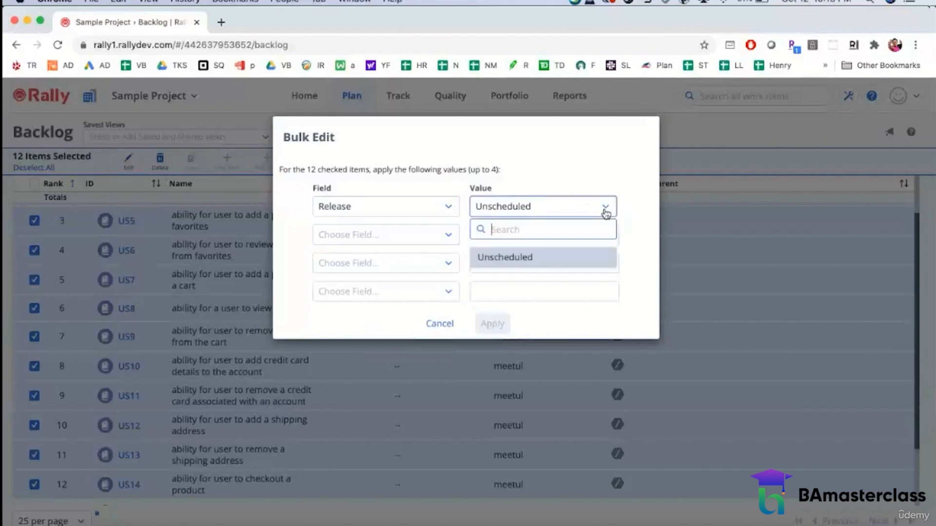
click(509, 319)
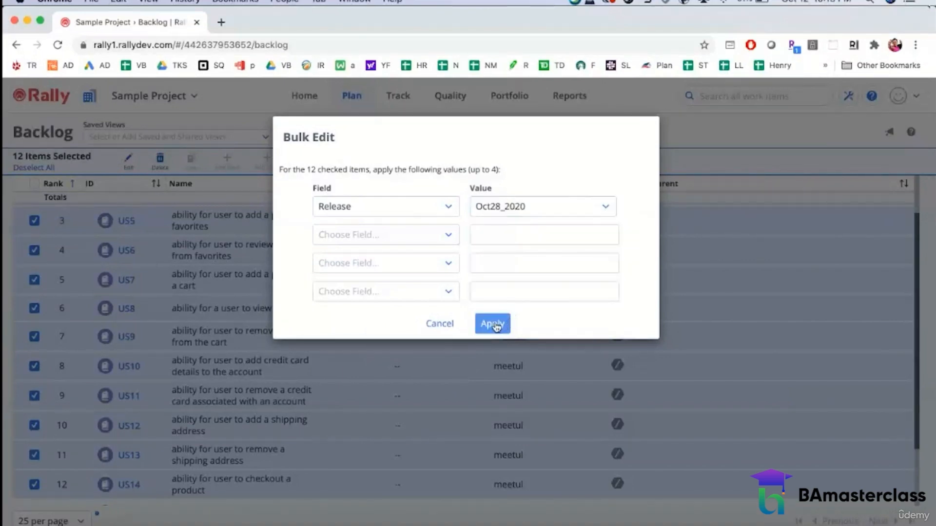
click(493, 324)
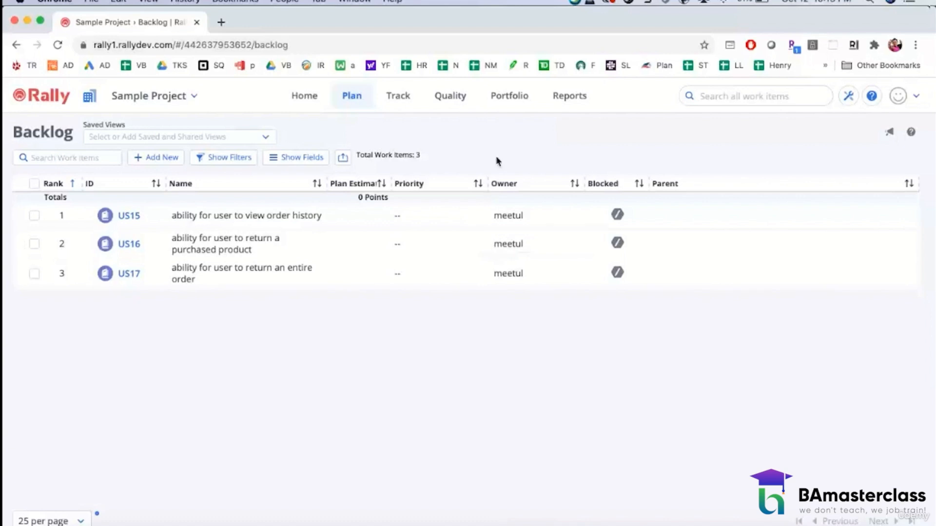
Step: Show the release status page for release Oct28_2020 to review the user stories assigned to it
click(402, 101)
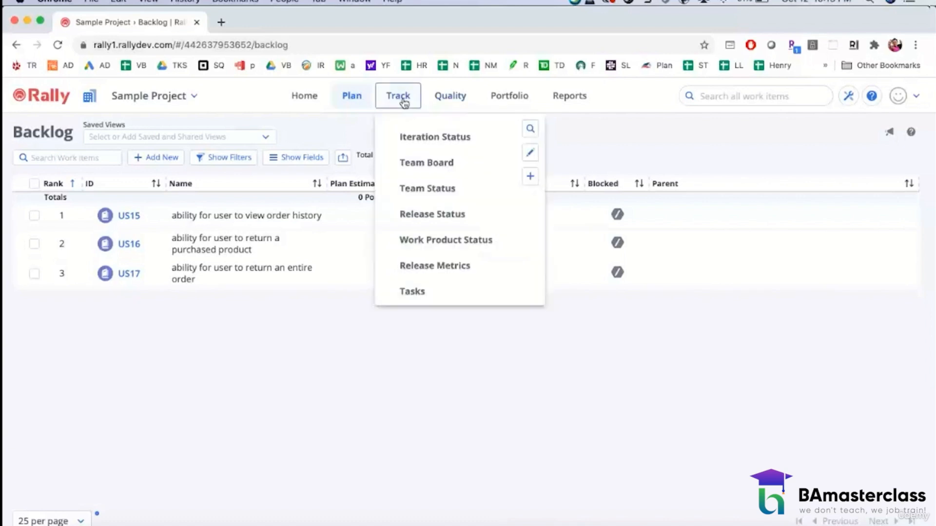
click(437, 215)
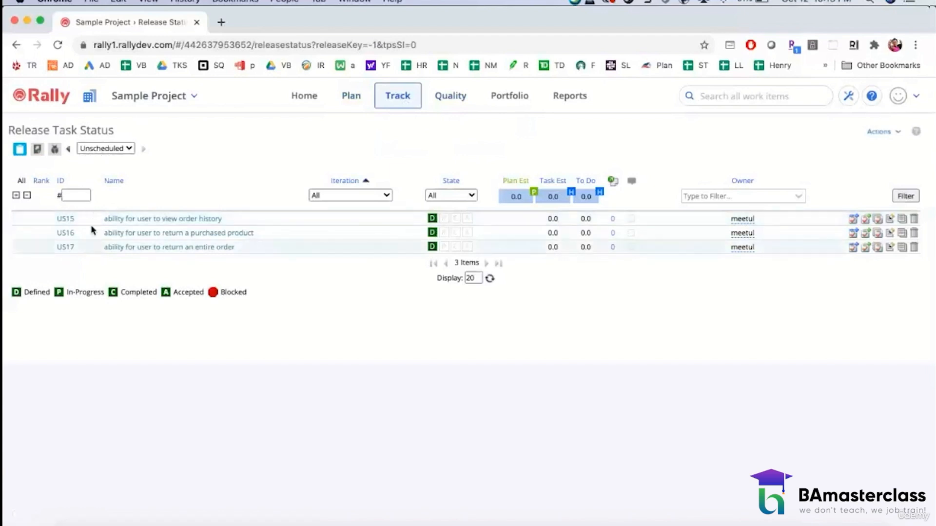
click(132, 148)
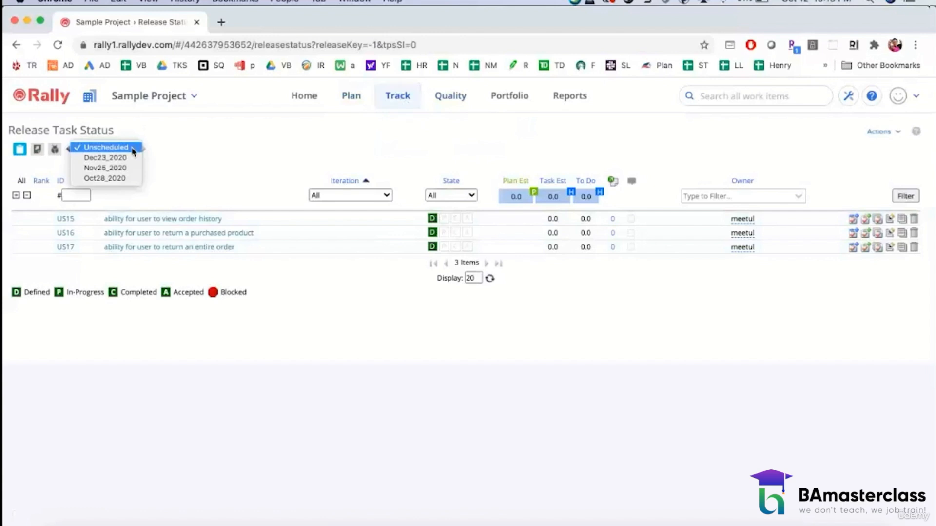
click(124, 178)
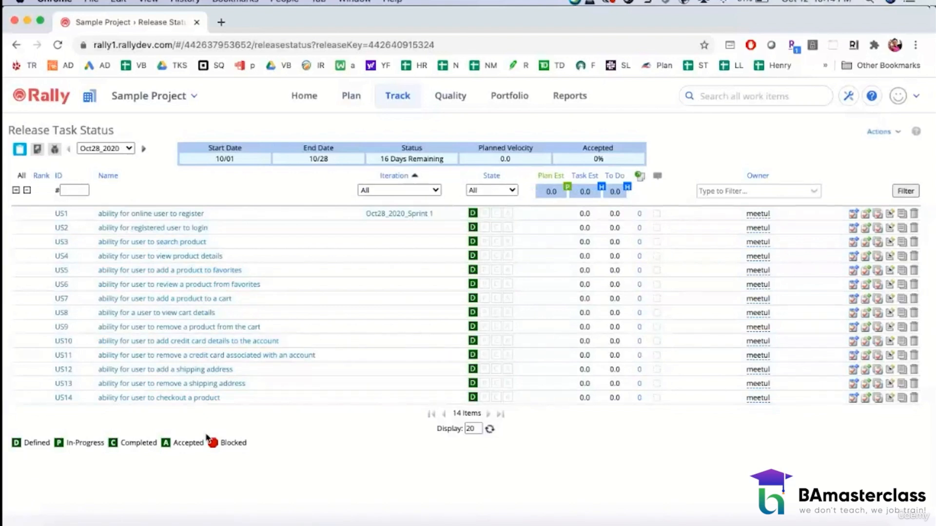
Step: Review the user stories in release Oct28_2020, check the Unscheduled ones, and return to the Oct28_2020 release status
scroll(289, 390, down, 1)
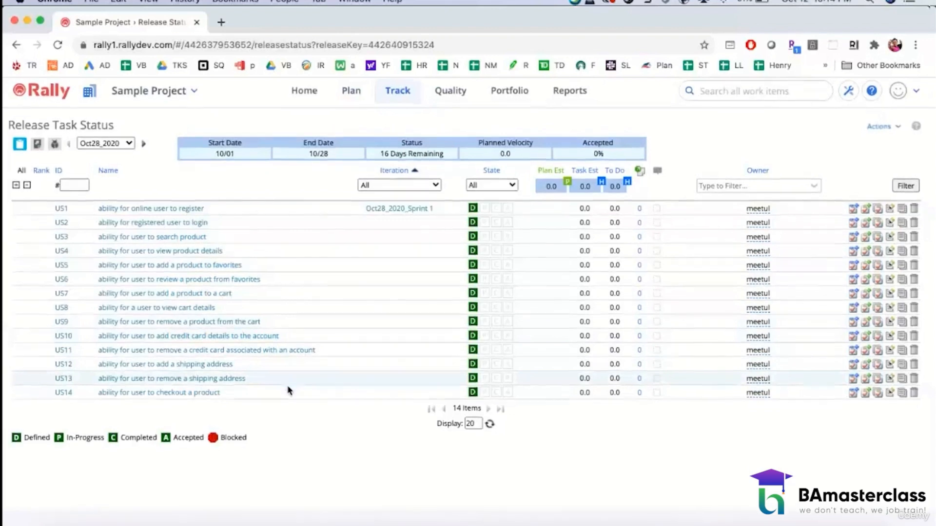
scroll(288, 390, up, 1)
click(130, 148)
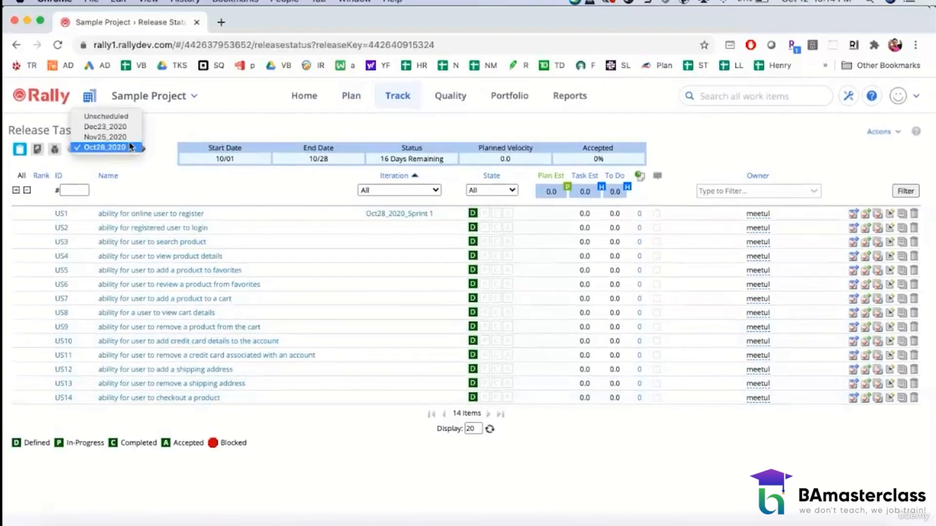
click(125, 117)
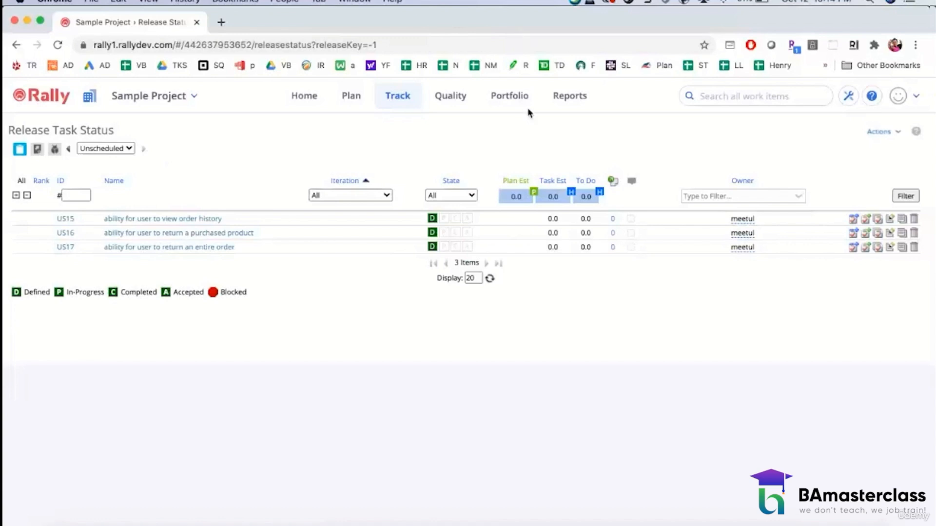
click(129, 147)
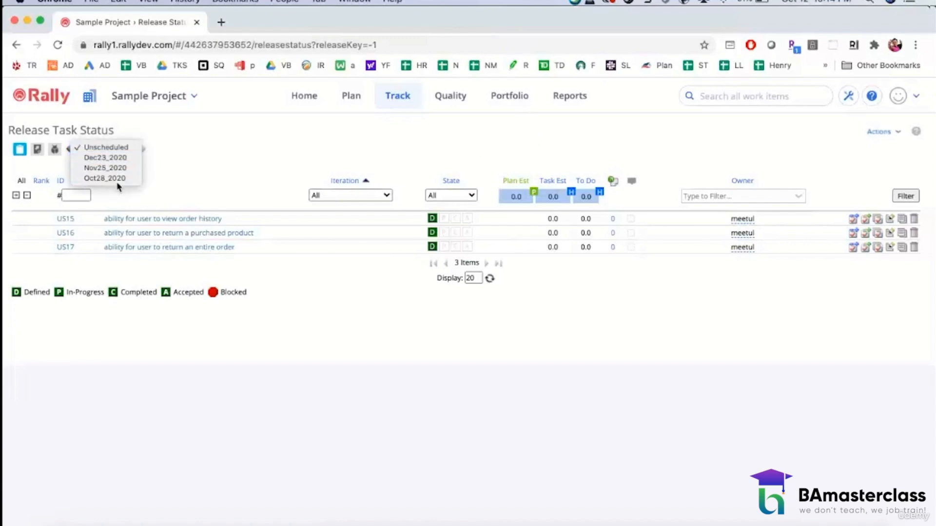
click(115, 178)
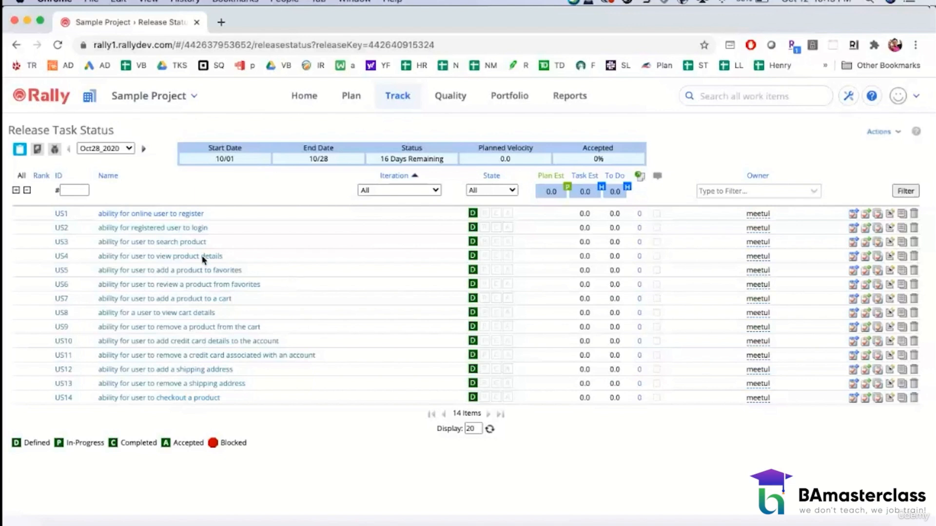
Step: Rename user story US7 to "ability for user to add a promo code", save it and close its details
click(141, 301)
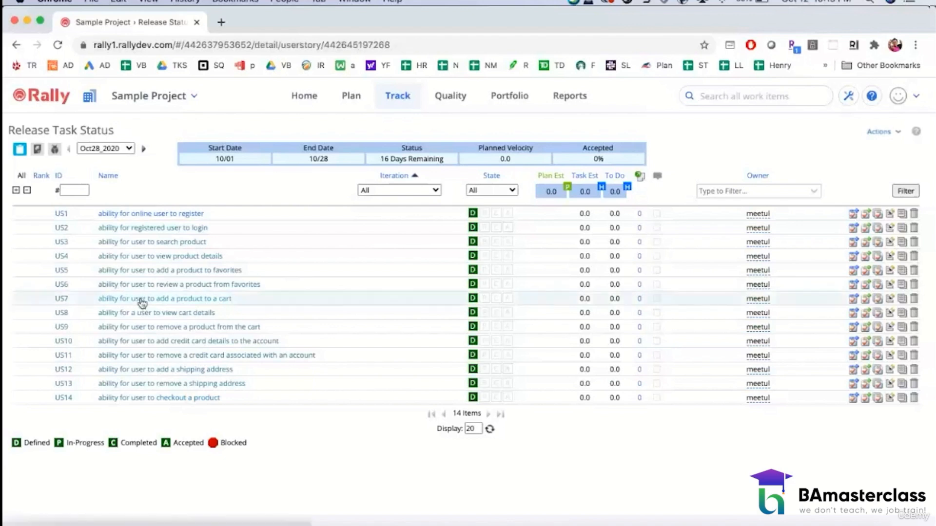
click(834, 243)
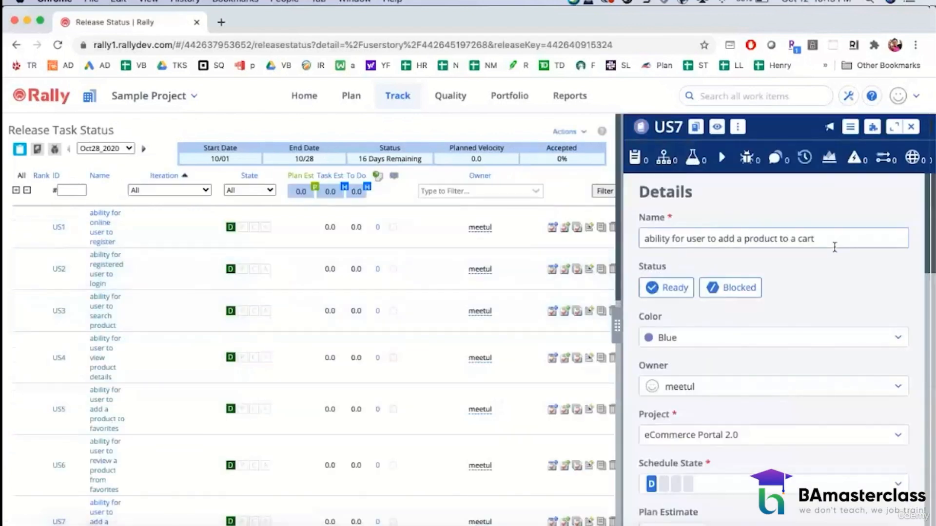
shift+click(717, 238)
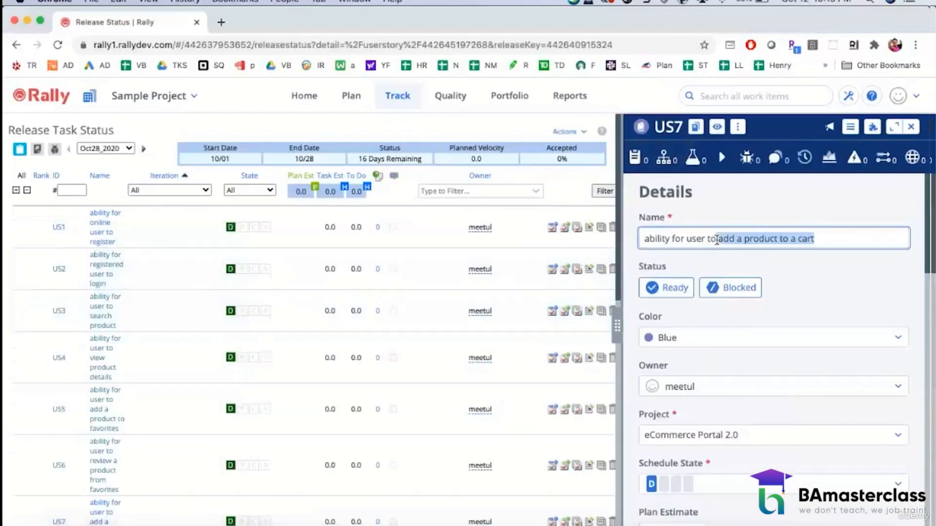
text(add a)
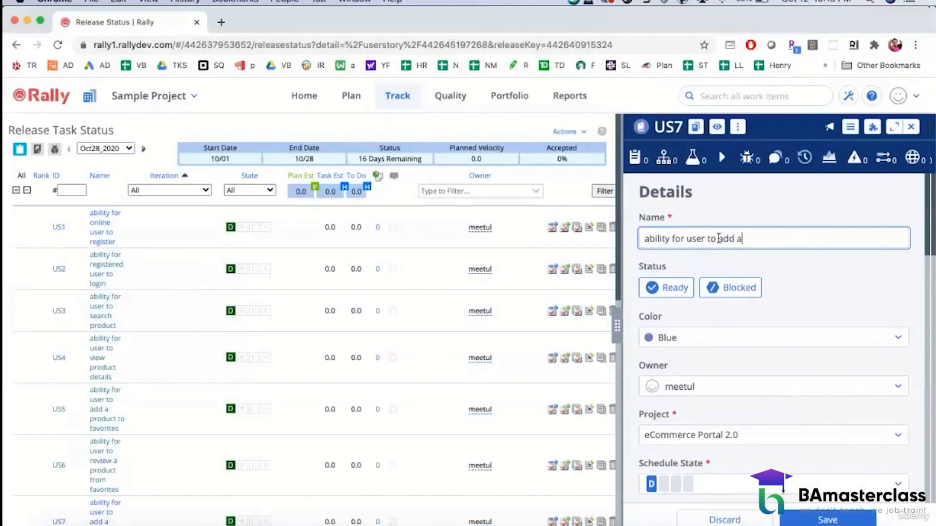
text( promo code)
click(831, 520)
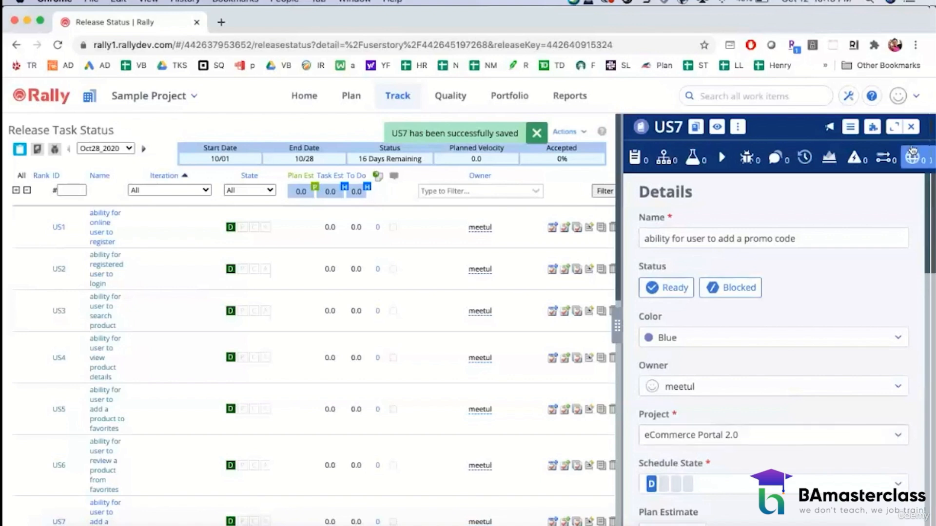
click(910, 126)
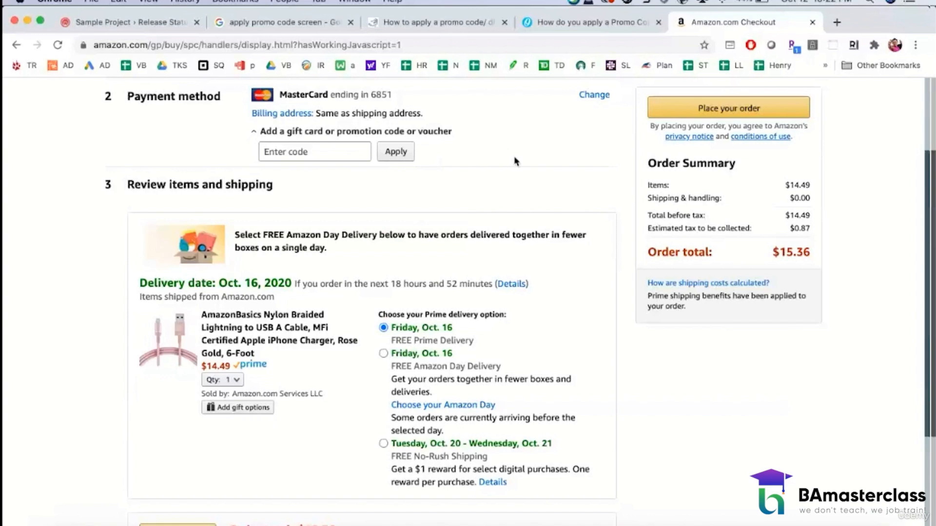
Step: Capture the Amazon checkout page from Payment method through the delivery options as a screenshot, and open that image from the Desktop folder in Snagit 2018
key(super+shift+4)
drag(87, 83, 842, 510)
click(62, 524)
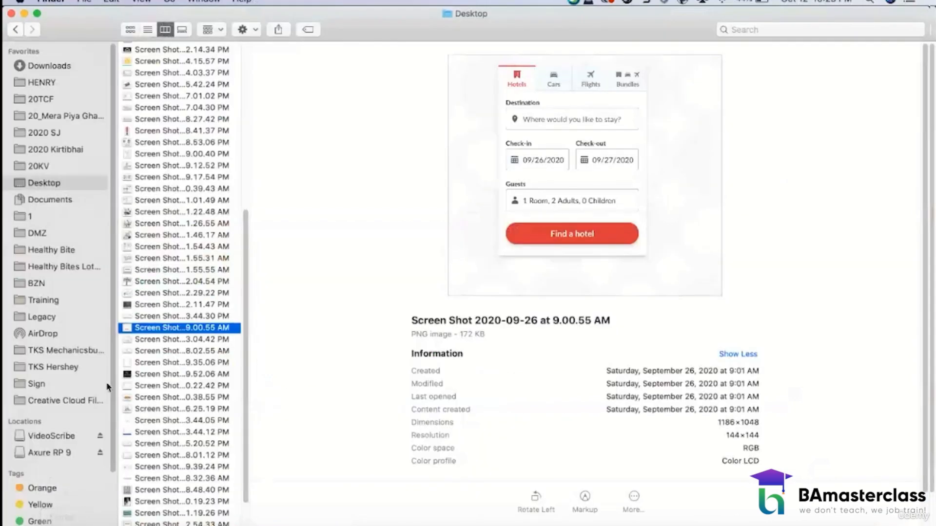
scroll(172, 506, down, 2)
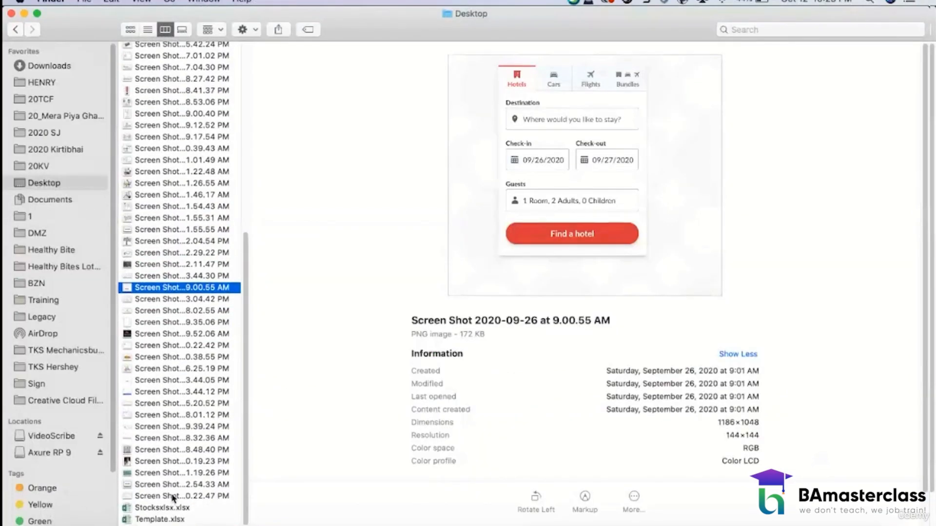
click(173, 496)
right_click(173, 497)
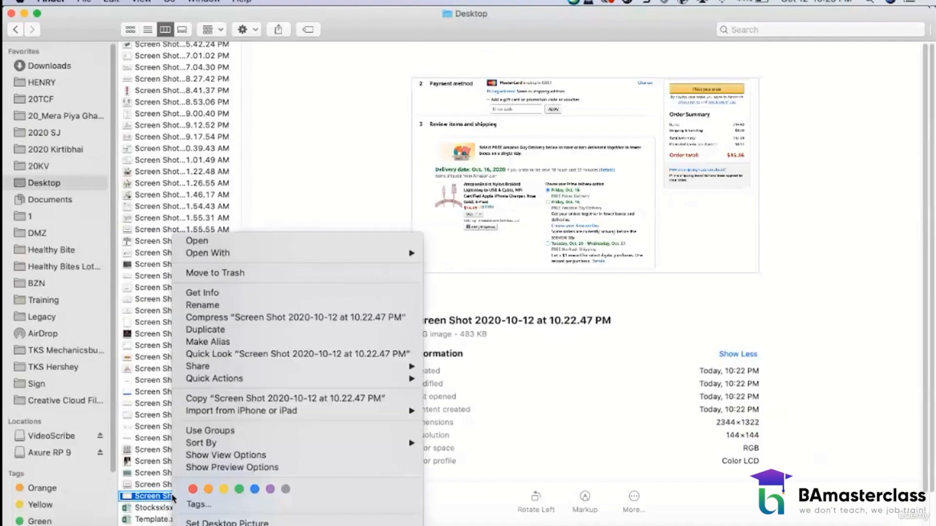
mouse_move(318, 260)
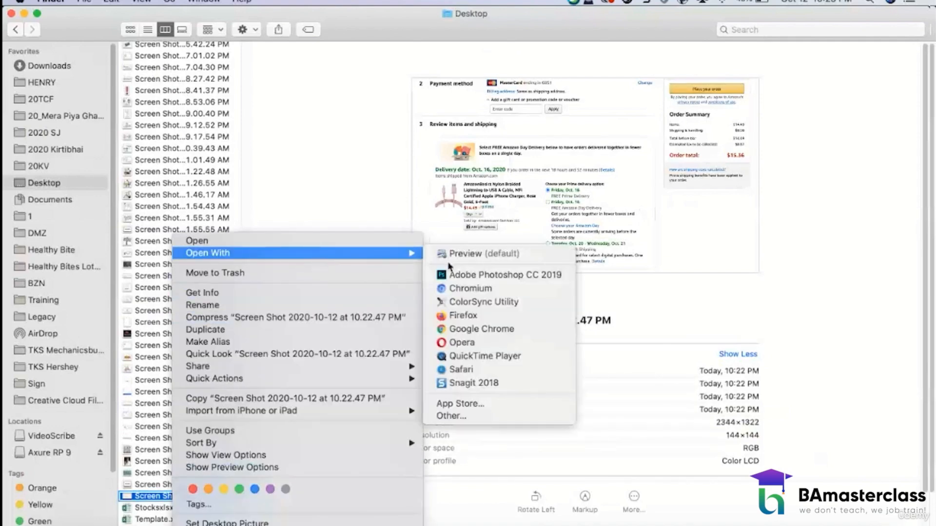
click(456, 383)
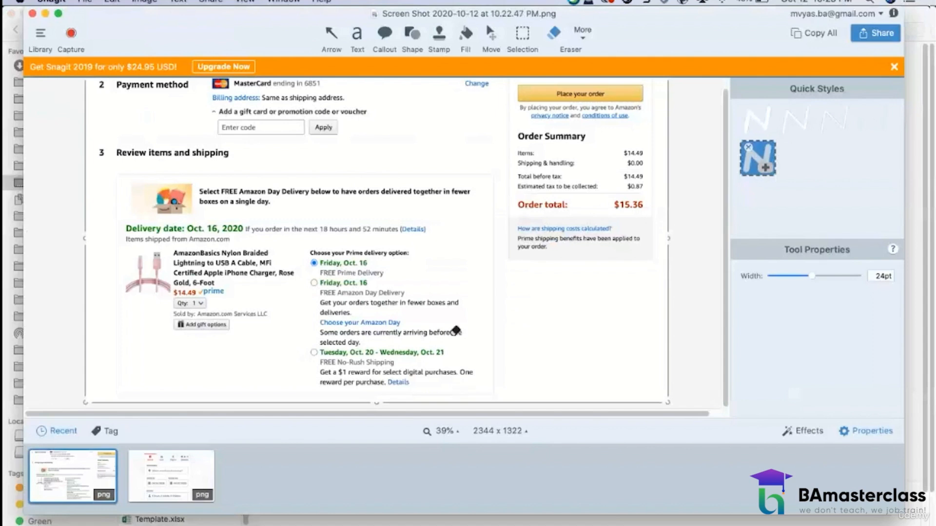
Step: Duplicate the "Enter code" box to the right of the Apply button with a rectangular selection and flatten the copy into the image
scroll(449, 276, up, 1)
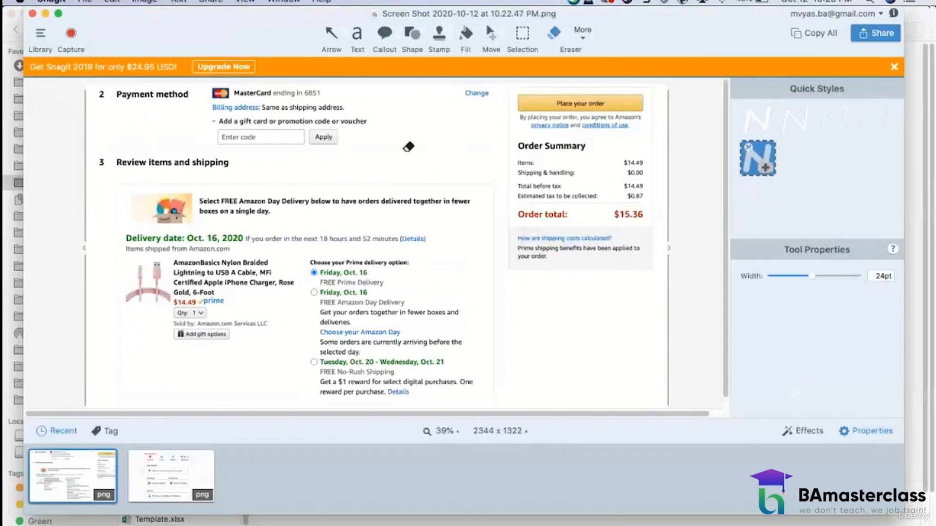
click(523, 32)
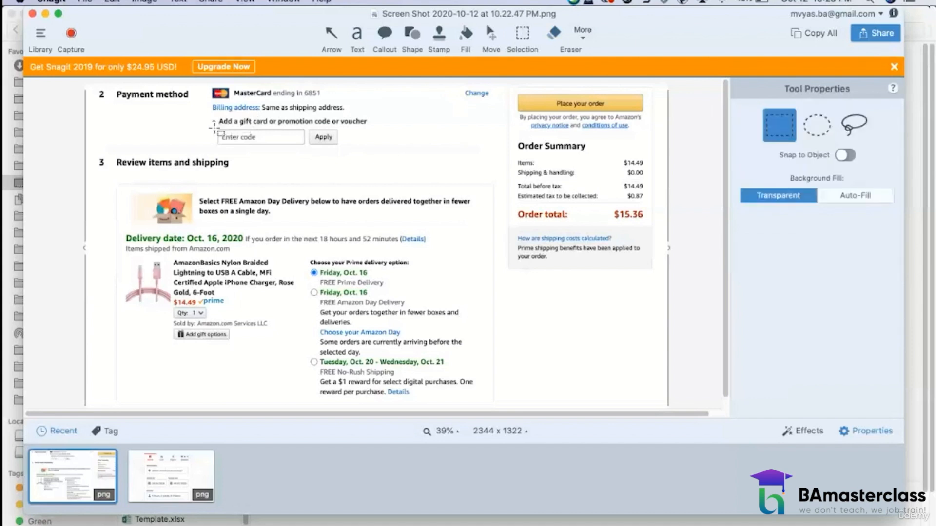
drag(216, 130, 403, 140)
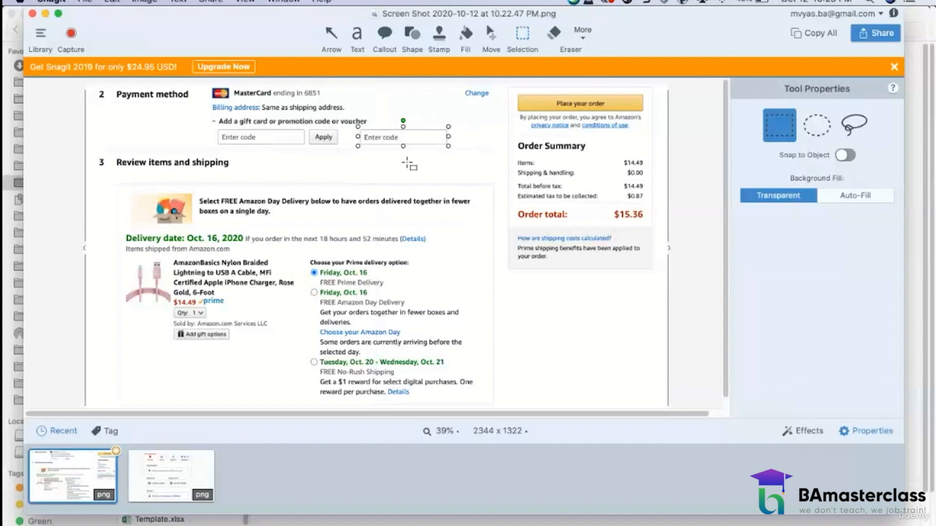
click(408, 166)
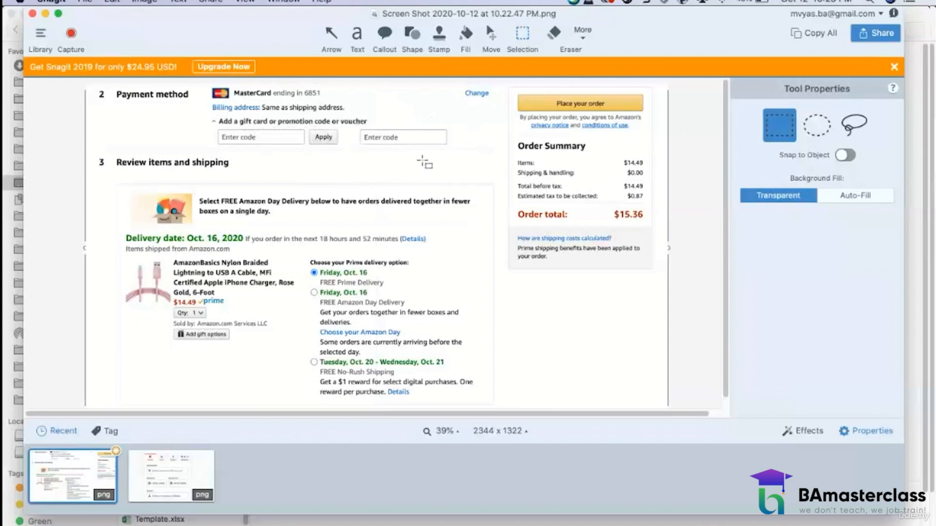
right_click(409, 135)
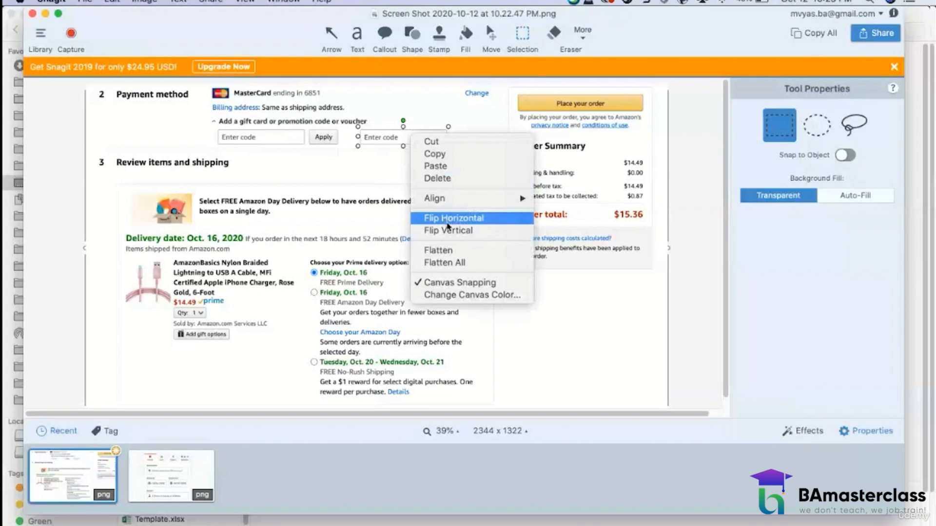
click(444, 250)
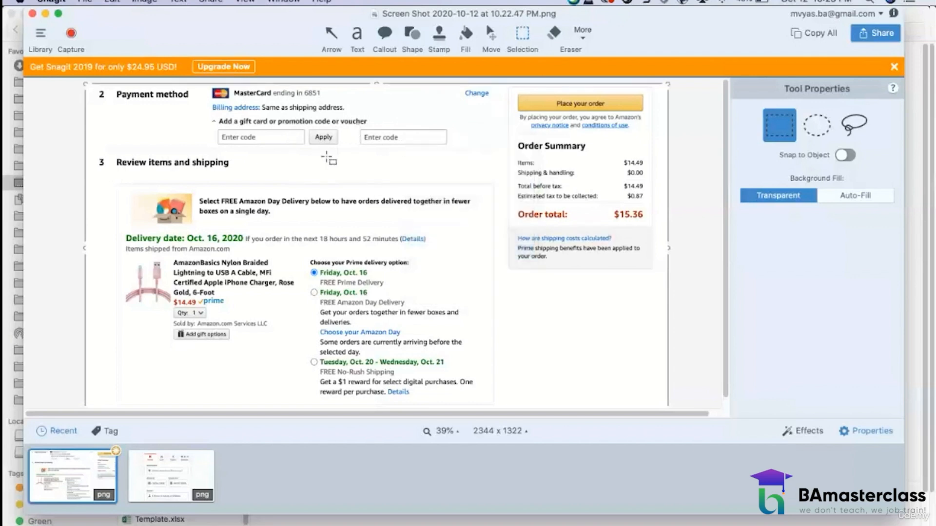
Step: Cover the "Add a gift card or promotion code or voucher" label with copied blank background patches and flatten them into the image
drag(326, 156, 364, 120)
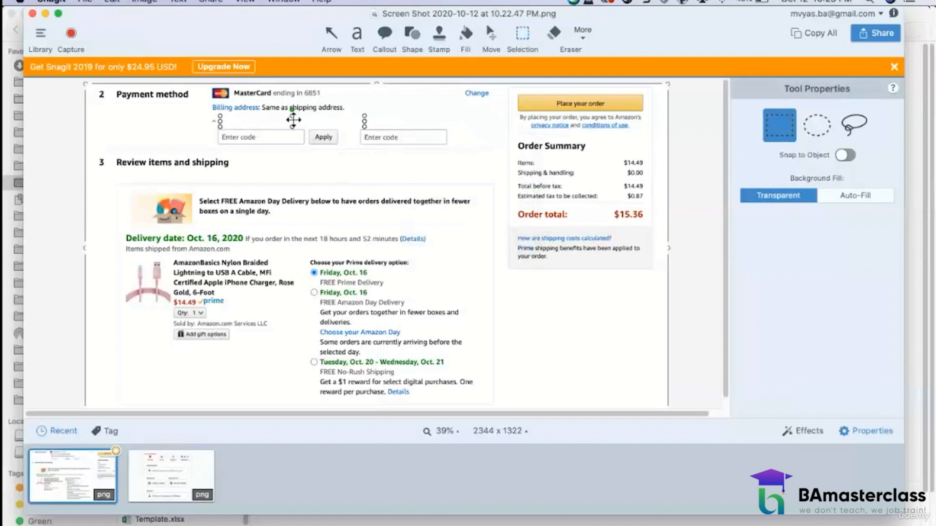
right_click(316, 120)
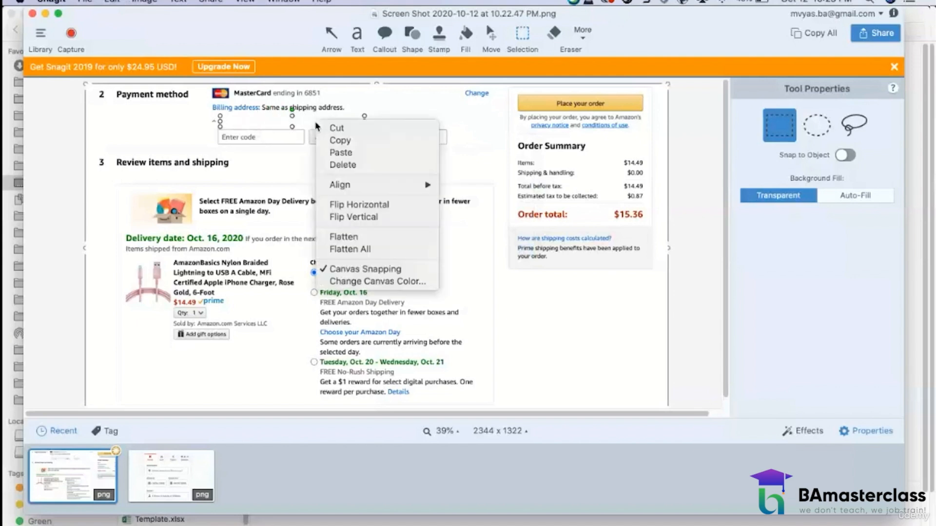
click(355, 237)
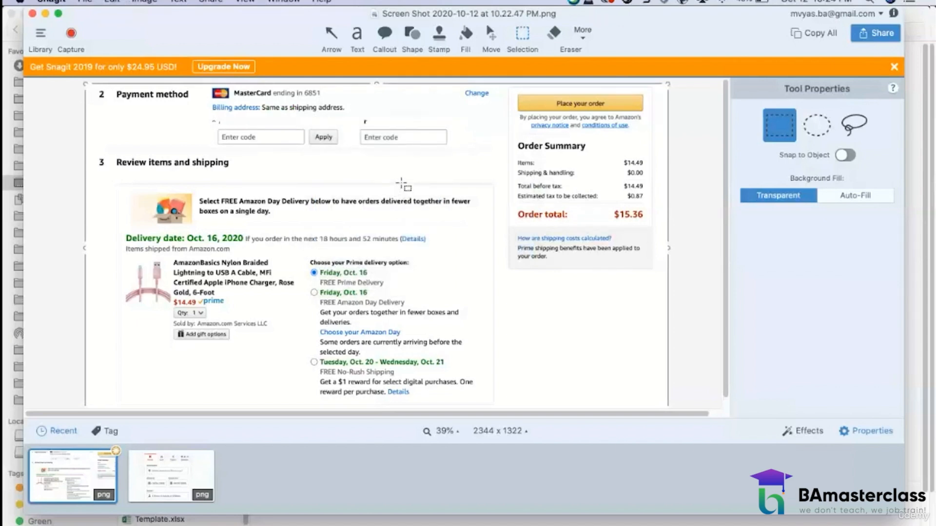
key(super+v)
drag(387, 182, 373, 121)
right_click(357, 118)
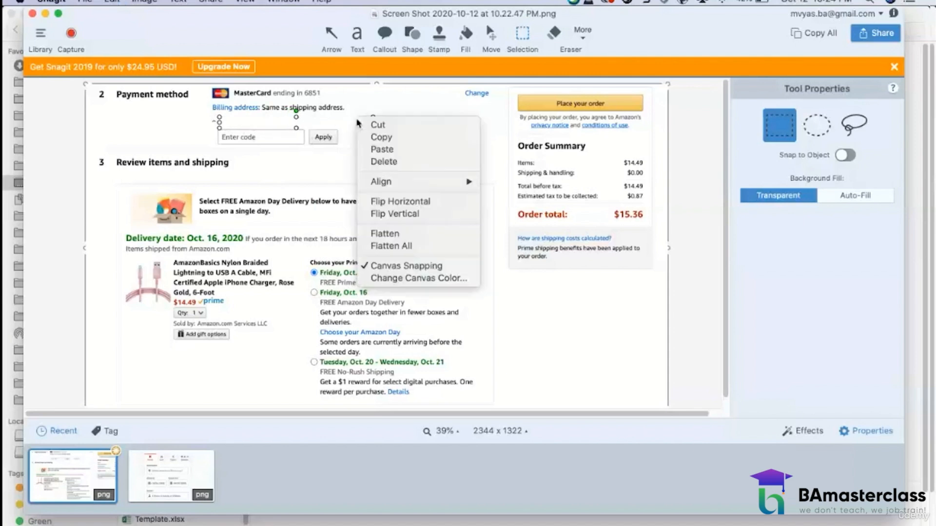
click(395, 235)
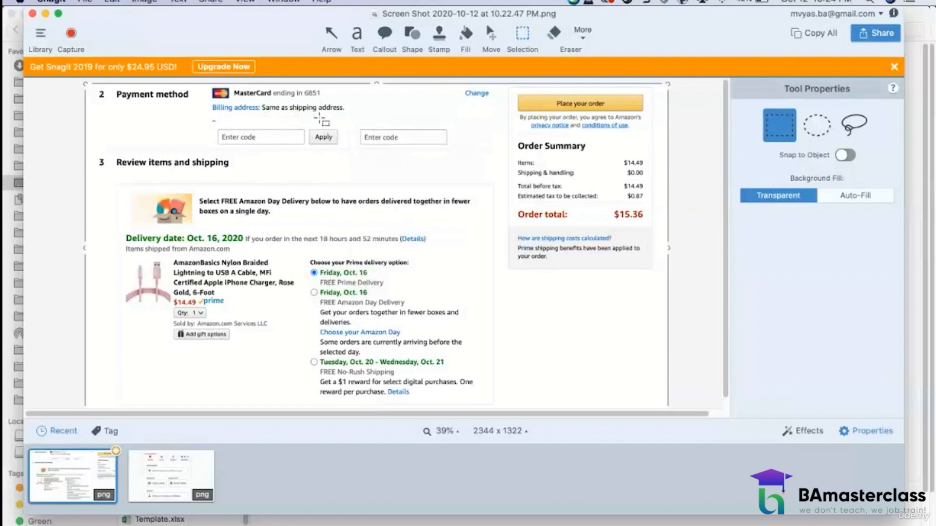
Step: Add the text label "Apply Gift Card" above the first "Enter code" box
click(357, 33)
click(227, 122)
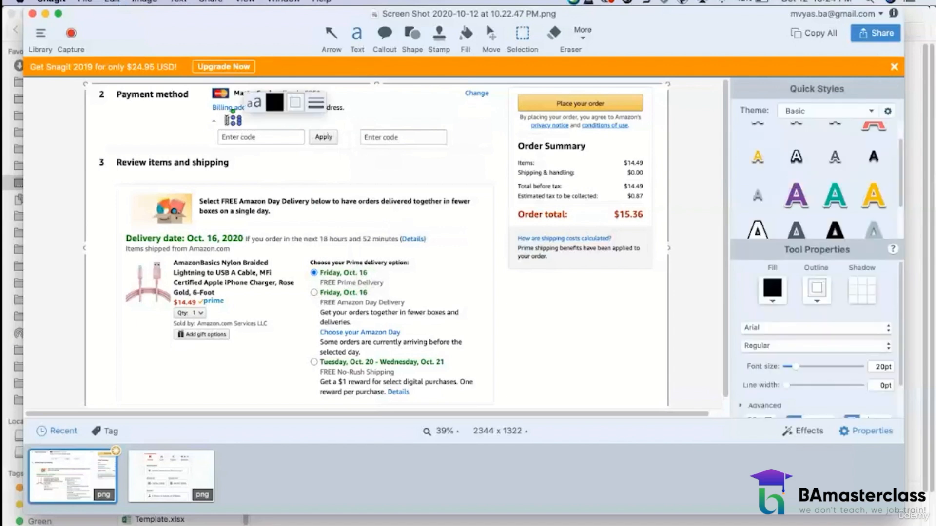
text(Apply G)
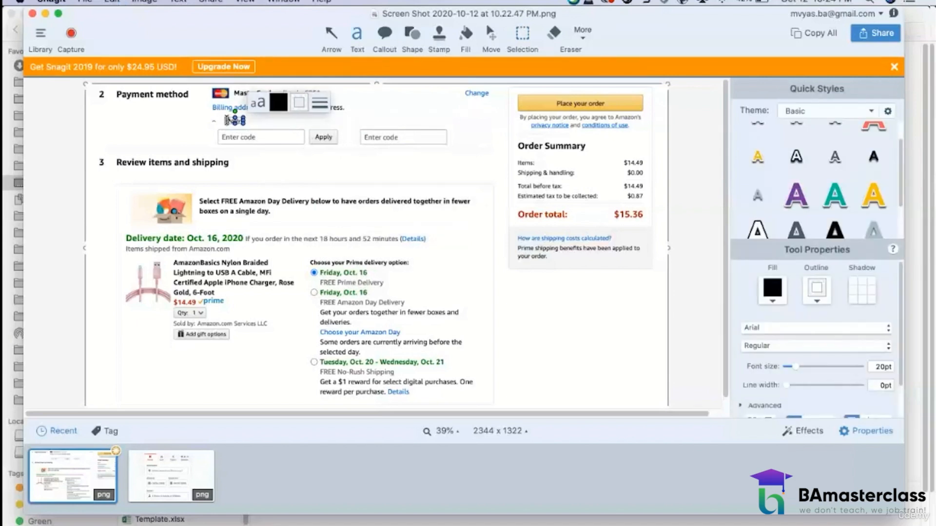
text(ift)
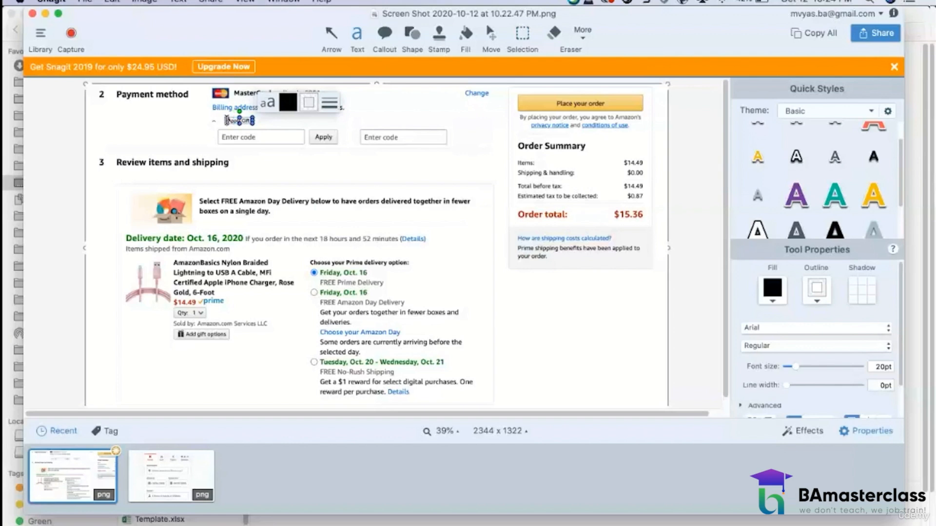
text( Card)
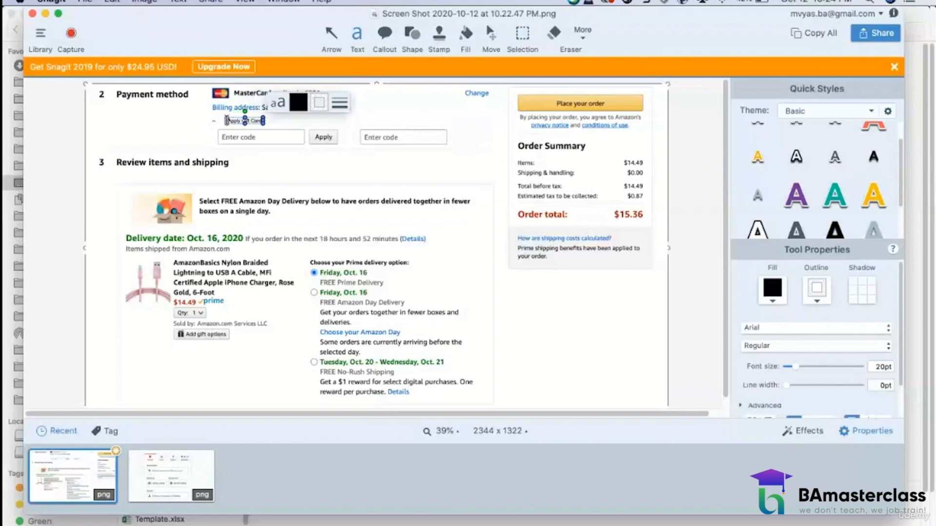
Step: Format the "Apply Gift Card" label as 27.1 pt bold and move it into line with the left edge of the code box below
key(super+a)
drag(796, 370, 793, 368)
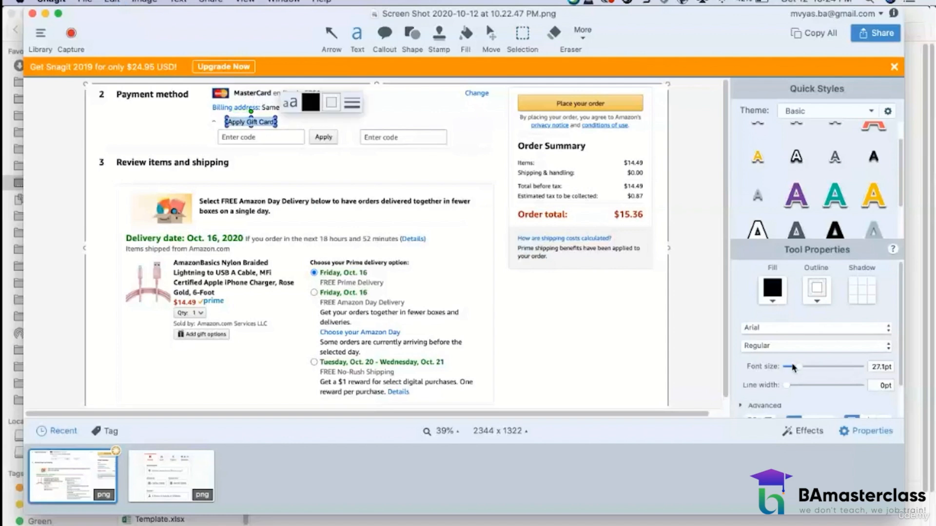
click(791, 347)
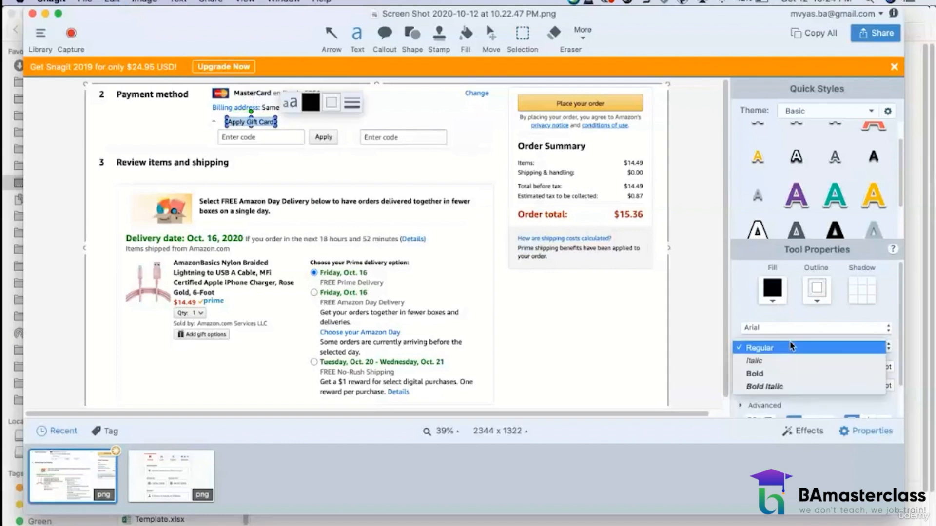
click(776, 374)
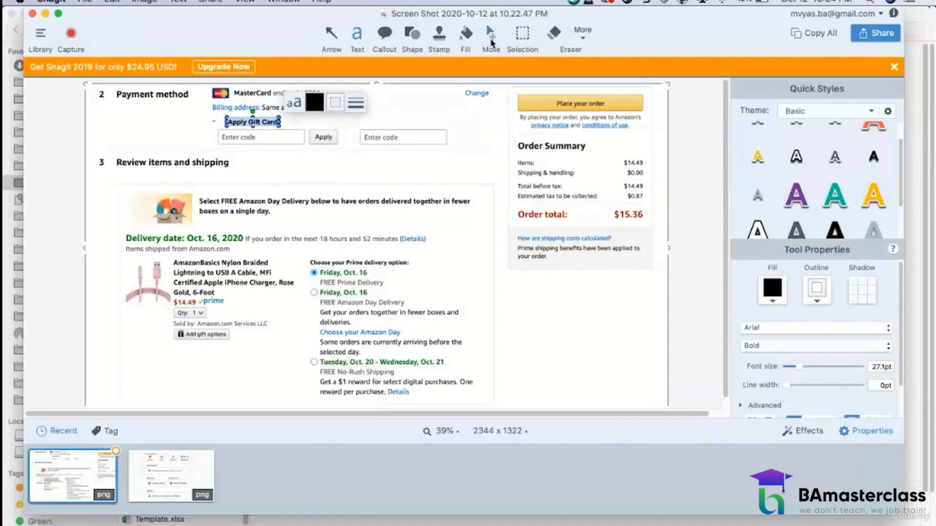
click(491, 43)
drag(253, 122, 244, 123)
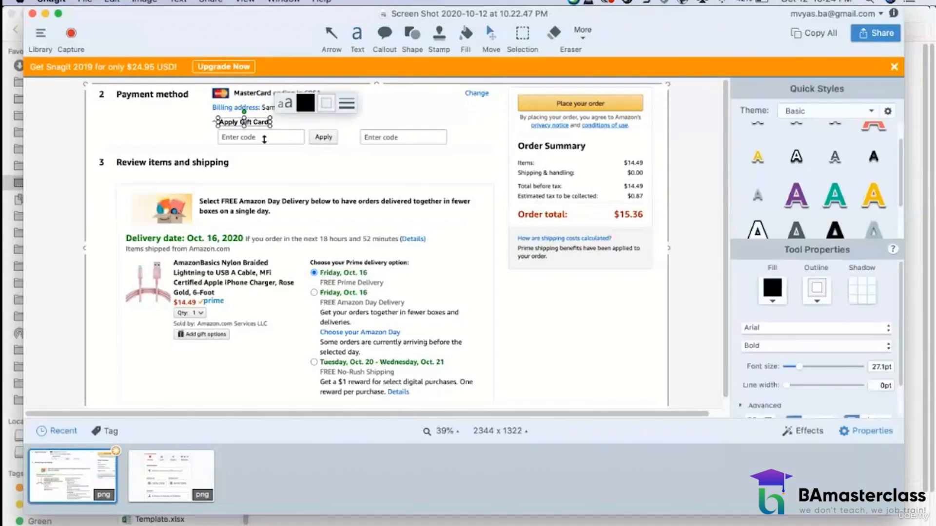
Step: Cover the "Enter code" text in the first code box with copied blank background patches and flatten them into the image
click(303, 172)
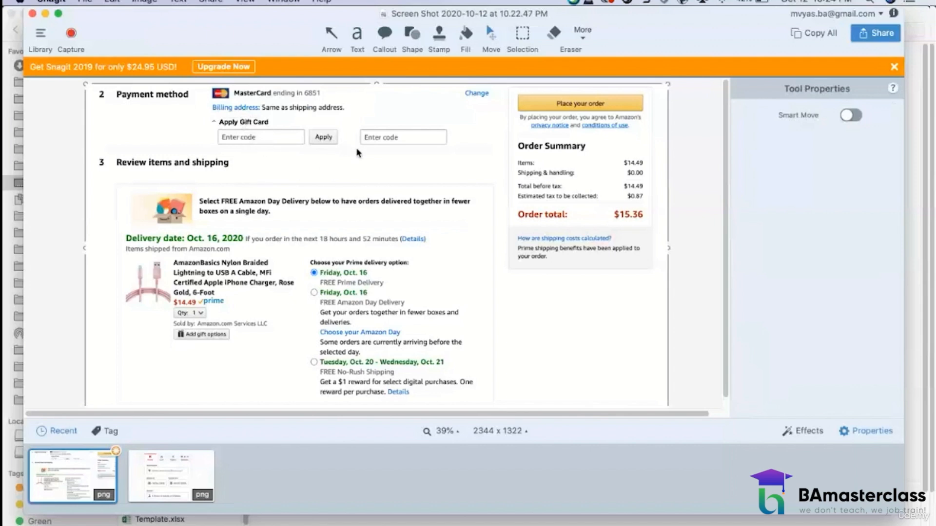
click(518, 42)
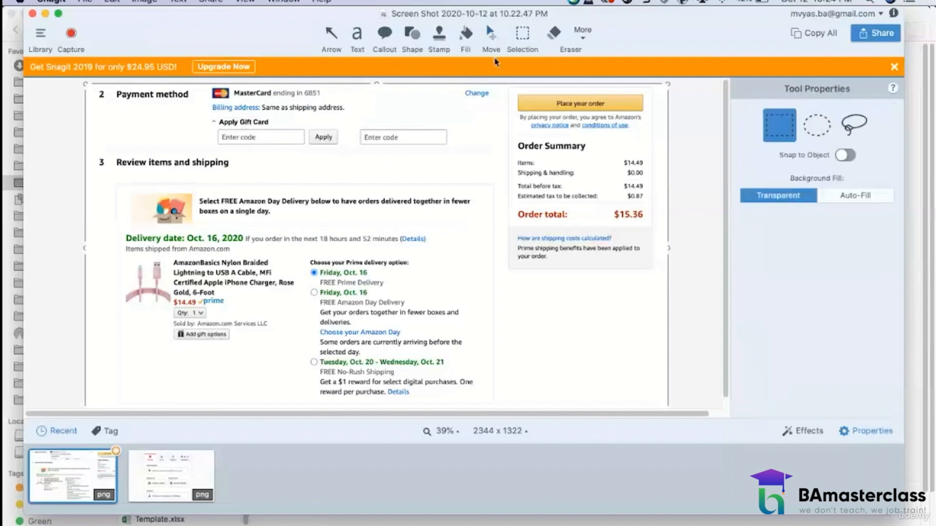
drag(315, 163, 246, 137)
right_click(247, 137)
click(295, 282)
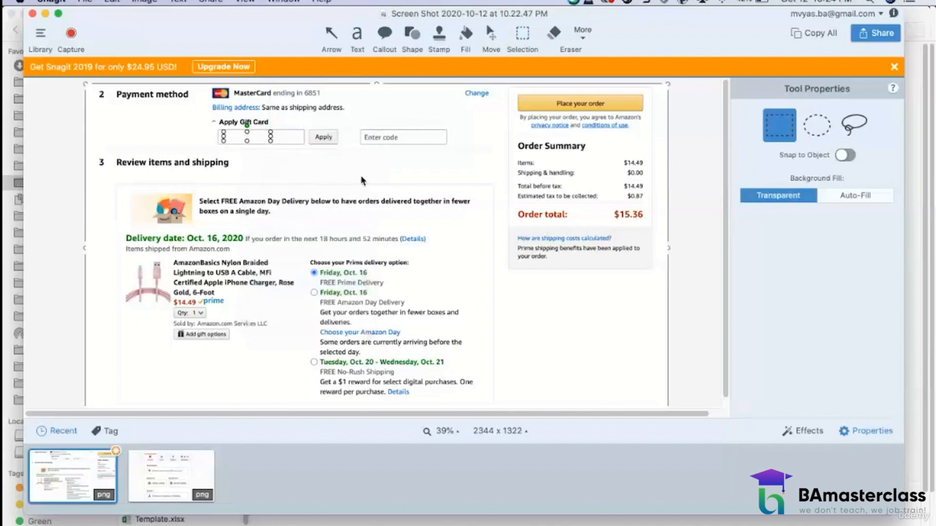
key(super+v)
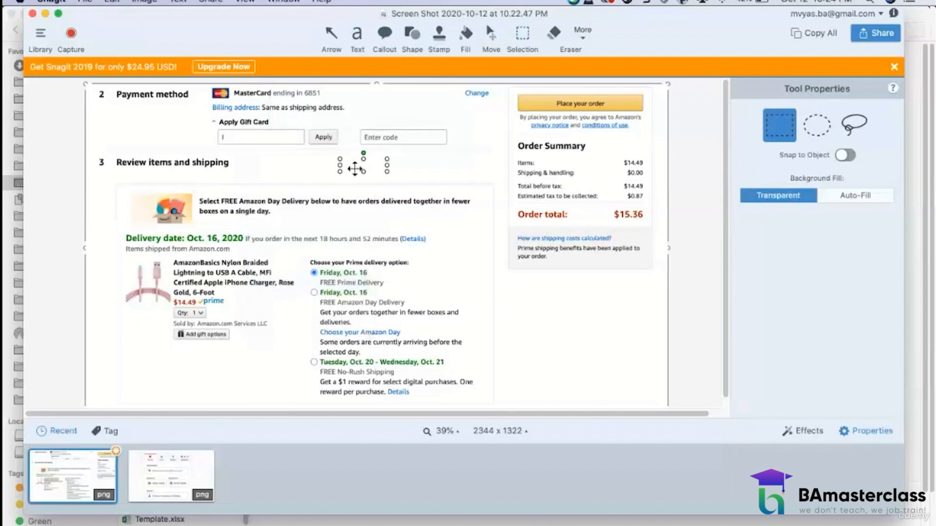
drag(356, 165, 245, 142)
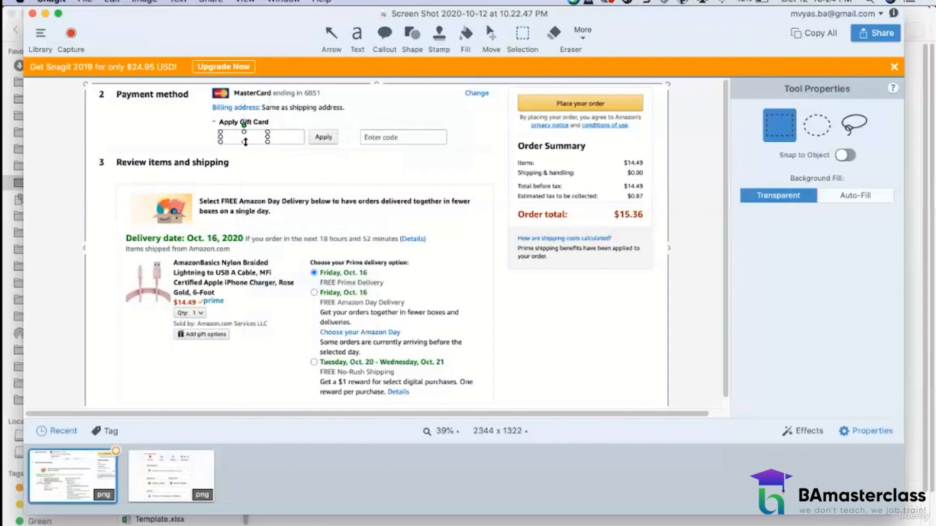
right_click(248, 139)
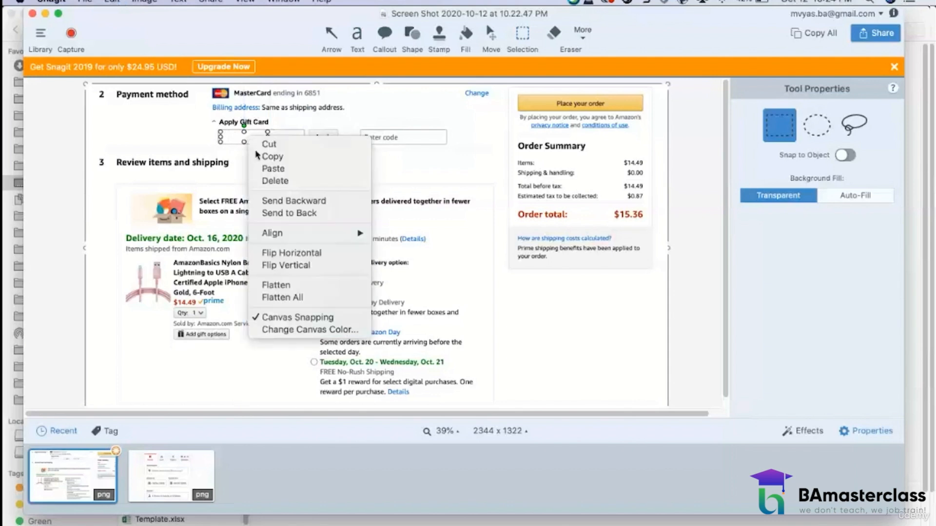
click(286, 284)
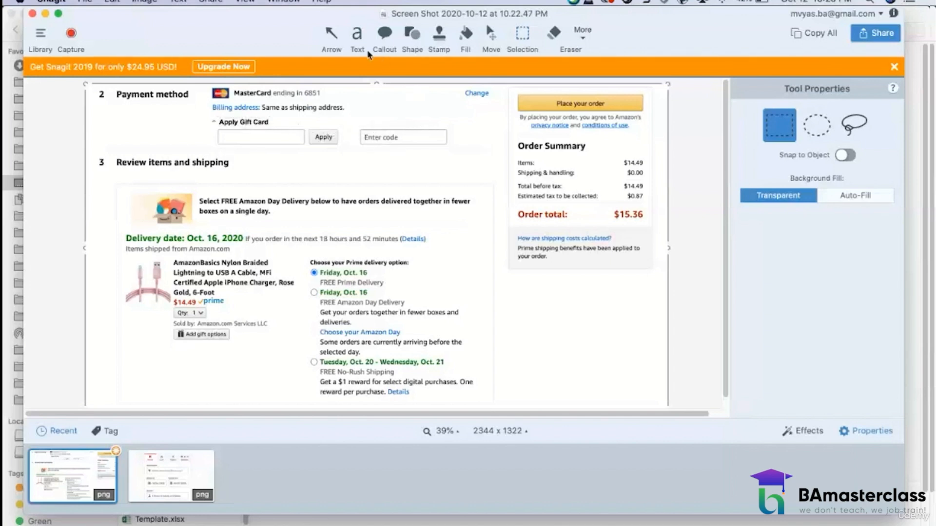
Step: Add the text label "Apply Promo Code" above the second code box and align it with the box's left edge
click(357, 33)
click(366, 122)
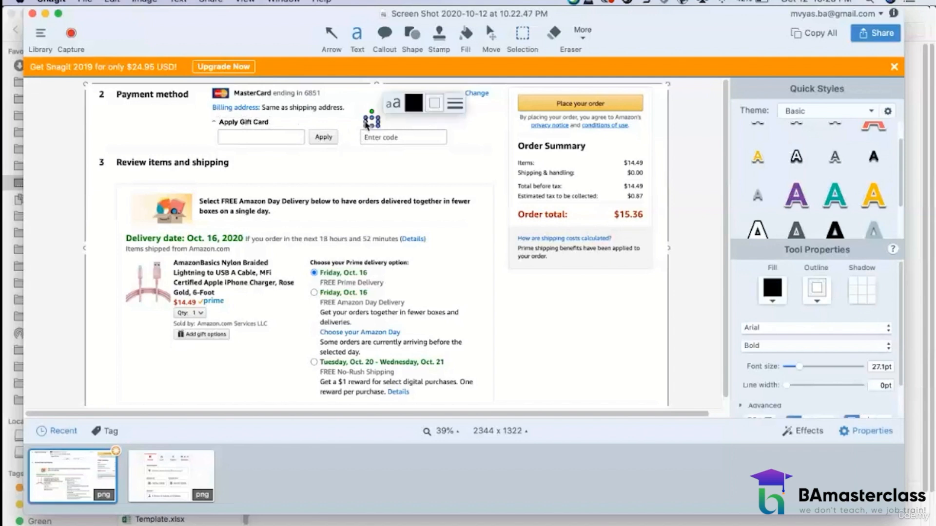
text(Apply Pro)
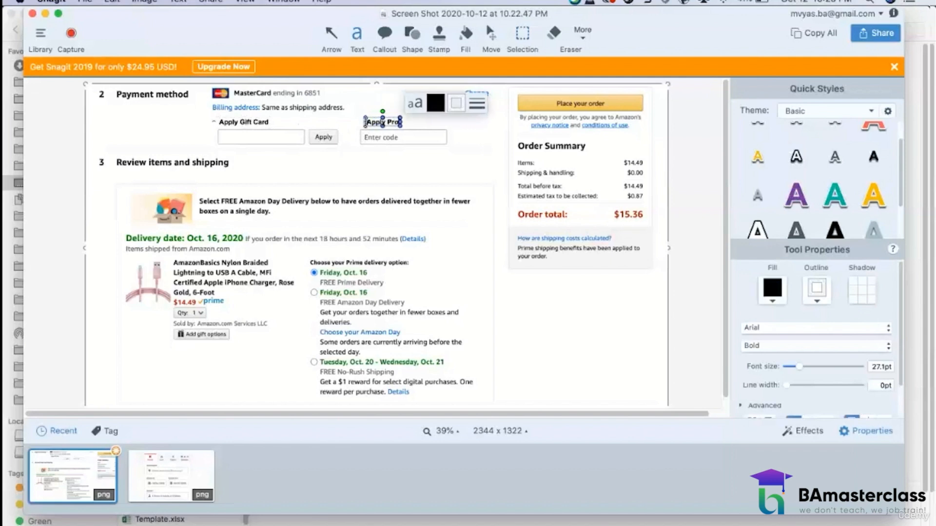
text(mo Code)
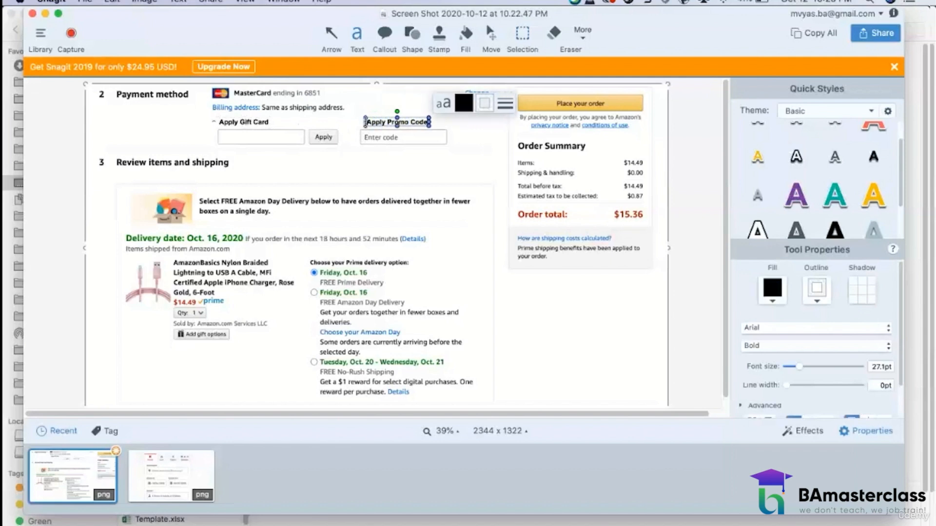
click(490, 37)
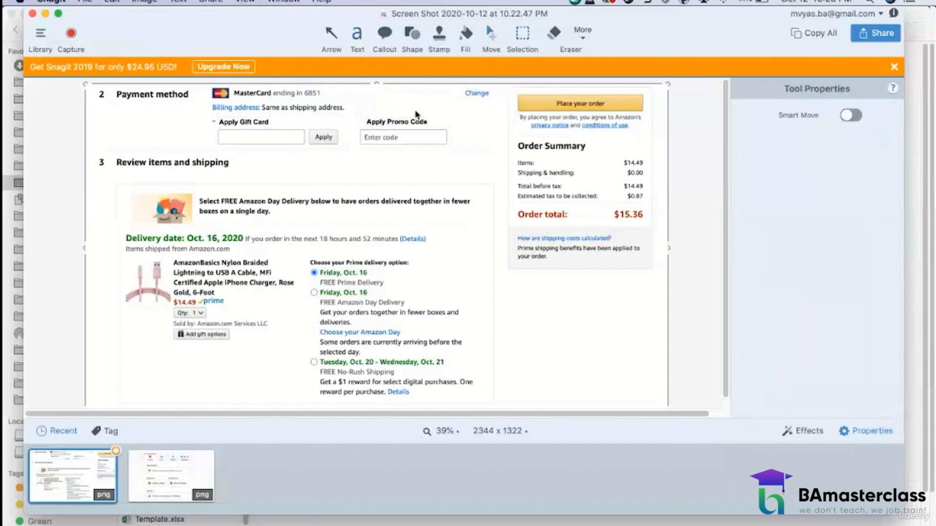
drag(407, 124, 399, 126)
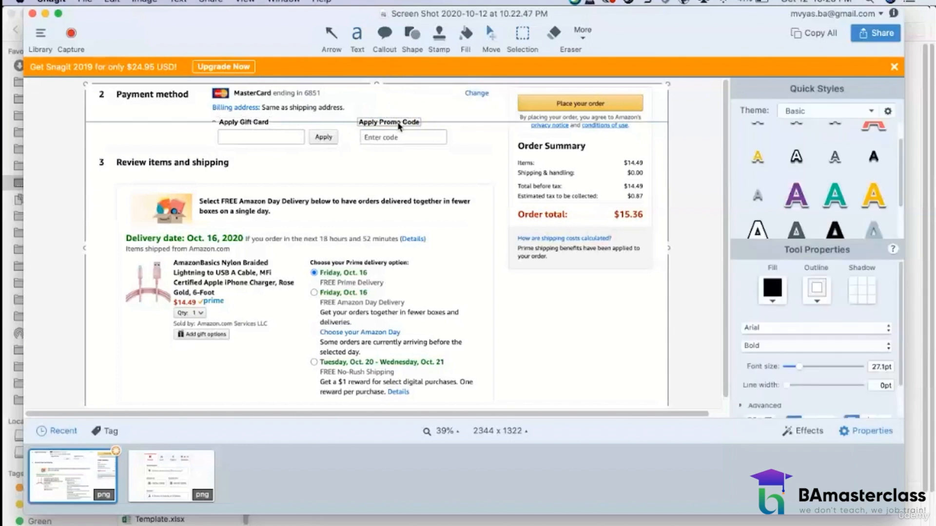
click(375, 177)
Step: Add the placeholder text "Gift Card Number" inside the blank box under "Apply Gift Card"
click(361, 35)
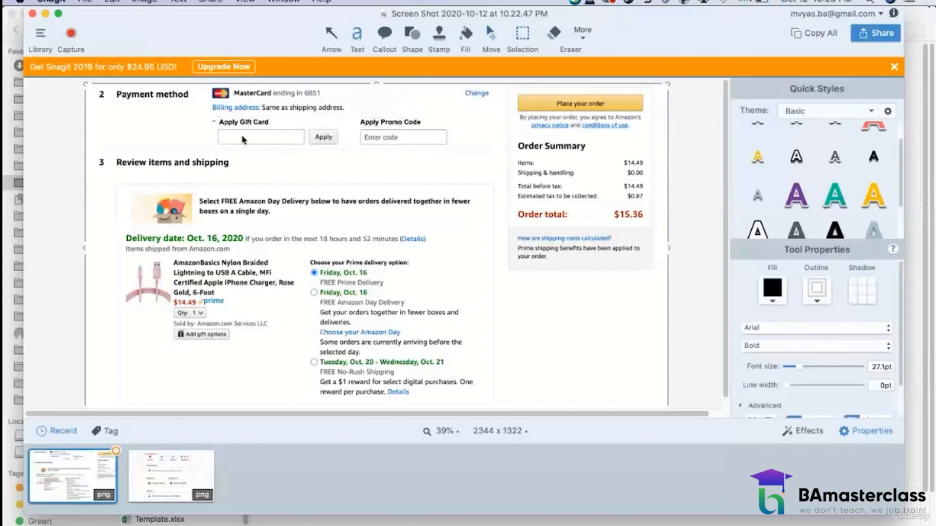
click(227, 137)
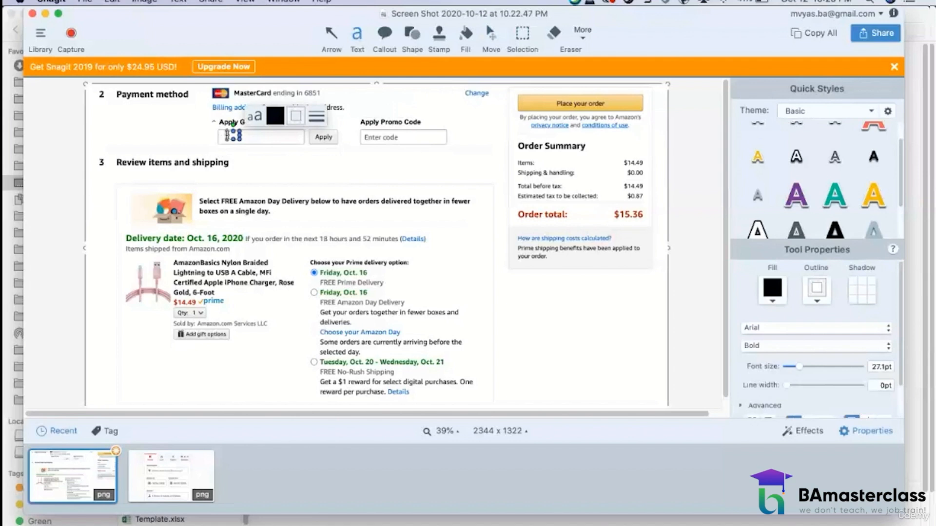
text(Gift)
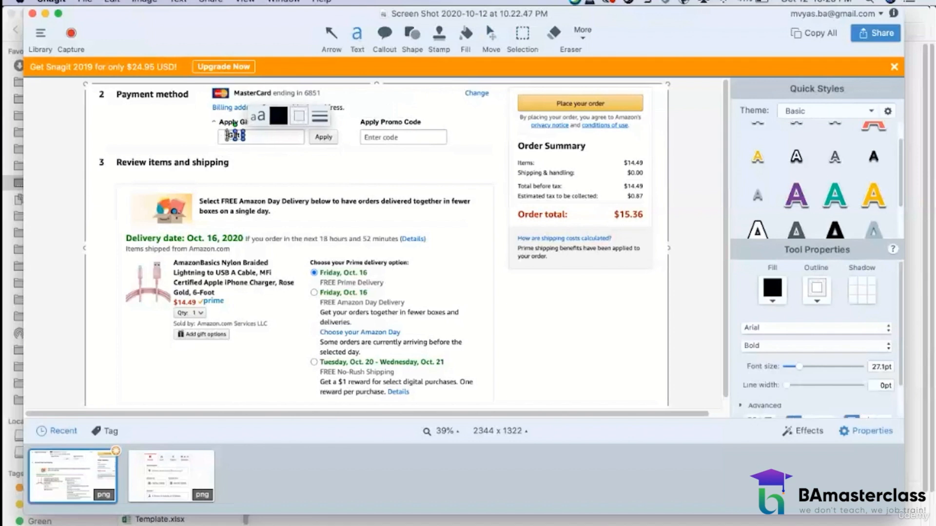
text( Card Number)
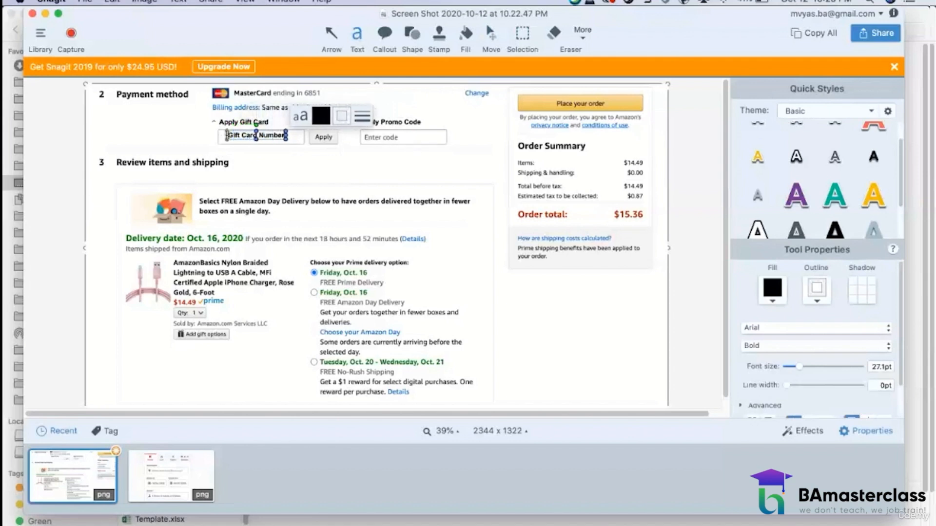
Step: Format the "Gift Card Number" text as light gray Regular and move it to the left edge inside its box
key(super+a)
click(320, 117)
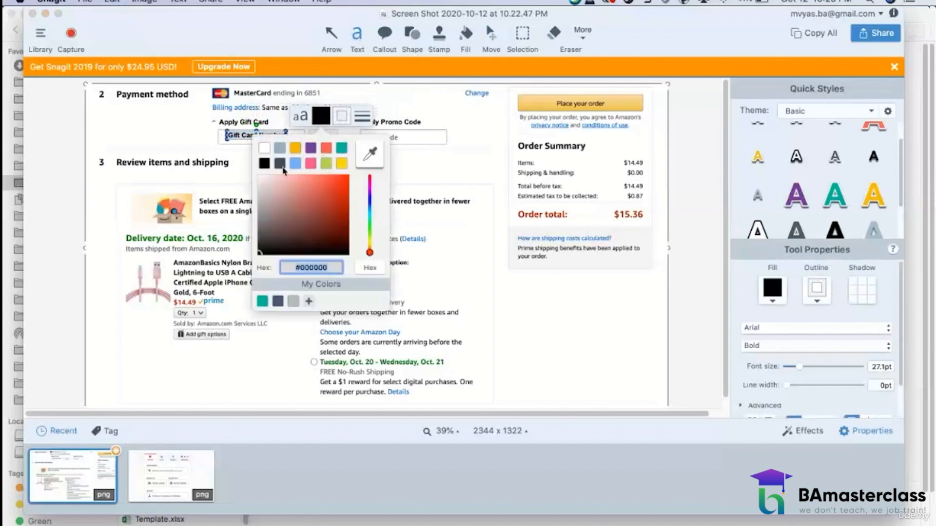
click(293, 302)
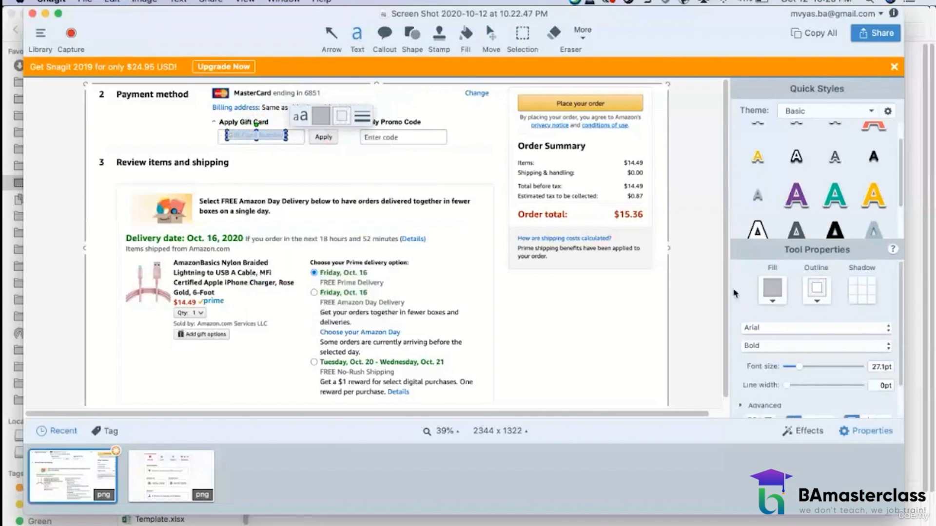
click(761, 346)
click(755, 320)
click(489, 36)
drag(270, 132, 262, 140)
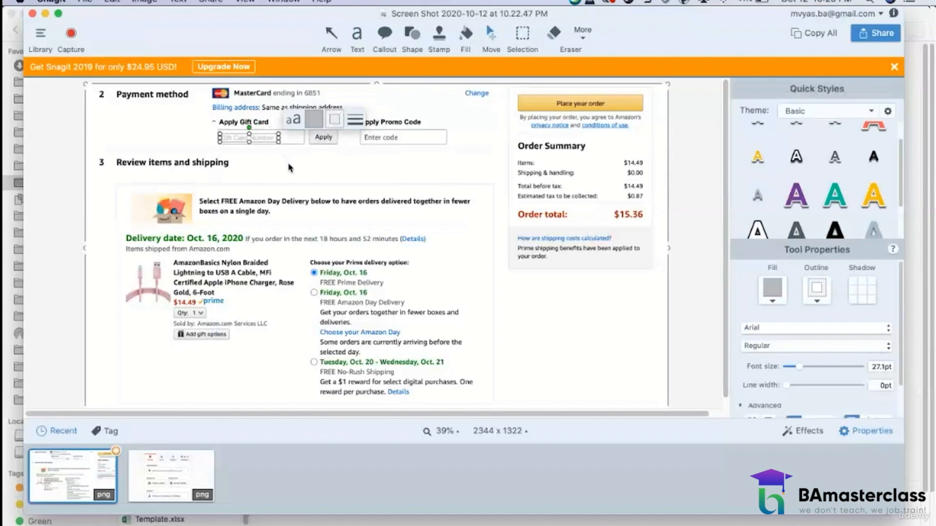
Step: Change the fill of the "Gift Card Number" placeholder text to a darker gray
double_click(270, 139)
click(313, 120)
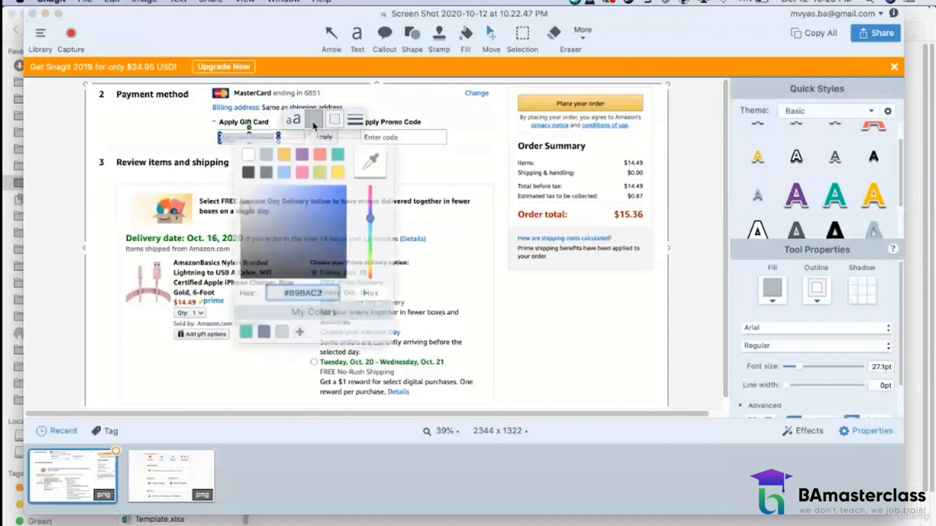
drag(258, 203, 254, 210)
click(435, 268)
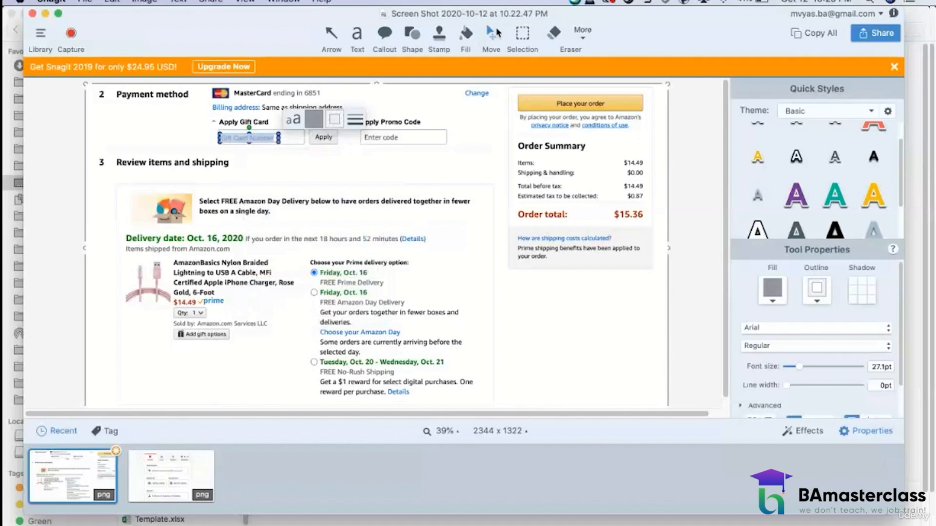
click(410, 149)
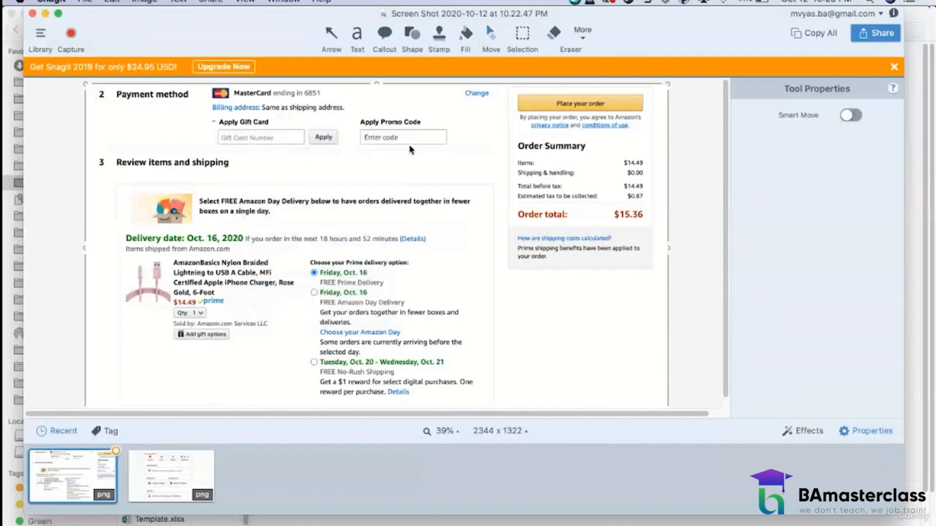
click(251, 140)
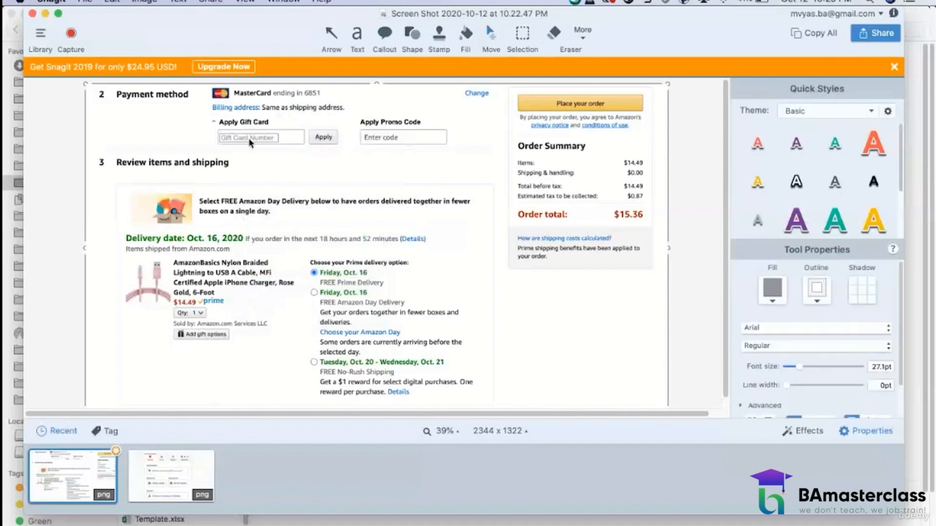
click(337, 169)
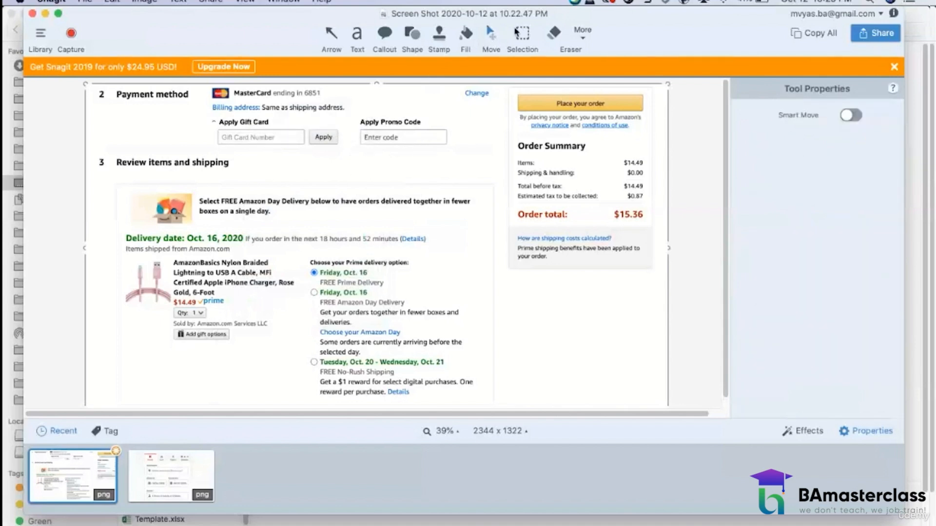
Step: Cover the "Enter code" text in the box under "Apply Promo Code" with a blank background patch and flatten it into the image
click(520, 32)
drag(372, 162, 383, 145)
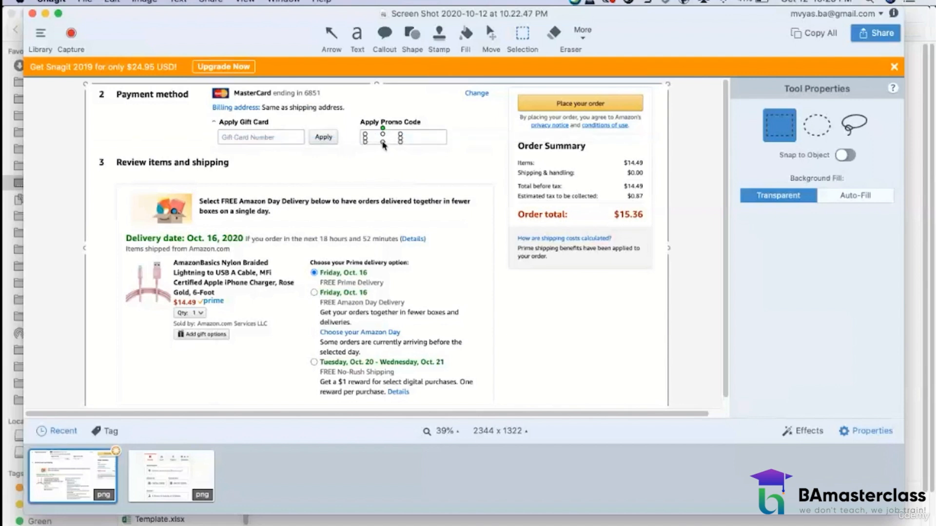
click(490, 39)
drag(388, 137, 387, 140)
click(402, 178)
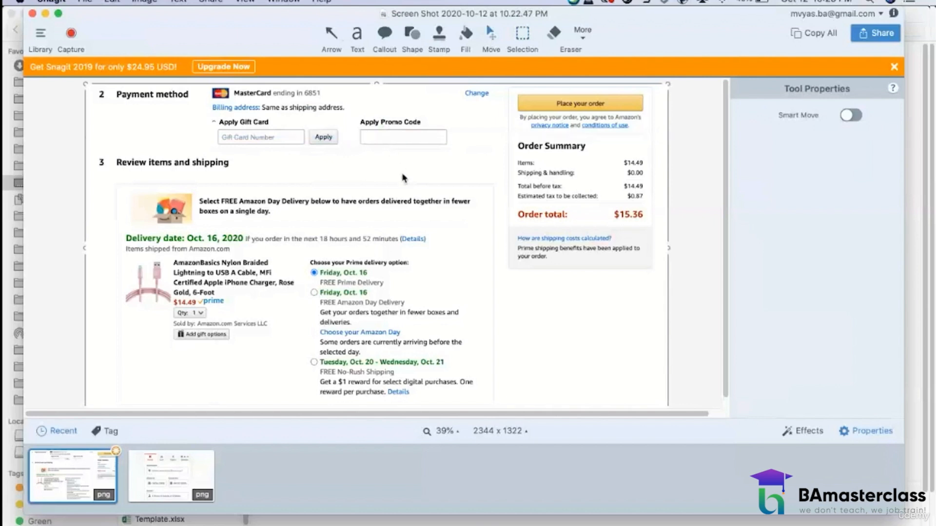
right_click(403, 176)
click(388, 139)
click(376, 137)
right_click(378, 140)
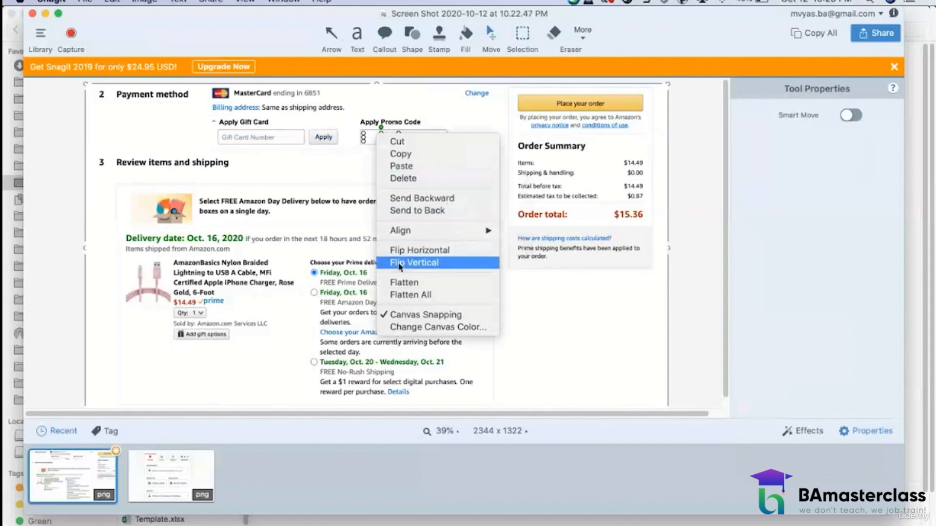
click(402, 282)
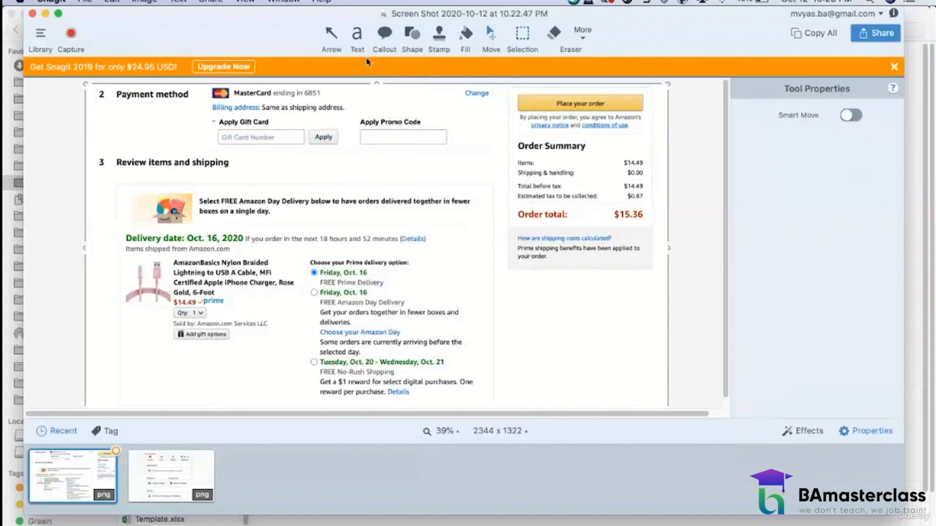
Step: Add the gray placeholder text "Promo Code" and move it inside the blank box under "Apply Promo Code"
click(356, 38)
click(332, 165)
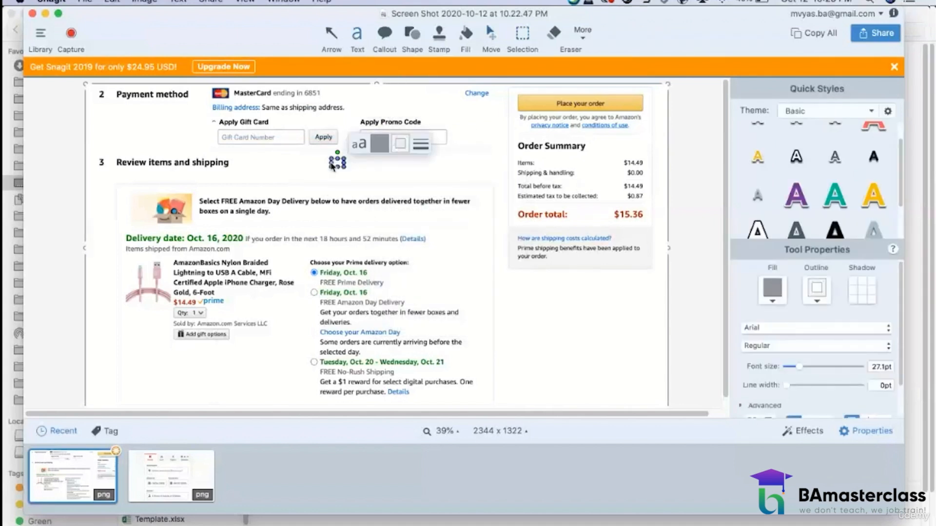
text(Promo Code)
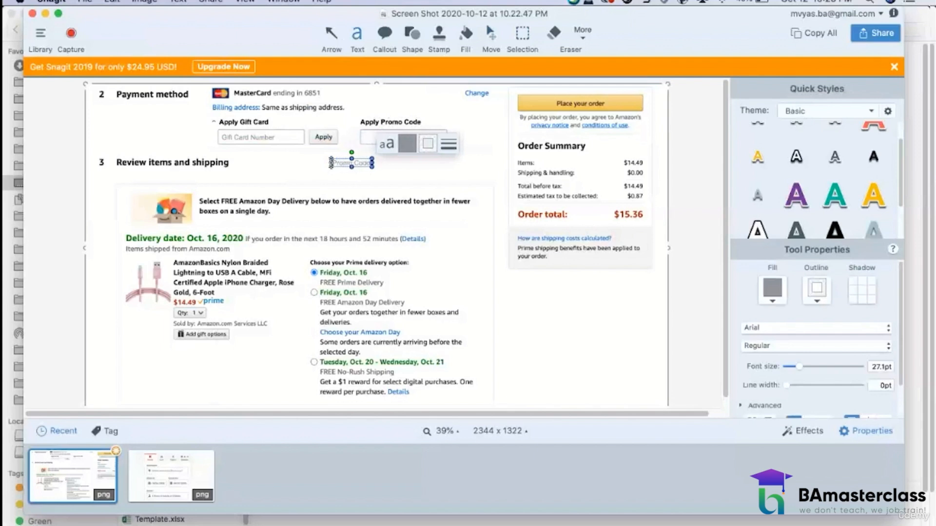
click(491, 39)
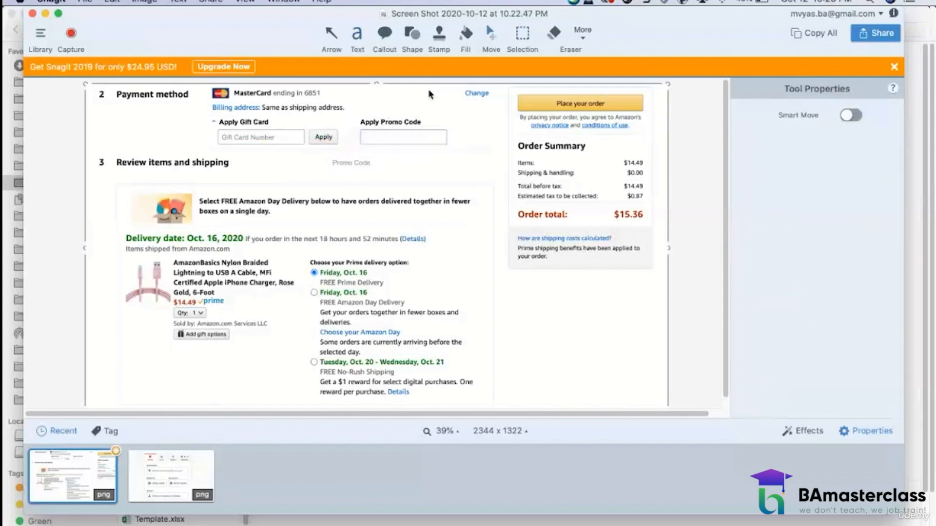
drag(359, 158, 393, 140)
click(386, 167)
Step: Duplicate the Apply button with a rectangular selection and place the copy just right of the "Promo Code" box
click(520, 43)
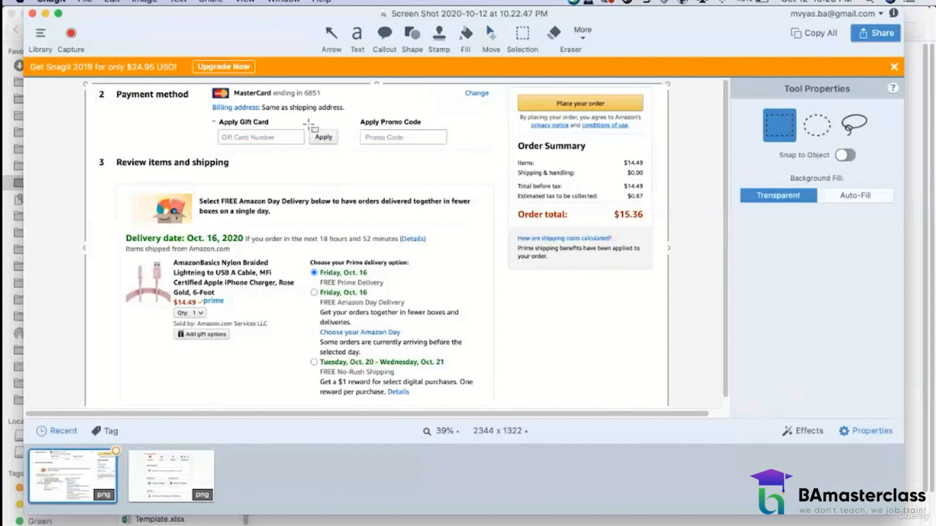
drag(307, 128, 342, 145)
drag(402, 149, 468, 146)
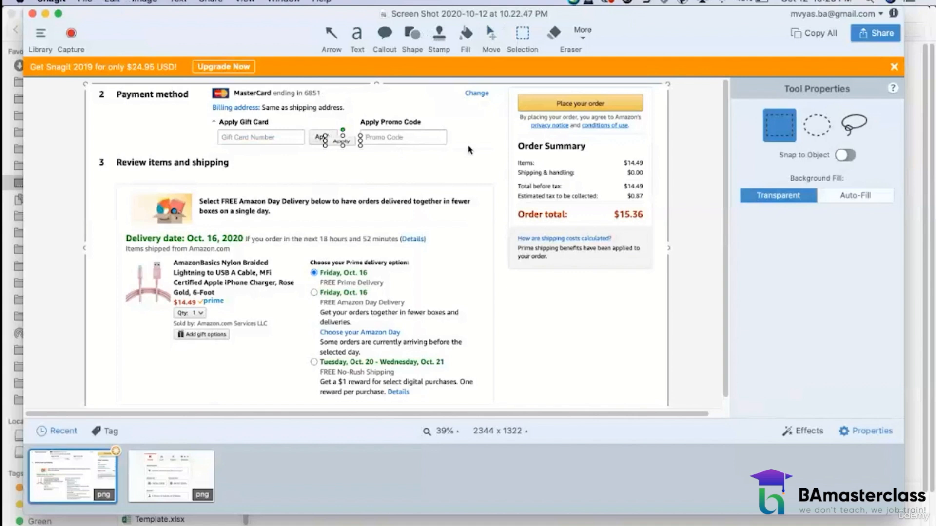
drag(336, 140, 463, 137)
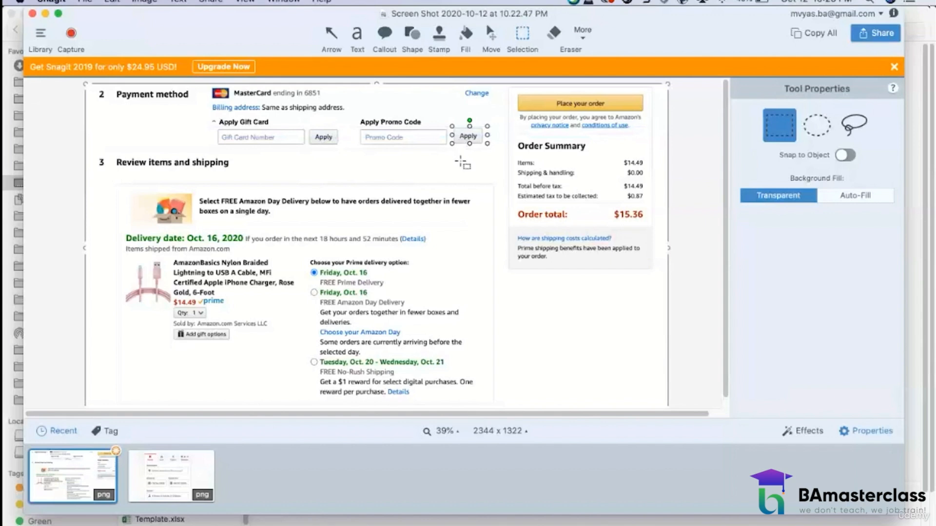
Step: Flatten the copied Apply button beside the "Promo Code" box, and cover its label with a flattened patch of blank button background
right_click(466, 135)
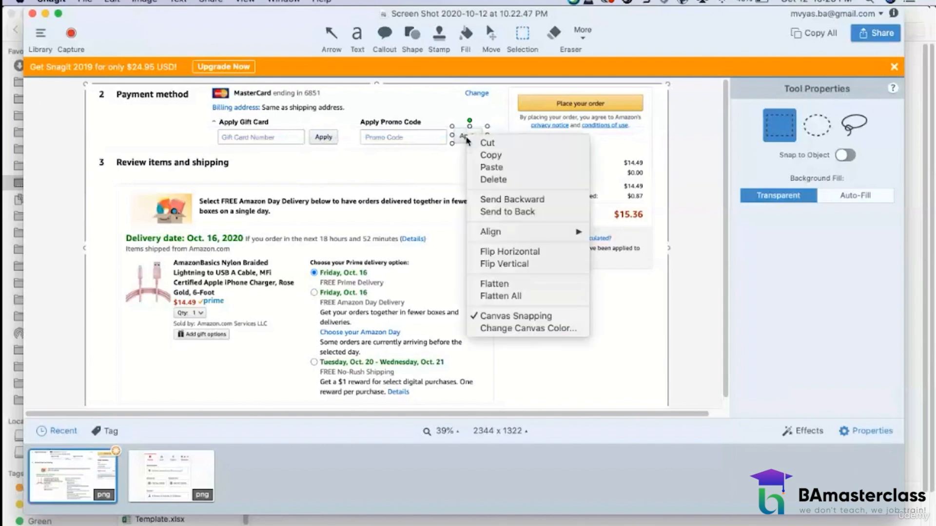
click(495, 284)
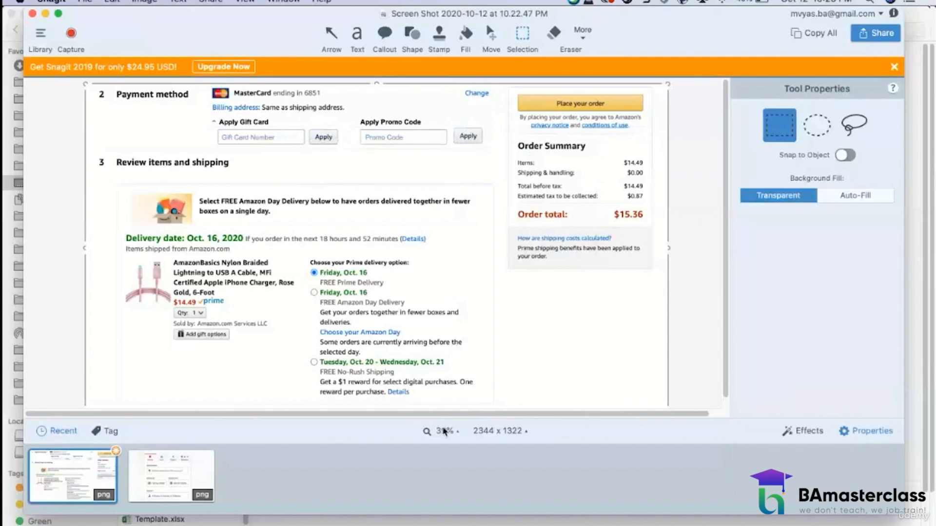
click(457, 433)
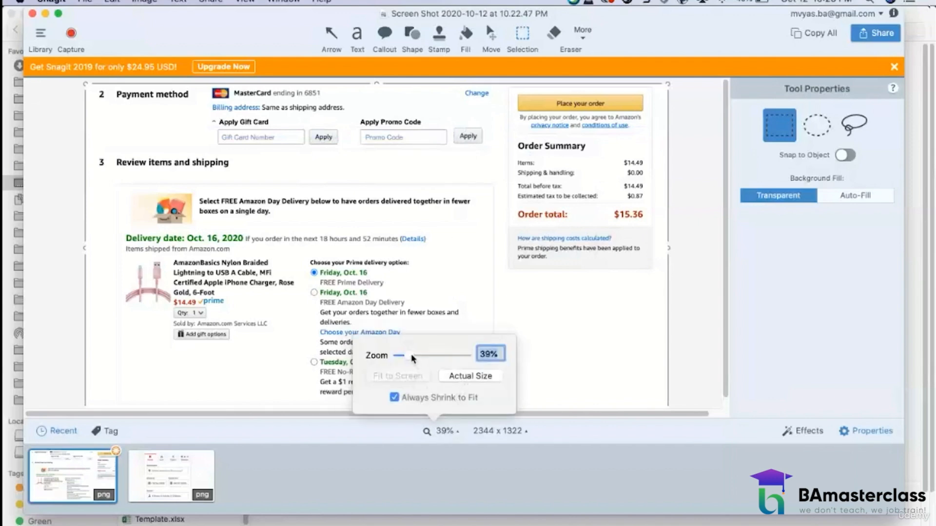
click(414, 356)
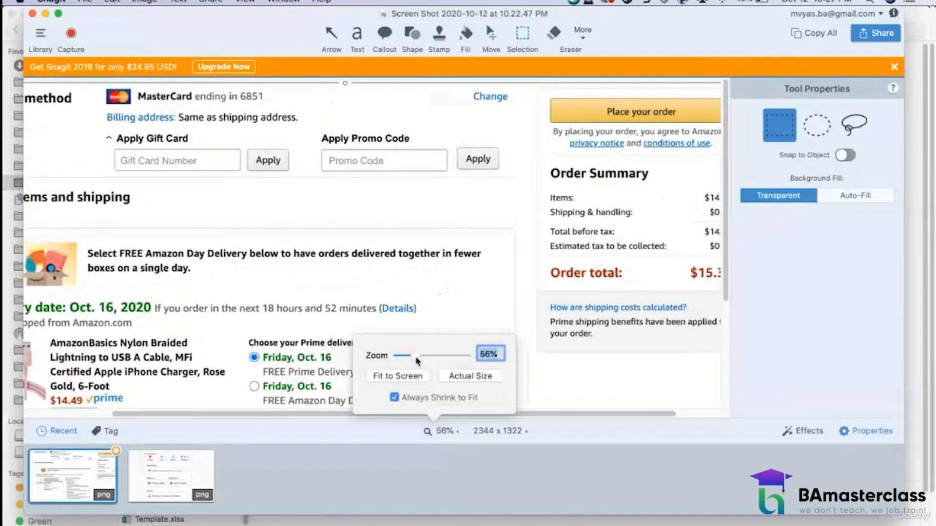
drag(415, 356, 425, 357)
click(521, 38)
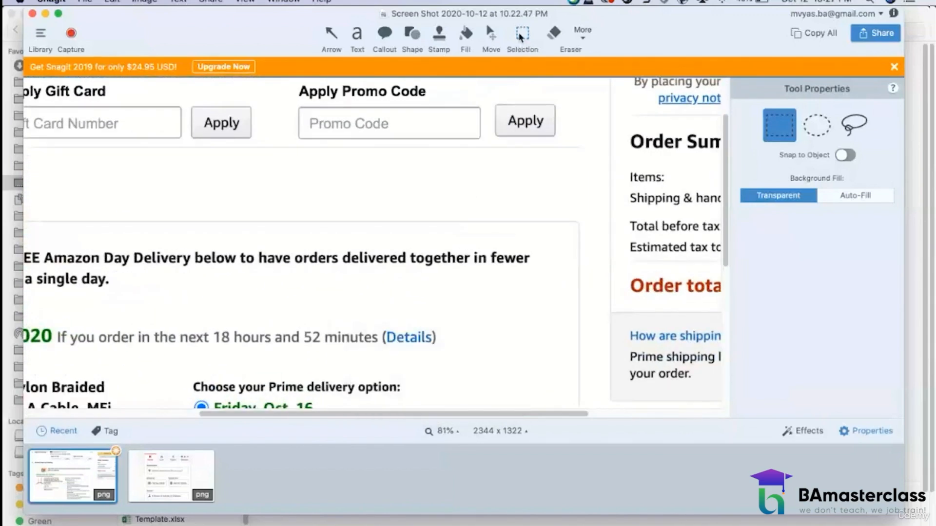
drag(502, 109, 548, 112)
key(super+c)
key(super+v)
mouse_move(546, 114)
mouse_down()
mouse_move(550, 129)
mouse_move(531, 121)
mouse_up()
right_click(530, 121)
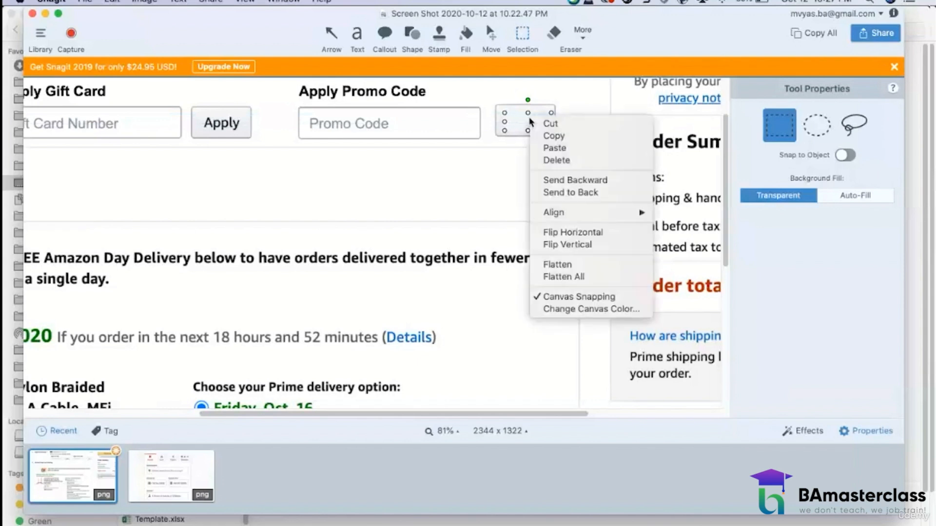
click(548, 264)
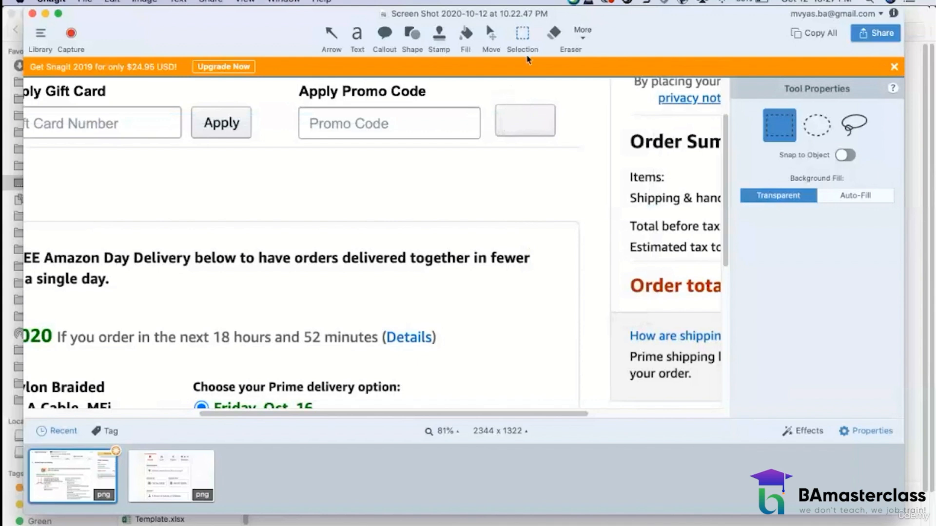
Step: Extend the blank button to about twice its width using a shifted copy of its end portion, flattened into the image
drag(502, 96, 582, 120)
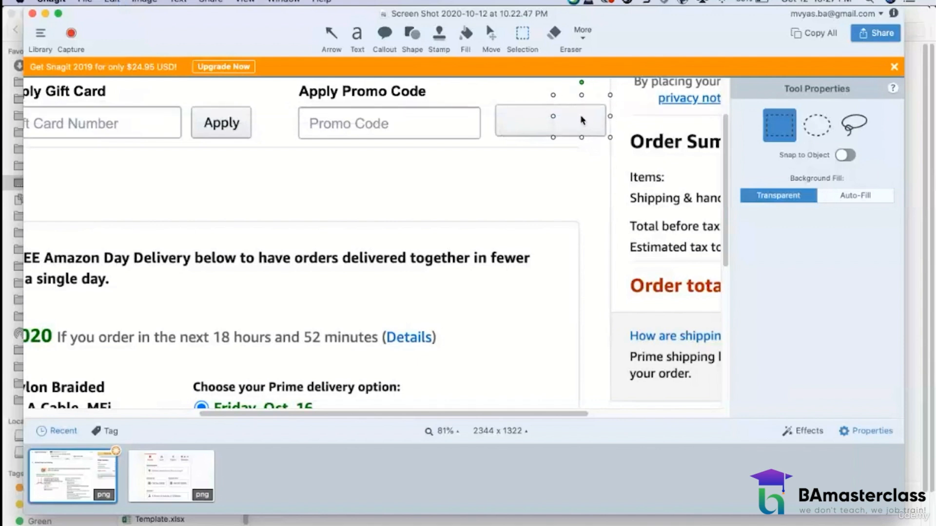
right_click(581, 117)
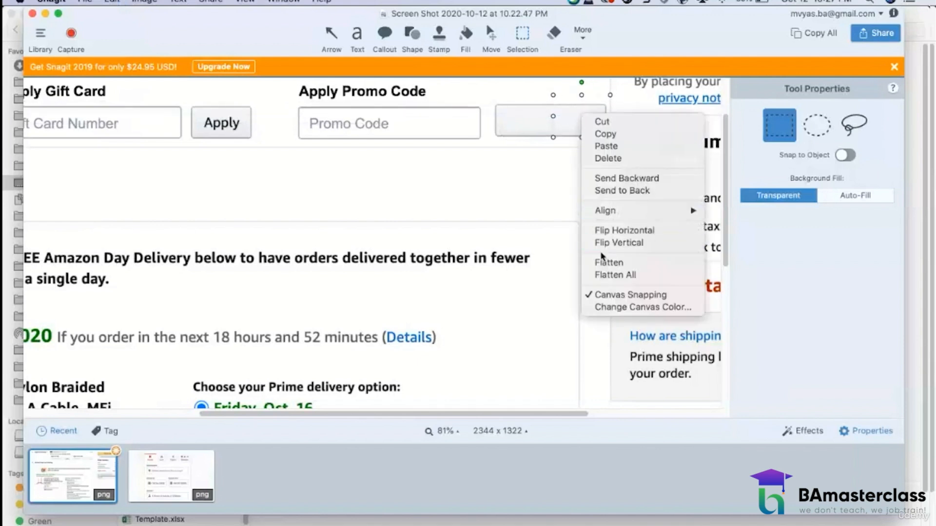
click(603, 265)
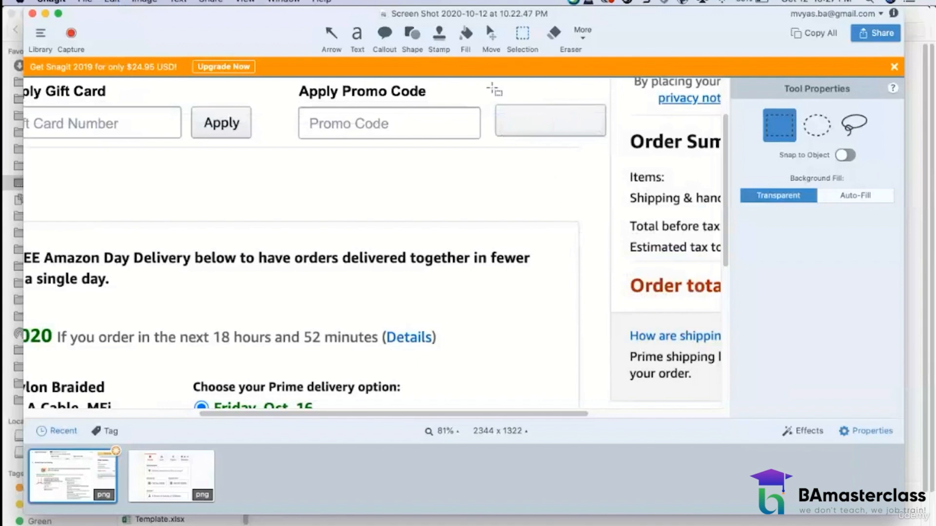
Step: Add the text "Apply Promo Code" over the widened blank button and select all of it
click(359, 39)
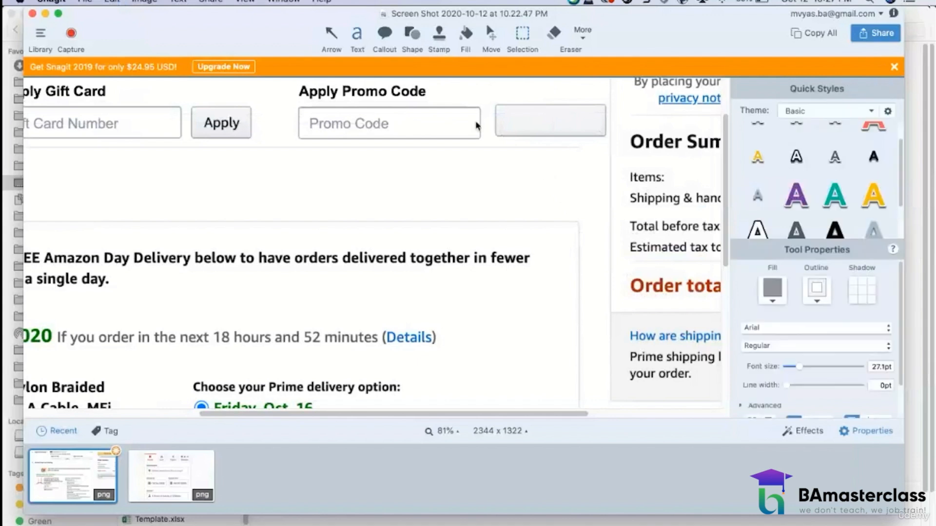
click(509, 122)
text(Apply)
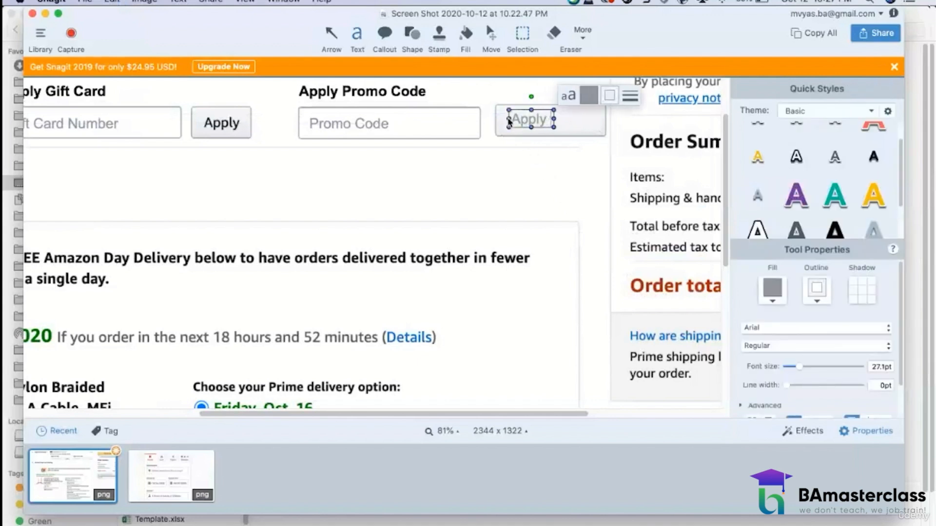
text( Promo Code)
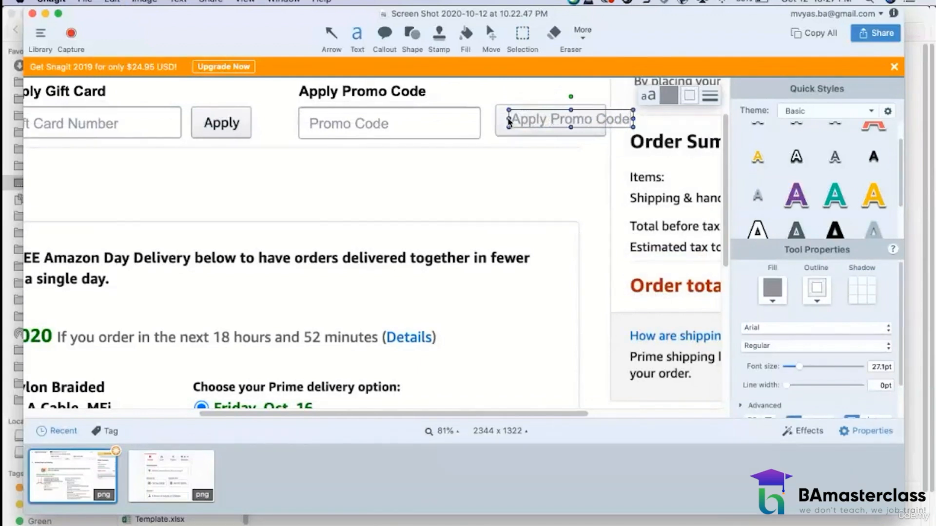
key(super+a)
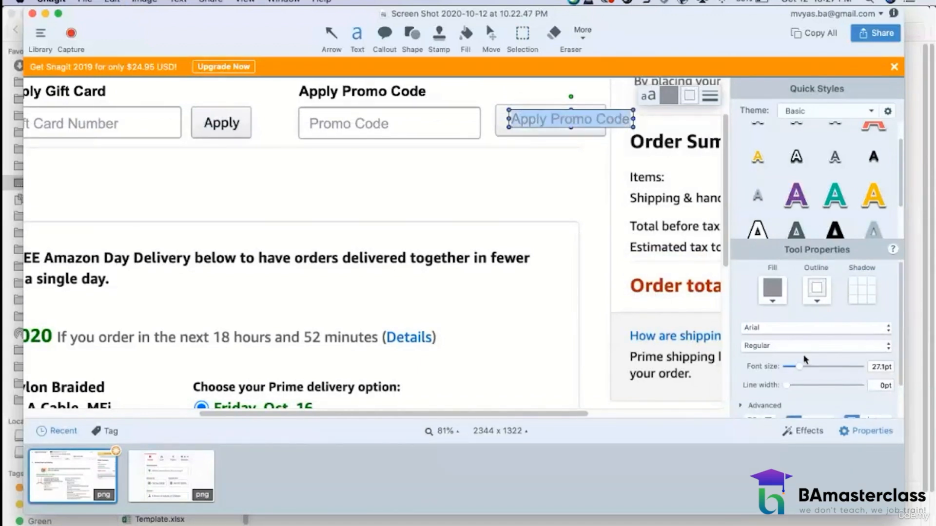
Step: Set the button text to 21.7 pt with black fill, and narrow and move its text box so "Apply Promo" sits inside the button
drag(799, 368, 796, 368)
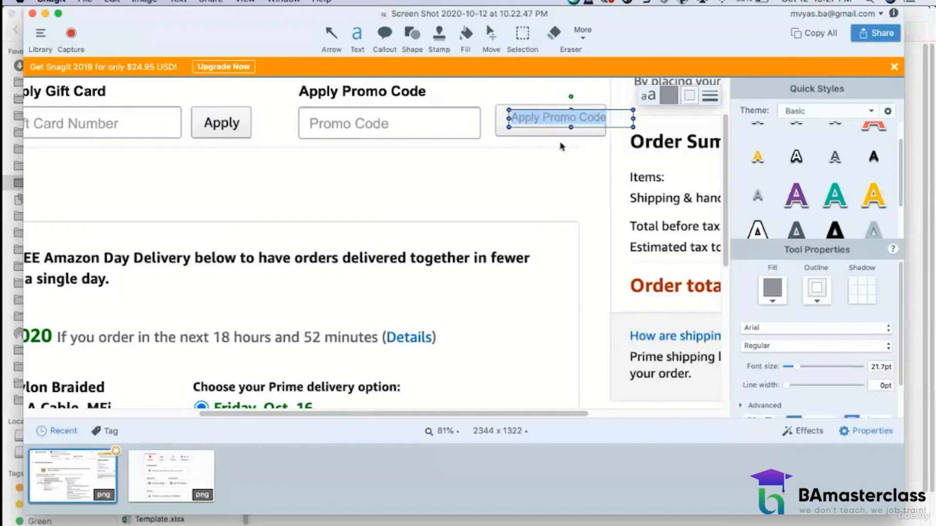
click(772, 294)
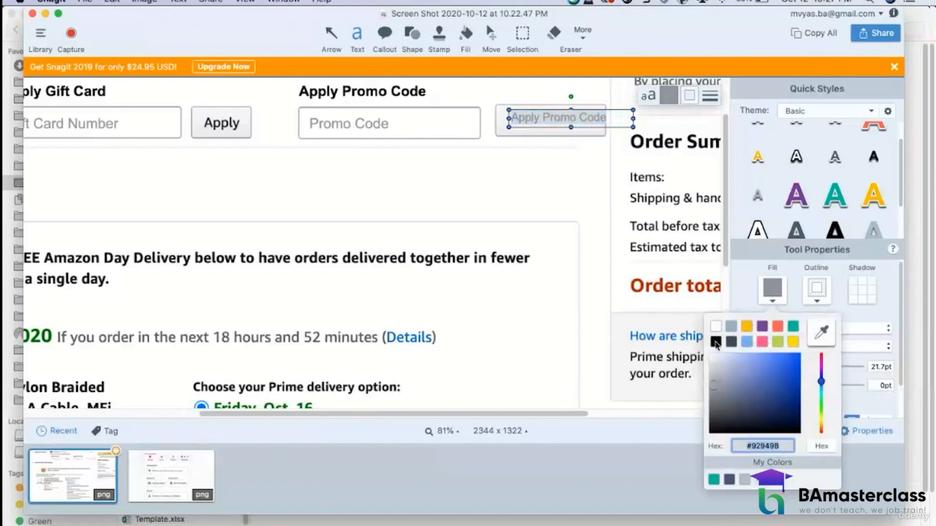
click(715, 342)
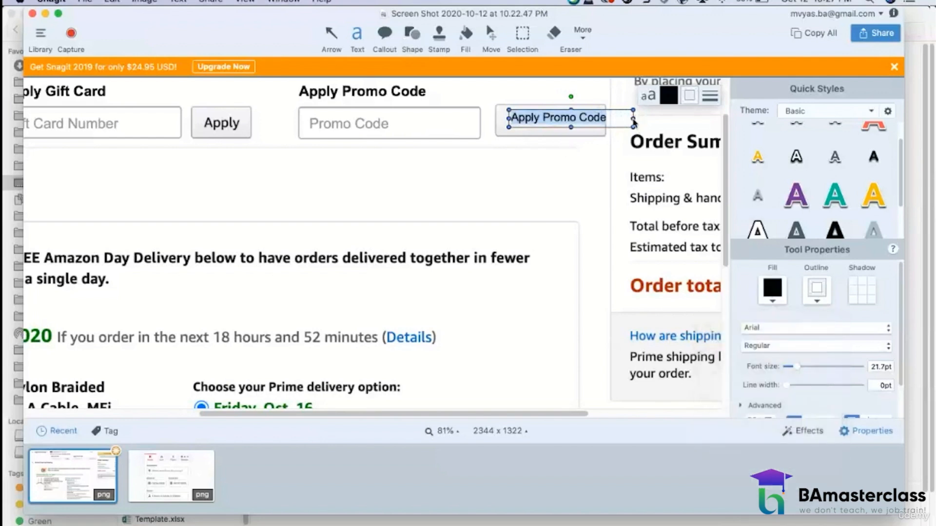
drag(633, 119, 608, 125)
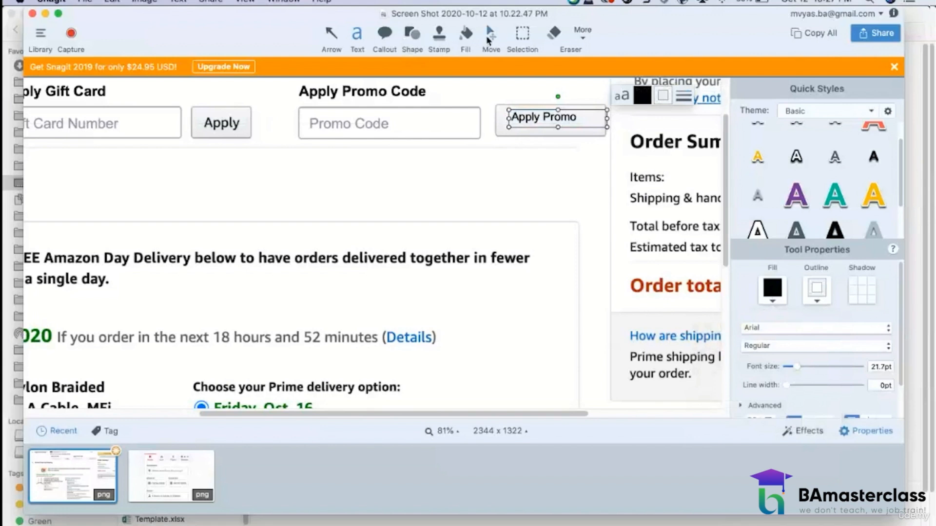
click(490, 36)
drag(553, 113, 550, 121)
click(492, 184)
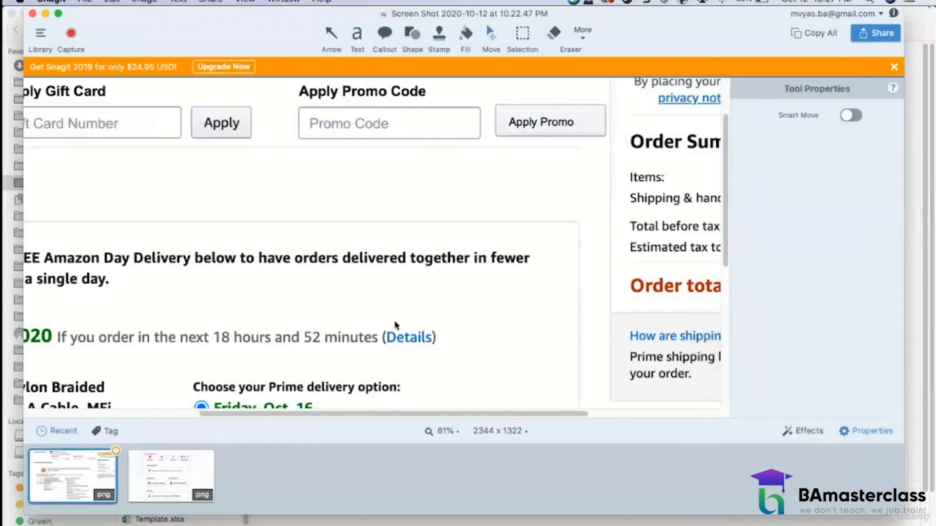
Step: Examine the whole checkout mockup at 39% zoom, including the separate gift card and promo code fields
scroll(280, 335, left, 5)
scroll(280, 334, up, 3)
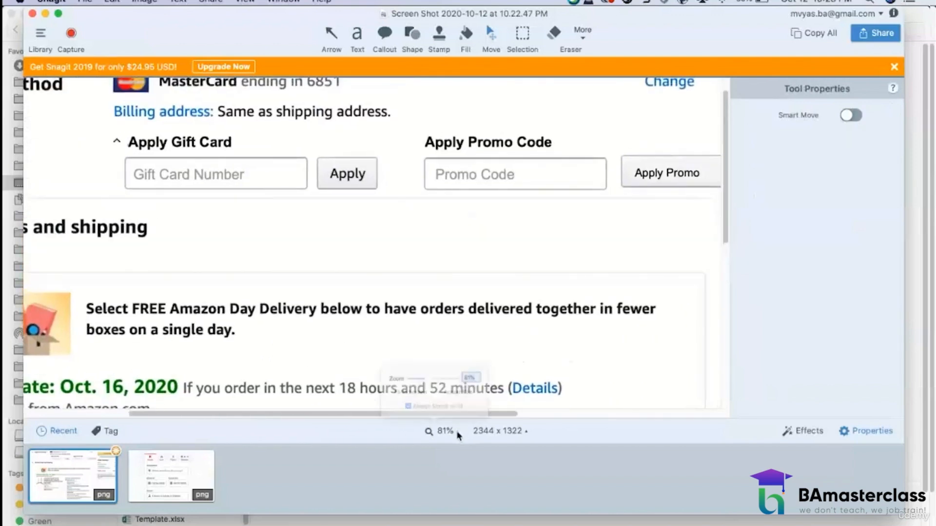
click(441, 430)
mouse_move(424, 356)
mouse_down()
mouse_move(396, 352)
mouse_move(408, 354)
mouse_up()
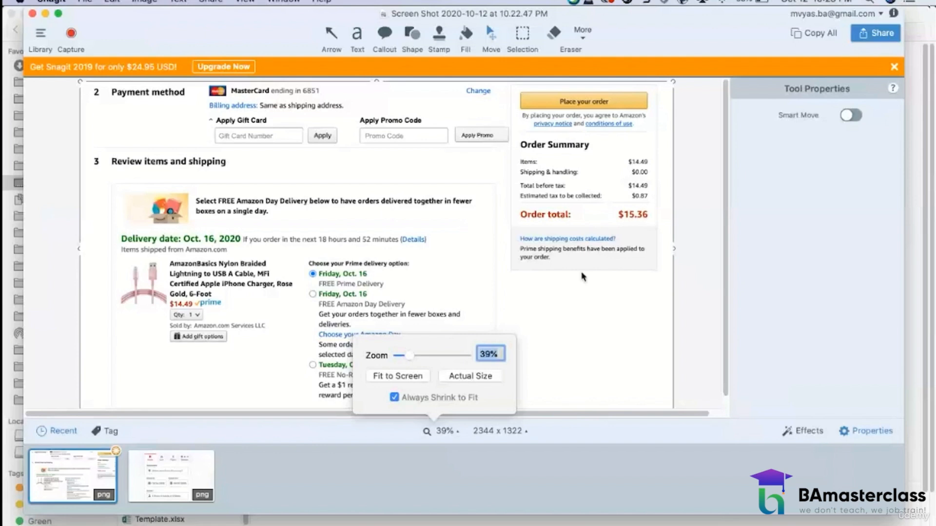
click(589, 309)
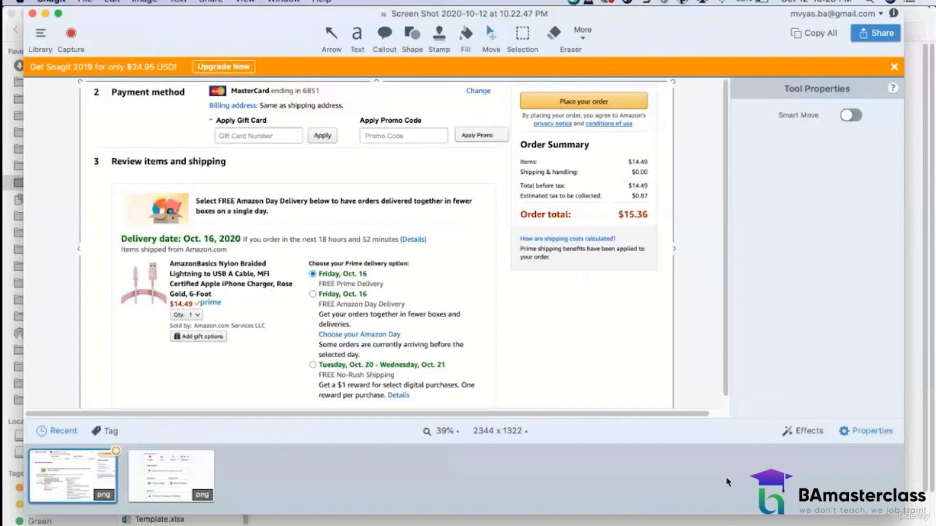
Step: Switch to Rally in Chrome and open the details of user story US7, "ability for user to add a promo code"
click(714, 524)
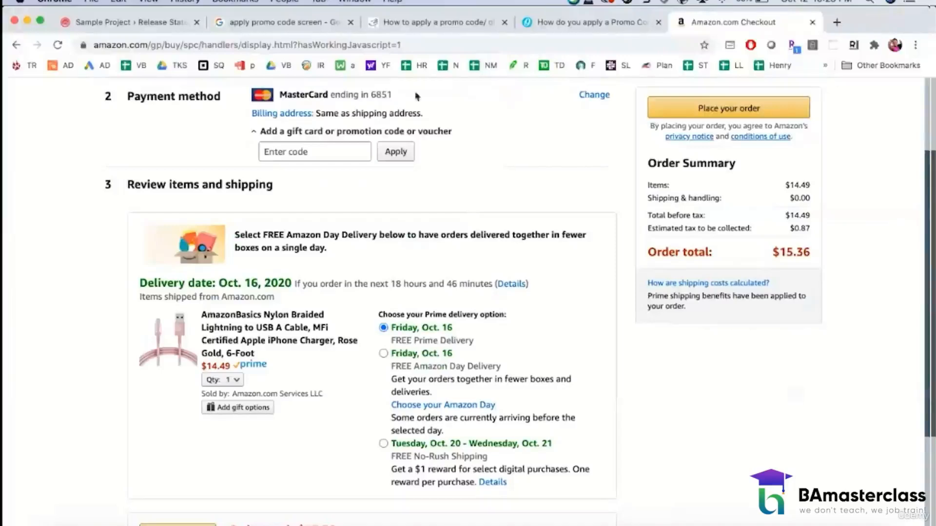
click(138, 27)
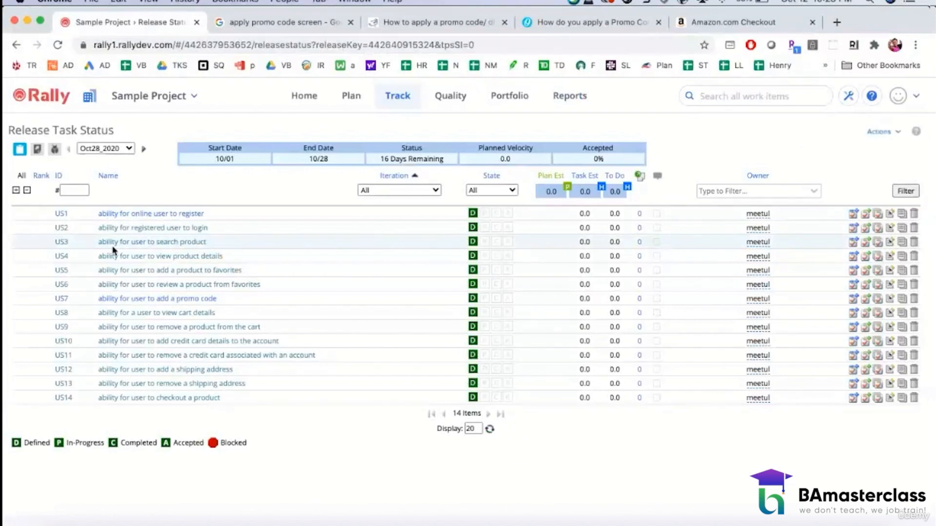
click(123, 299)
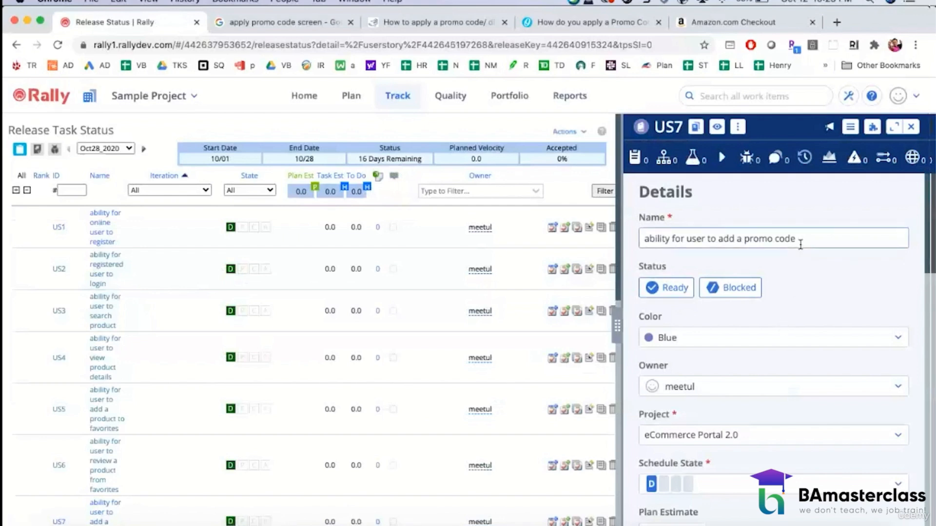
Step: Rename US7 to "As an online user, I want an ability to apply a promo code while I checkout so that I have an ability to get a discount"
drag(800, 244, 637, 244)
text(As a lo)
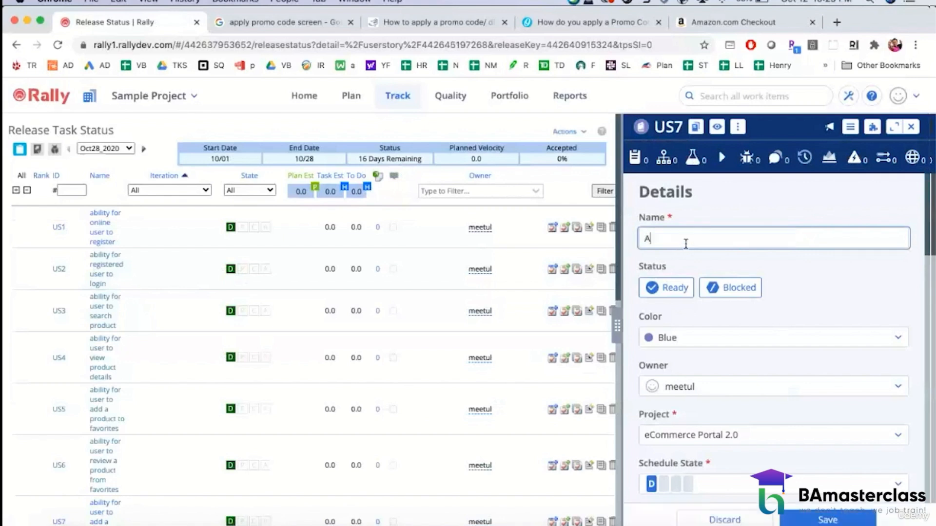
key(BackSpace)
text(og)
key(BackSpace)
key(BackSpace)
key(BackSpace)
text(n online user, I want an ab)
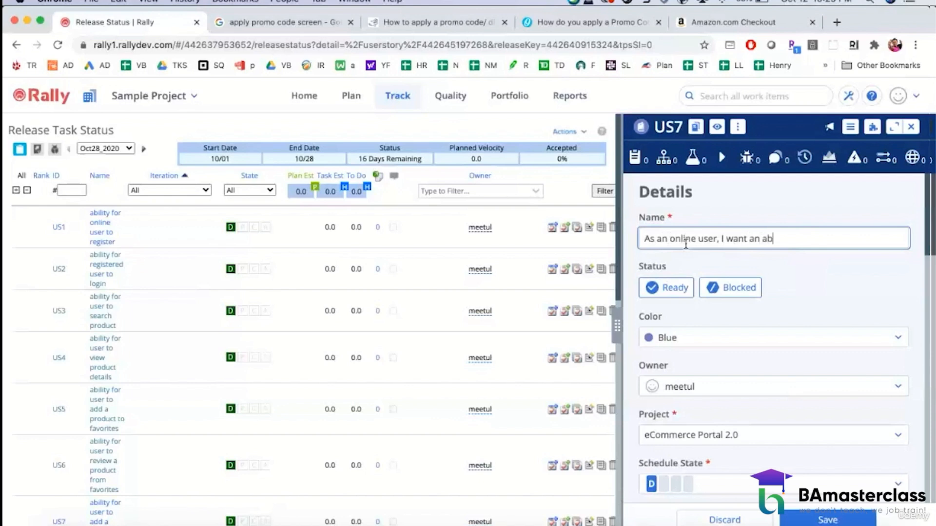
text(ility to apply a promo )
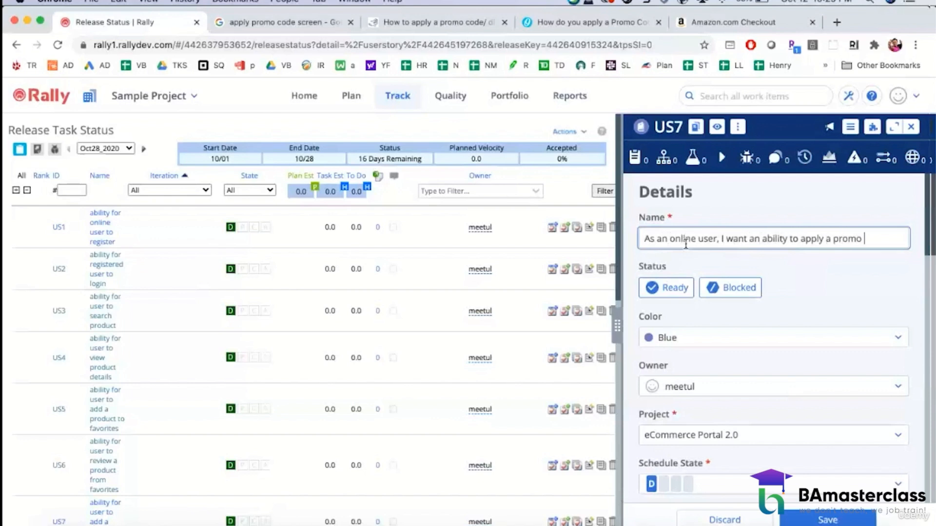
text(code t)
key(BackSpace)
text(whi)
key(BackSpace)
key(BackSpace)
key(BackSpace)
text(while I che)
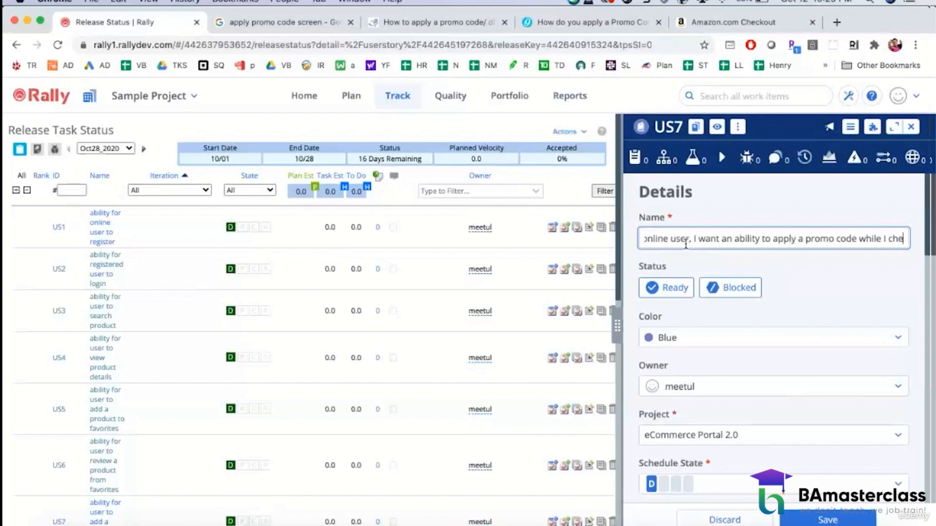
text(ckout so)
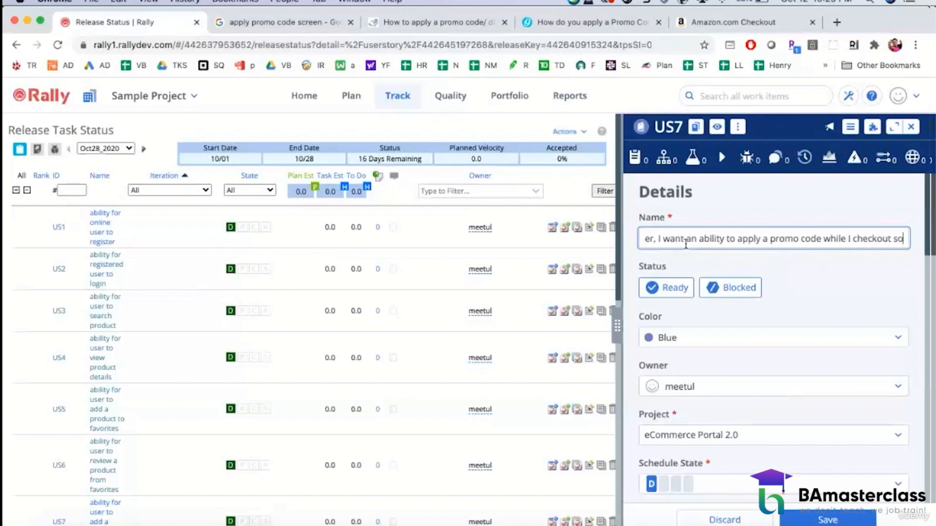
text( that I have)
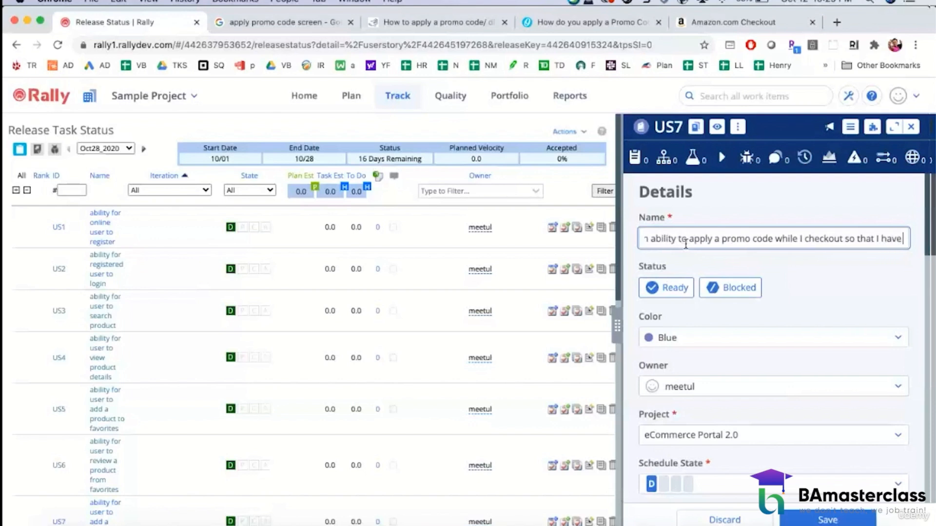
text( an ability to)
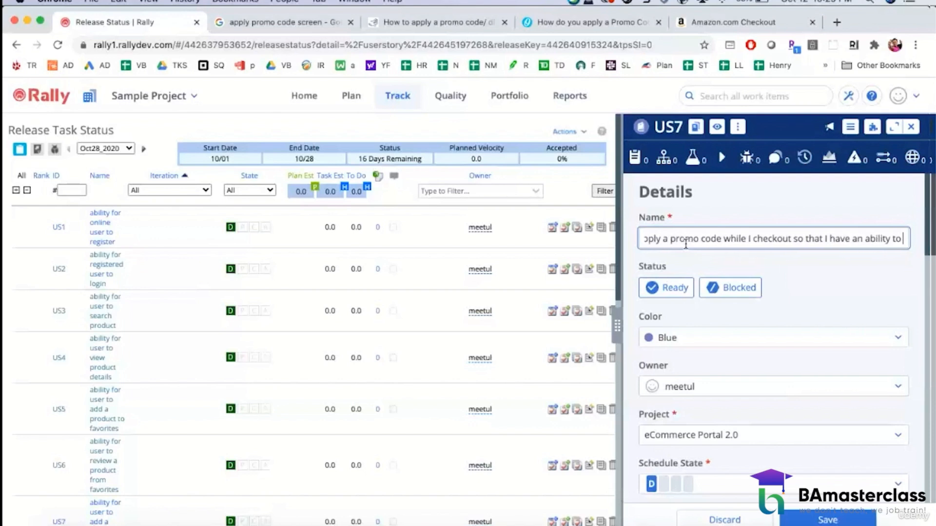
text( get a)
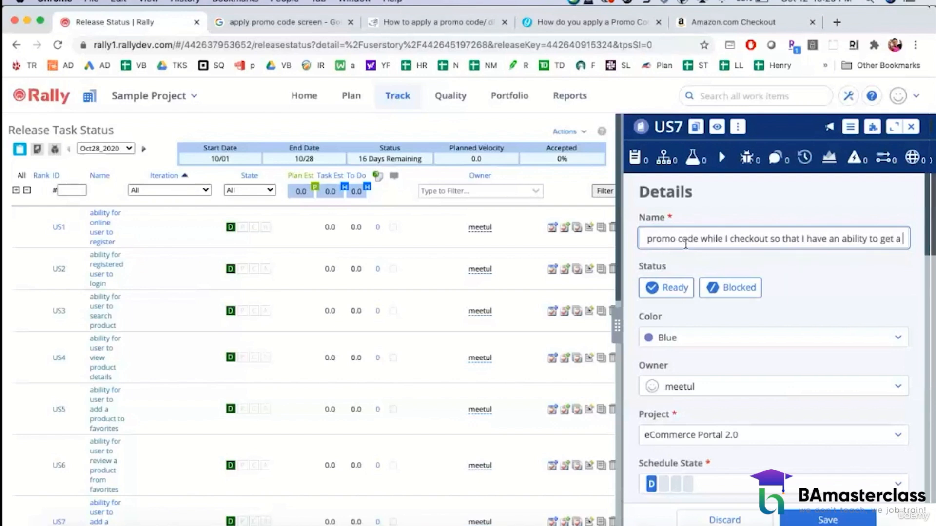
text( discount)
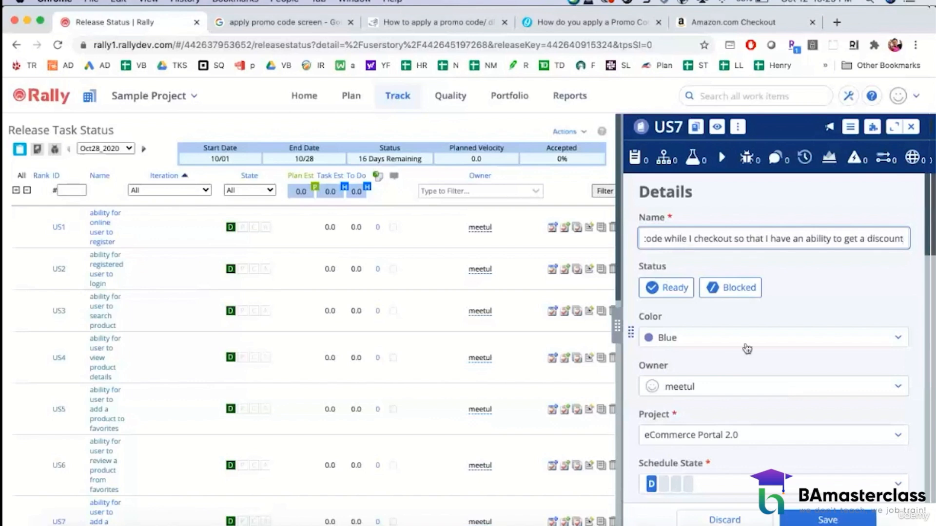
scroll(755, 358, down, 3)
scroll(755, 358, down, 3)
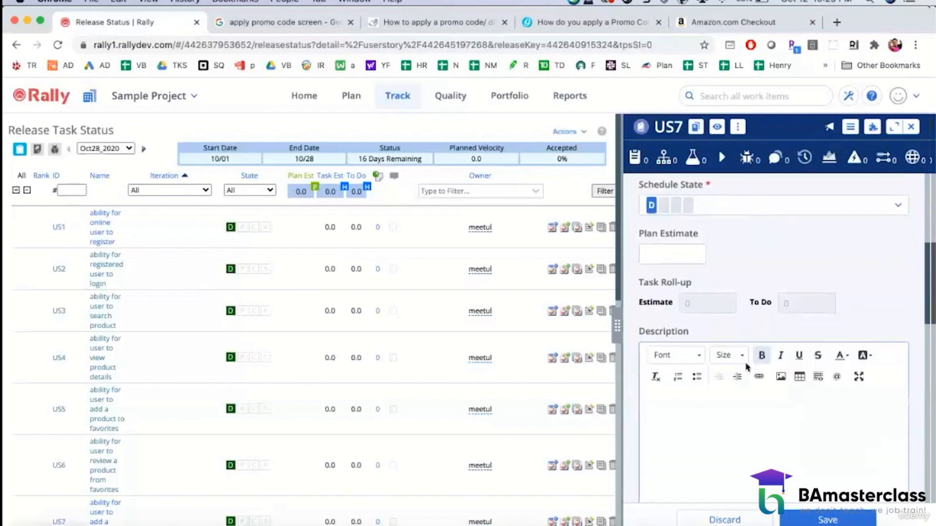
Step: Begin the US7 description with the heading "Acceptance Criteria:" and the line "1) Display the following 2 options"
click(687, 414)
text(Acceptance )
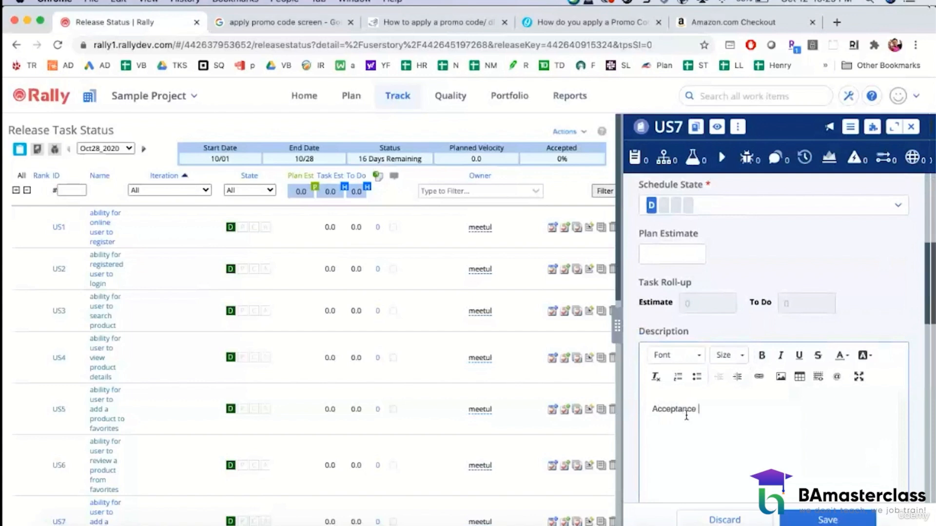
text(Criteria:)
key(Return)
text(1) Displ)
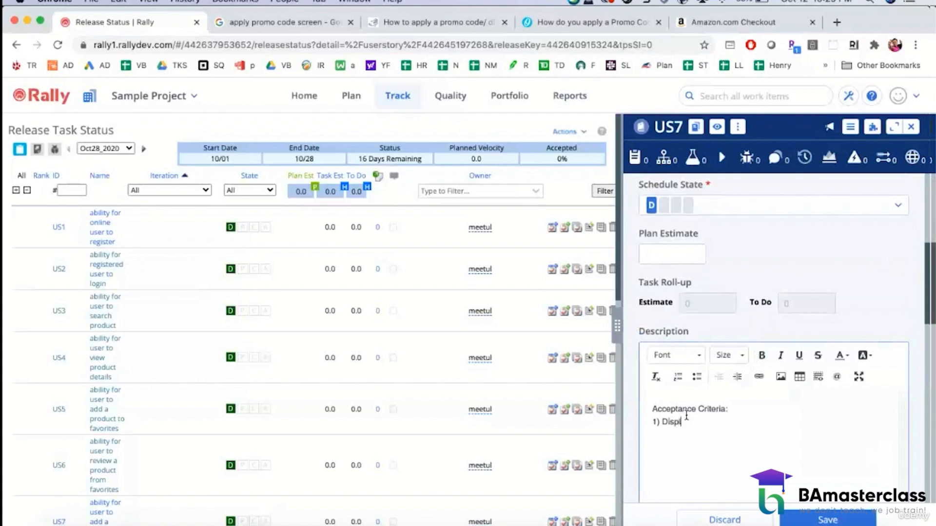
text(ay the following 2 options)
text(App)
key(BackSpace)
key(BackSpace)
key(BackSpace)
key(BackSpace)
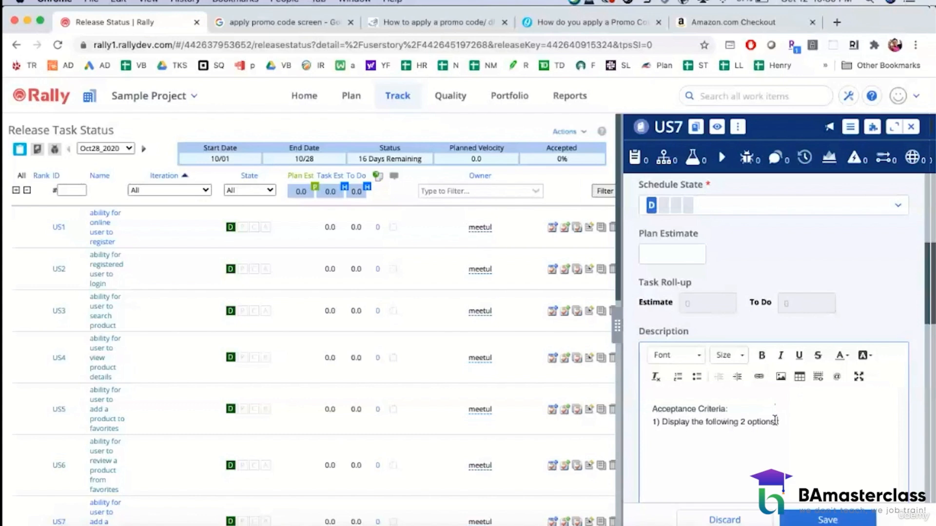
Step: Extend criterion 1 with the reference "(see Attached wireframe):"
text((see Attached wireframe)
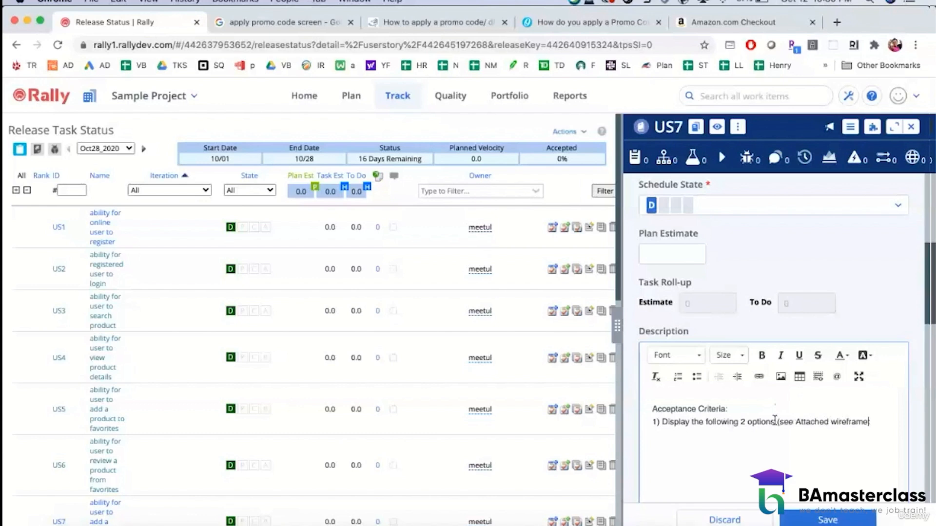
text():)
Step: Insert a table with 3 rows, 7 columns and first-row headers below criterion 1
click(799, 377)
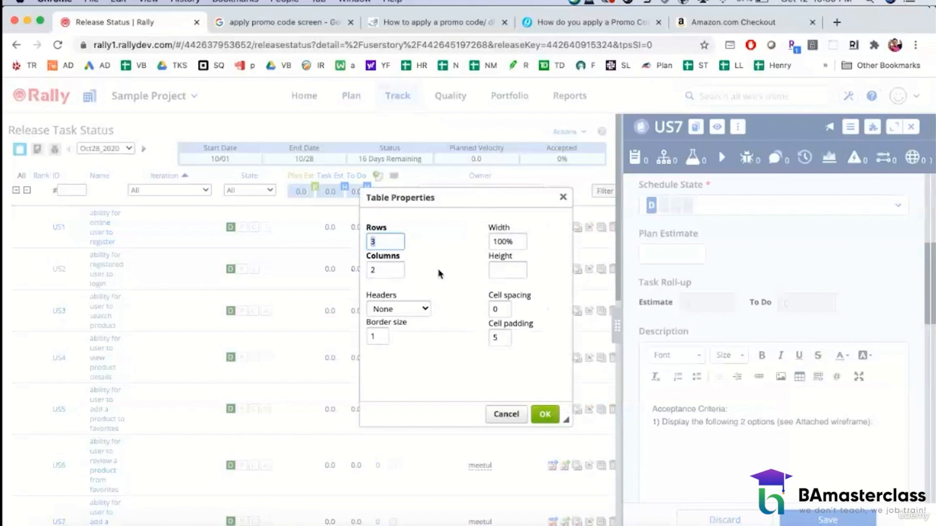
click(387, 272)
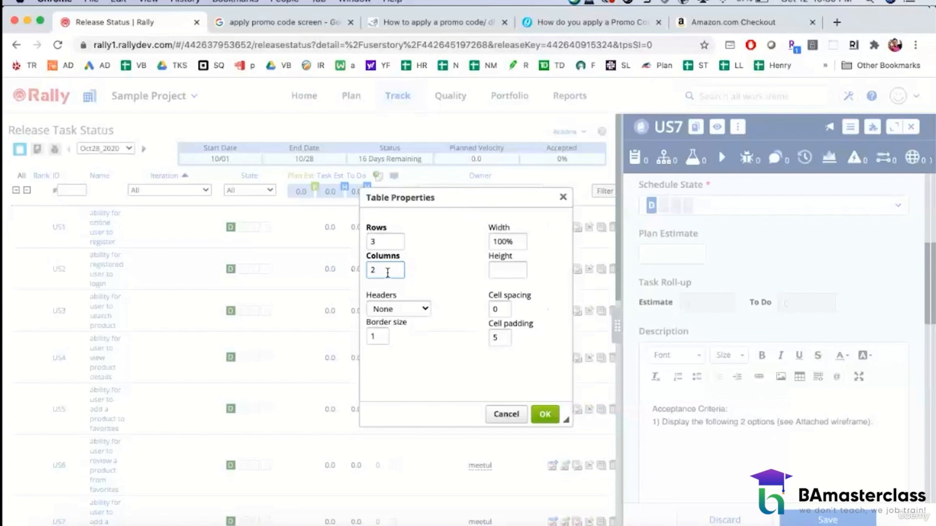
drag(382, 271, 367, 273)
text(7)
click(425, 309)
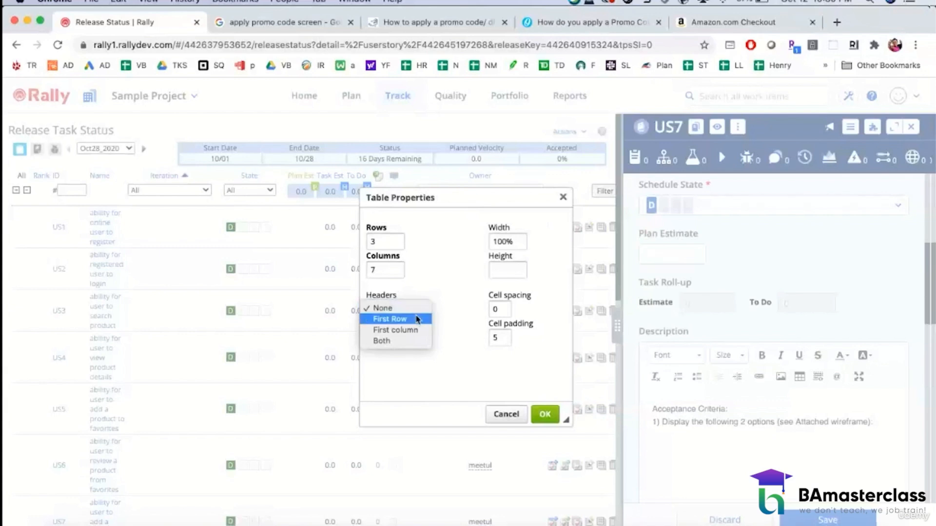
click(414, 320)
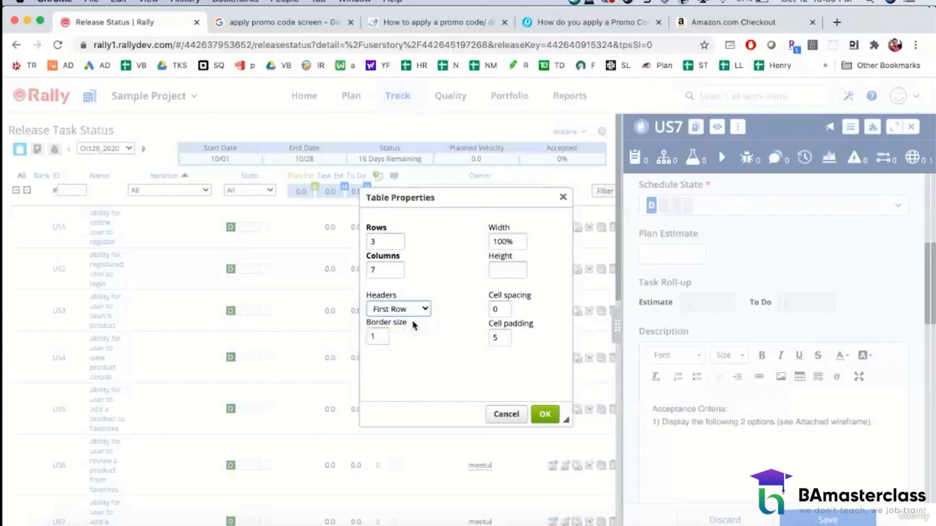
click(544, 415)
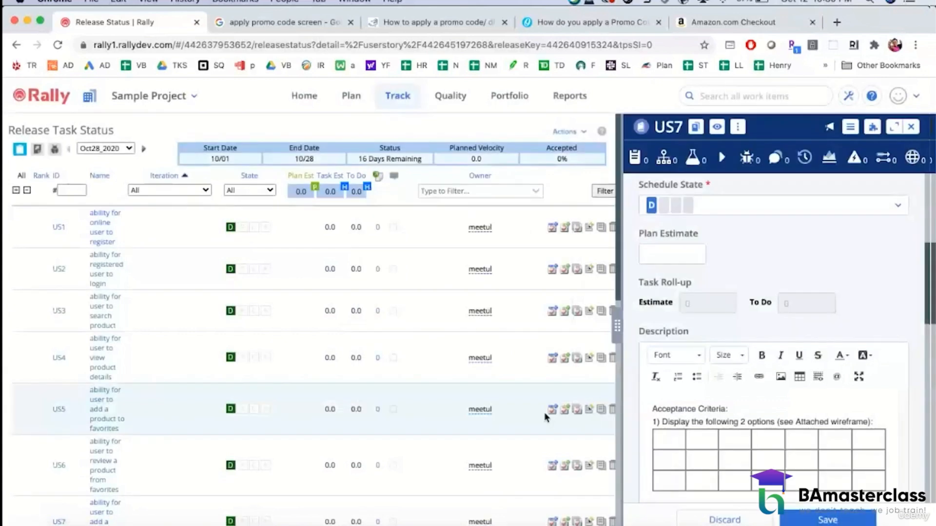
Step: Enter the first three table column headers as "Field Name", "Field Type" and "Red?"
text(Fi)
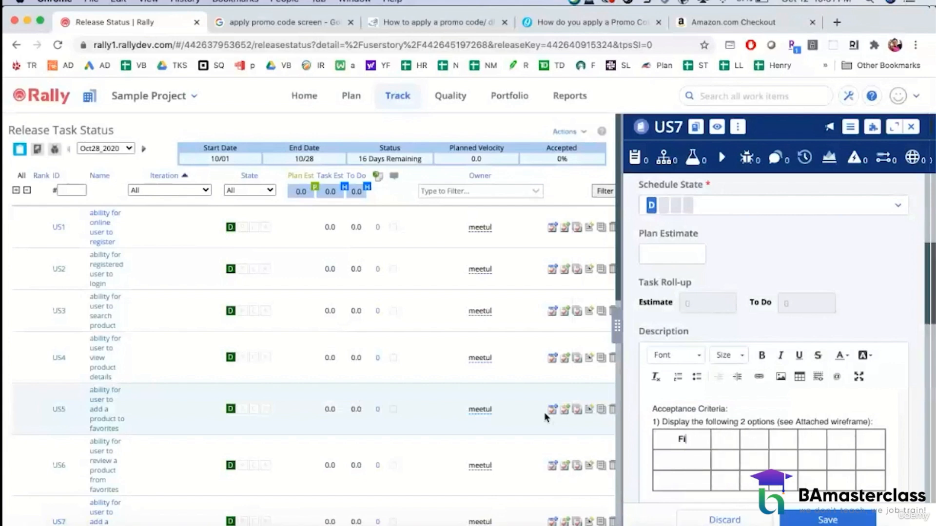
text(eld Name)
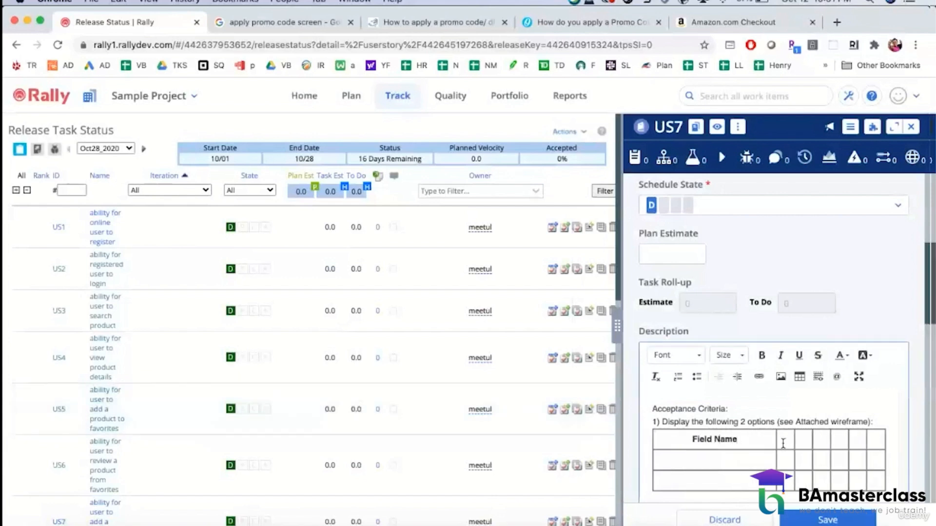
click(786, 442)
text(Fiel)
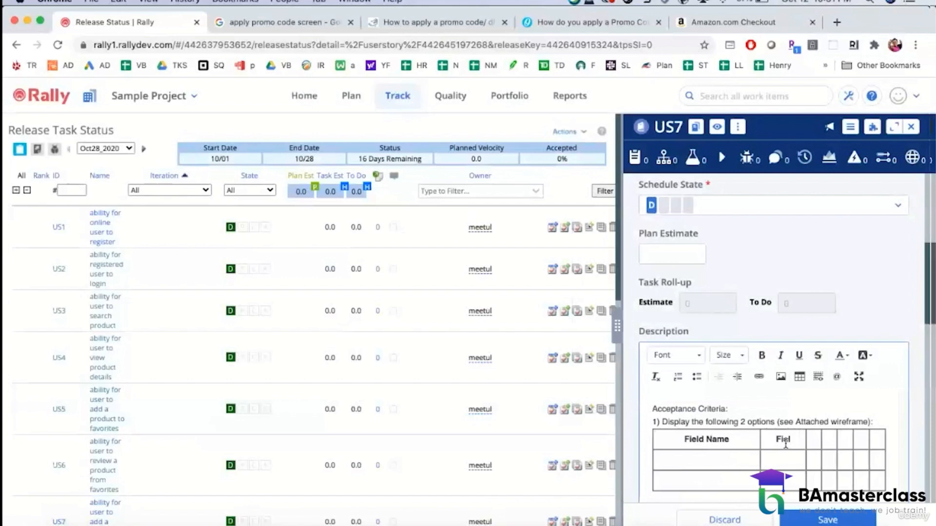
text(d Type)
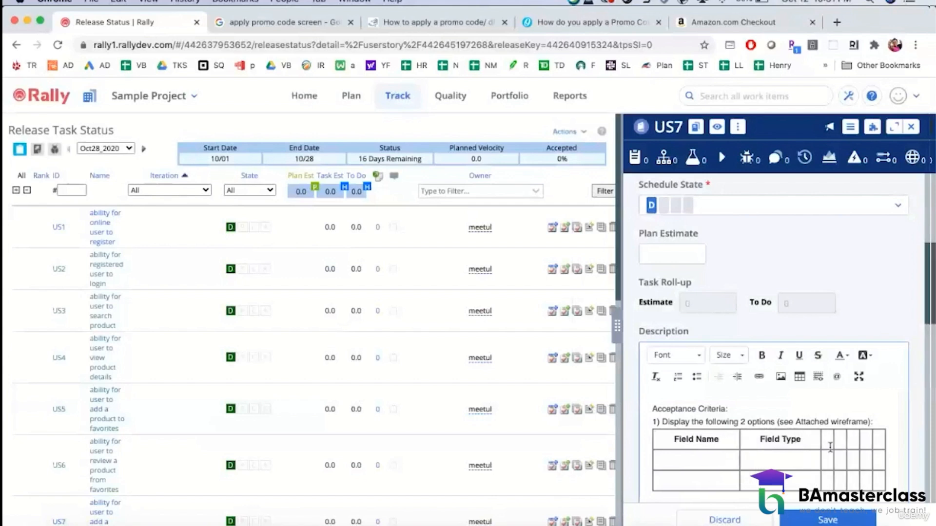
click(827, 441)
text(F)
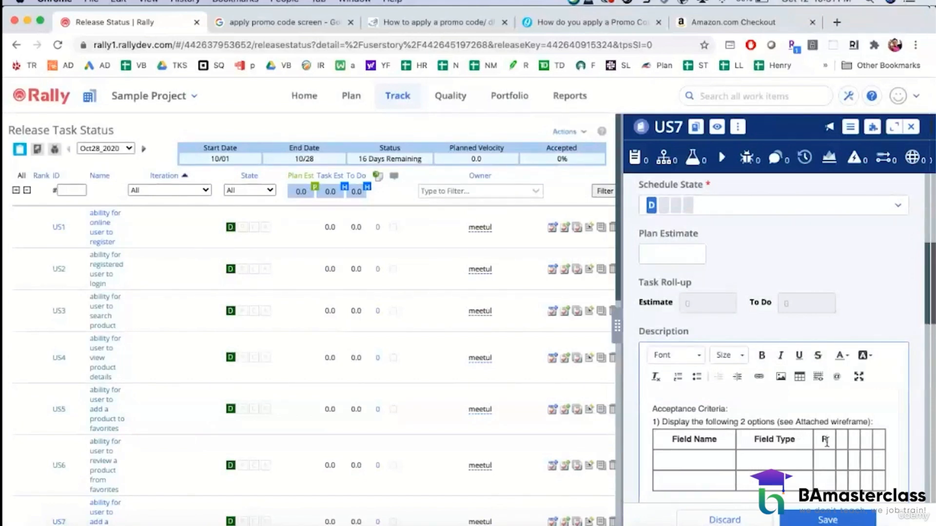
text(equ?)
key(Tab)
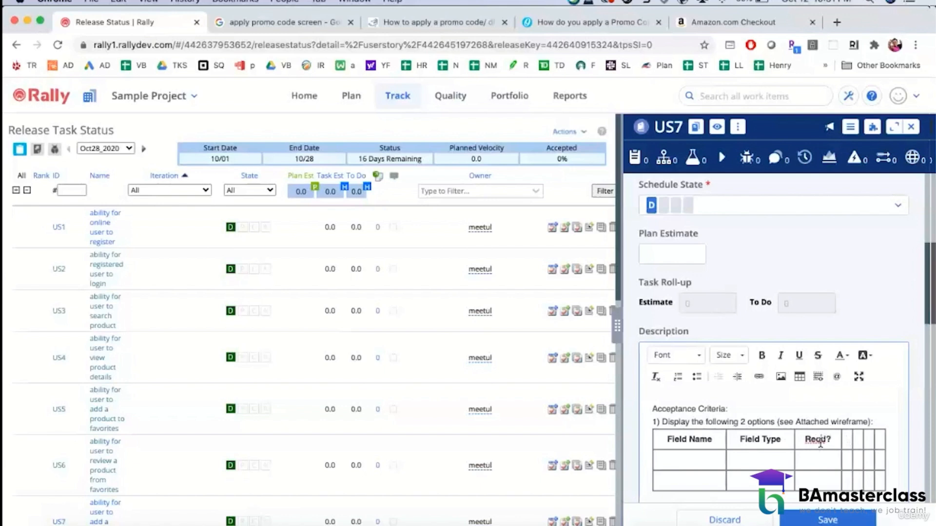
Step: Enter "Data Type" as the fourth column header and correct its spelling
text(D)
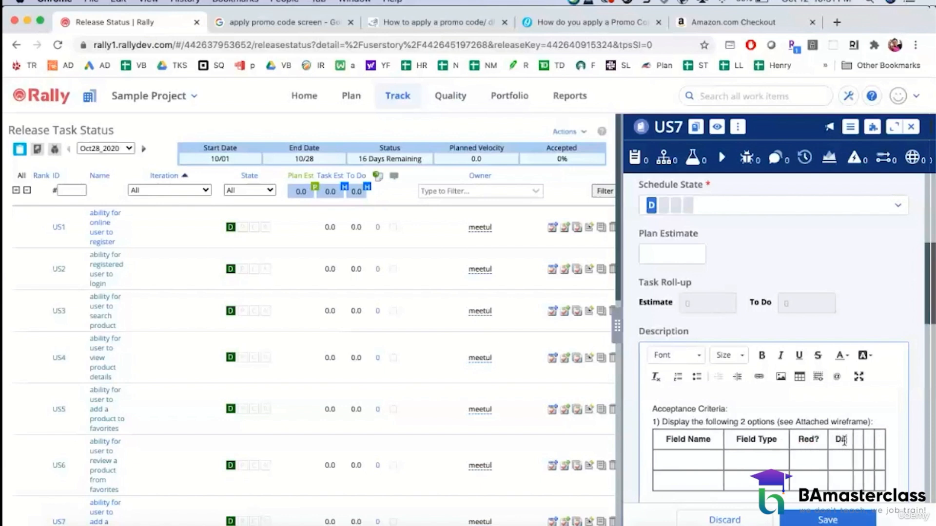
text(atae Ty)
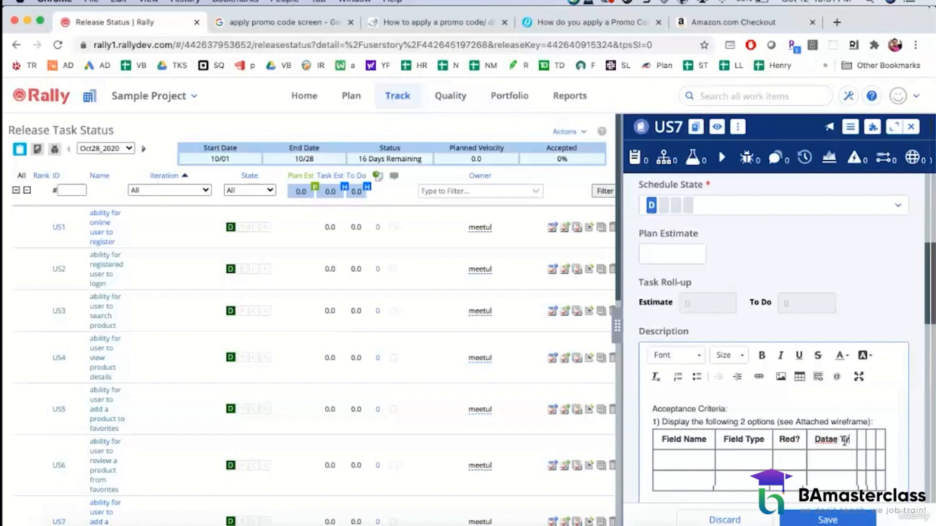
text(pe)
key(Left)
key(Left)
key(Left)
key(Left)
key(Left)
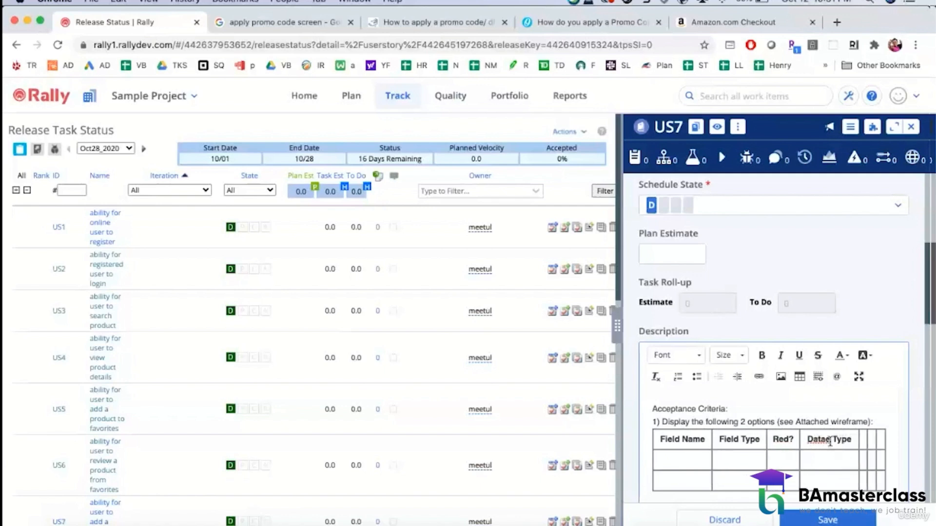
key(BackSpace)
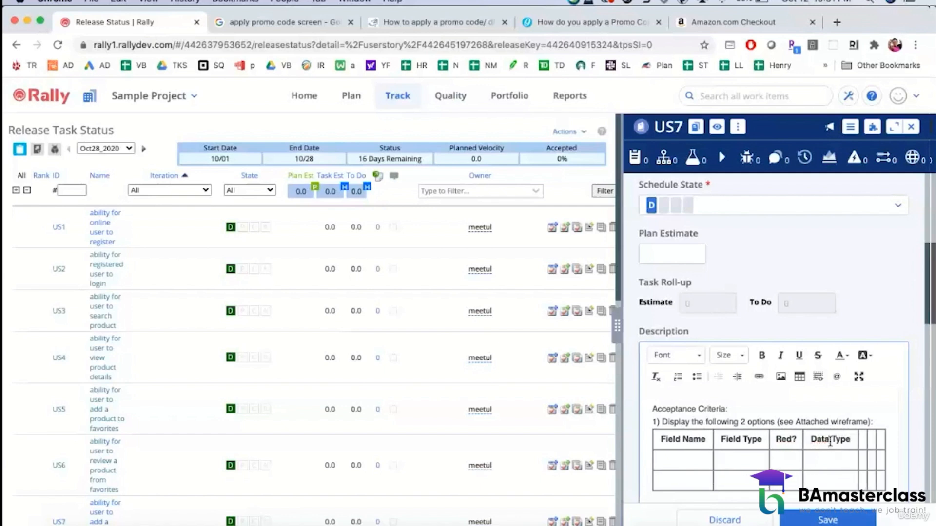
Step: Enter "Min Char", "Max Char" and "Notes" as the last three column headers
click(862, 439)
text(Min Char)
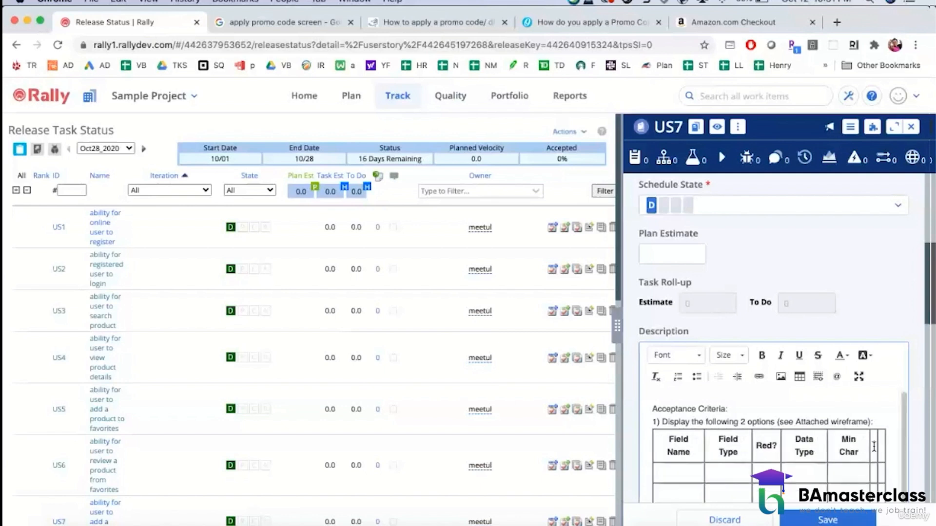
click(873, 447)
text(Max Char)
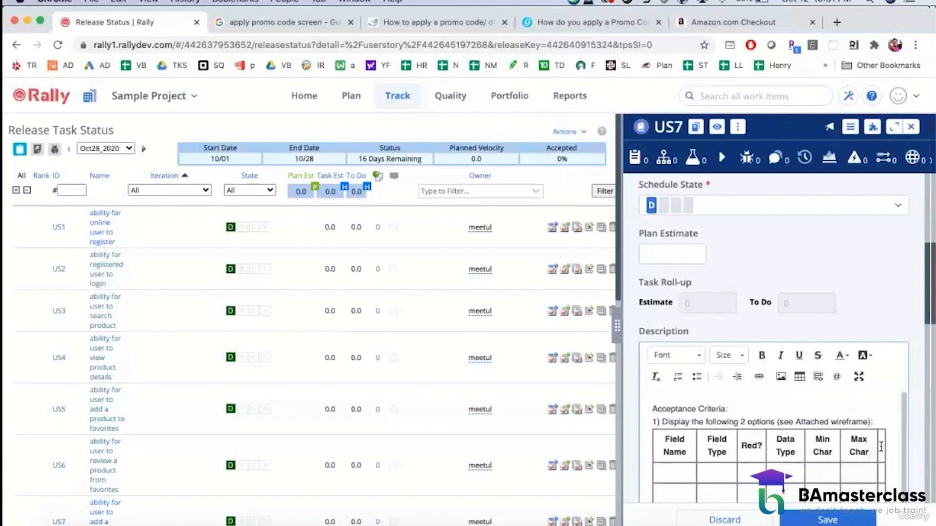
click(881, 446)
text(Notes)
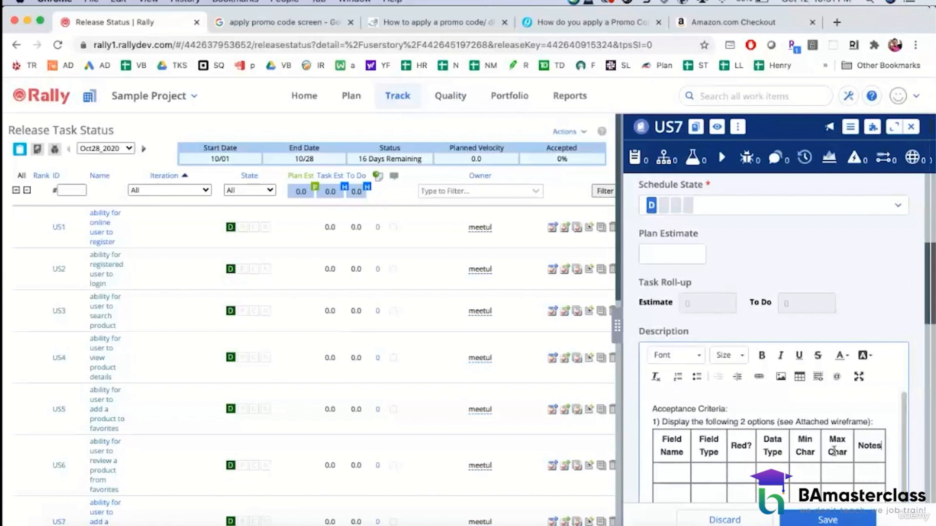
Step: Fill the first data row with field name "Apply Promo Code", type "Text Box", required "No" and data type "Alphanumeric"
scroll(833, 451, down, 1)
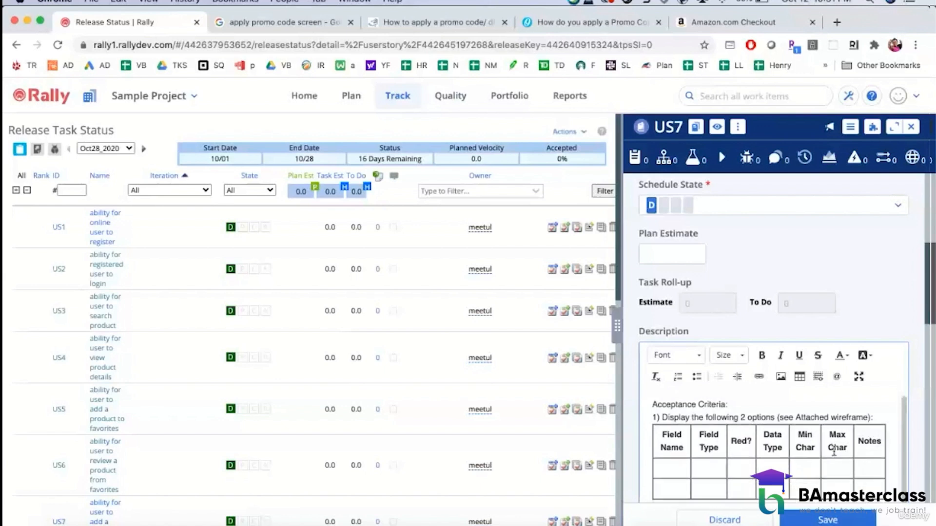
click(679, 471)
text(Apply Promo Code)
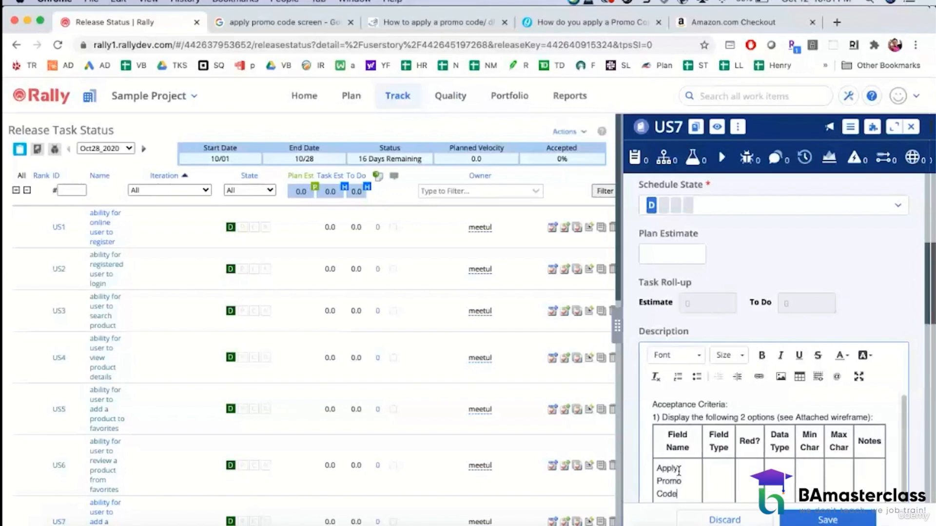
click(713, 491)
text(Text Box)
click(751, 481)
text(No)
text(Alphanumeric)
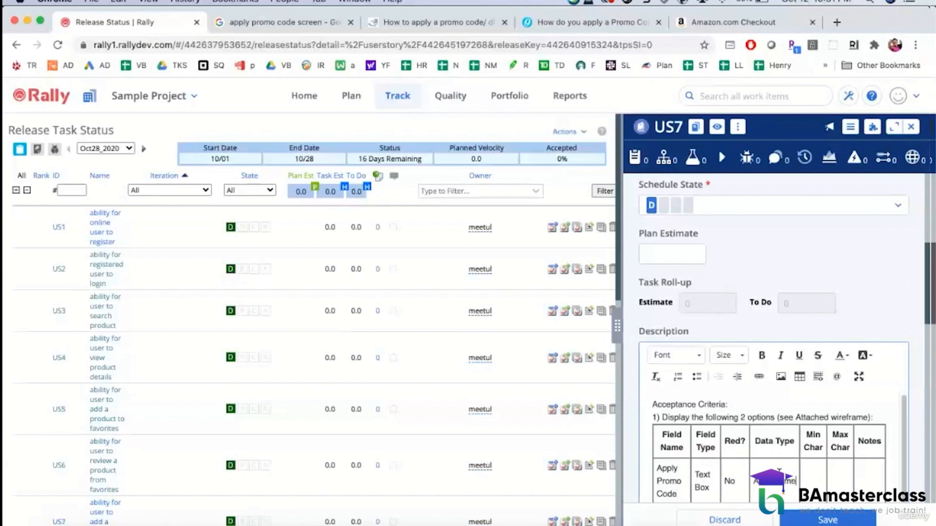
Step: Set both the minimum and maximum characters of the promo code row to 5, leaving its notes empty
click(816, 469)
text(5)
click(839, 469)
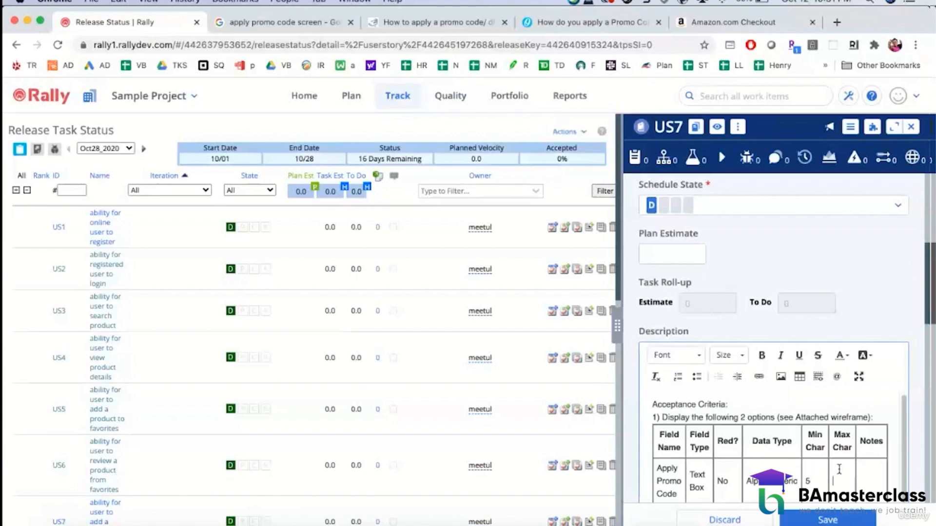
text(5)
click(865, 475)
key(Tab)
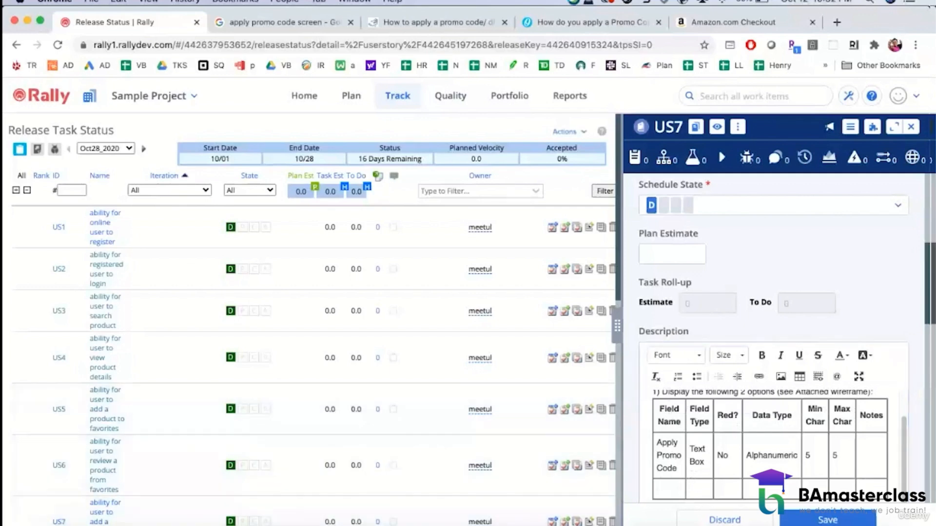
Step: Check the checkout mockup in Snagit, and back in Rally enter "Apply Promo" with field type "Button" in the second data row
click(430, 524)
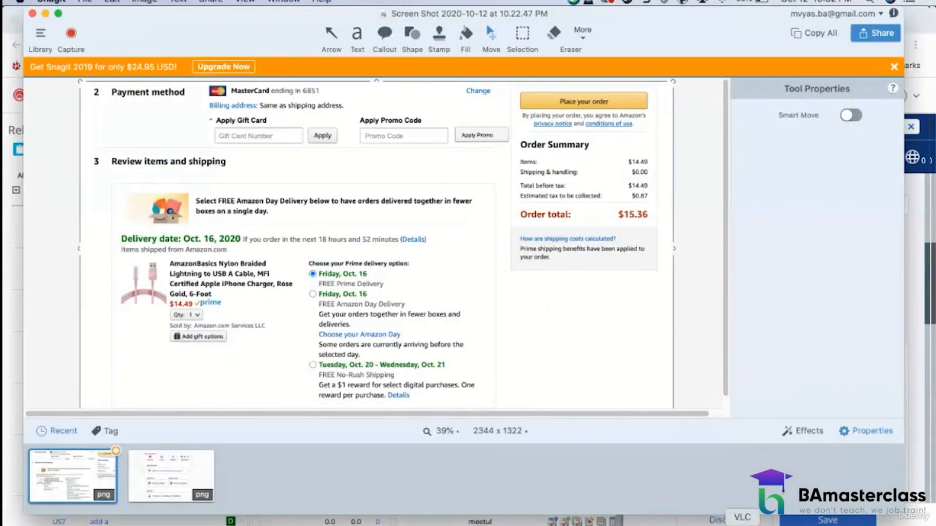
click(713, 524)
text(Apply ()
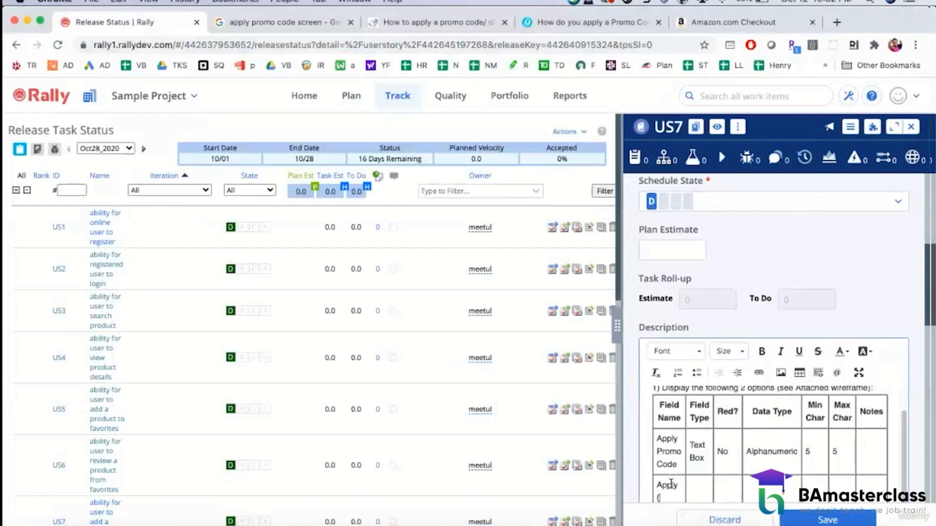
key(BackSpace)
text(Promo)
click(696, 494)
text(Cp)
key(BackSpace)
key(BackSpace)
text(Button)
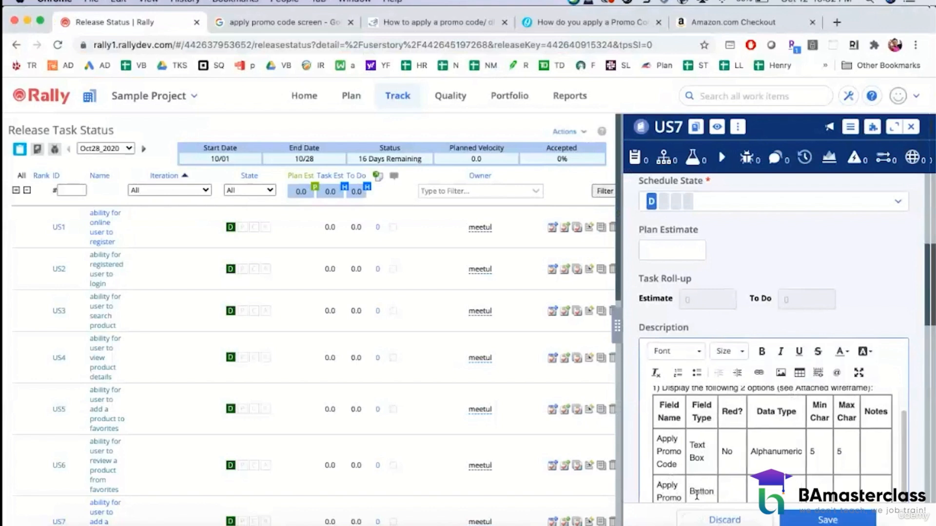
Step: Set the Apply Promo row to not required, with "N/A" for data type, minimum characters and maximum characters
click(738, 491)
text(No)
text(N/A)
click(819, 489)
text(N/A)
click(850, 484)
text(N/A)
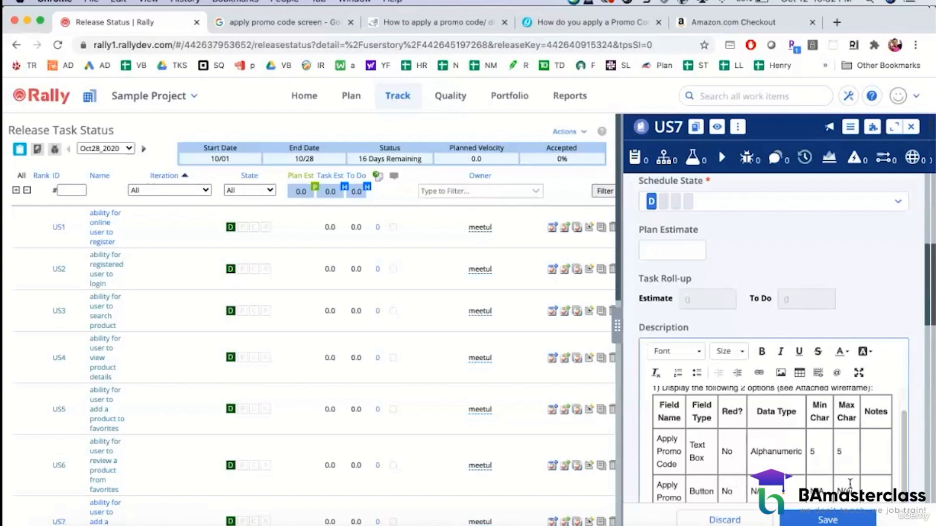
Step: Add criterion 2 below the table, beginning "2) Upon entering the promo code and clicking 'Apply Promo"
scroll(839, 442, down, 2)
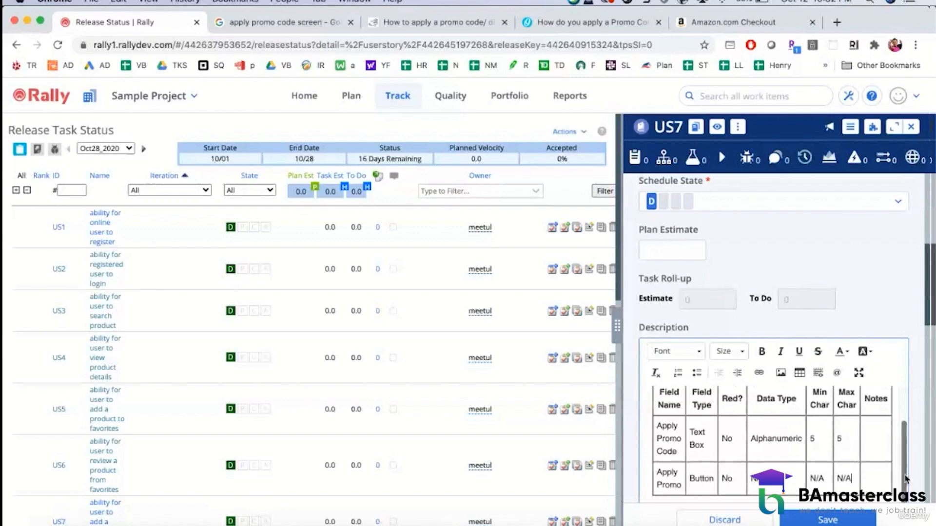
scroll(896, 484, down, 2)
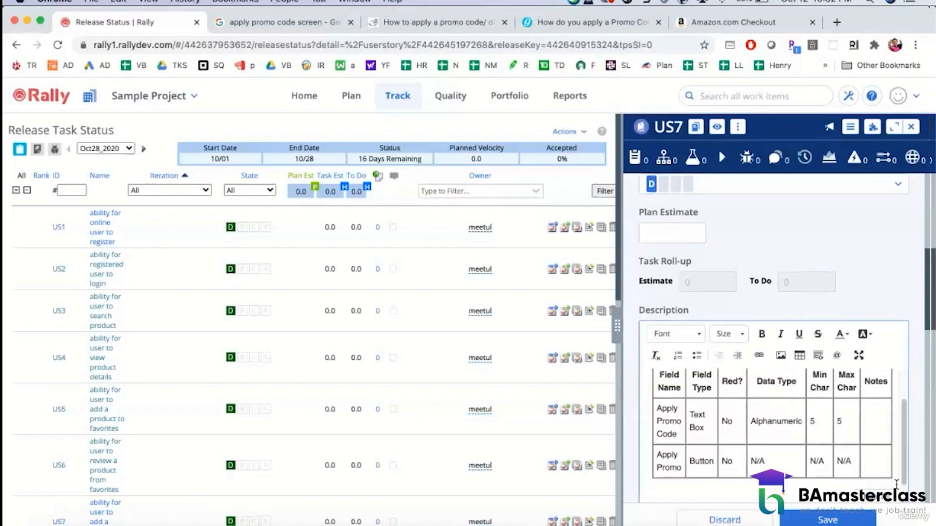
scroll(861, 451, up, 3)
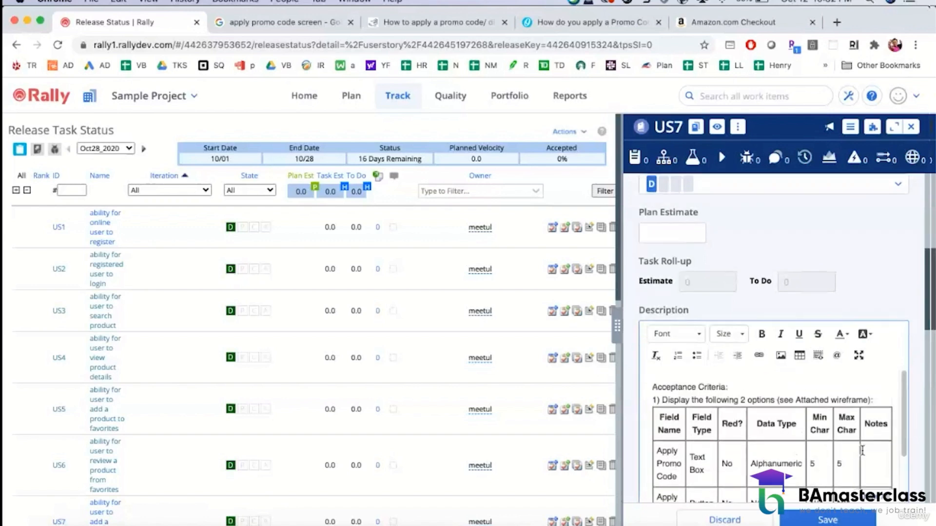
scroll(861, 451, down, 3)
text(2) )
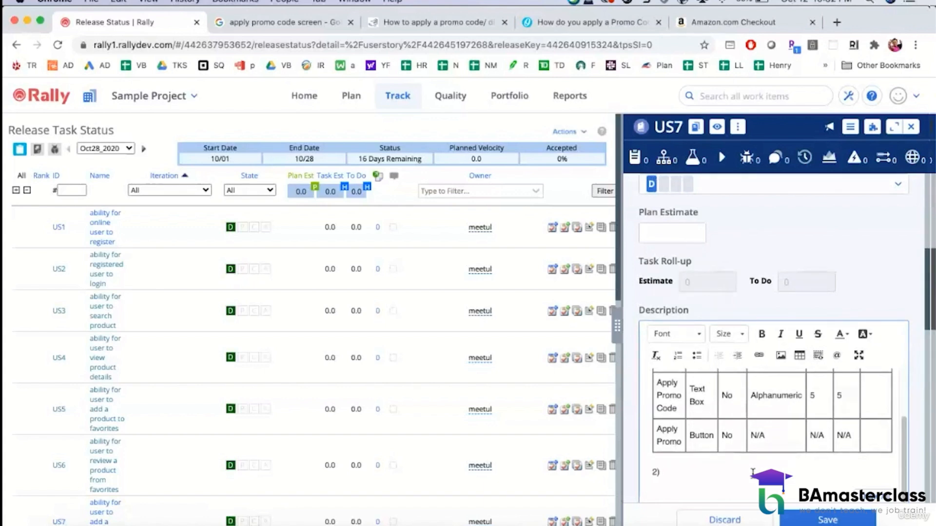
text(Upon entering the prom)
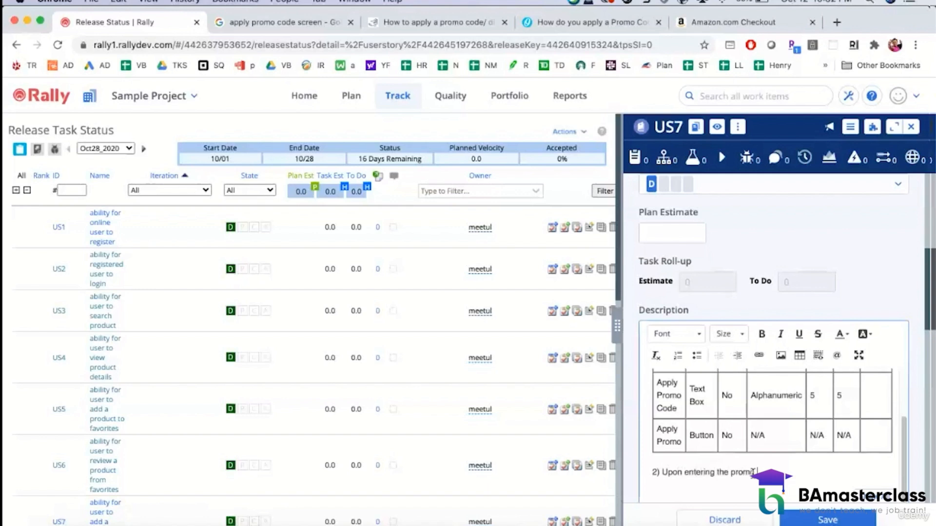
text(o code and Ickin 'Apply Promo)
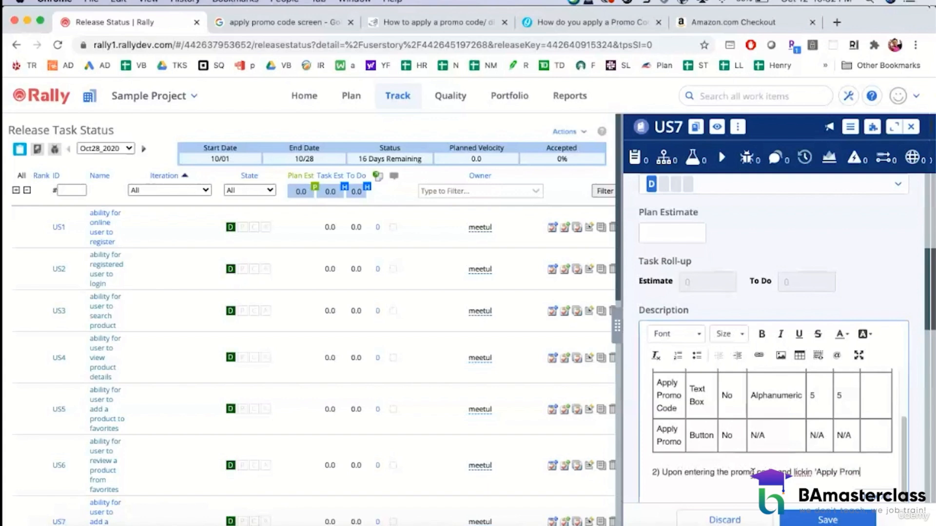
Step: Correct the spelling of "clicking" in criterion 2 and continue the sentence with "' button,"
click(793, 471)
text(c)
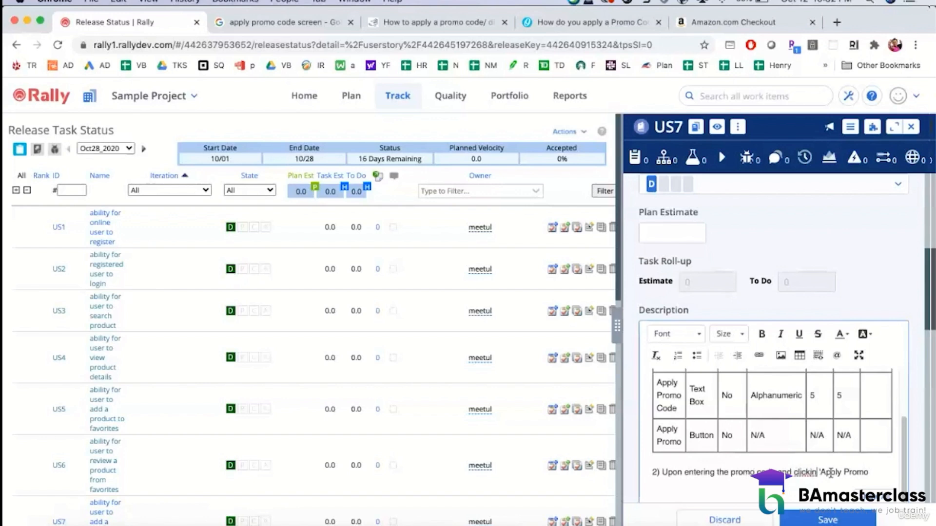
text(g)
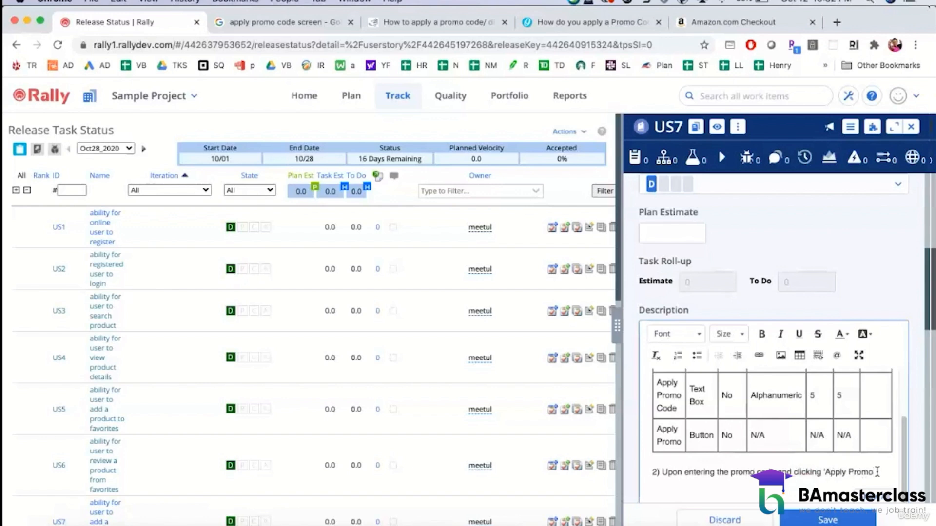
text( button,)
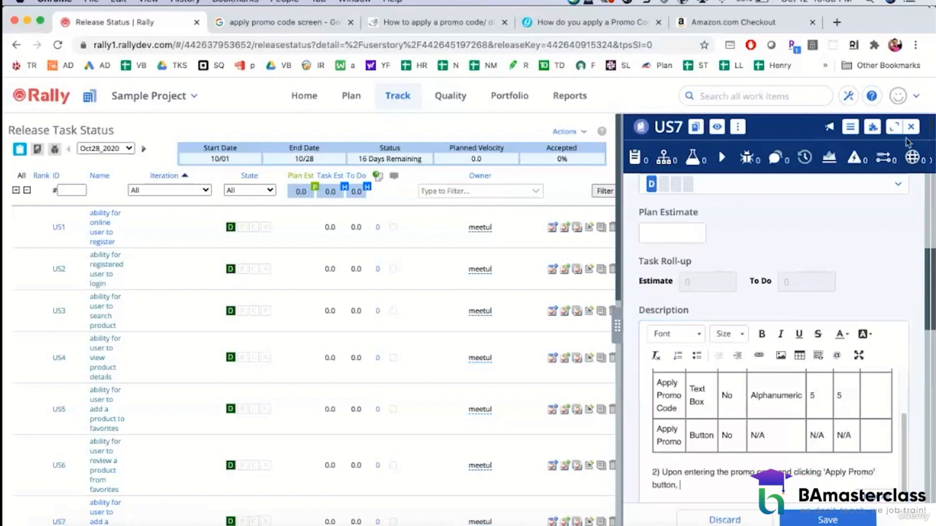
Step: Expand the US7 details to the full-page view
click(894, 128)
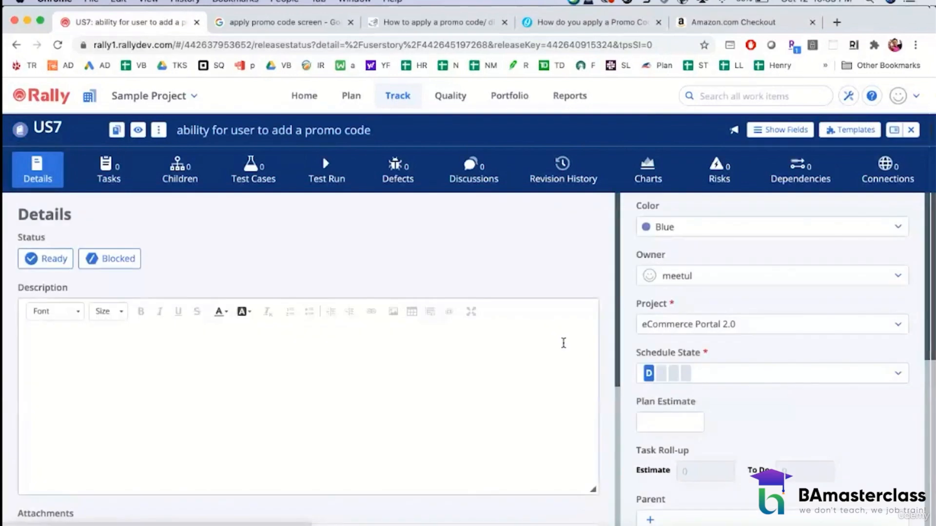
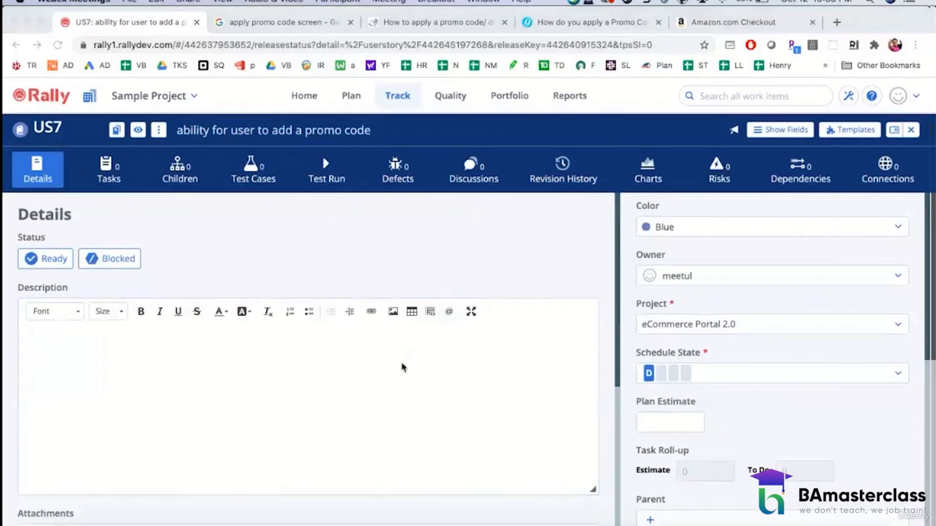
Step: Look over the US7 details page, including the description, attachments, notes, schedule, parent, tags and release fields
scroll(692, 318, down, 5)
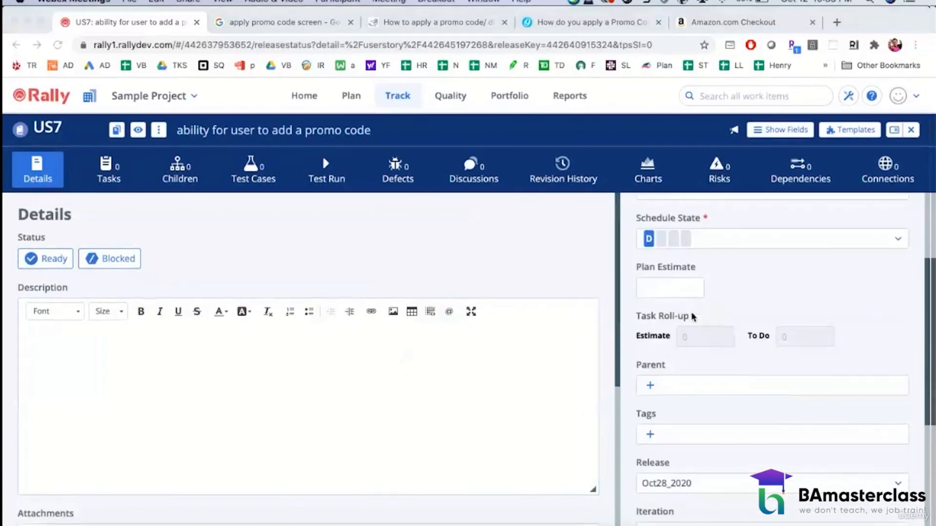
scroll(692, 316, down, 4)
scroll(692, 317, up, 7)
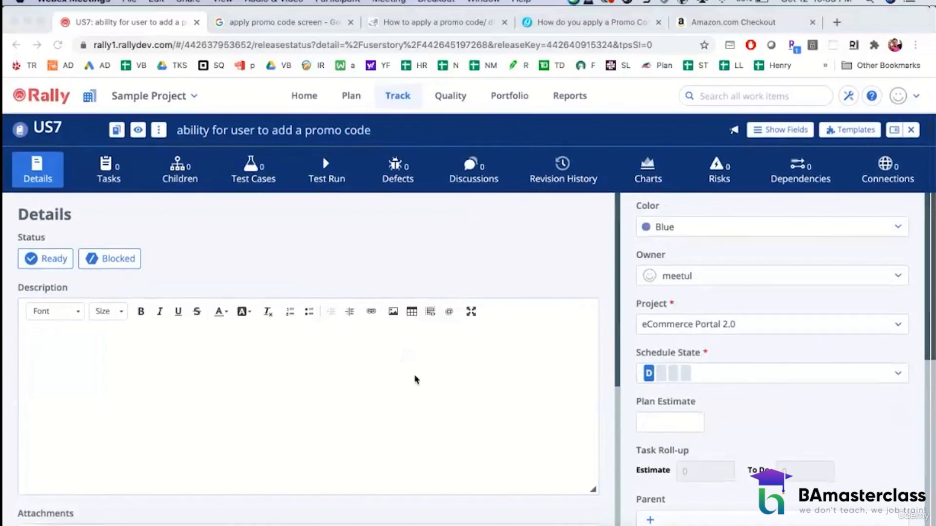
scroll(415, 379, down, 5)
scroll(415, 380, up, 5)
scroll(739, 320, down, 5)
scroll(683, 317, up, 5)
click(320, 415)
scroll(320, 415, down, 5)
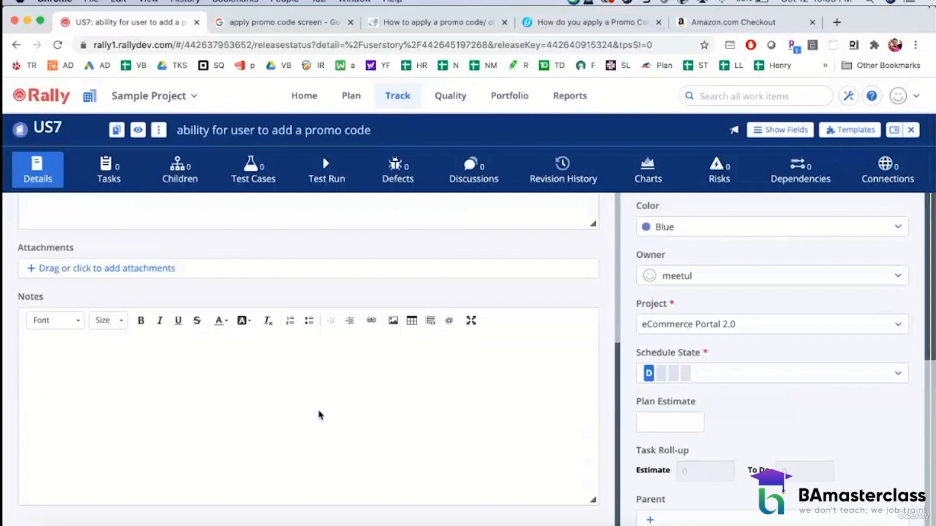
scroll(320, 414, up, 5)
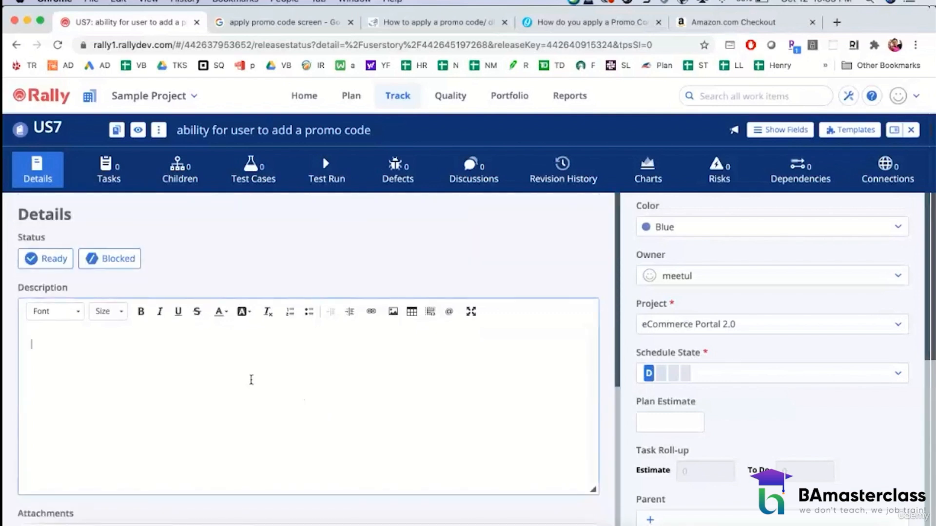
Step: Start the US7 description with the heading "Acceptance Criteria:" and begin criterion 1 with "1). Display the following"
text(Acceptance)
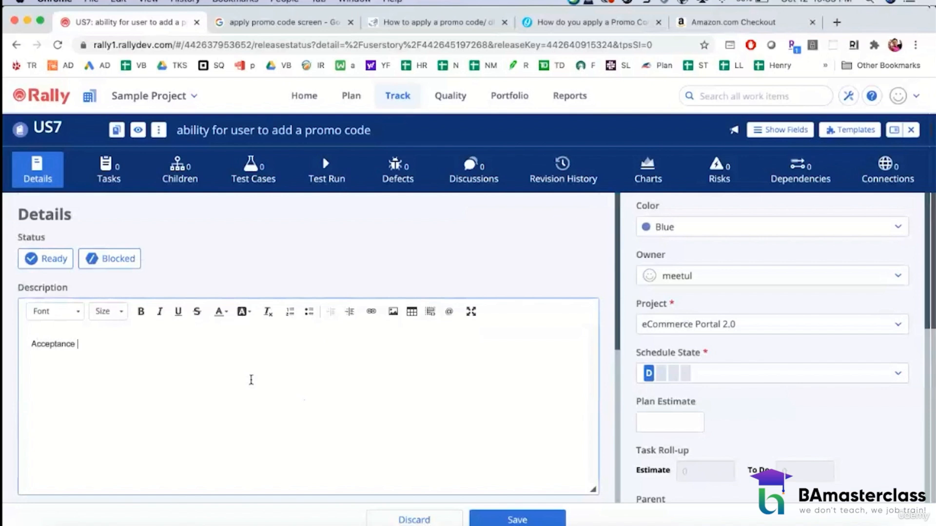
text(Criteri)
text(Display the fo)
text(ll)
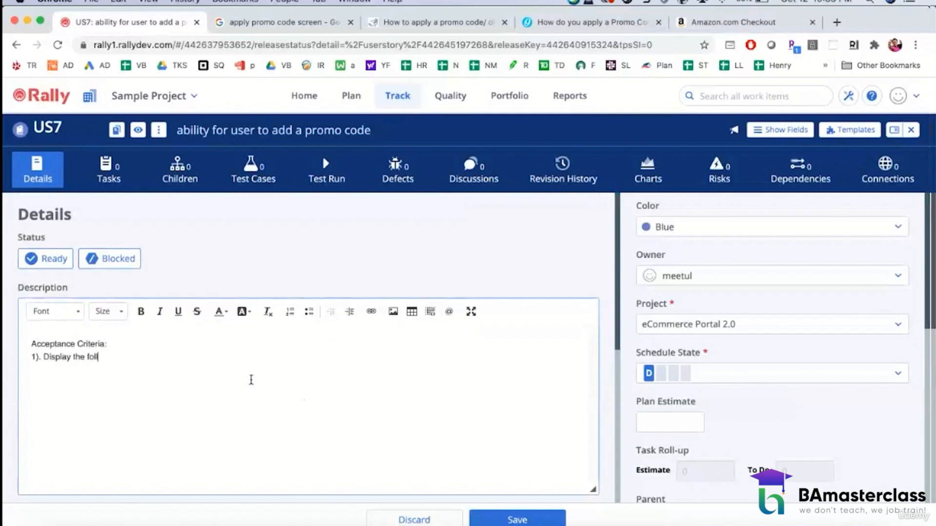
text(owing)
text( 2 op)
Step: Complete criterion 1 with "2 options on the checkout page (see attached wireframe):"
key(BackSpace)
text(options on th)
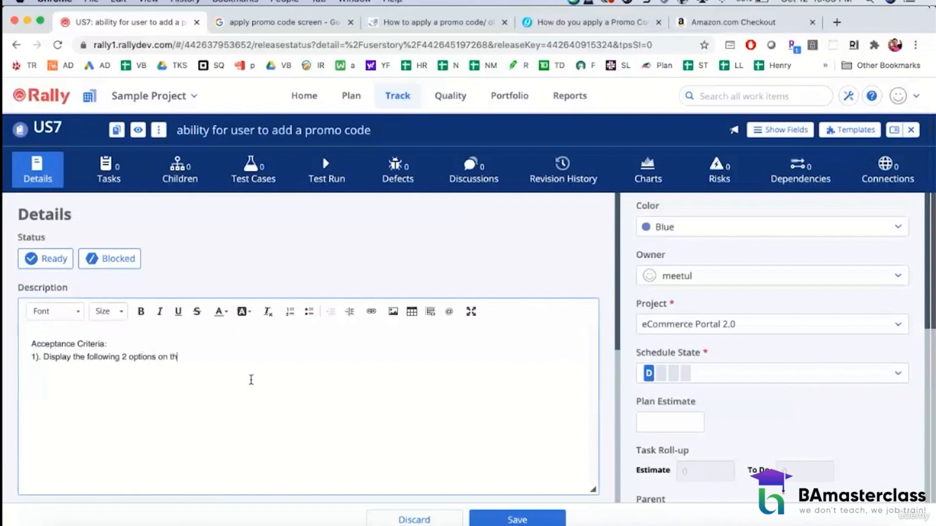
text(e check out)
key(BackSpace)
text(ptions on the checkout page (see )
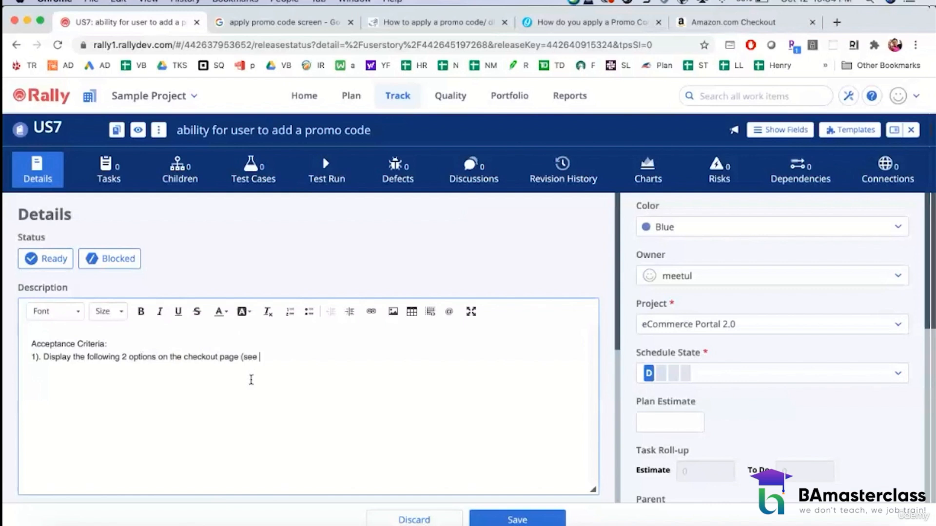
text(attached wireframe):)
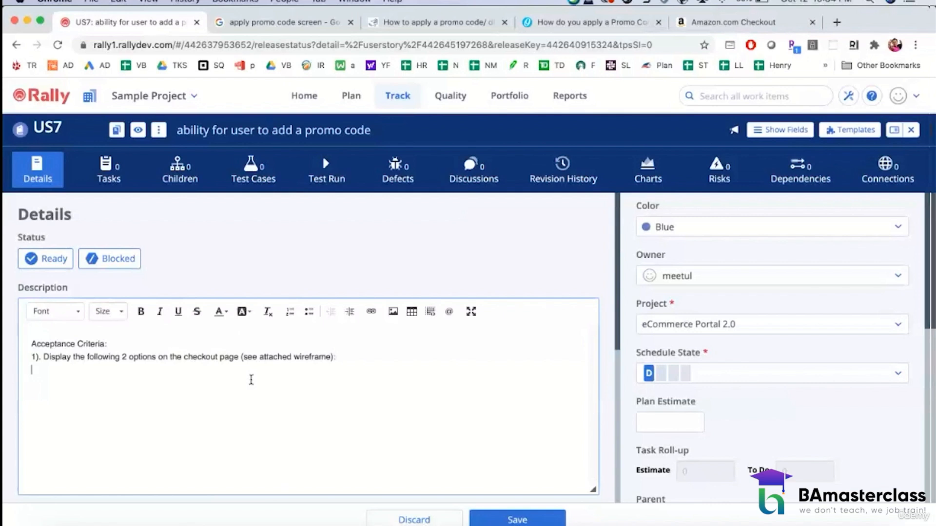
Step: Insert a table with 3 rows and 6 columns below criterion 1, using the first row as header
click(410, 310)
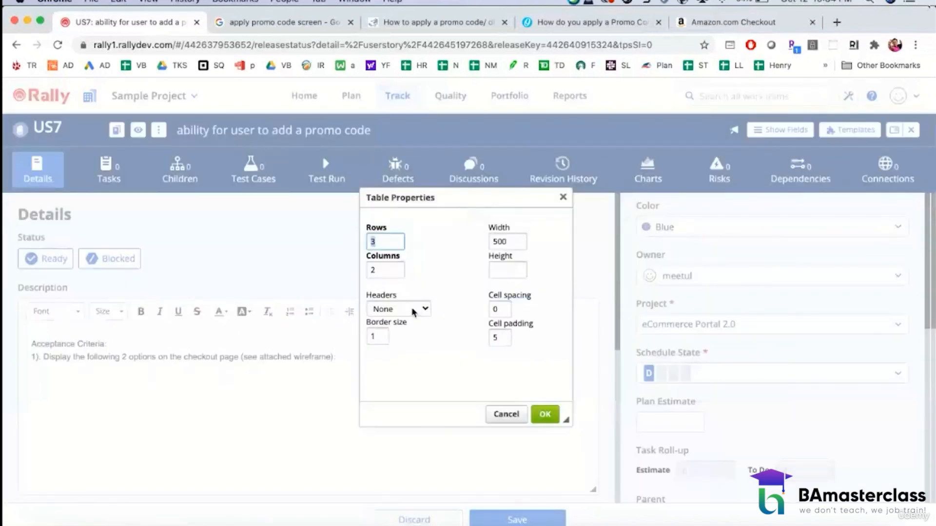
key(Tab)
text(6)
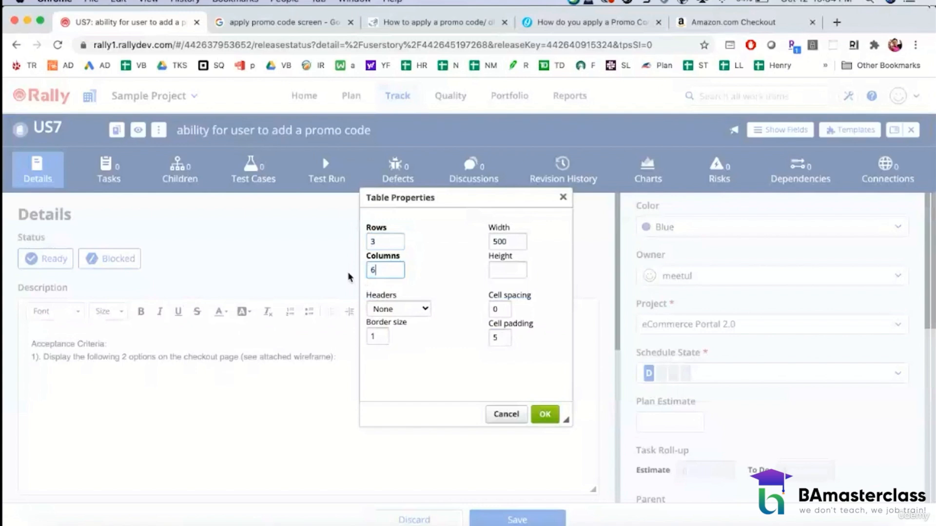
click(423, 309)
click(404, 317)
click(543, 408)
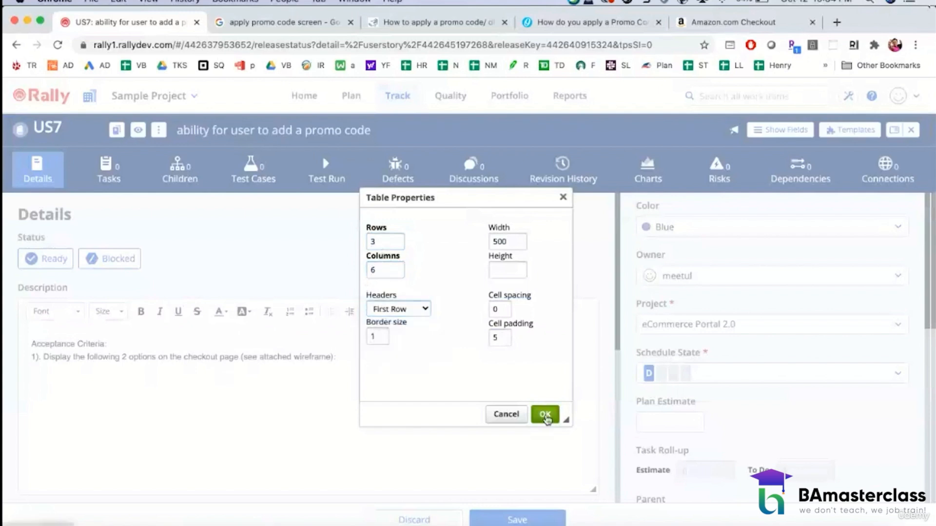
Step: Fill in the first three column headers as "Field Name", "Field Type" and "Character Type"
text(Field Name)
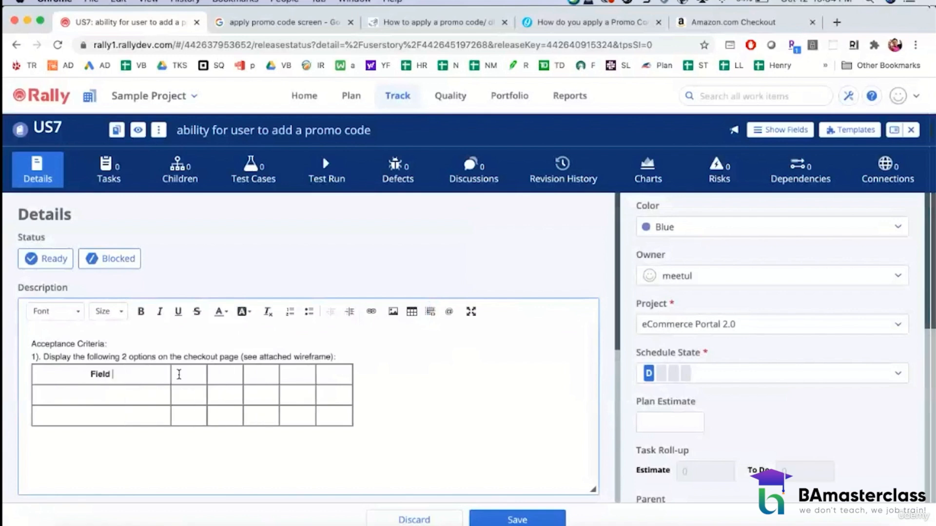
click(234, 376)
text(Fiel)
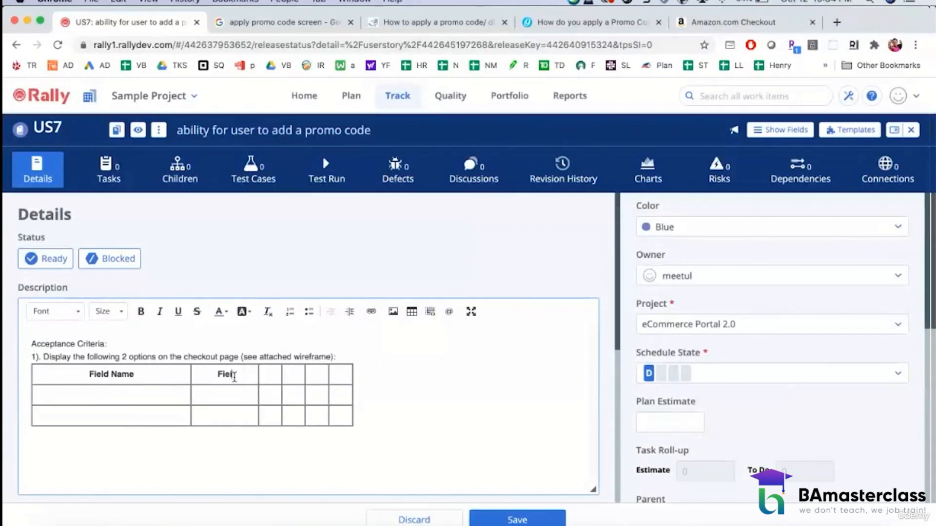
text(d Type)
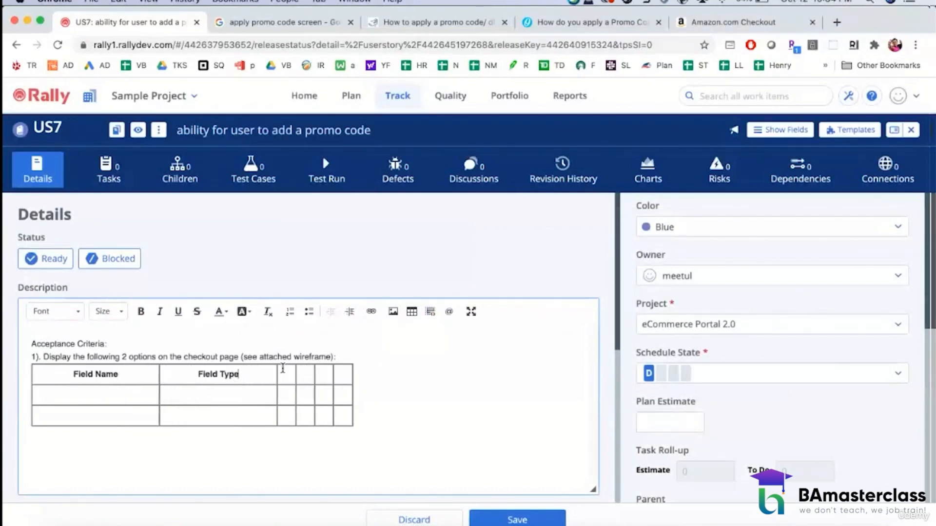
click(287, 373)
text(Characte)
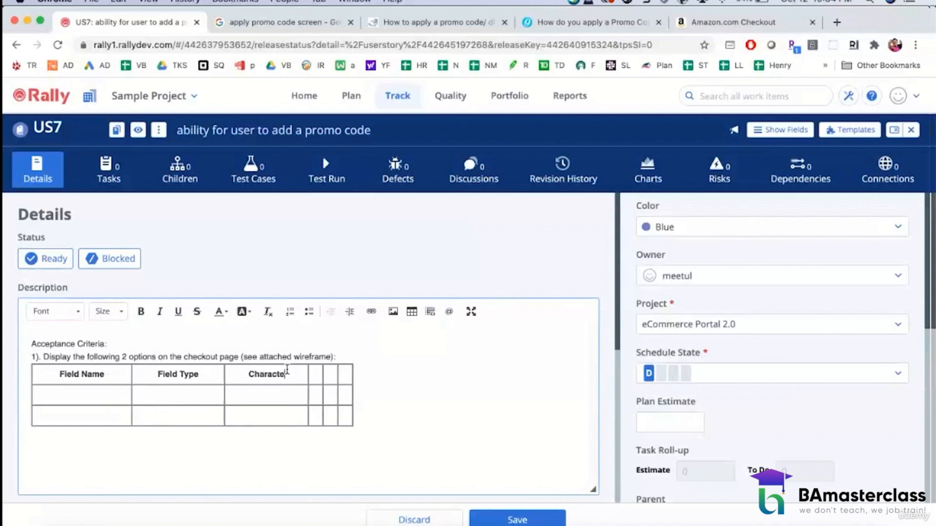
text(r Type)
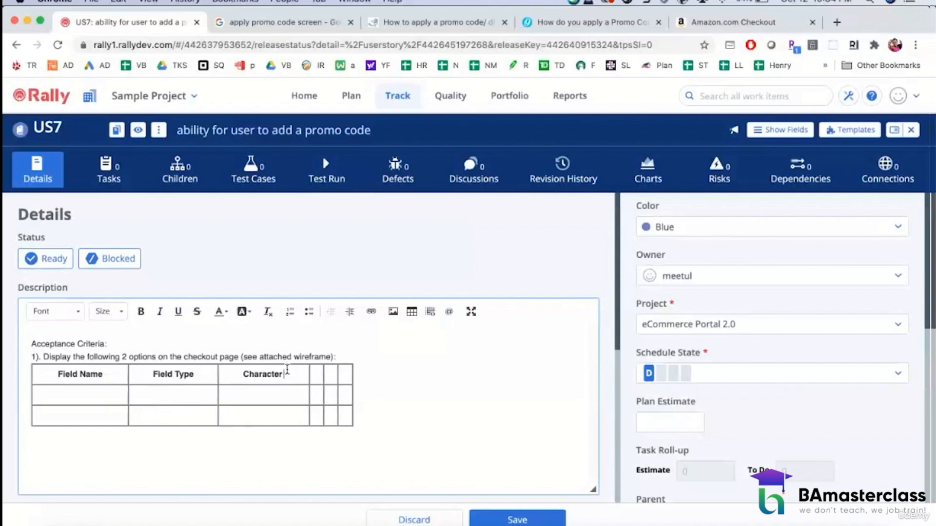
Step: Fill in the remaining three column headers as "Required?", "Min Char" and "Max Char"
click(322, 374)
text(Required)
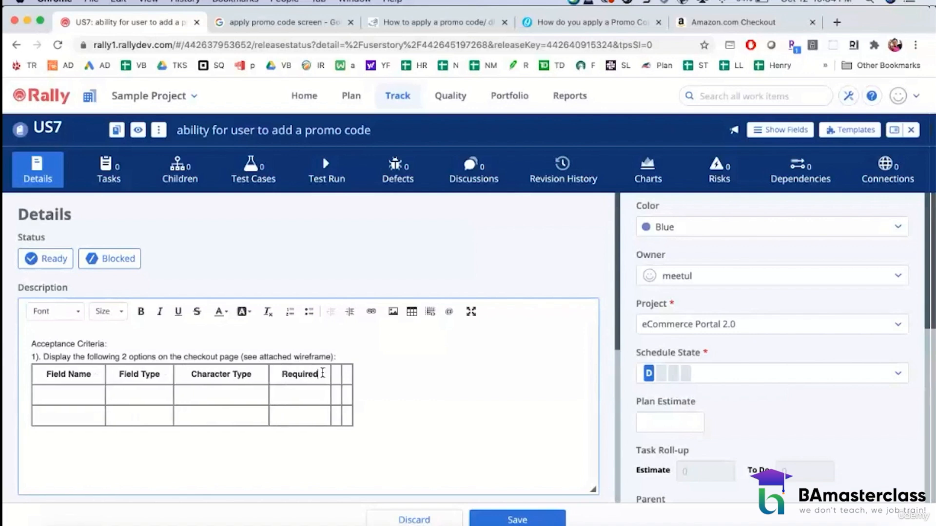
text(?)
click(337, 373)
text(M)
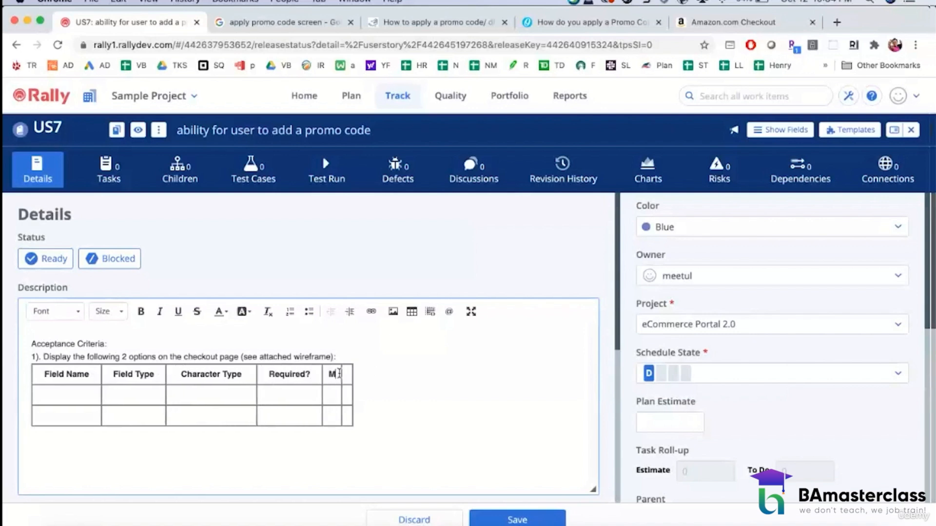
text(in Char)
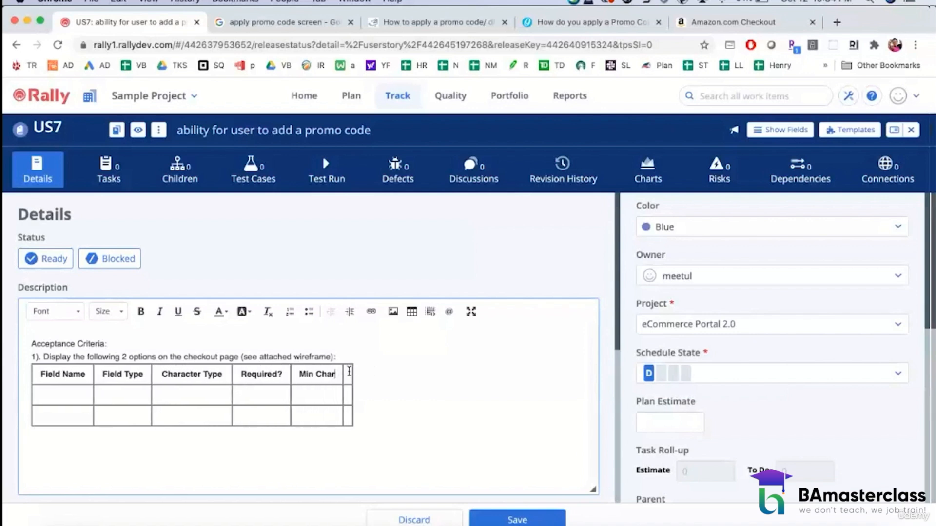
click(349, 371)
text(Max Char)
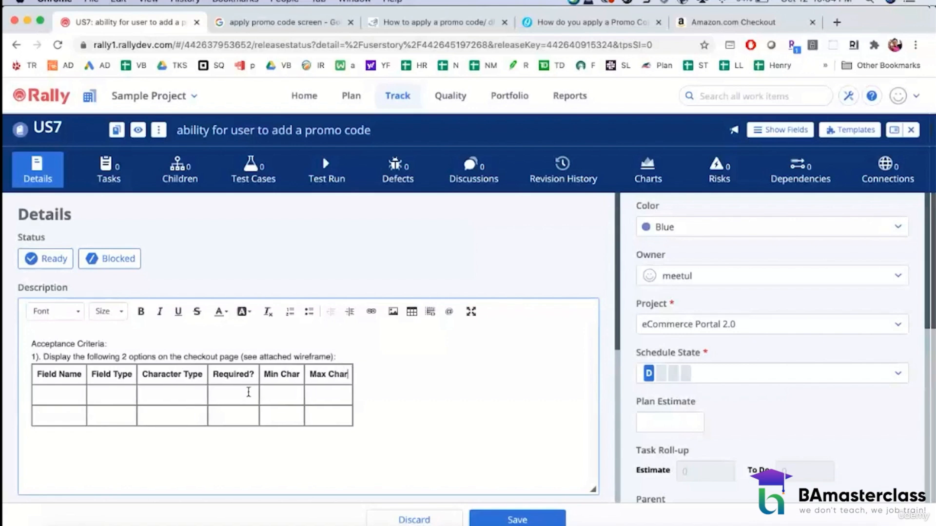
Step: Fill the first data row with "Apply Promo Code", "Text Box", "Alpha NUmeric", "No", and 5 for both minimum and maximum characters
click(82, 391)
text(Apply Promo Code)
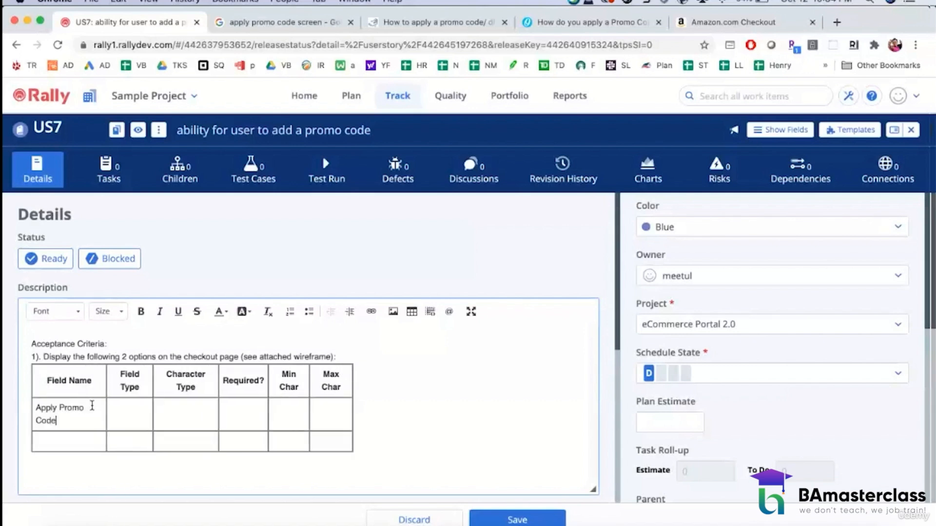
click(118, 412)
text(Text Box)
click(168, 412)
text(Alpha NUmeric)
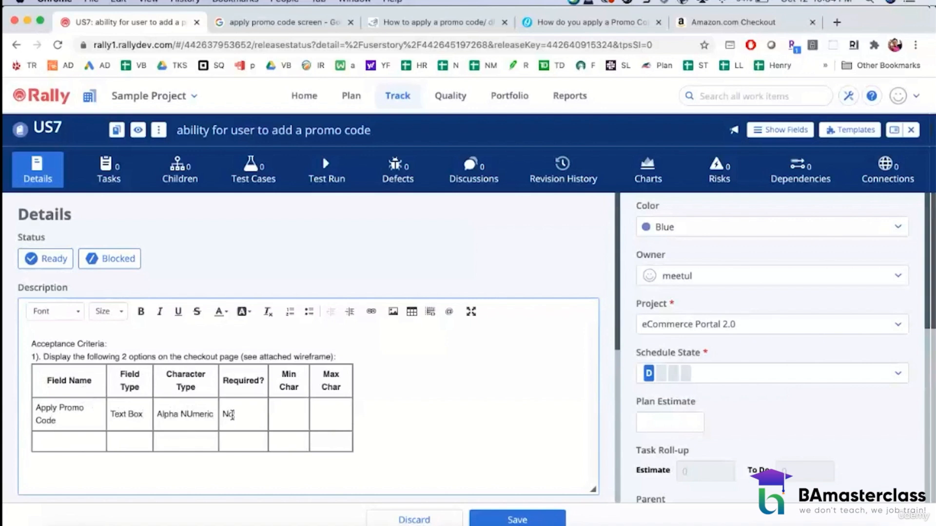
click(282, 409)
text(5)
click(335, 412)
text(5)
Step: Enter "Apply Promo" as the second data row's field name and "Command Button" as its field type
click(81, 442)
text(Apply Promo)
click(109, 443)
text(Command )
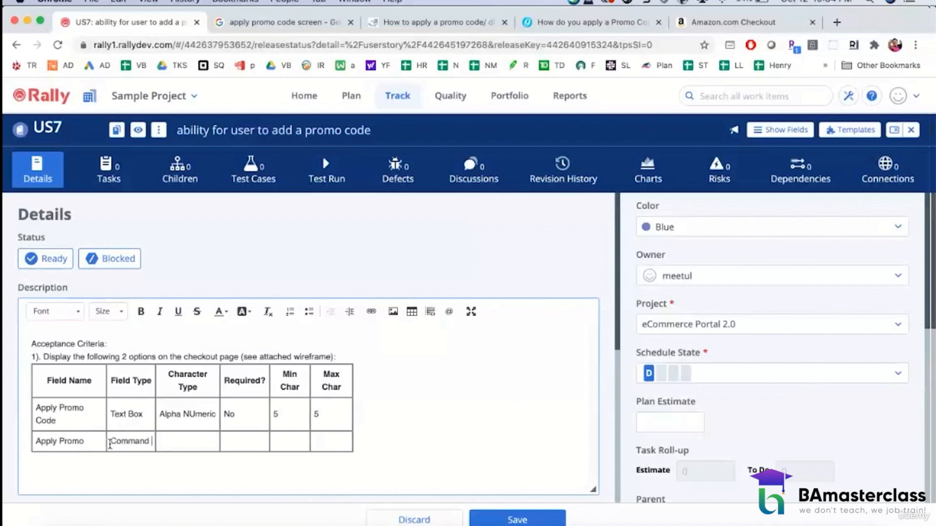
text(Button)
Step: Complete the Apply Promo row with "N0" for required and "N/A" for character type, minimum and maximum characters
click(168, 443)
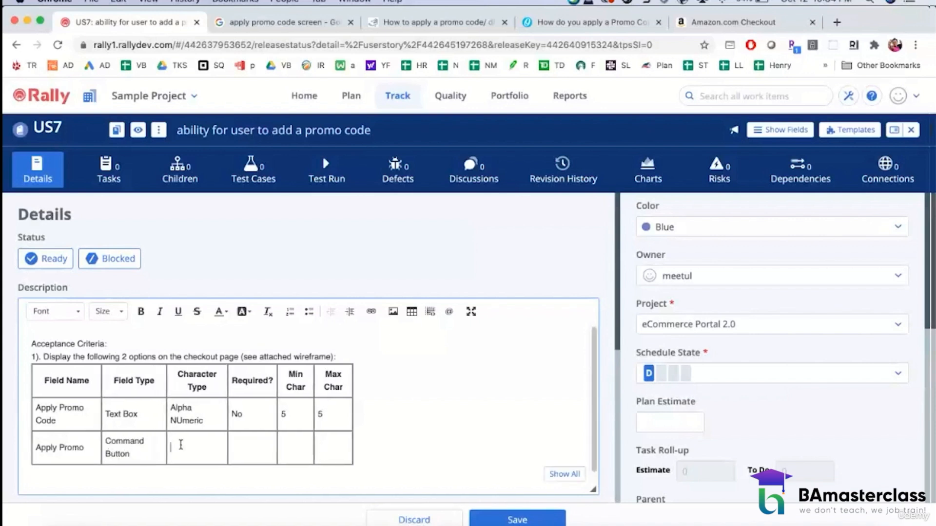
text(N)
click(240, 441)
text(N/A)
click(303, 436)
text(N/A)
click(269, 448)
text(0)
click(323, 443)
Step: Begin criterion 2 below the table with "2) Upon entering a Promo Code and clicking 'Apply Promo"
click(386, 451)
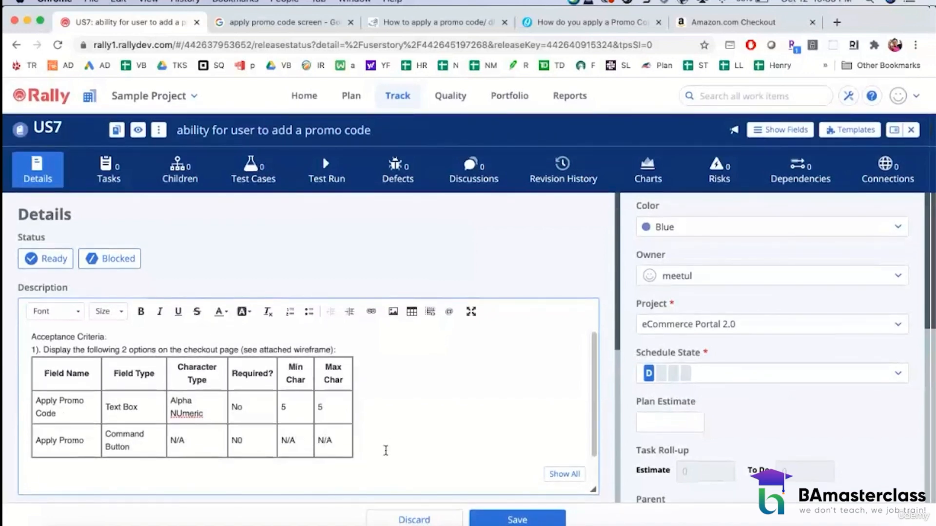
text(2))
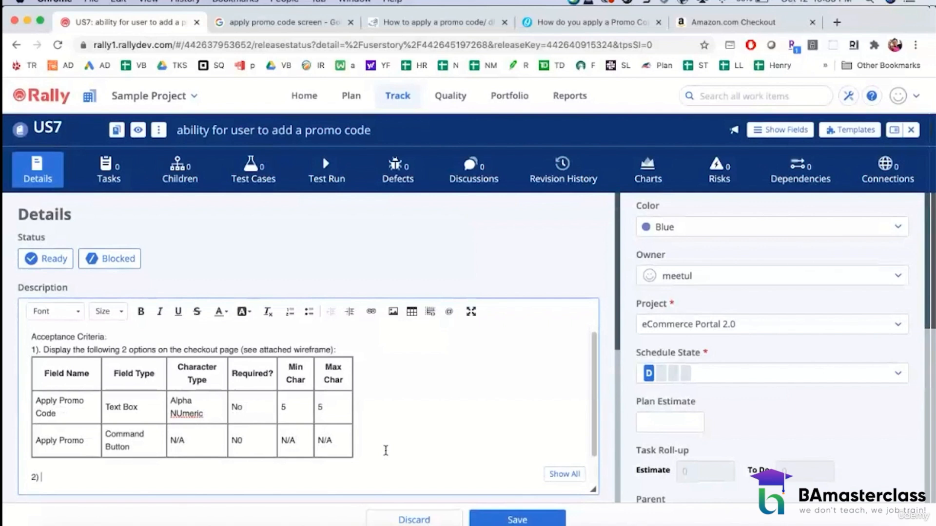
text( Upon enterng a pr)
key(BackSpace)
key(BackSpace)
key(BackSpace)
key(BackSpace)
key(BackSpace)
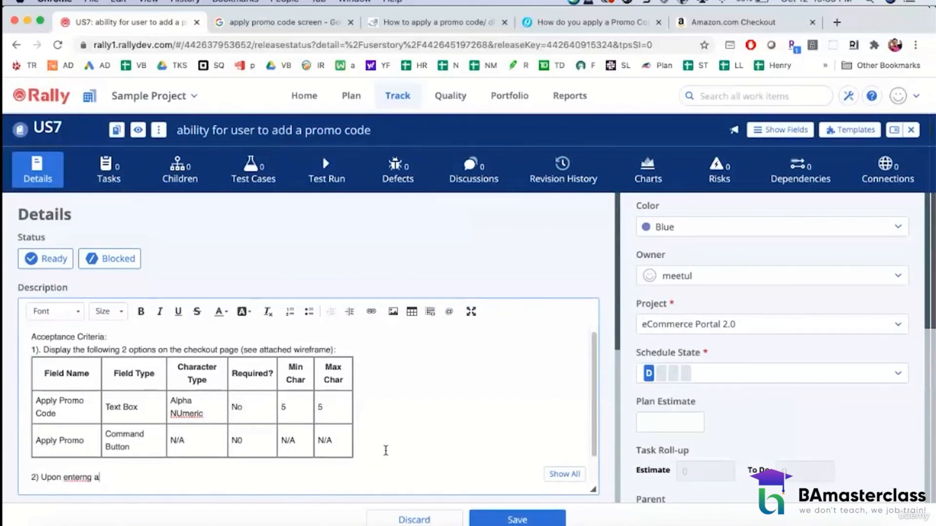
key(BackSpace)
text(ing a Promo Code and )
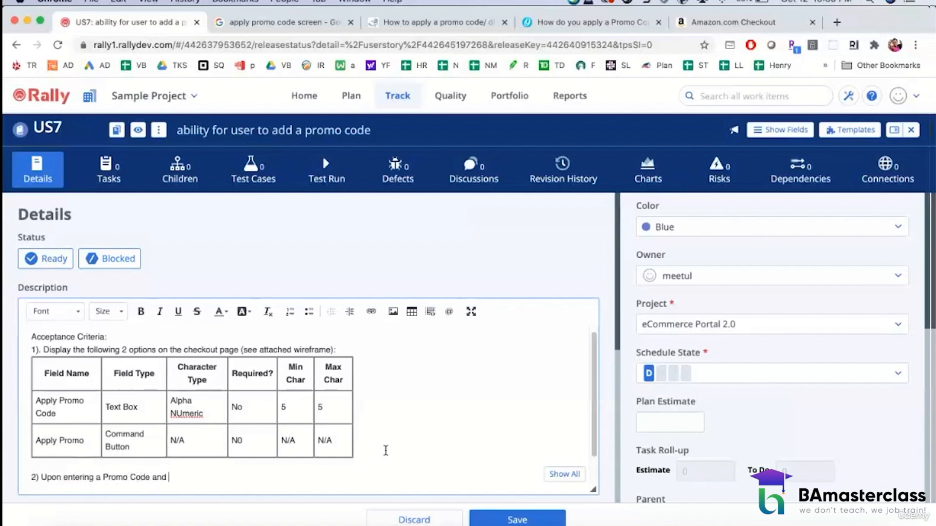
text(clicking 'Apply Promo)
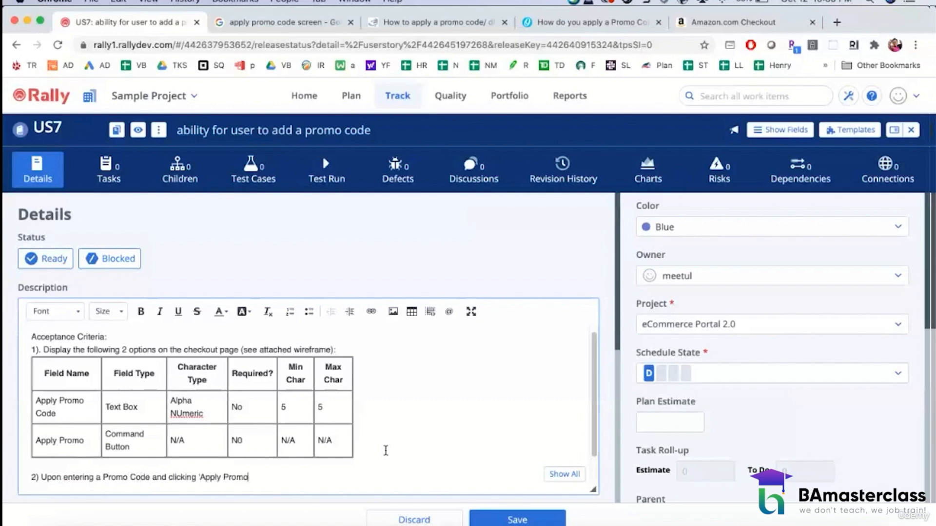
text(' butto)
Step: Complete the criterion 2 sentence with "' button, system shall validate the promocode."
key(BackSpace)
text(n, system shall val)
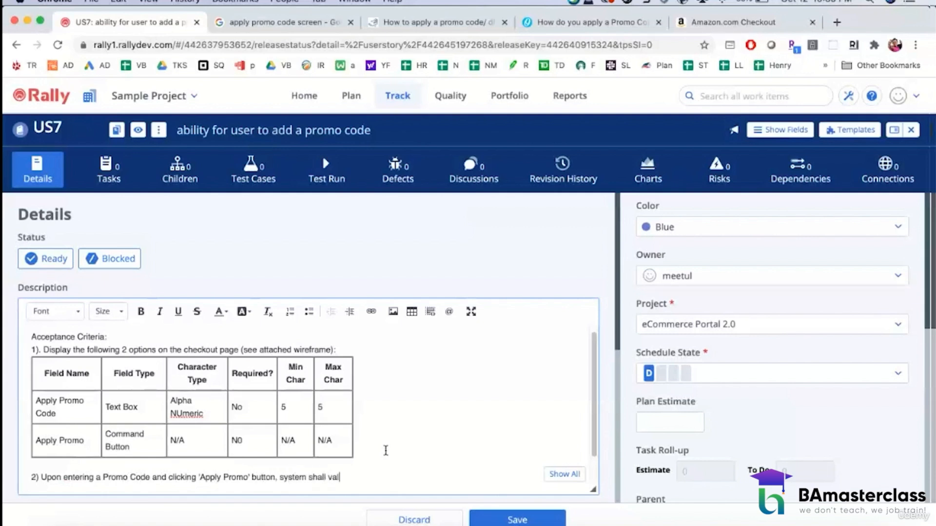
text(idate the promocode)
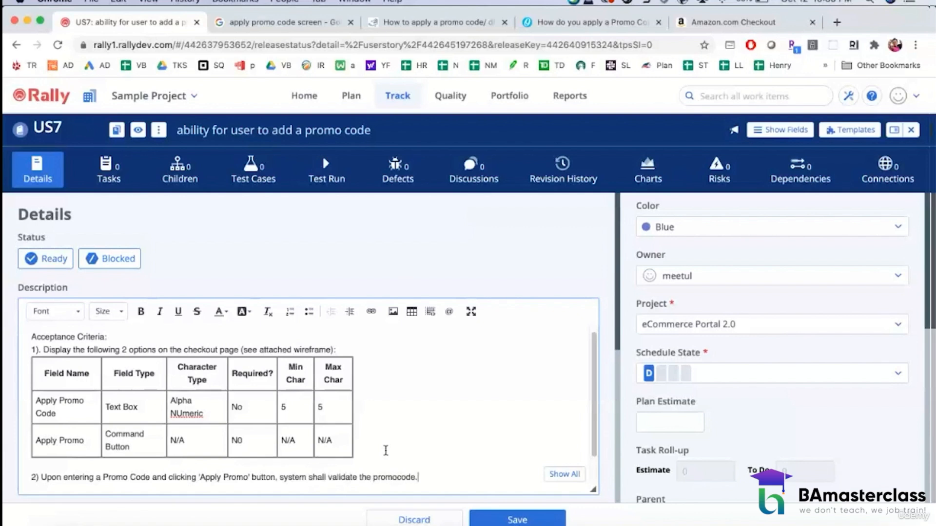
text(.)
Step: Add the sub-item "- If valid, go to next step" under criterion 2 and start a new line
key(Return)
text(-)
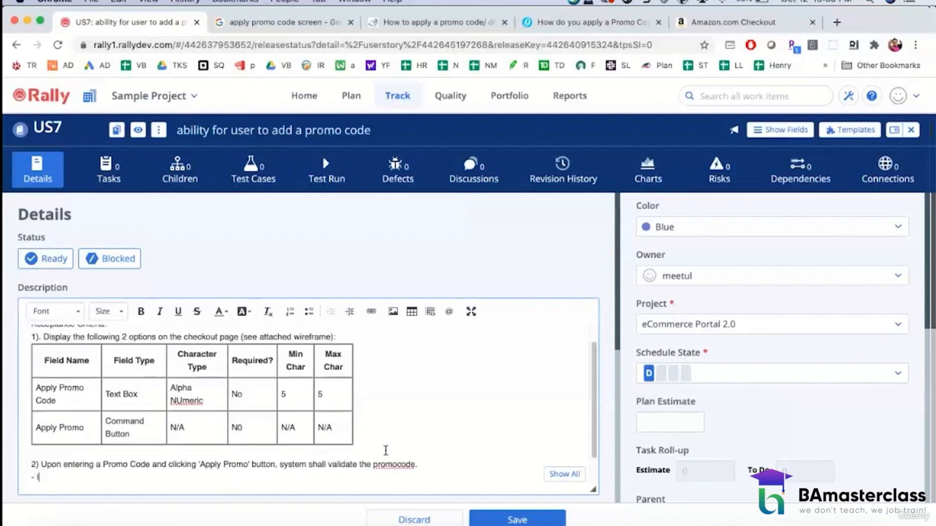
text( If valid, go to next step)
key(Return)
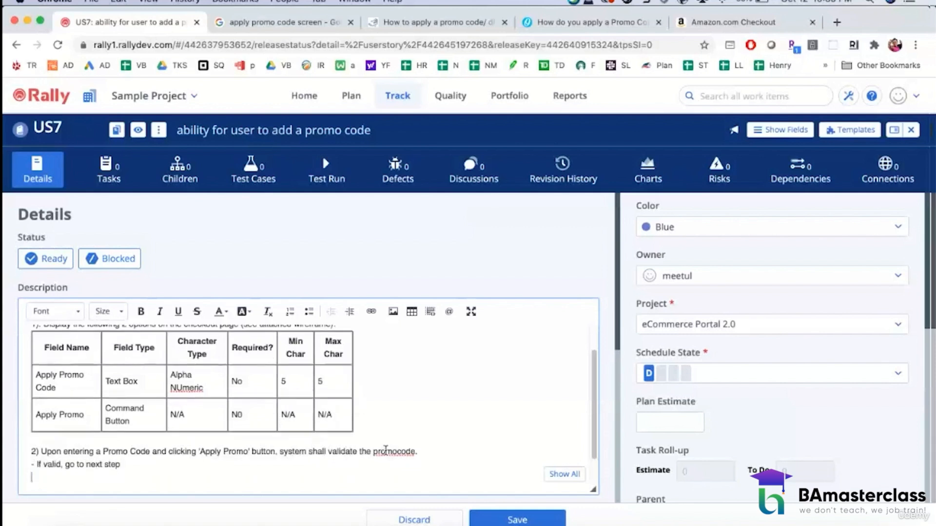
Step: Add the sub-item "- if invalid, display the following error message: Invalid Promo Code" and correct "promocode" to "promo code" in criterion 2
text(- If invalid, display the fo)
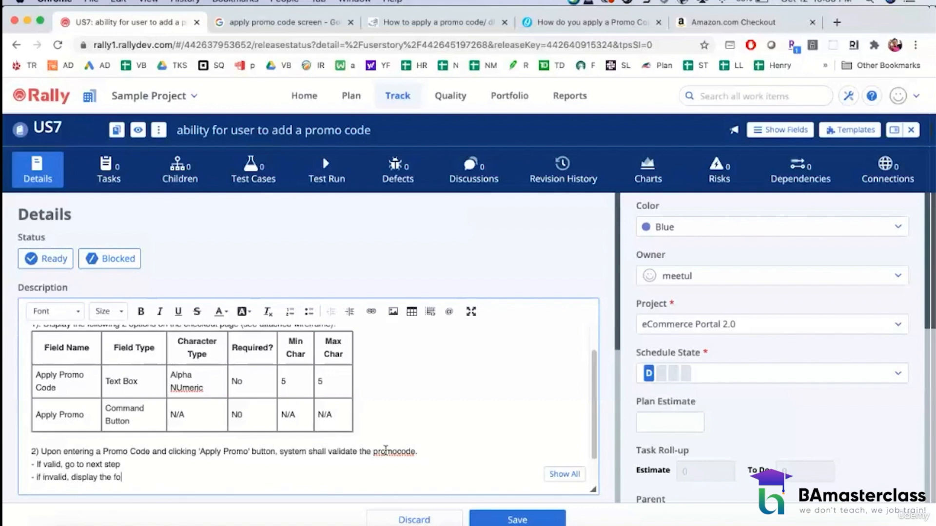
text(llowing error message: Inv)
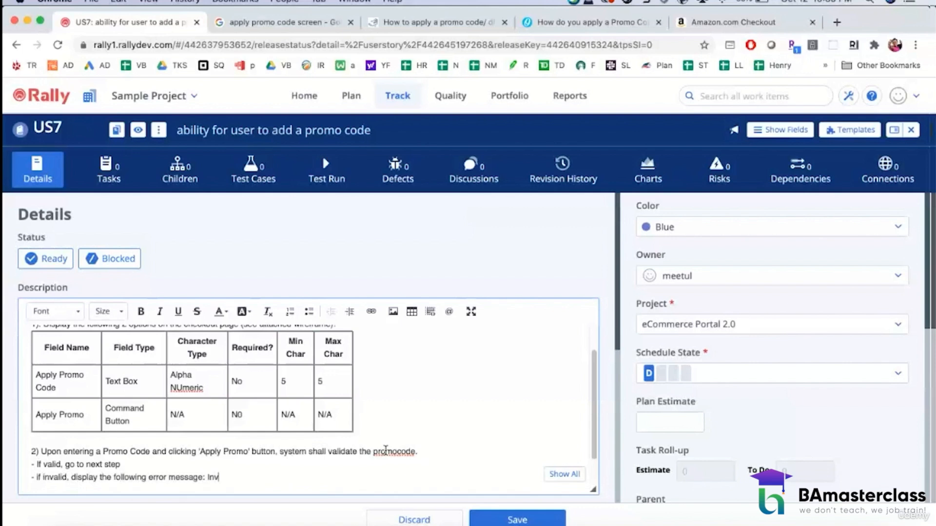
text(alid Promo Code)
click(398, 448)
Step: Begin criterion 3 after a blank line below criterion 2 with "3)System applies the promo code and updates the price"
click(318, 476)
key(Return)
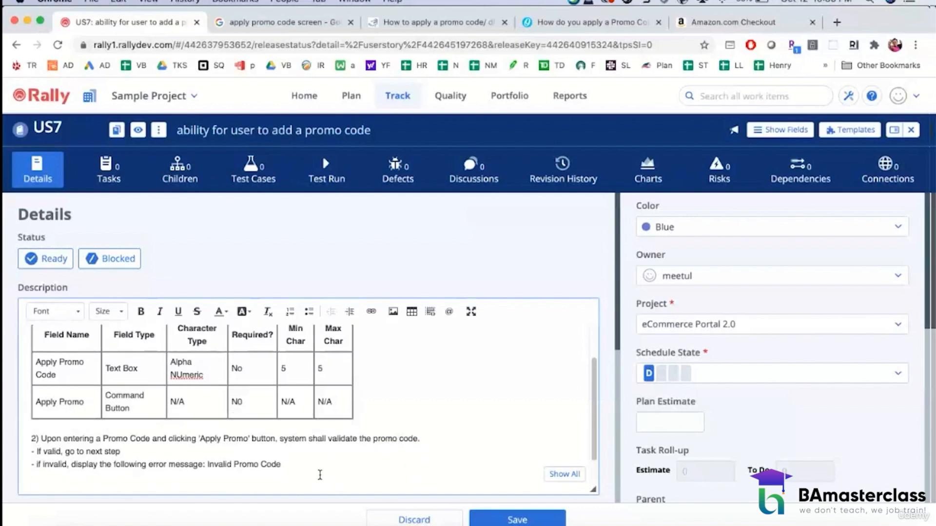
key(Return)
text(3))
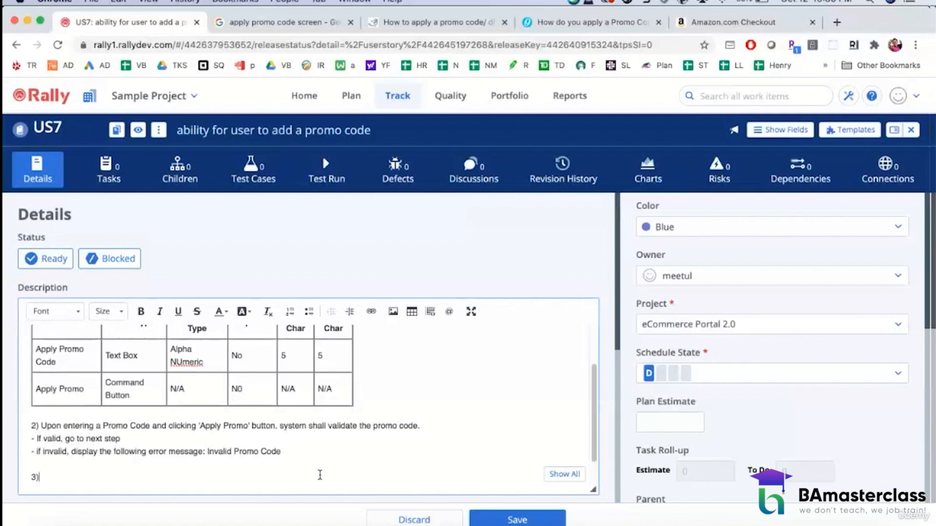
text(System applies the prom)
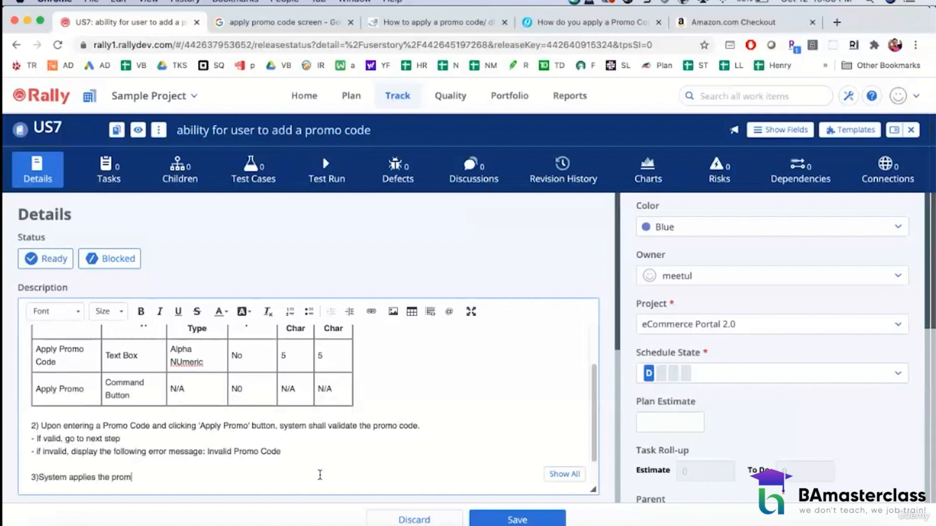
text(o code and updates the )
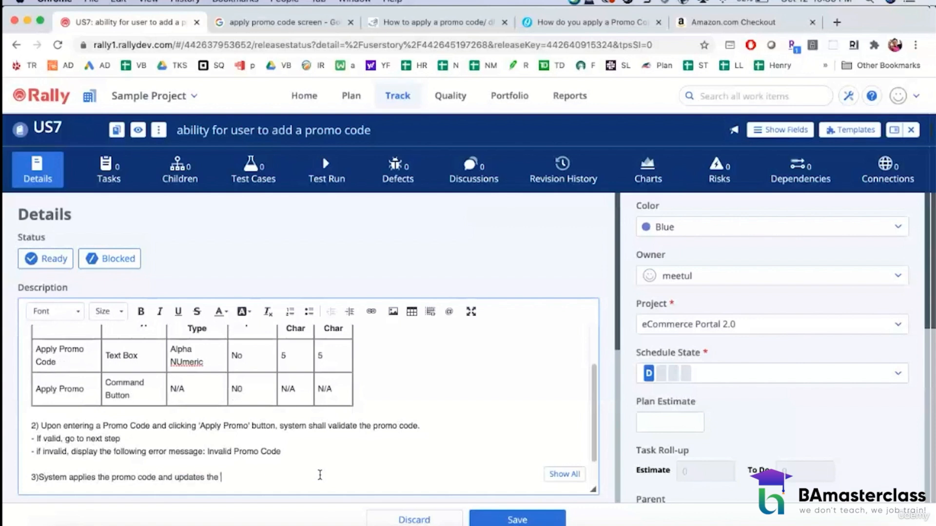
text(price ba)
Step: Complete the criterion 3 sentence with "based on the promo code incentive" and save the user story
key(BackSpace)
text(n the promo)
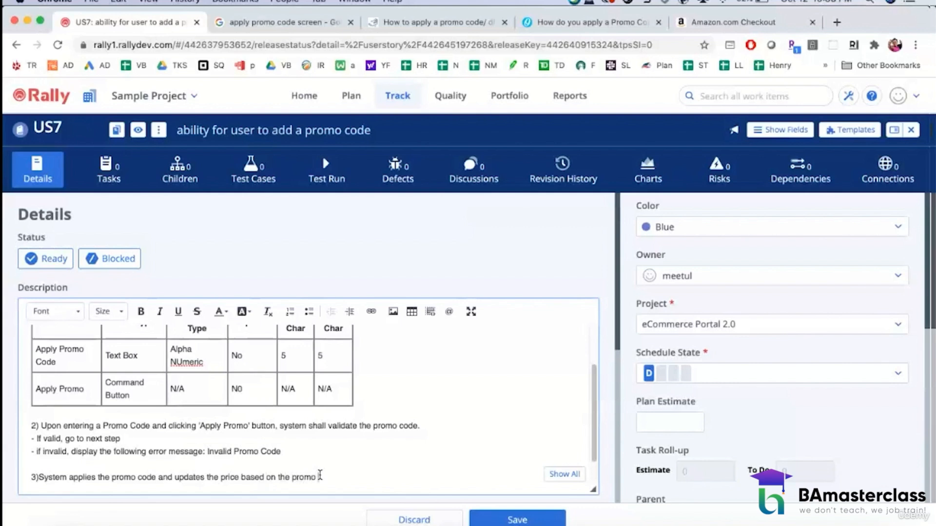
text( code incentive.)
scroll(320, 453, up, 3)
scroll(321, 431, down, 1)
scroll(322, 431, down, 2)
scroll(322, 430, up, 3)
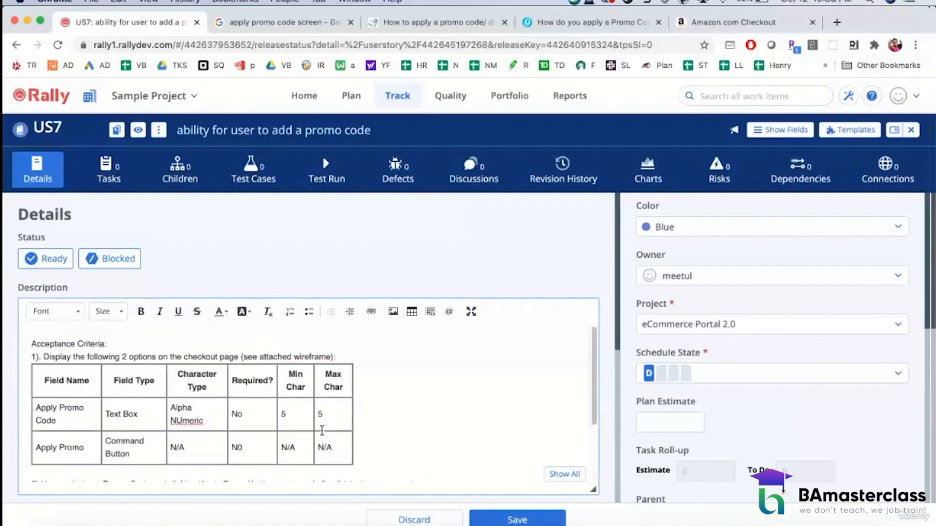
click(489, 519)
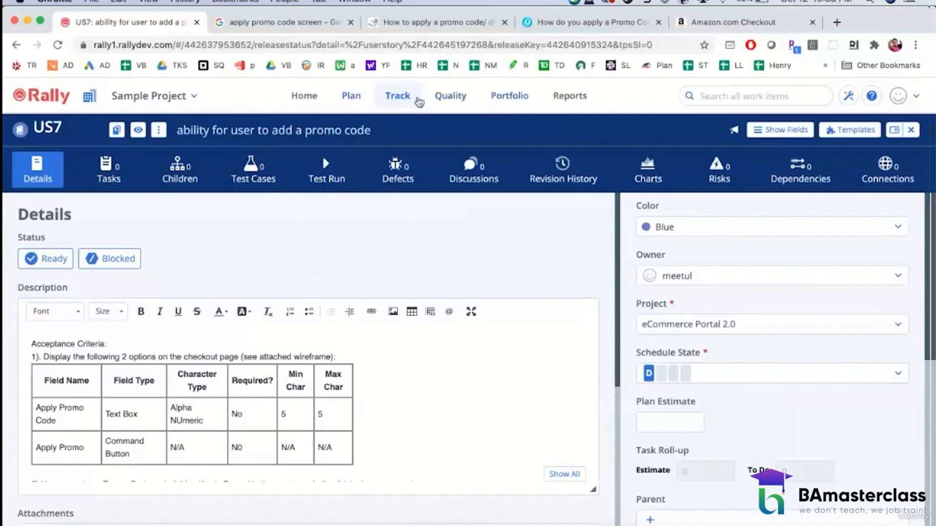
Step: Look for the release's user stories in the Release Planning, Release Tracking and Portfolio Items pages
click(359, 98)
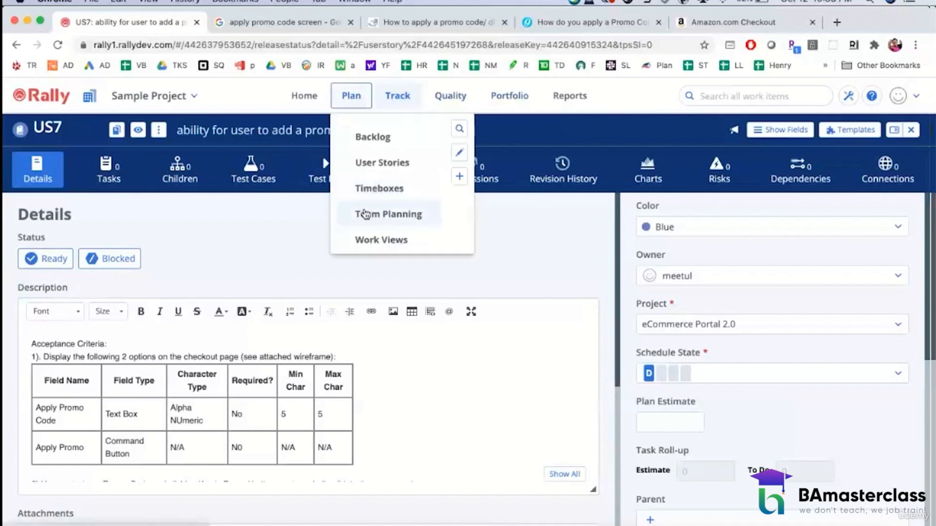
click(500, 104)
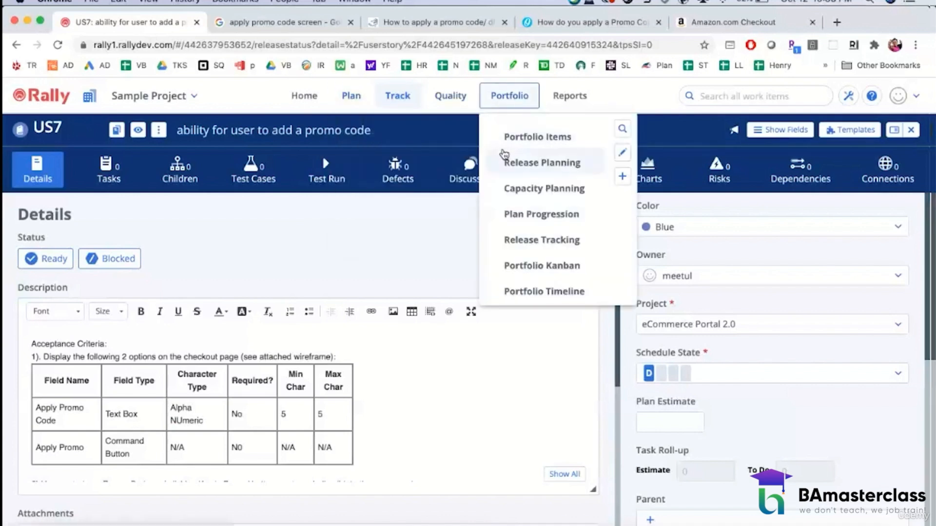
click(354, 95)
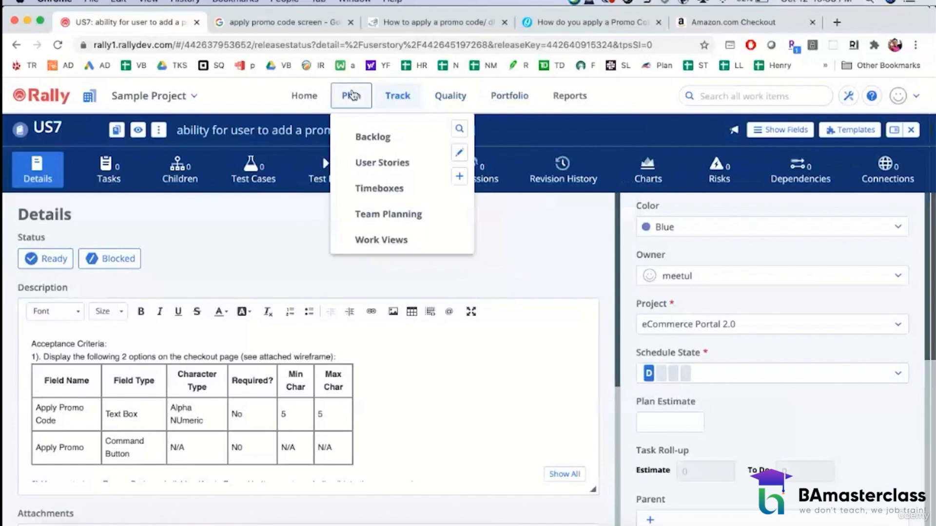
click(506, 96)
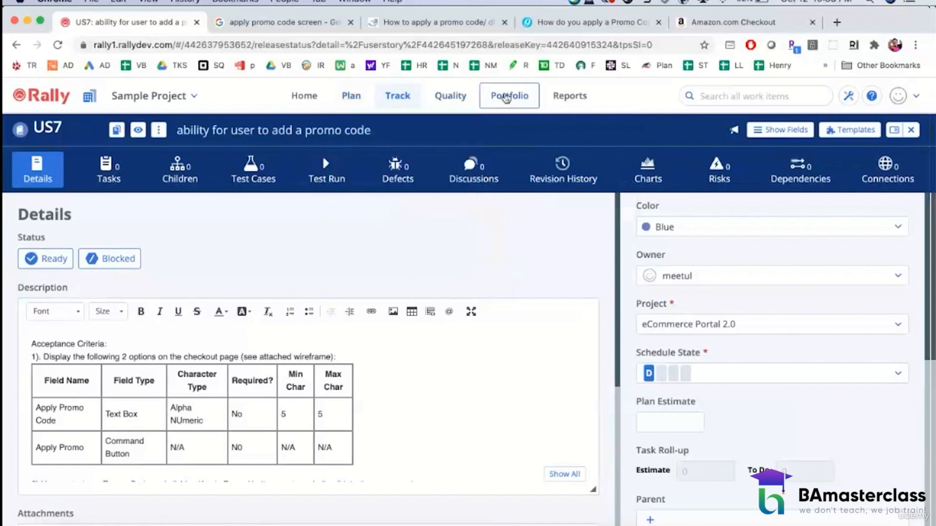
click(516, 162)
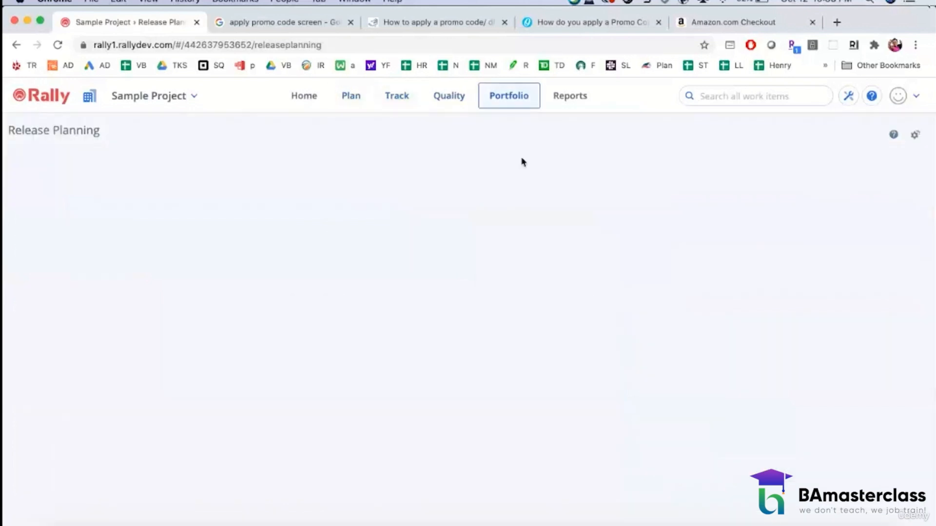
click(524, 96)
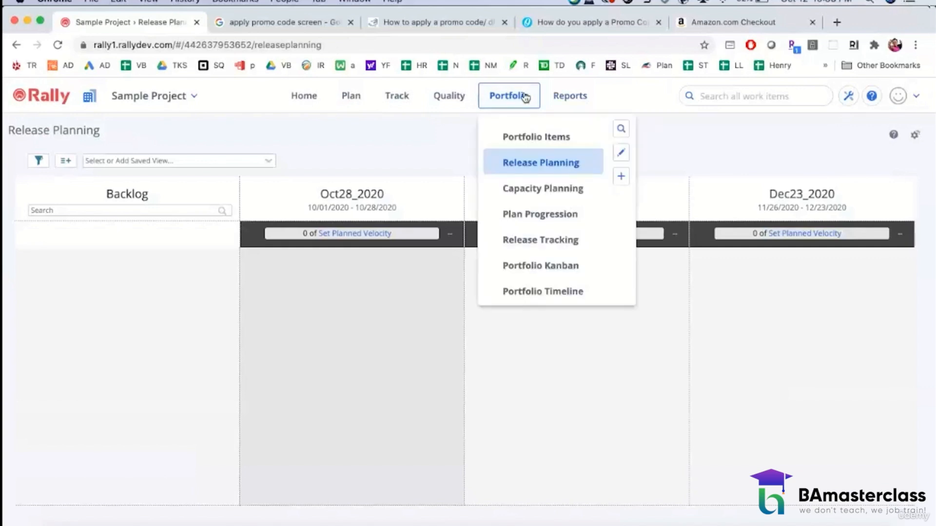
click(519, 240)
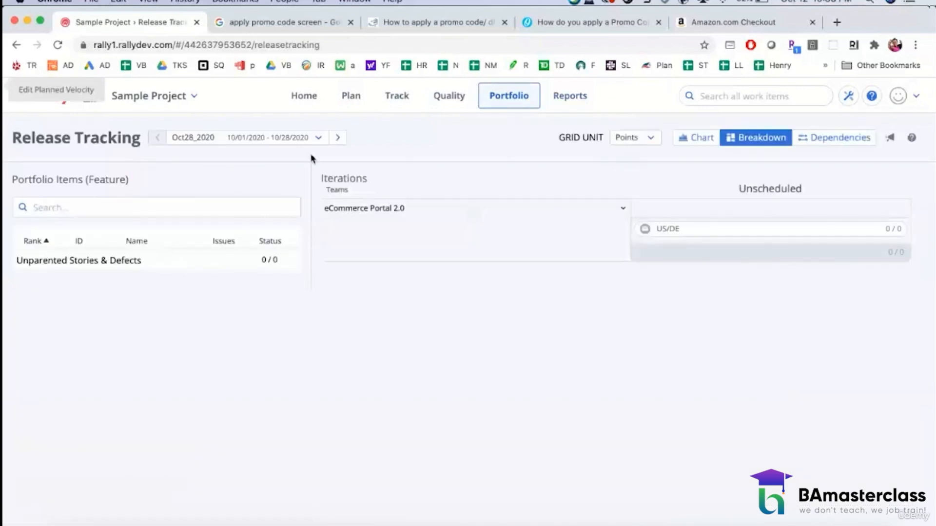
click(297, 140)
click(215, 211)
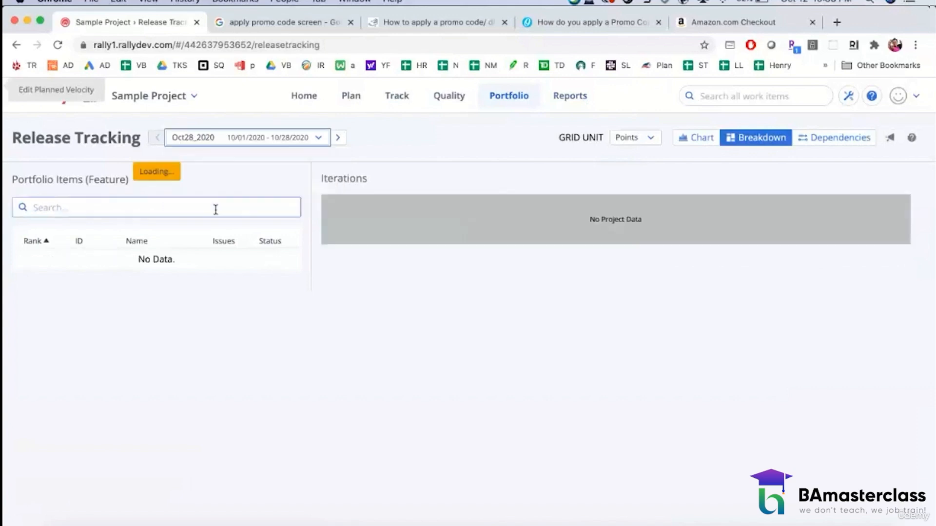
click(508, 95)
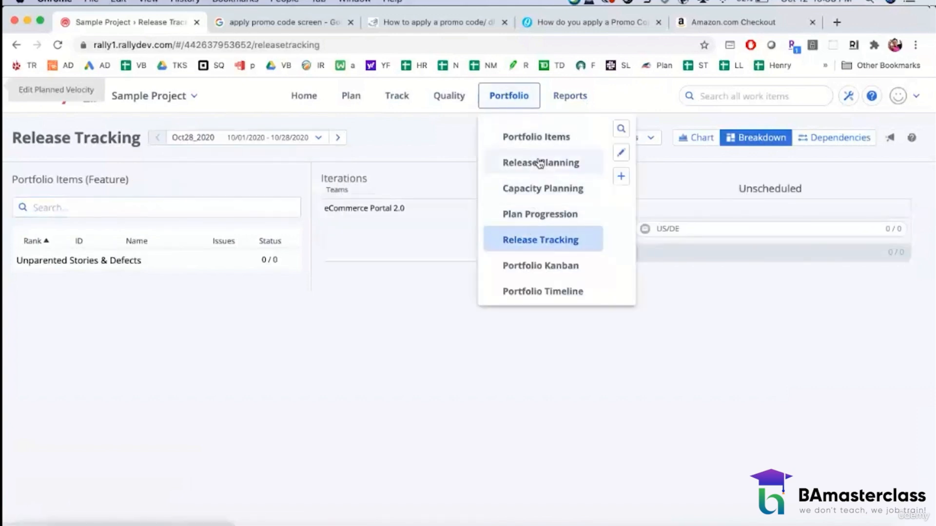
click(541, 139)
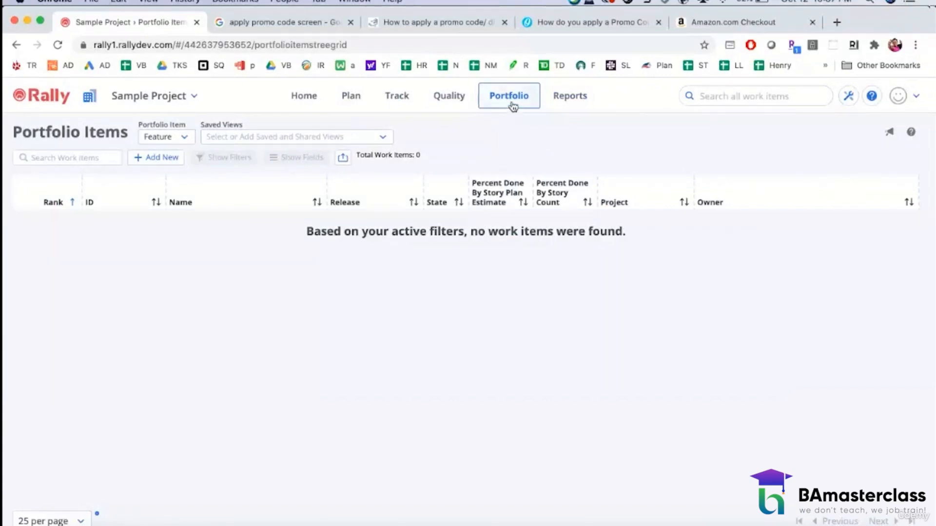
Step: Open US7, "ability for user to add a promo code", from the Release Status list and review its details
mouse_move(406, 102)
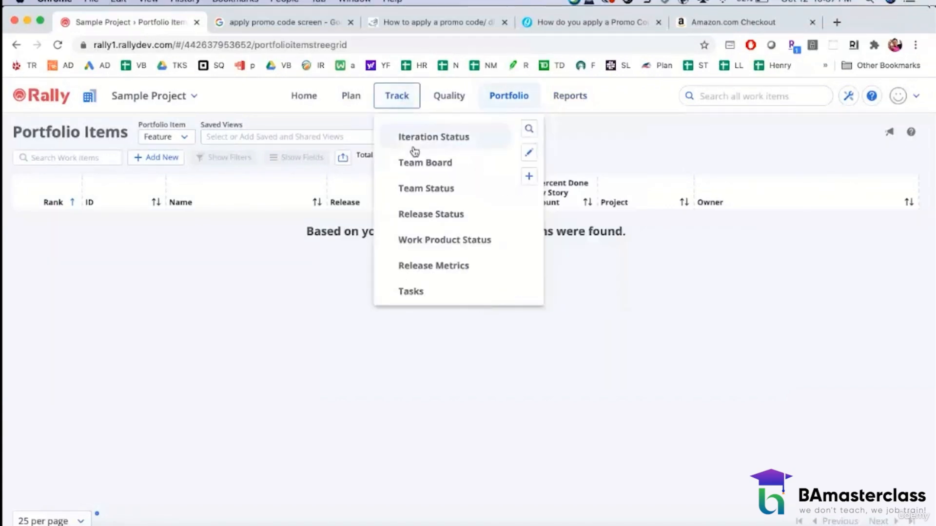
click(419, 216)
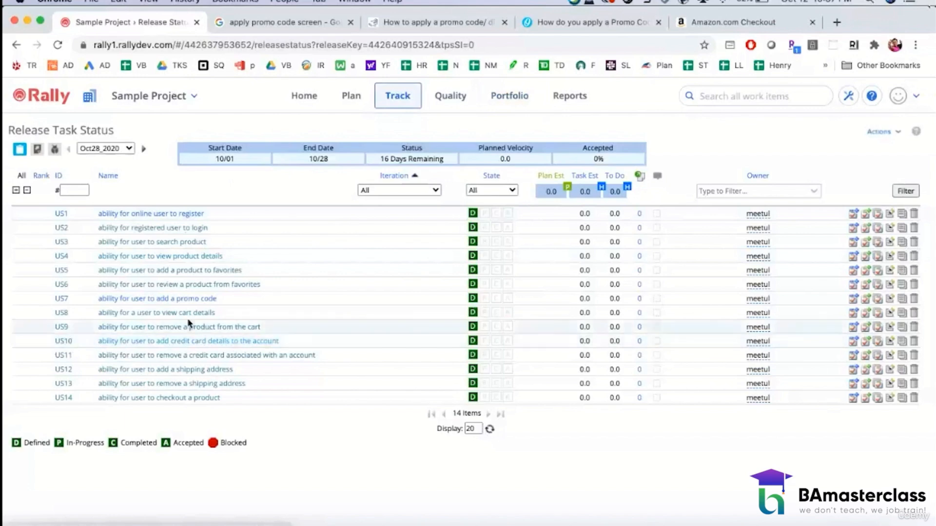
click(156, 301)
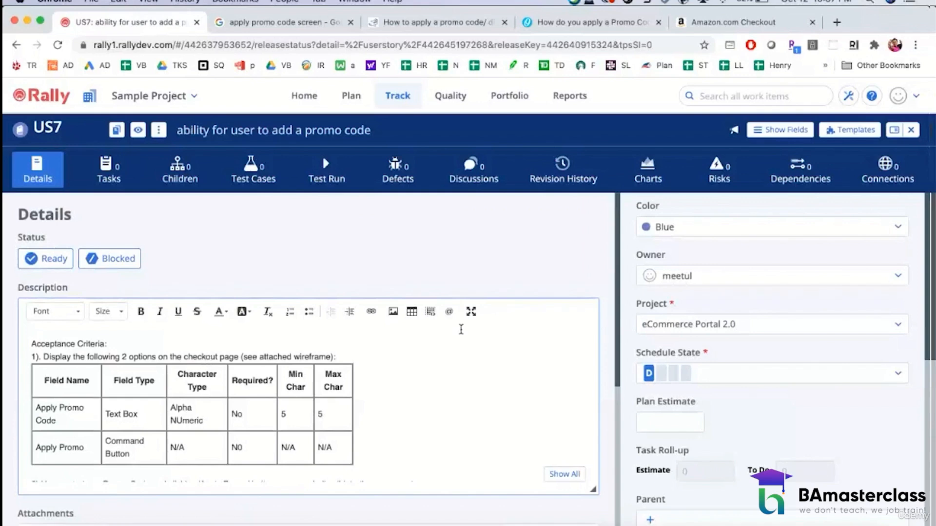
scroll(759, 407, down, 5)
scroll(759, 407, down, 8)
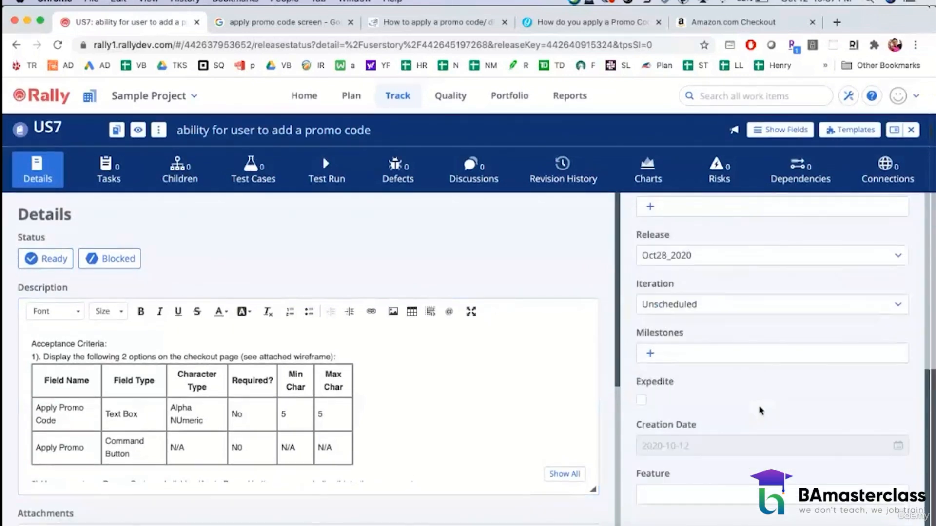
scroll(418, 362, down, 6)
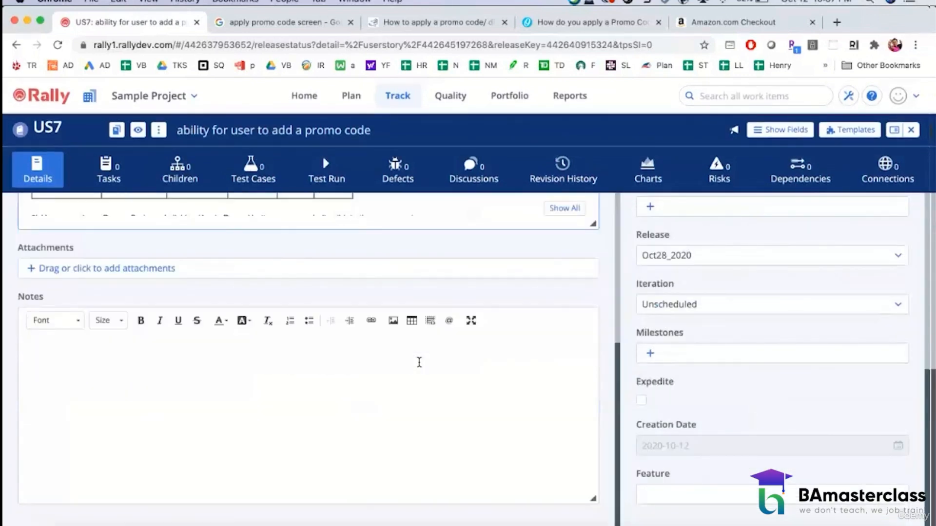
scroll(418, 361, up, 6)
click(362, 366)
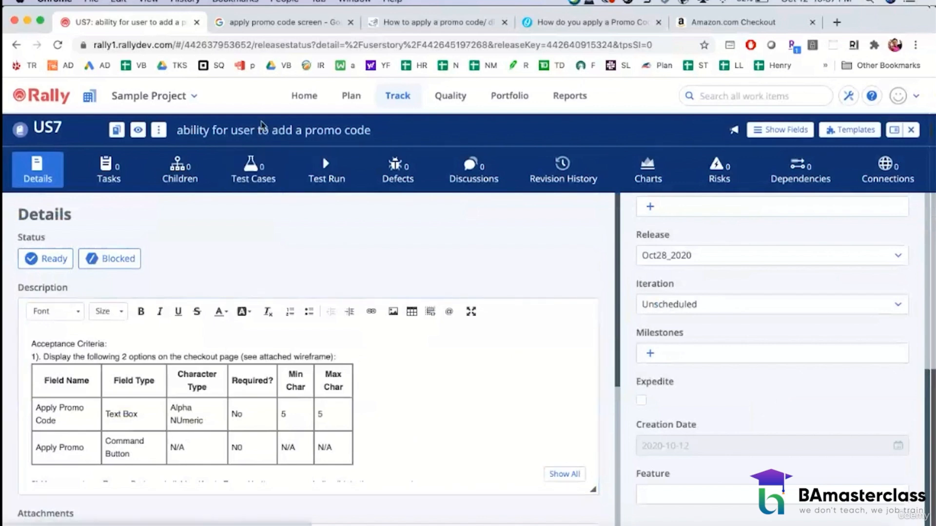
Step: Replace the US7 title with "As a online user, I want an ability to apply a promo code"
click(178, 135)
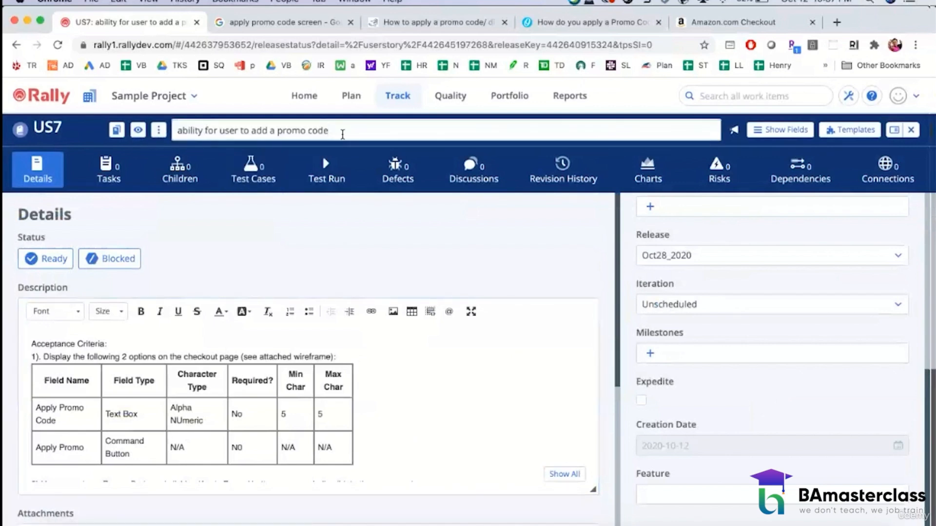
drag(342, 134, 138, 130)
text(As a )
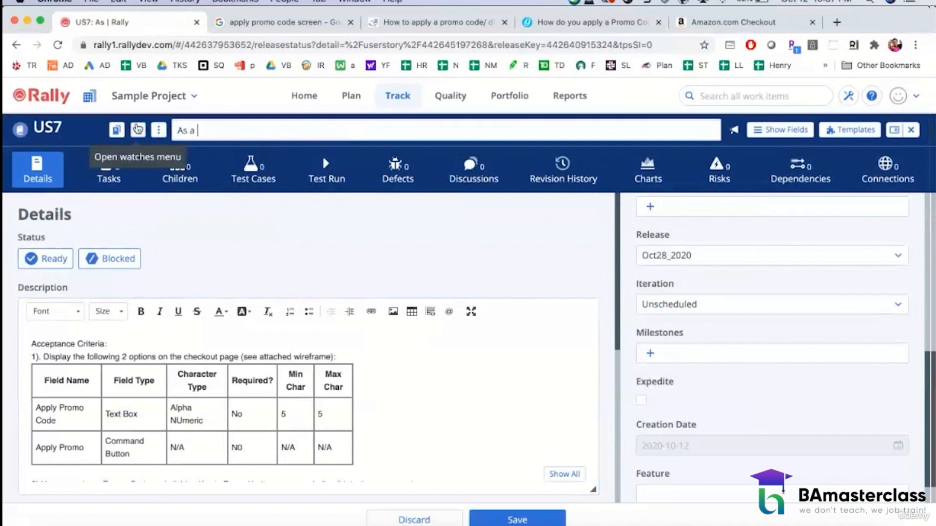
text(online user, I want)
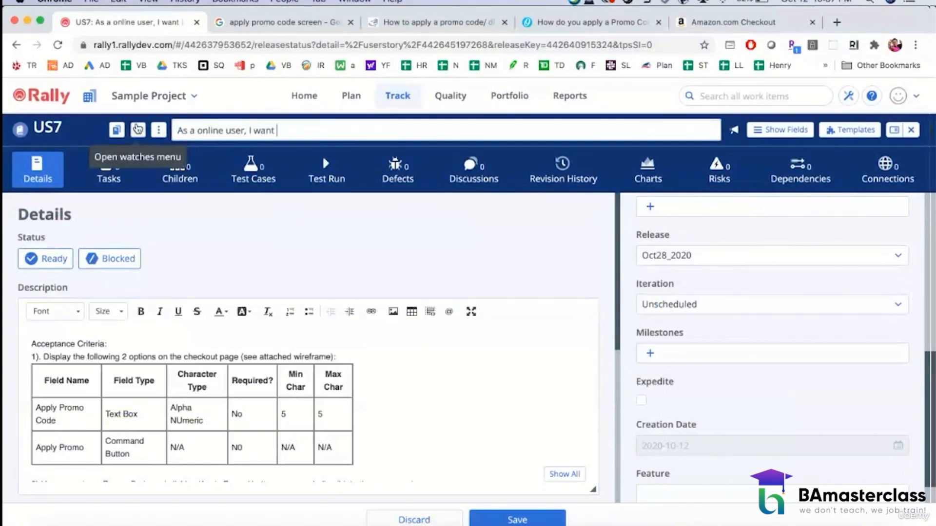
text( an ability to apply a promo)
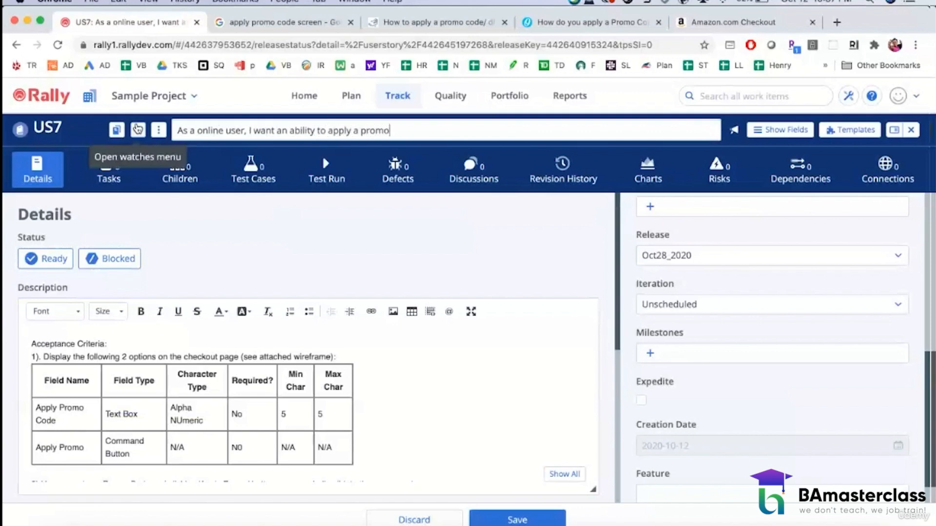
text( code whi)
Step: Complete the US7 title with "during check out so that I can get a discount on the purchase."
key(BackSpace)
key(BackSpace)
key(BackSpace)
text(during check out so that I )
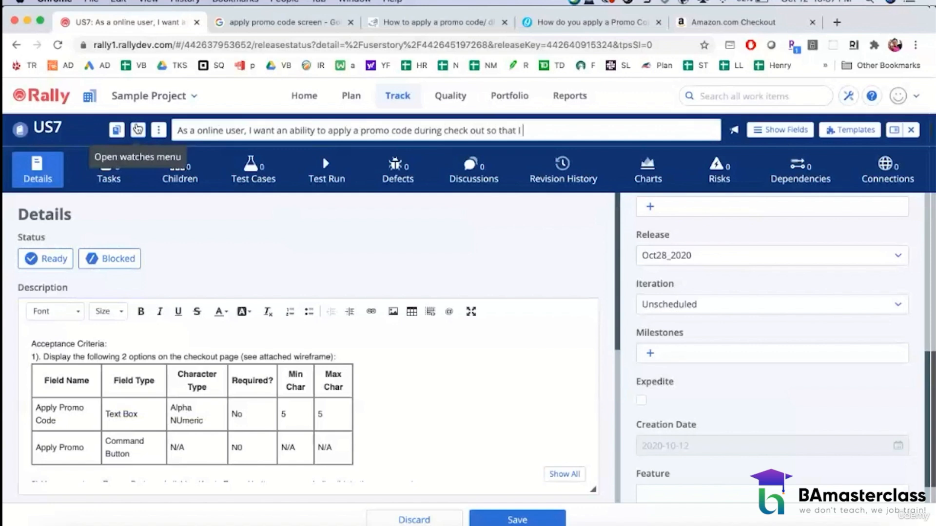
text(can get a discount)
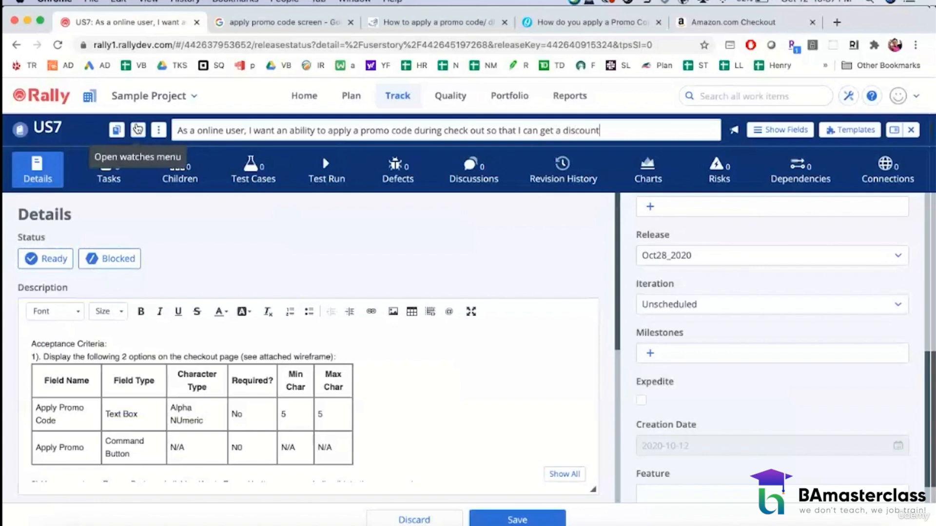
text( on the purchase.)
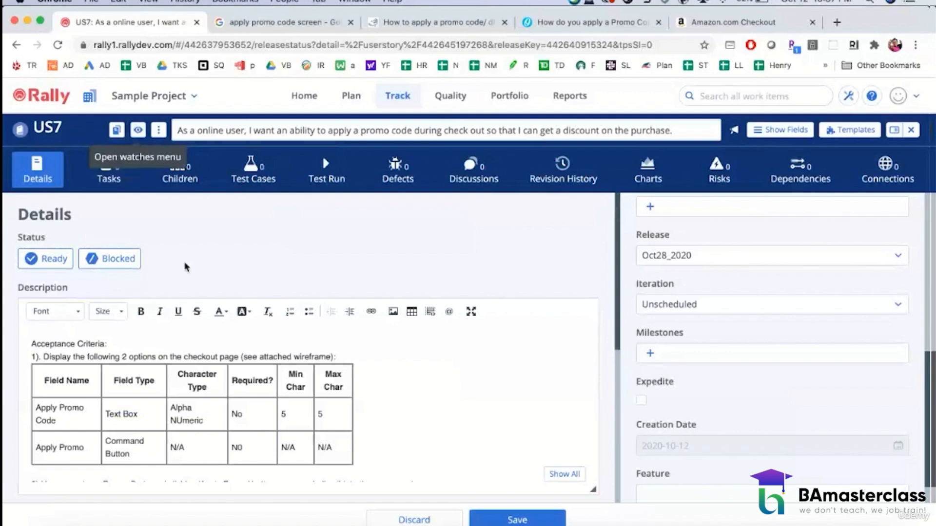
Step: Save US7 and return to the Release Status list of user stories
click(516, 518)
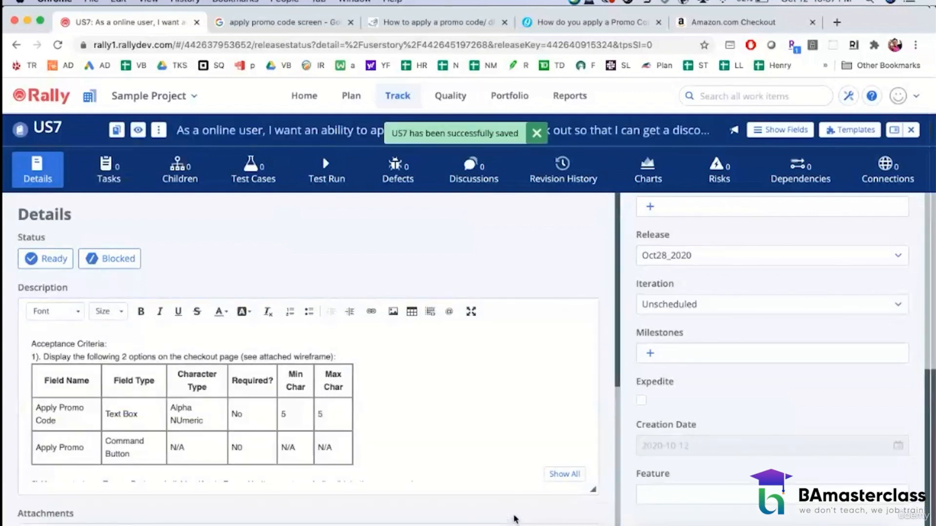
click(407, 99)
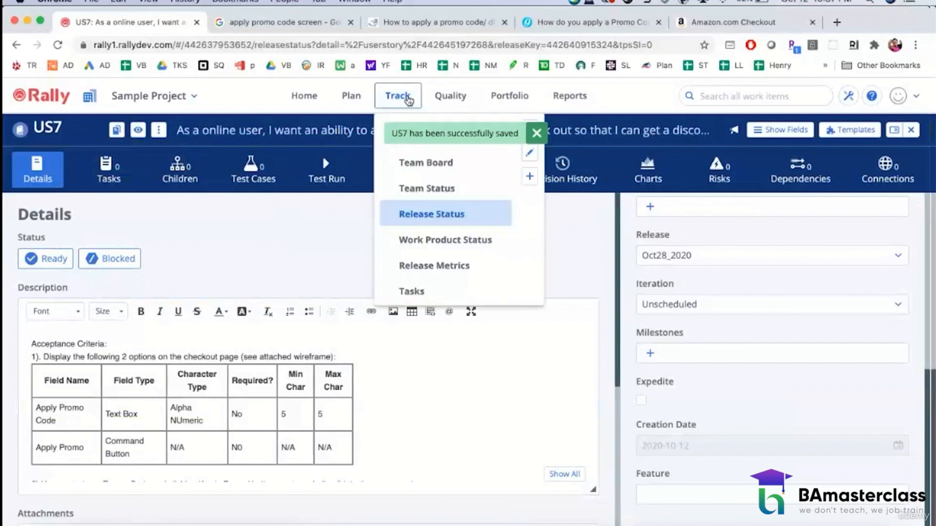
click(415, 214)
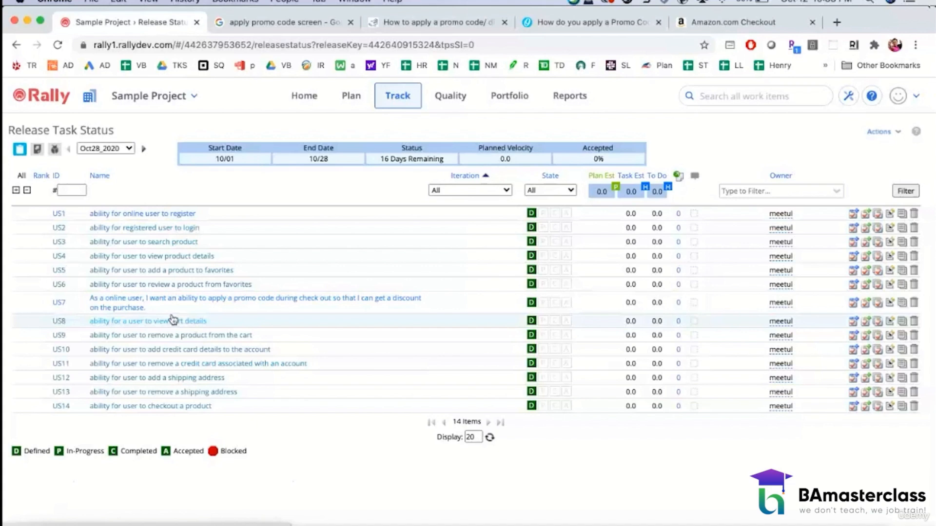
Step: Open US7 from the Release Status list and review its description, attachments and notes
click(192, 302)
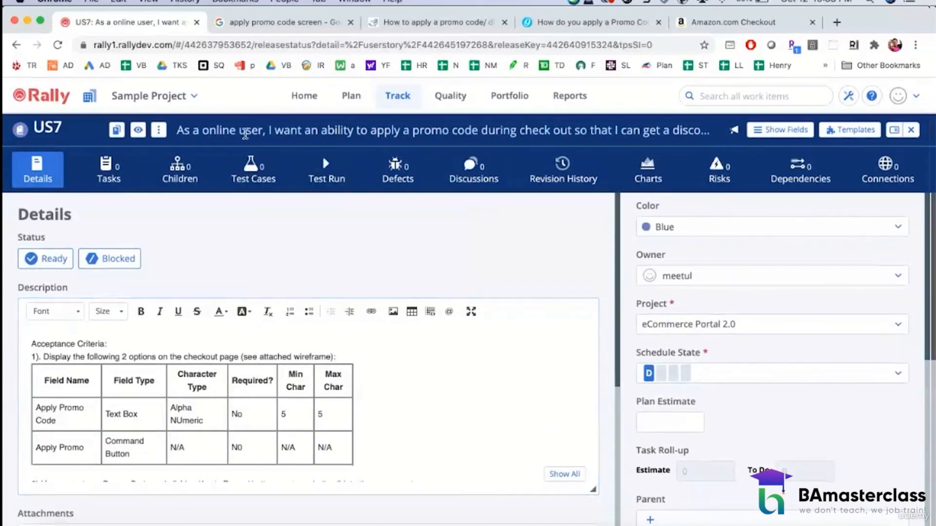
scroll(375, 408, down, 5)
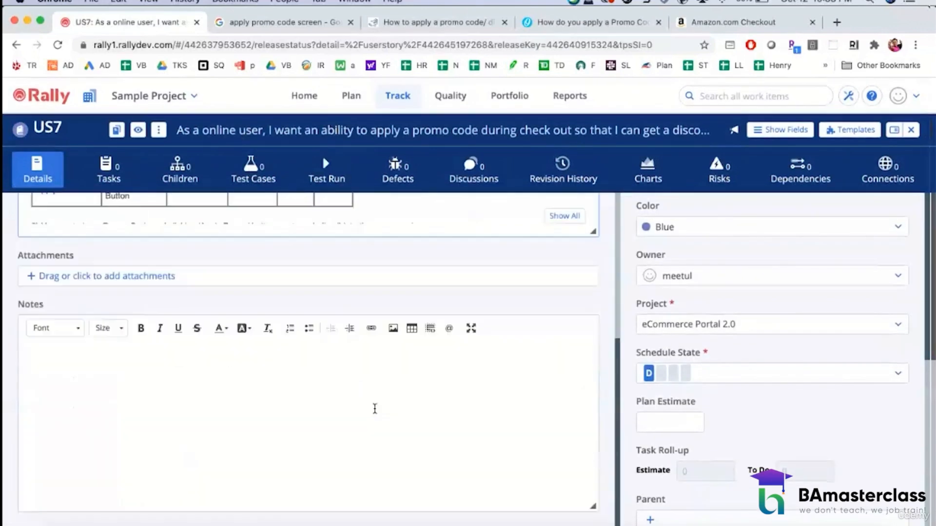
scroll(374, 408, up, 5)
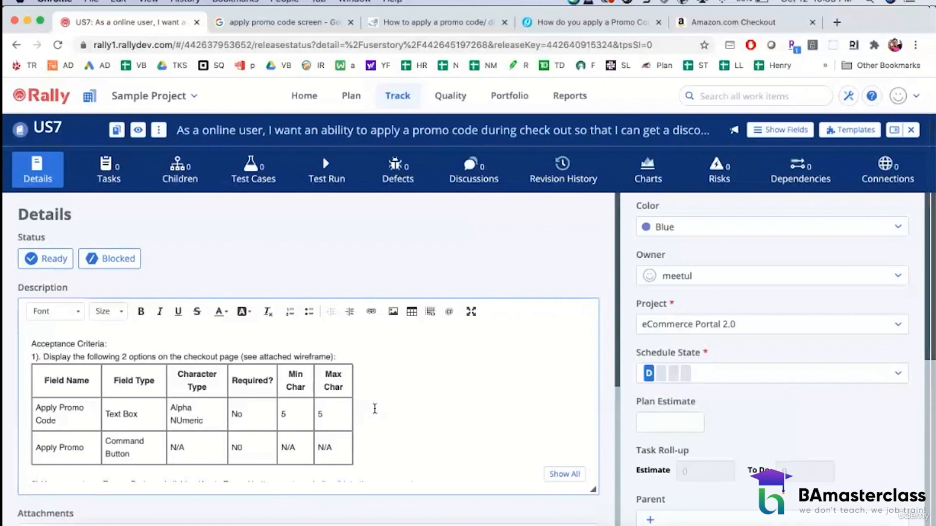
Step: Add a task named "Implement the code" to US7, keeping the default owner
click(112, 182)
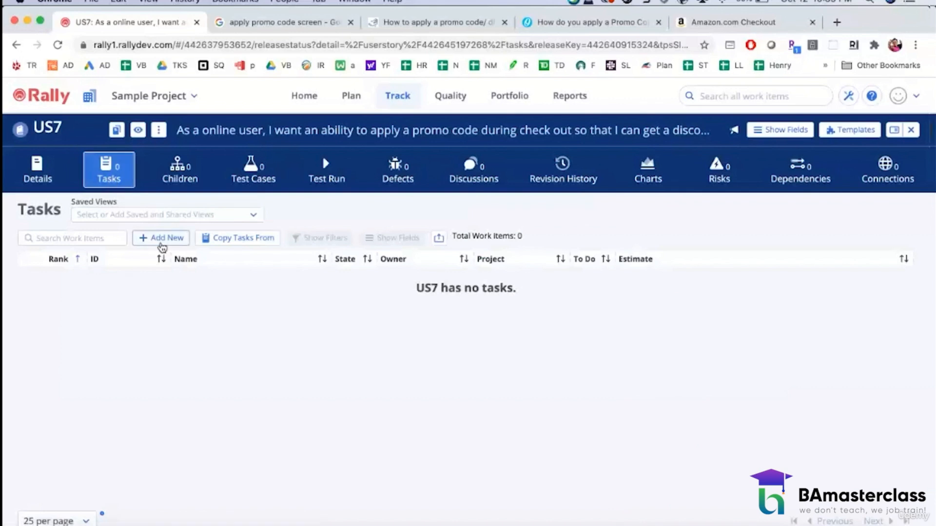
click(162, 239)
click(319, 276)
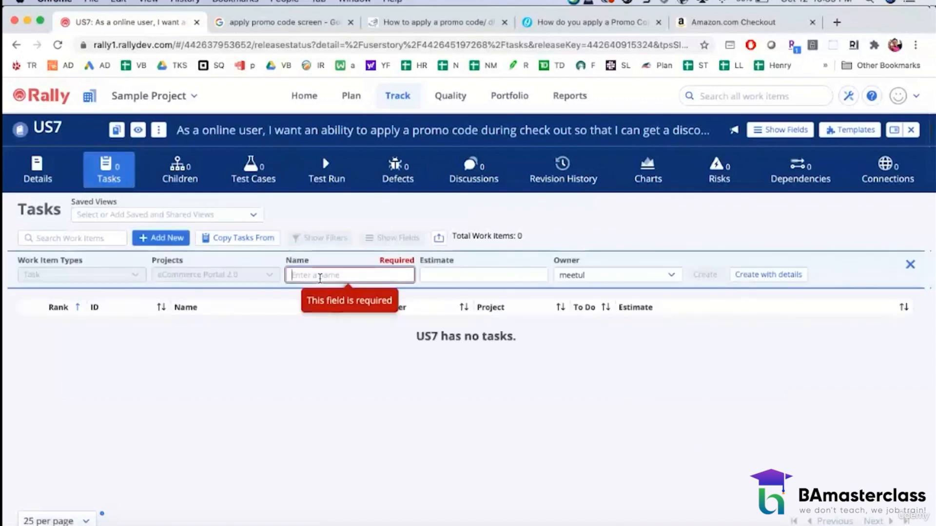
text(Implement )
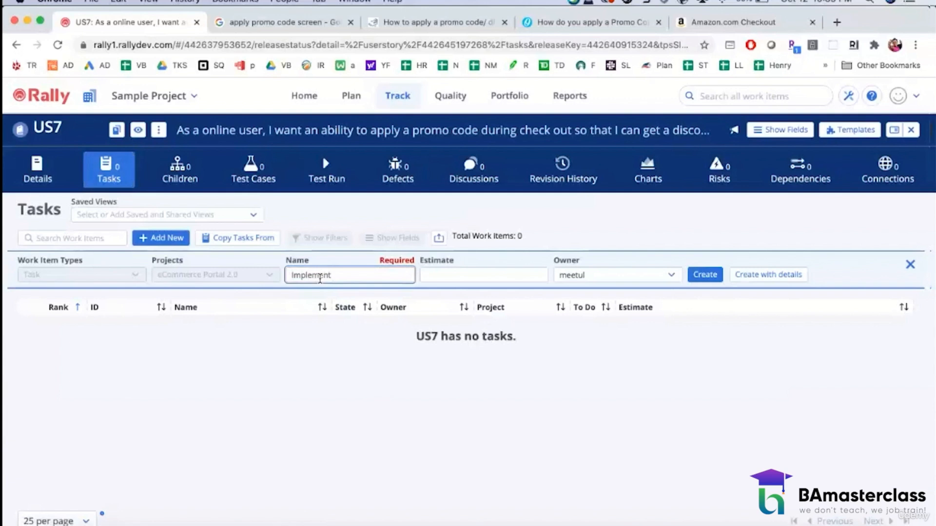
text(the code)
click(587, 276)
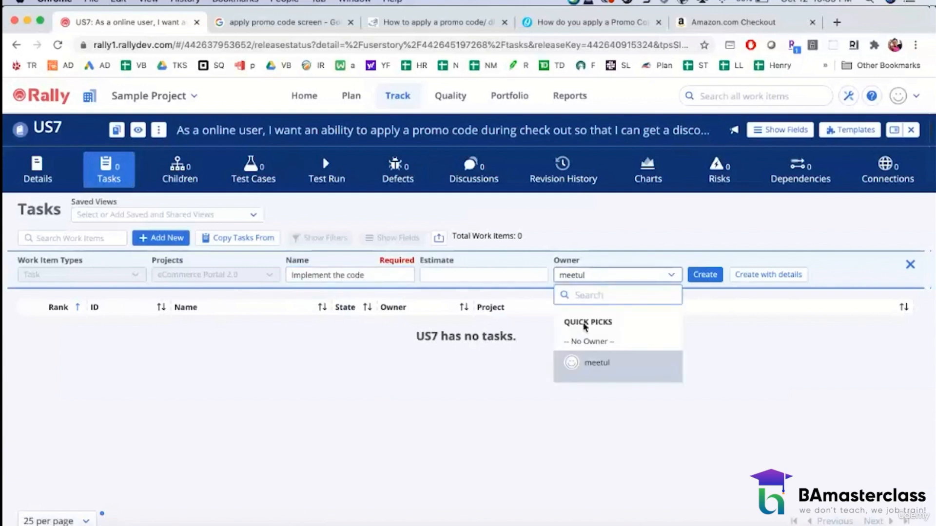
click(512, 377)
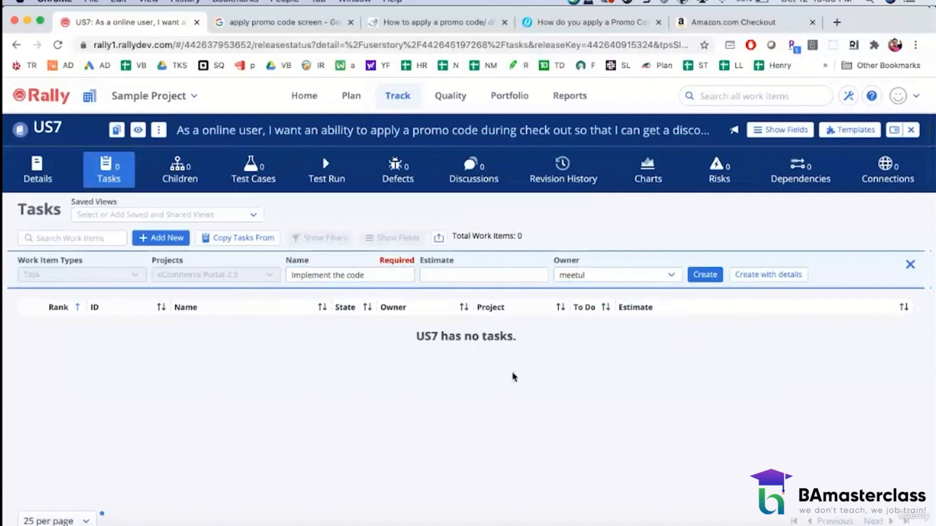
click(707, 275)
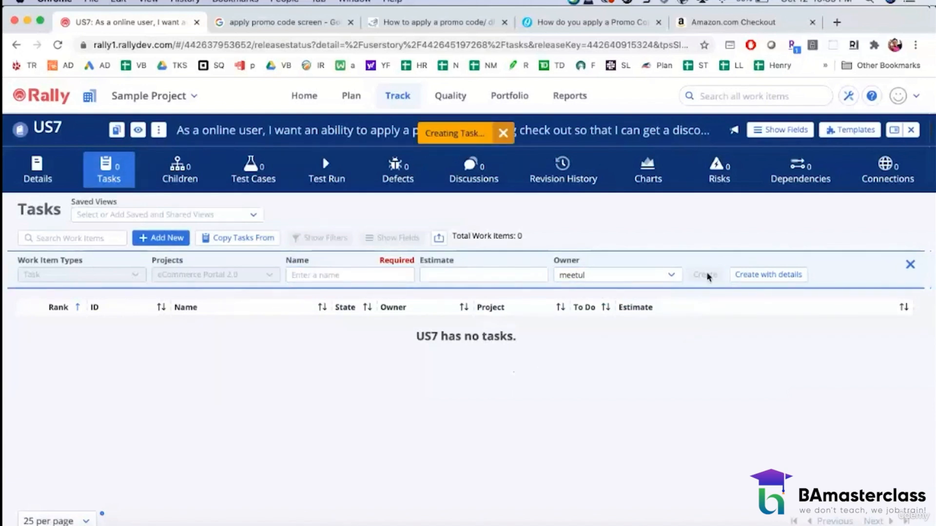
Step: Add a second US7 task named "Create Test Cases" with the same owner
click(357, 276)
text(Cre)
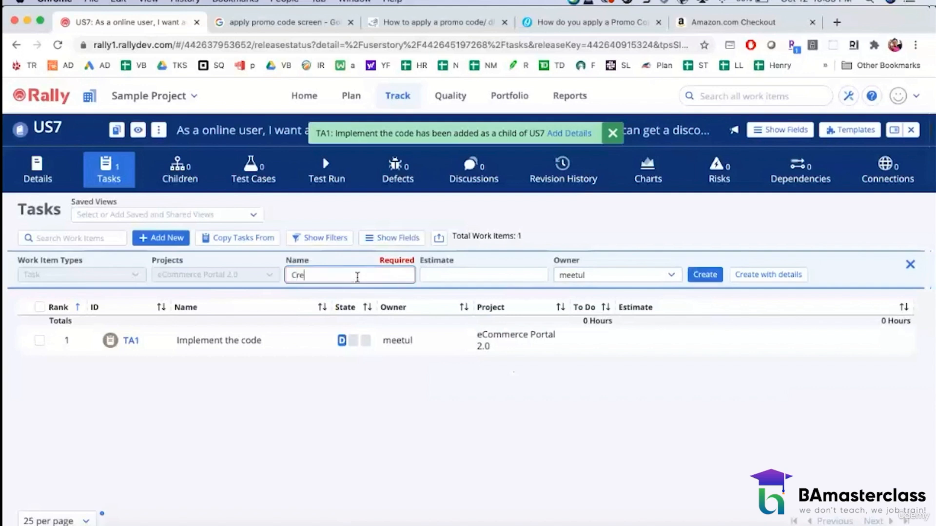
text(ate Test Cases)
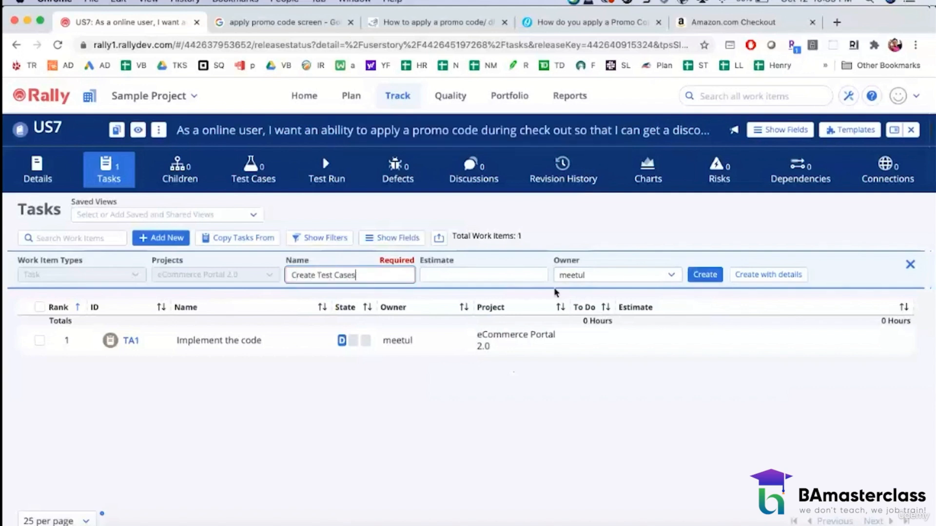
click(595, 276)
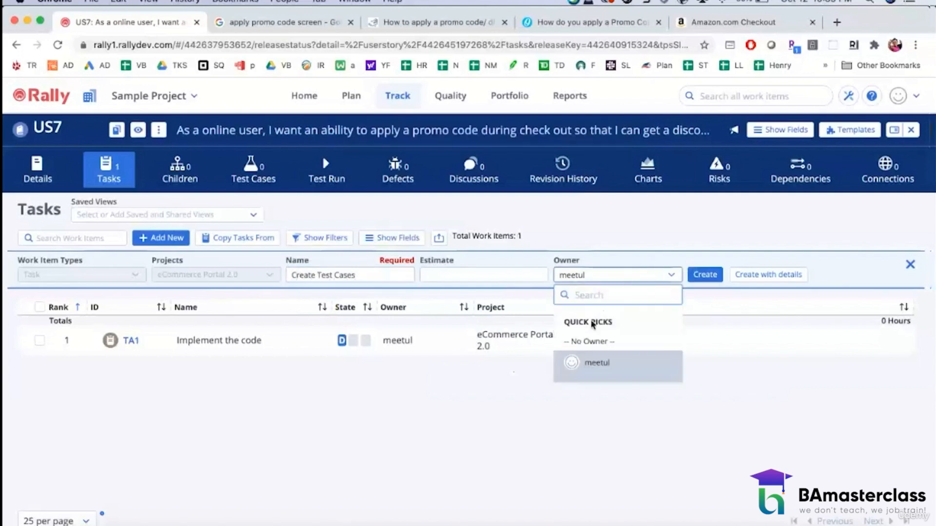
click(762, 376)
click(713, 281)
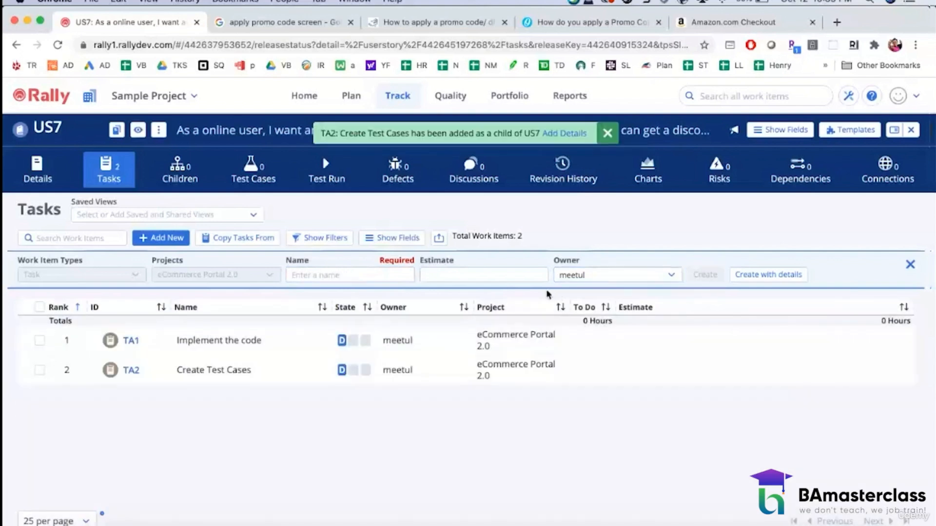
Step: Add a third US7 task named "Execute Test Cases" with the same owner
click(379, 277)
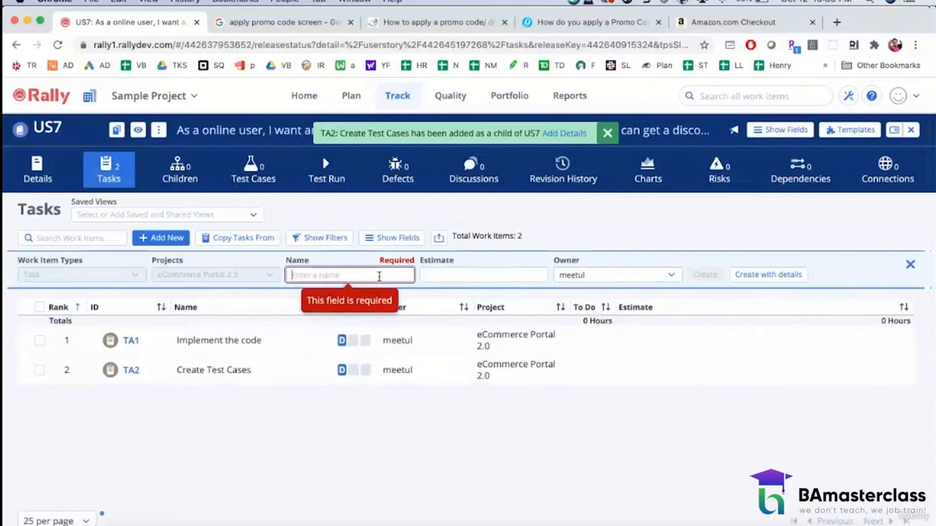
text(Exce)
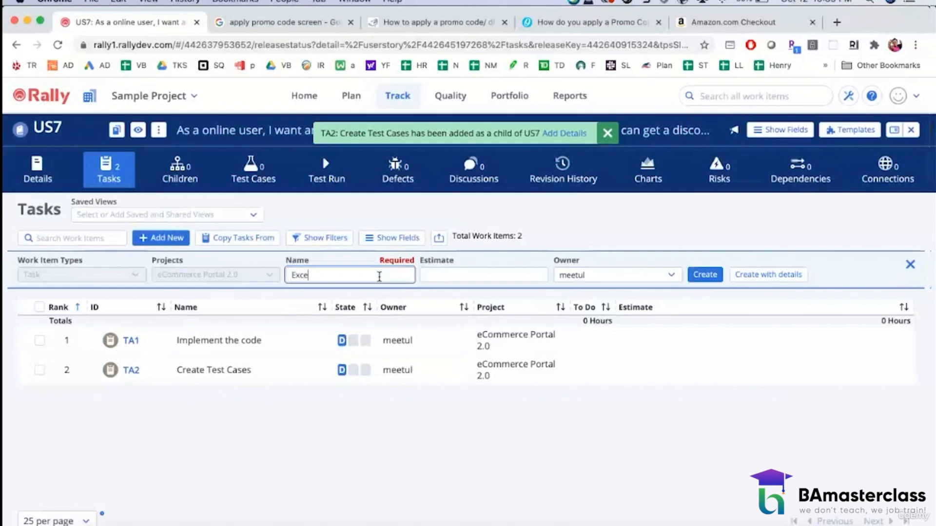
text(vute test)
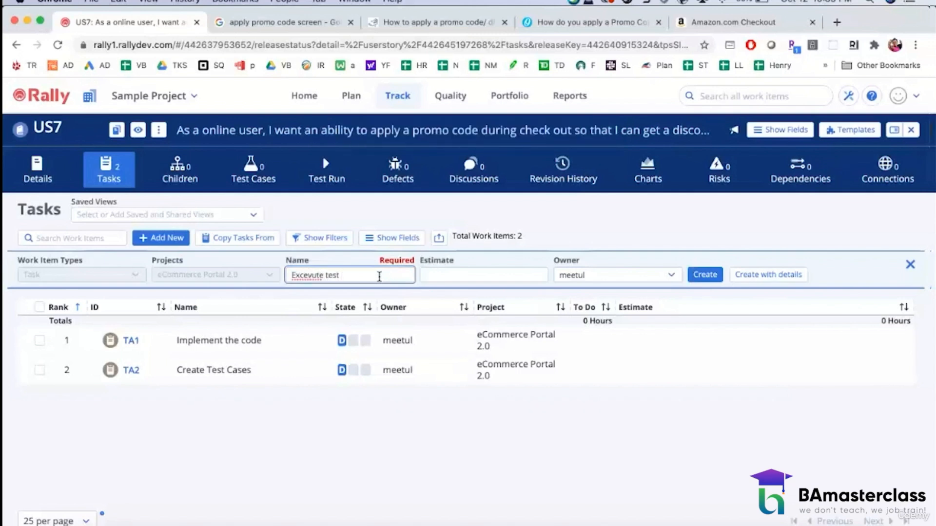
key(BackSpace)
key(BackSpace)
key(BackSpace)
key(BackSpace)
key(BackSpace)
key(BackSpace)
key(BackSpace)
key(BackSpace)
key(BackSpace)
key(BackSpace)
key(BackSpace)
text(ecute test Cases)
click(323, 276)
key(BackSpace)
text(T)
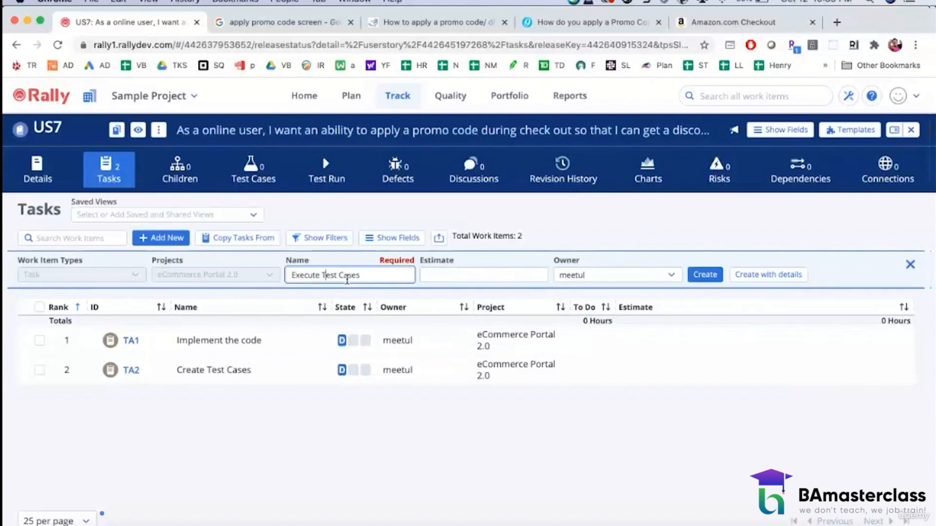
click(589, 275)
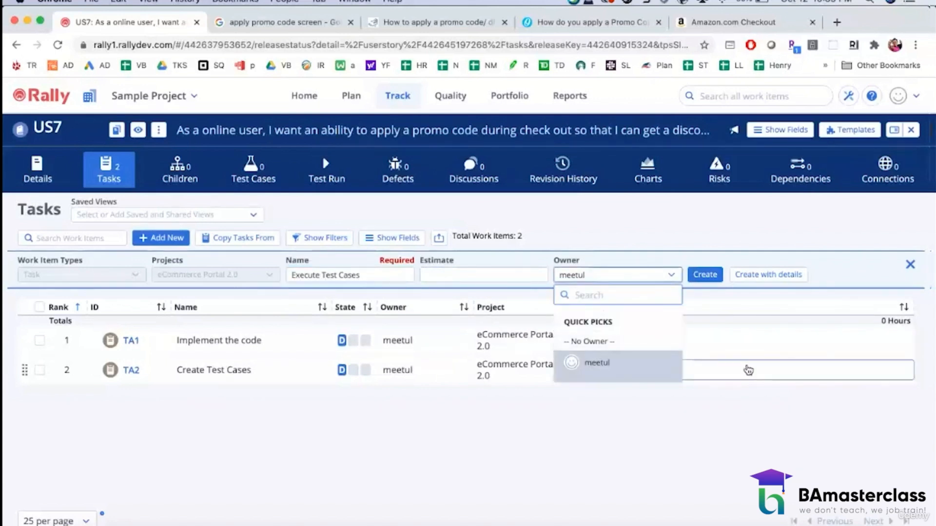
click(597, 363)
click(705, 275)
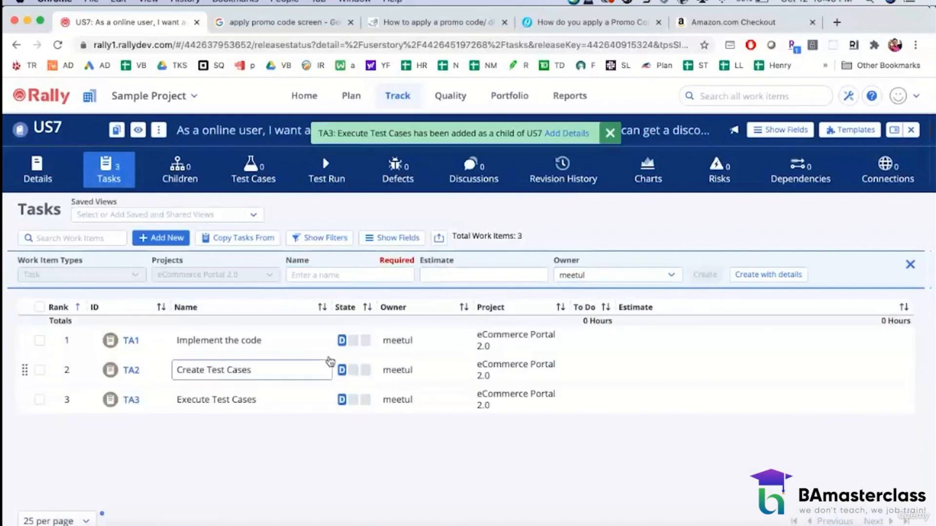
Step: Set the plan estimate of US7 to 5 in its details and save the story
click(38, 170)
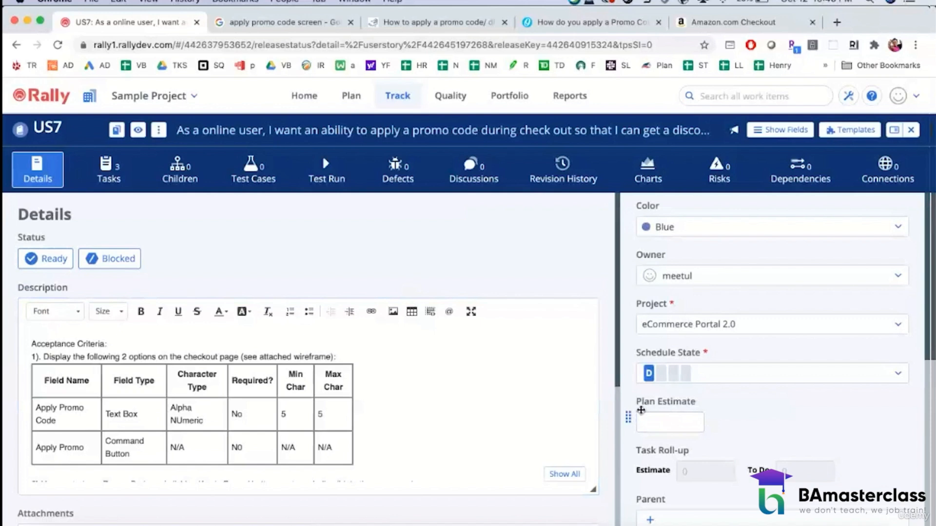
click(664, 422)
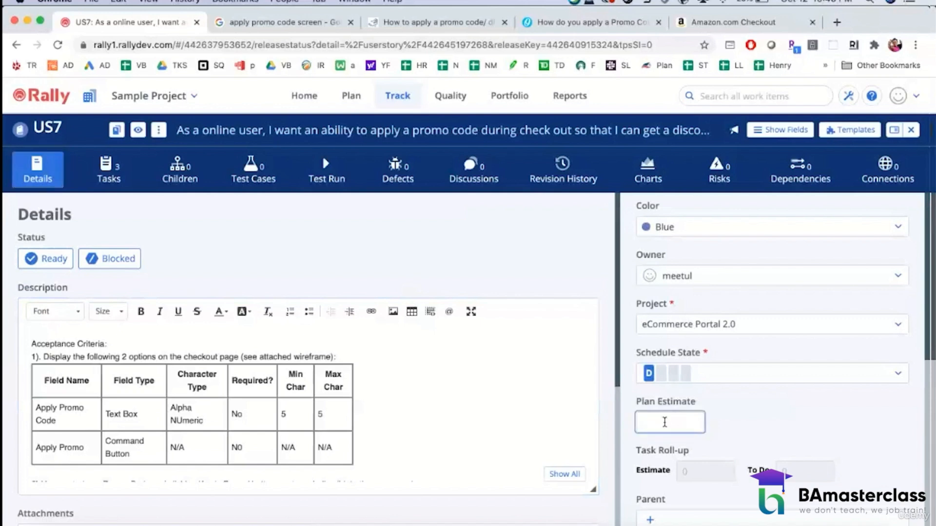
text(5)
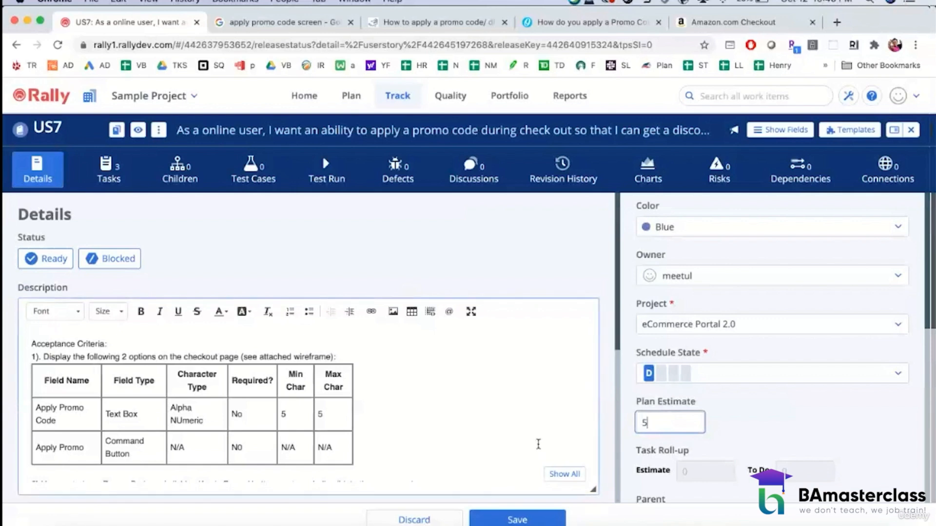
click(744, 441)
scroll(744, 441, down, 5)
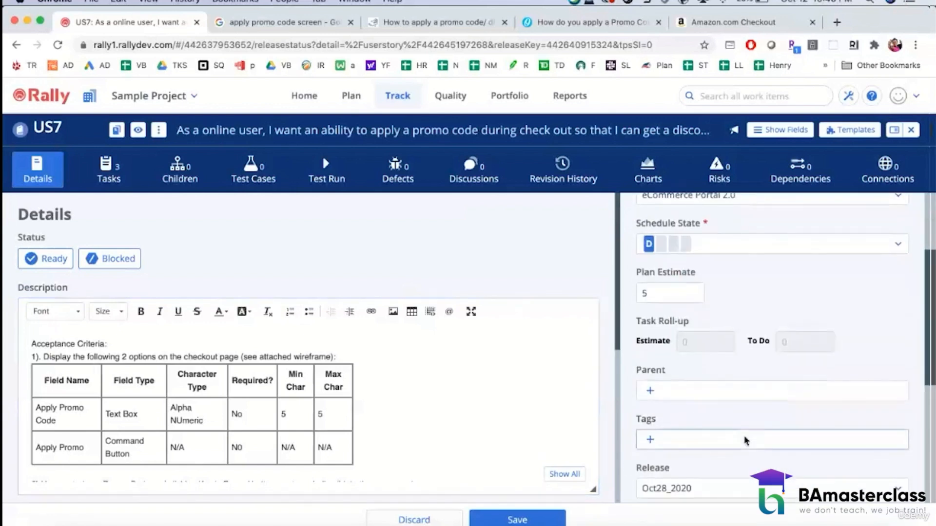
scroll(744, 441, down, 10)
click(526, 520)
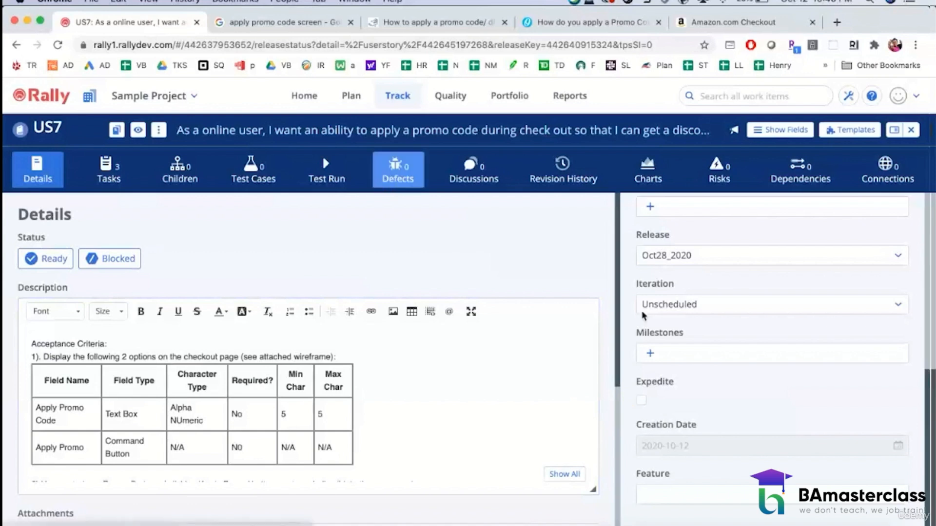
Step: Assign US7 to the iteration Oct28_2020_Sprint 1 and save the story
scroll(682, 332, up, 8)
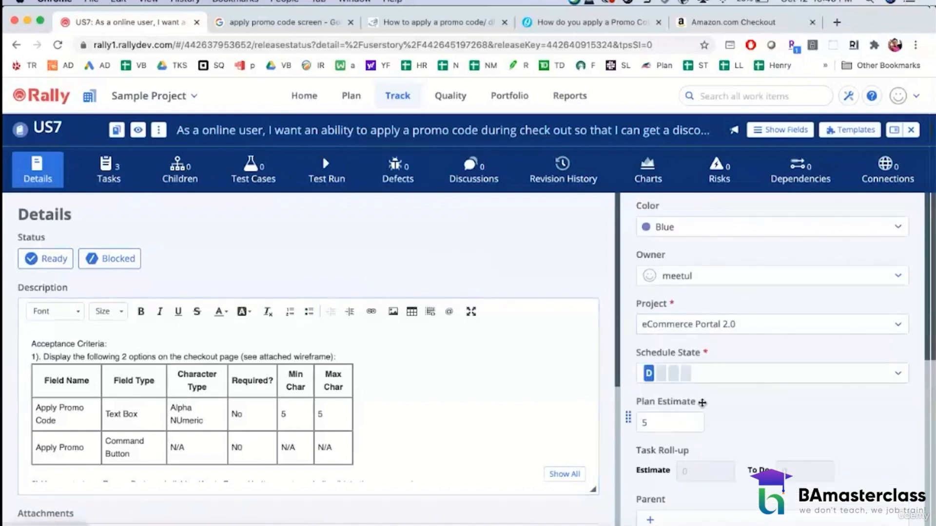
scroll(684, 332, down, 6)
scroll(702, 402, down, 3)
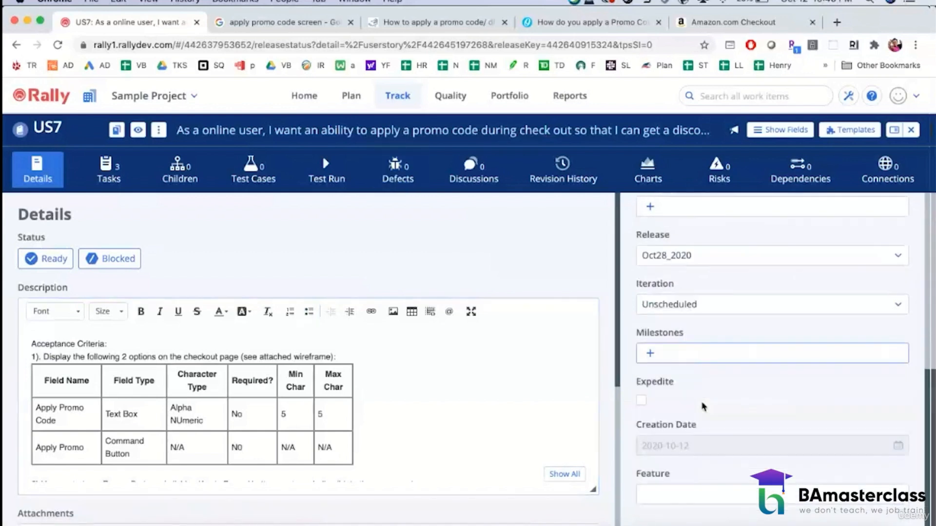
scroll(701, 399, up, 2)
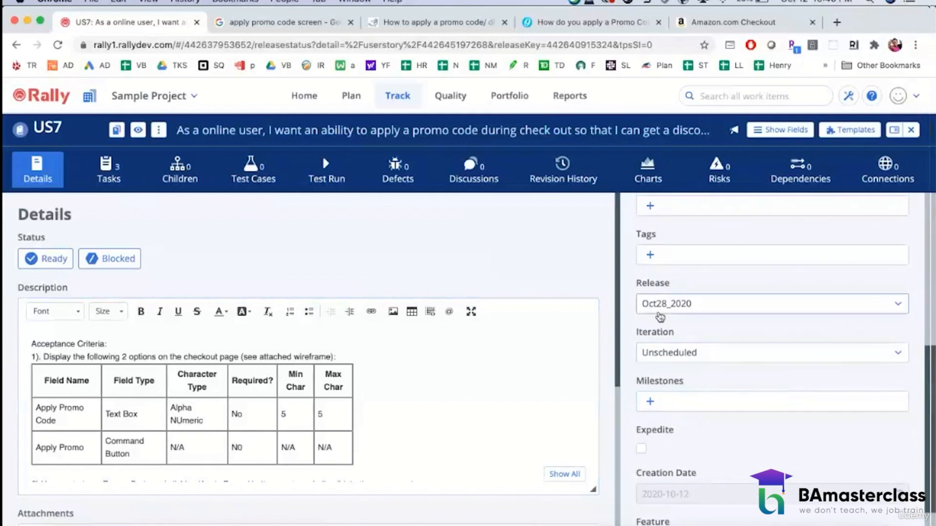
click(669, 360)
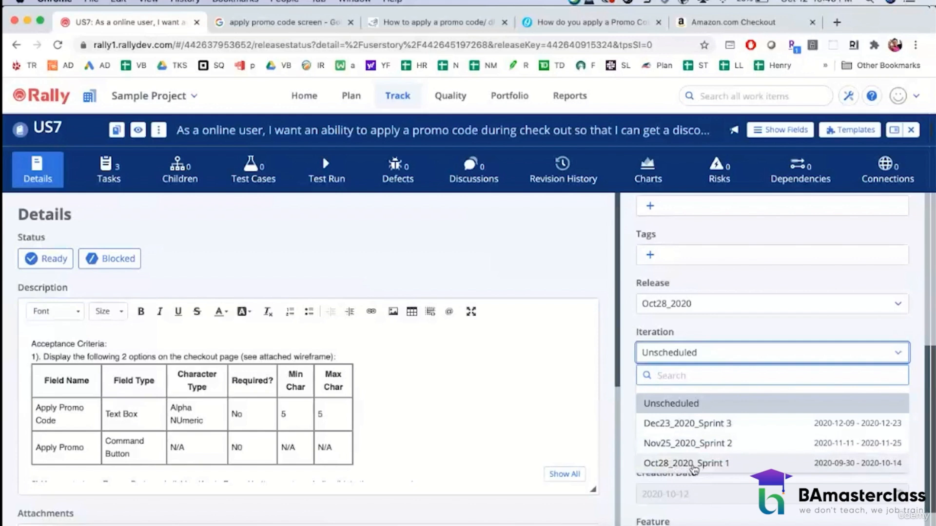
click(687, 463)
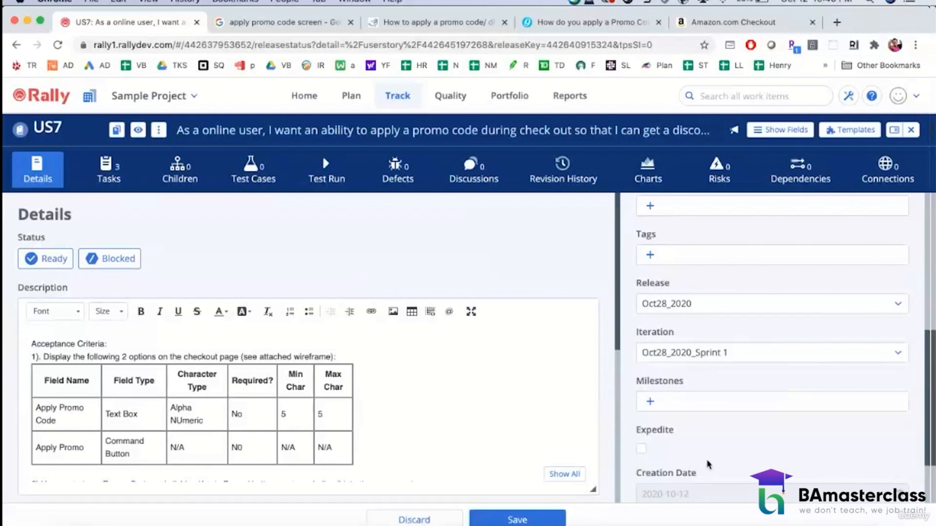
scroll(706, 464, down, 2)
click(510, 521)
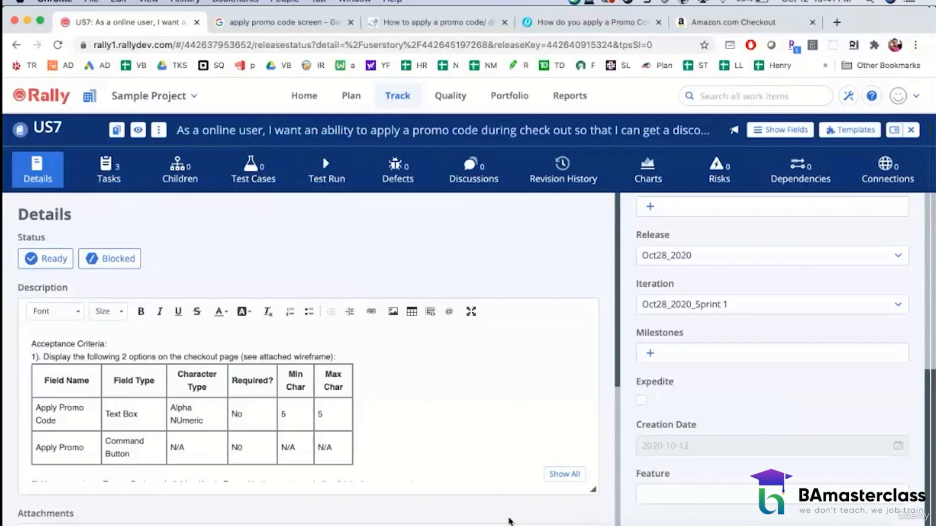
Step: Show the Iteration Status as a board and open the US7 card from the Defined column
click(457, 382)
click(351, 105)
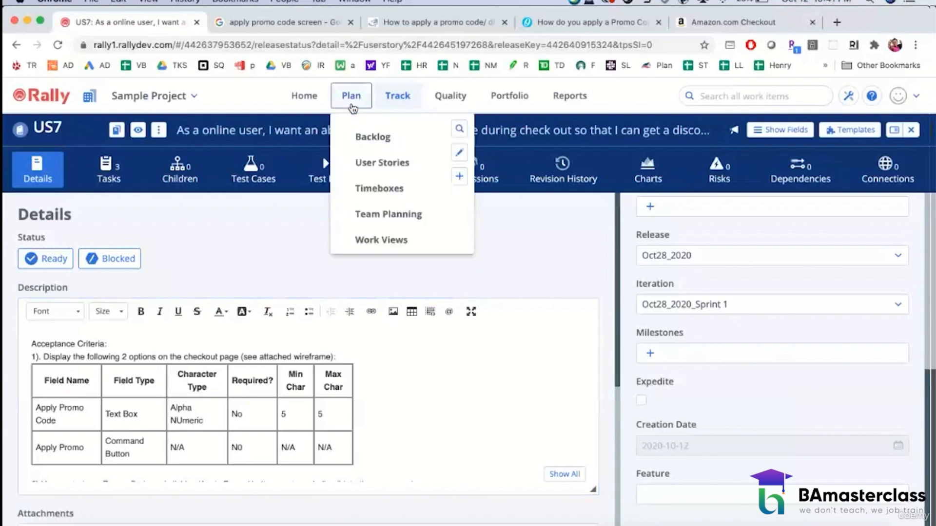
click(398, 101)
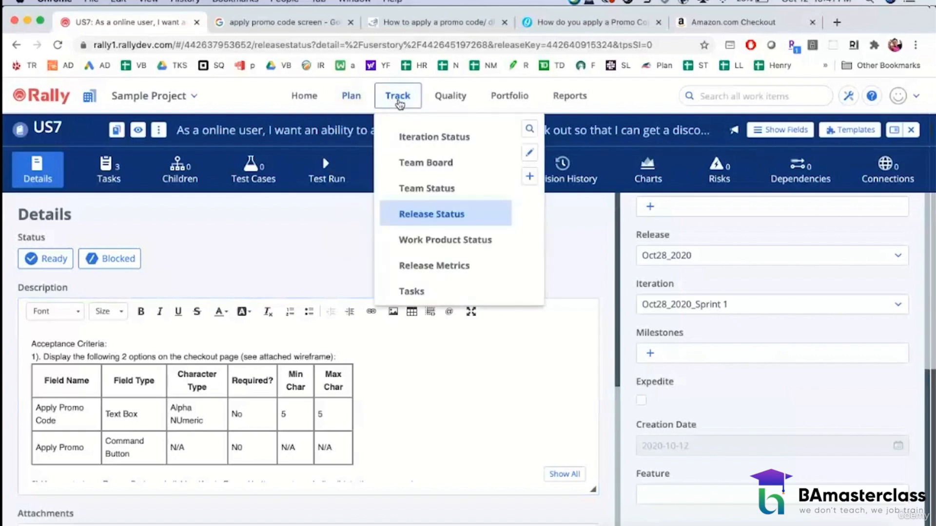
click(411, 138)
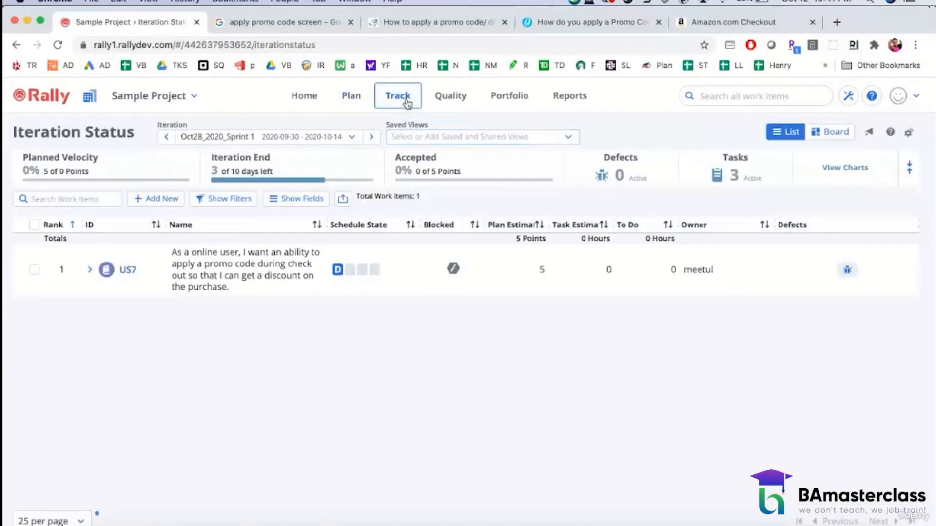
click(836, 133)
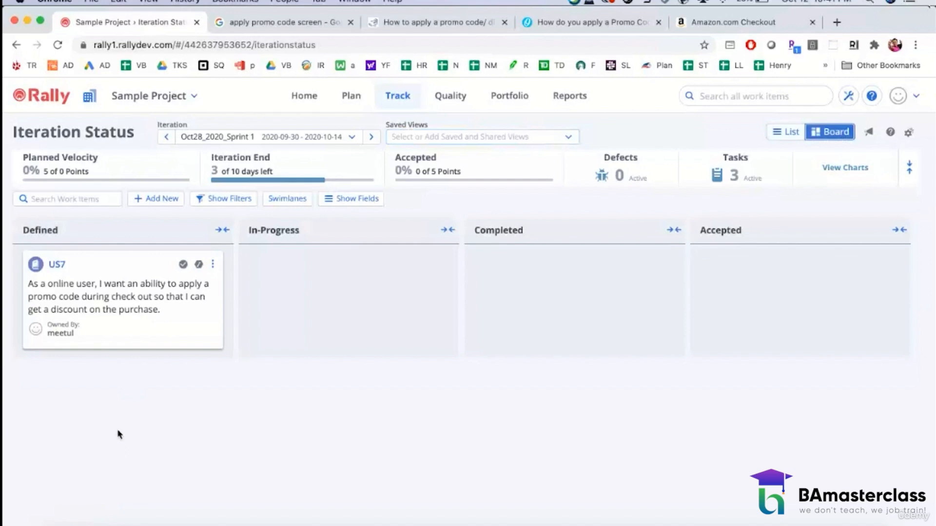
click(57, 265)
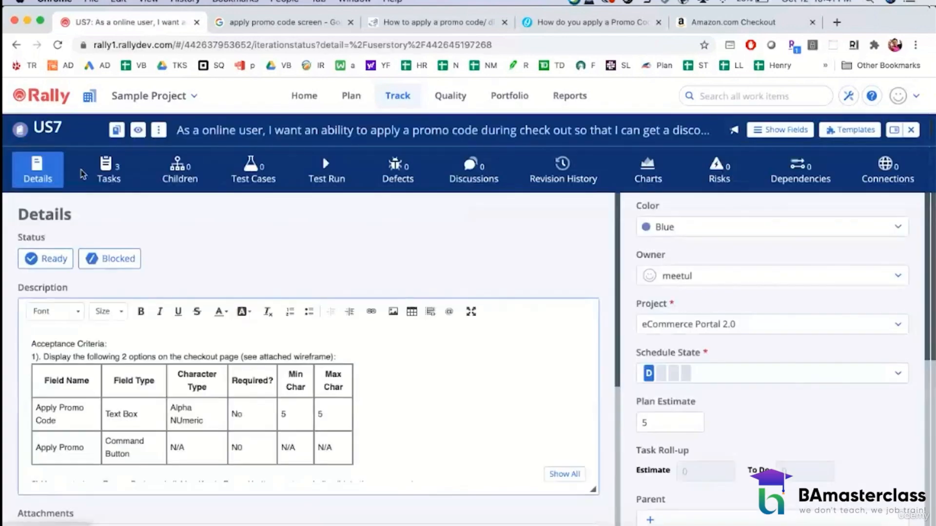
Step: Return to the Iteration Status board and move the US7 card through In-Progress to Completed
click(383, 105)
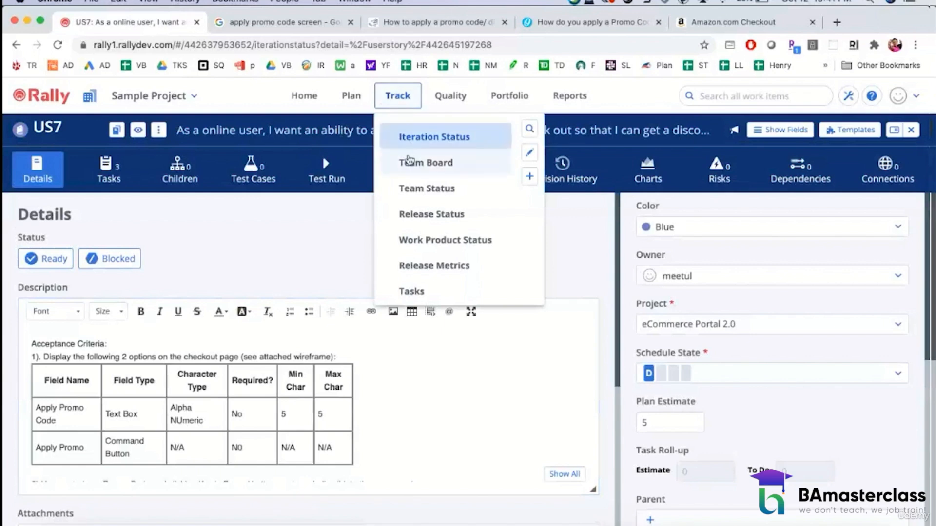
click(413, 139)
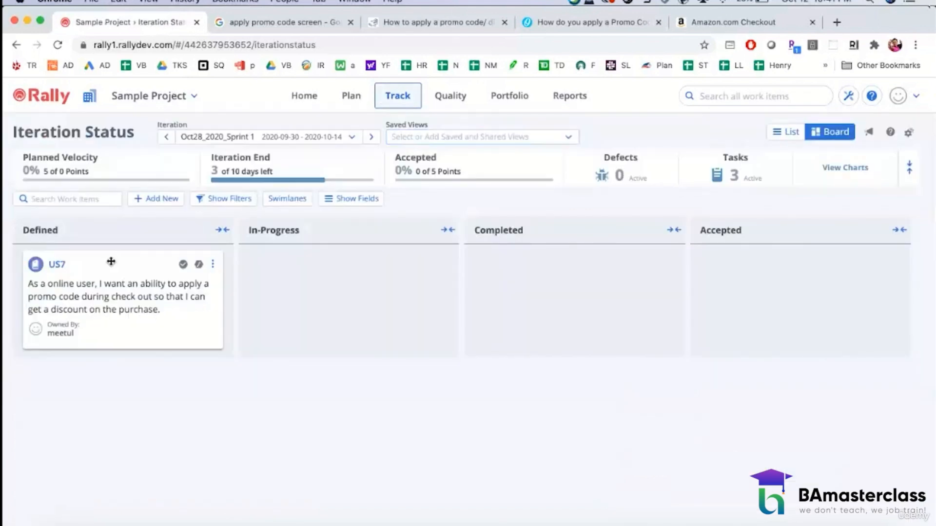
drag(57, 265, 297, 275)
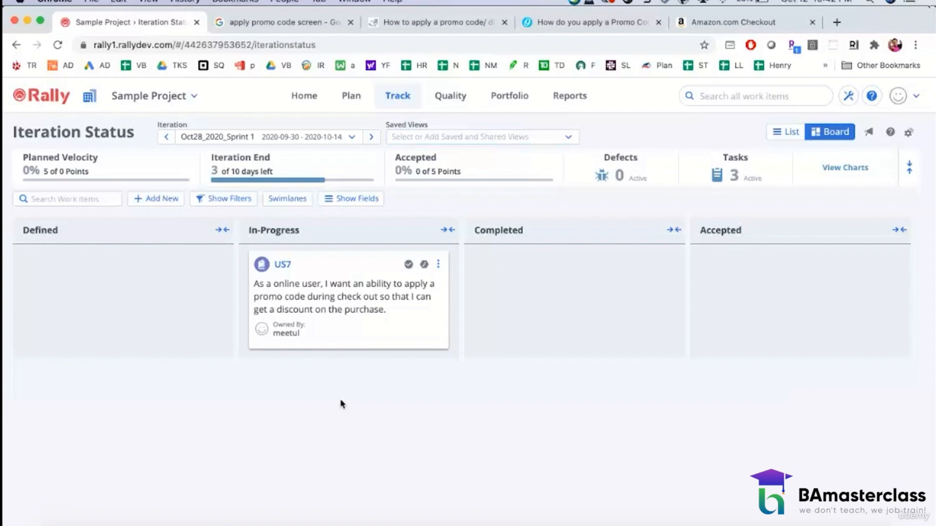
drag(282, 265, 477, 266)
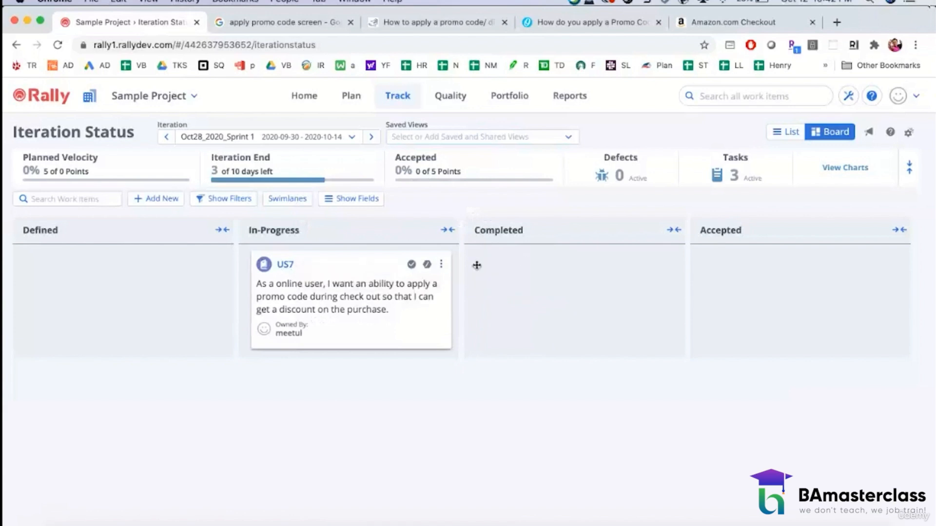
drag(355, 265, 547, 265)
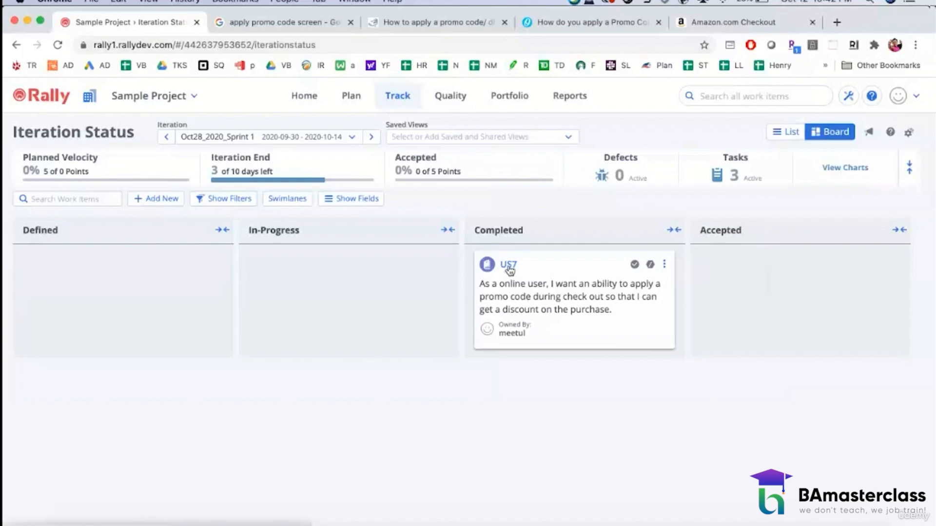
Step: Move the US7 card to Accepted and bring it back to Completed
drag(505, 266, 753, 267)
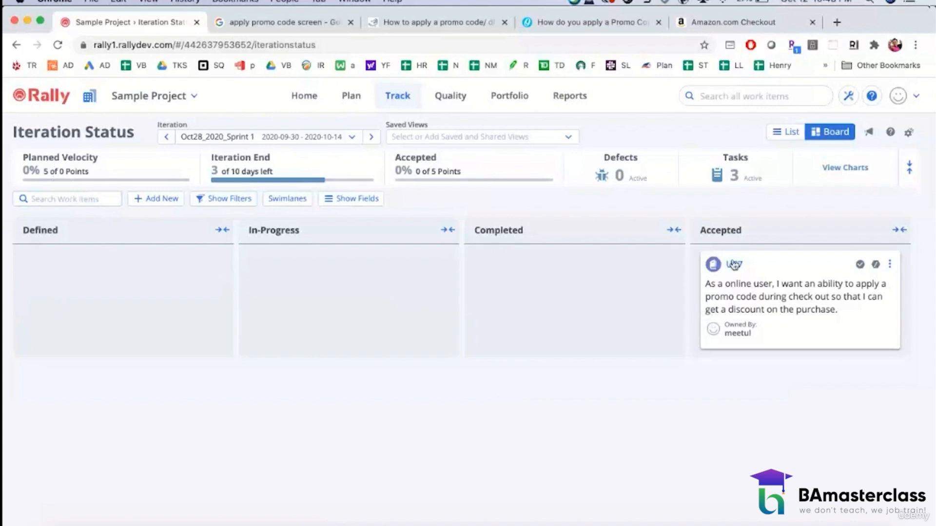
drag(734, 264, 544, 258)
drag(736, 258, 493, 252)
Step: Open US7 from the board and start a new defect for it using the full details form
click(511, 269)
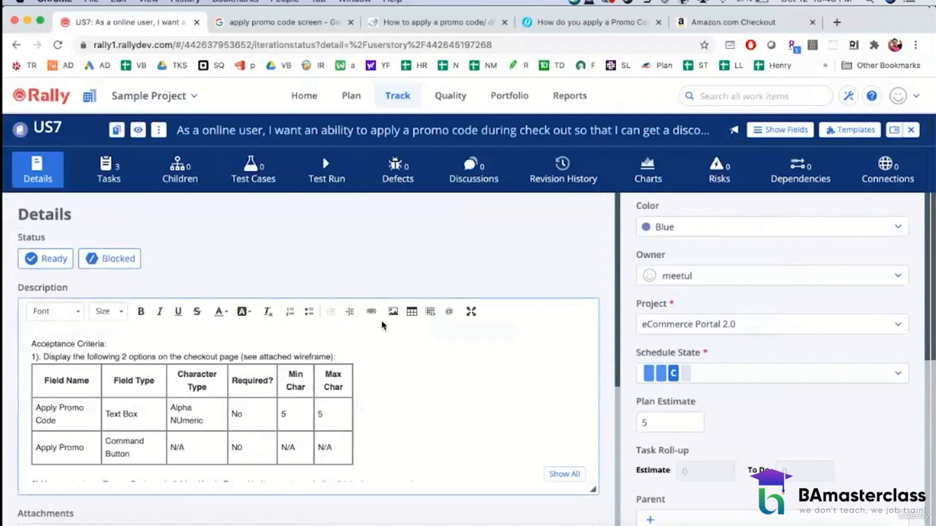
click(402, 184)
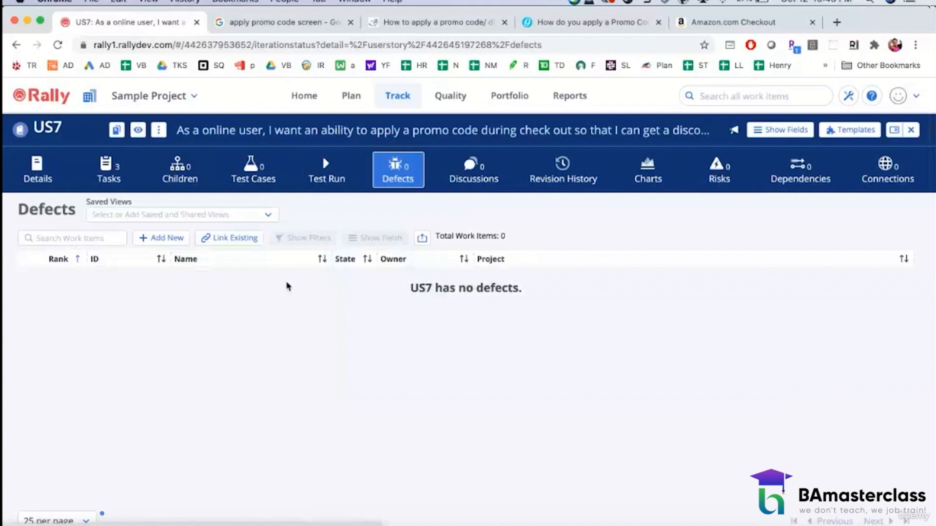
click(171, 239)
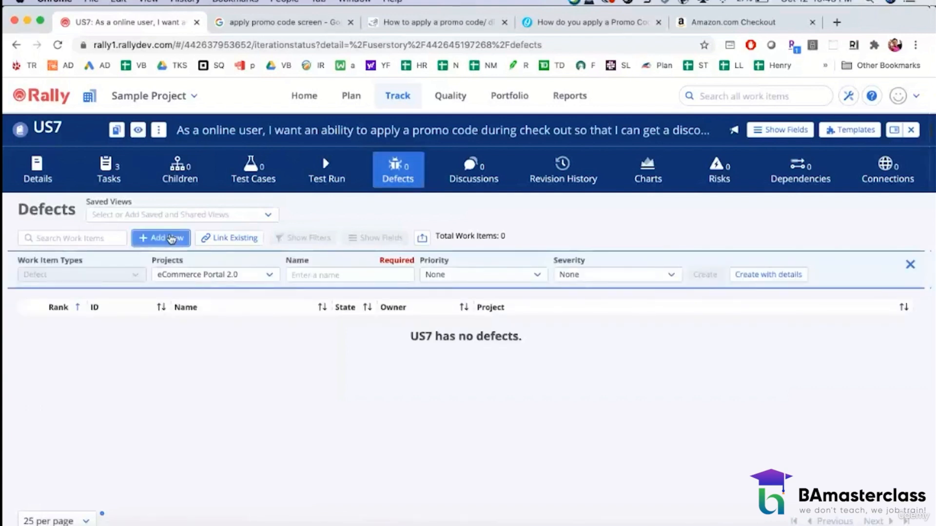
click(319, 276)
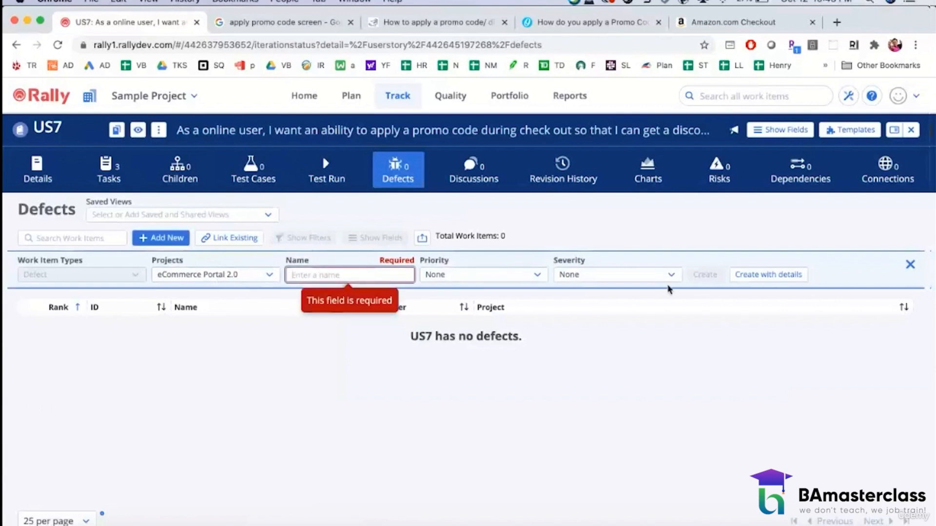
click(747, 275)
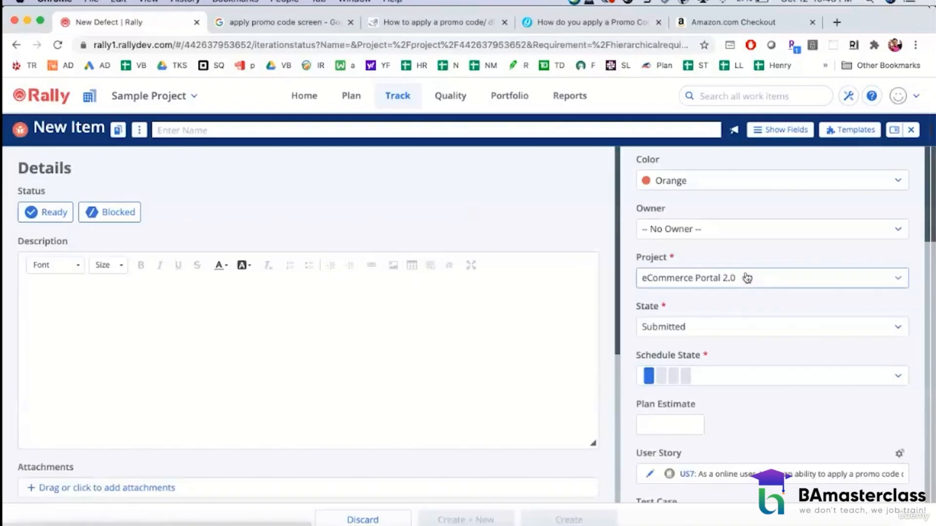
Step: Name the new defect "Apply Promo Code Button does not work"
click(268, 132)
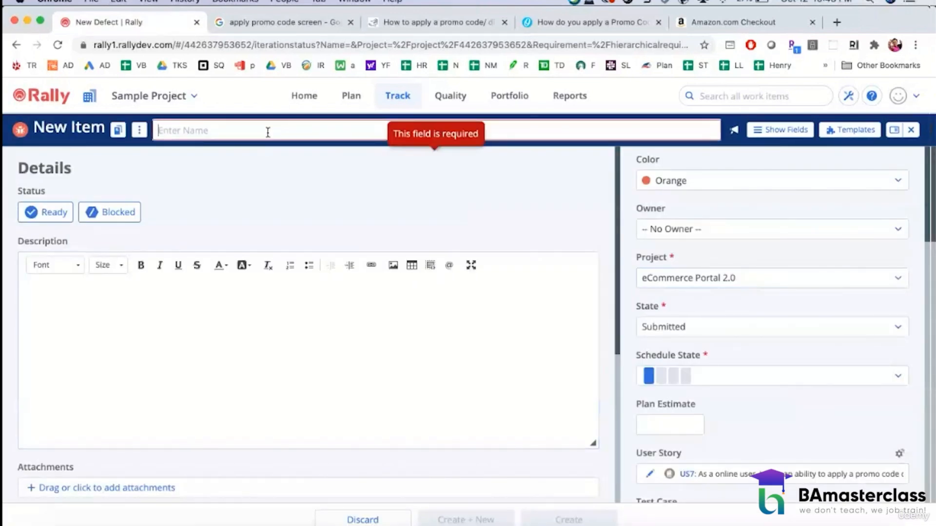
text(Appl)
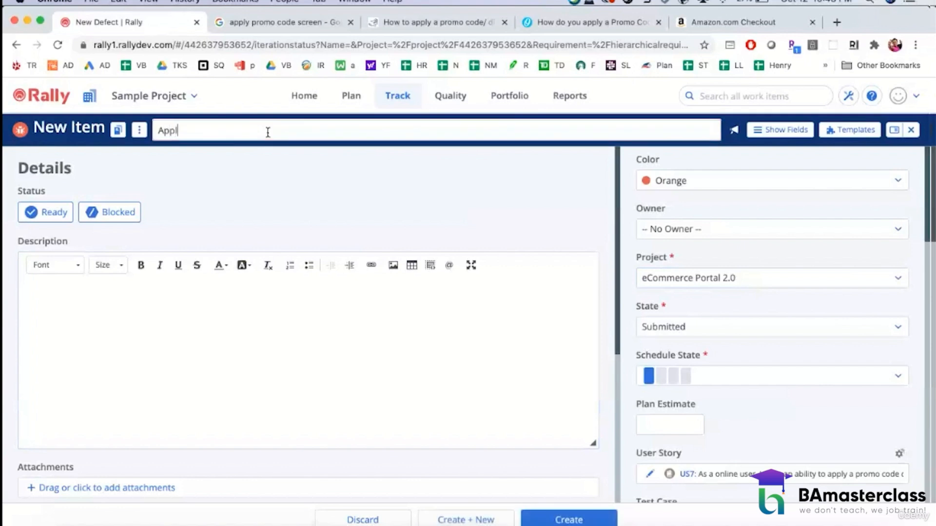
text(y Promo Code Button d)
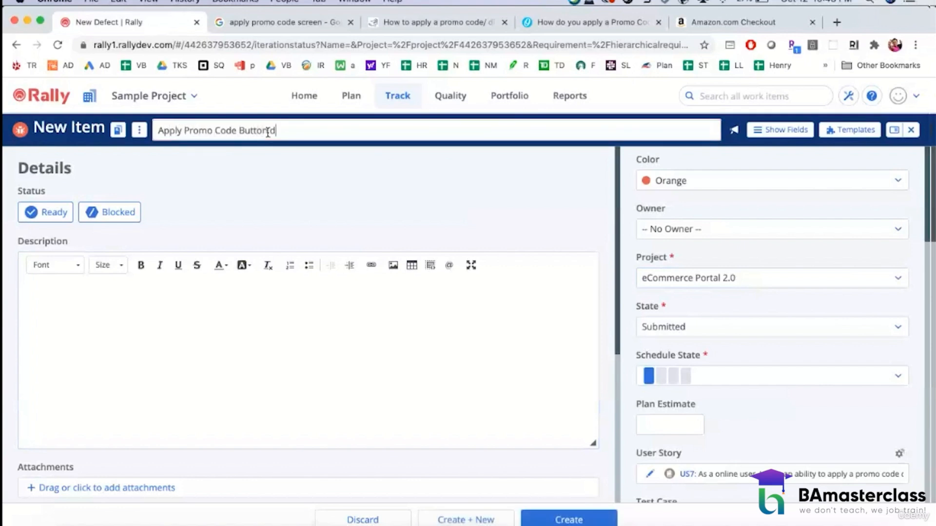
text(oes not work)
Step: Begin the defect's description with the line "I Performed the following steps:"
click(184, 359)
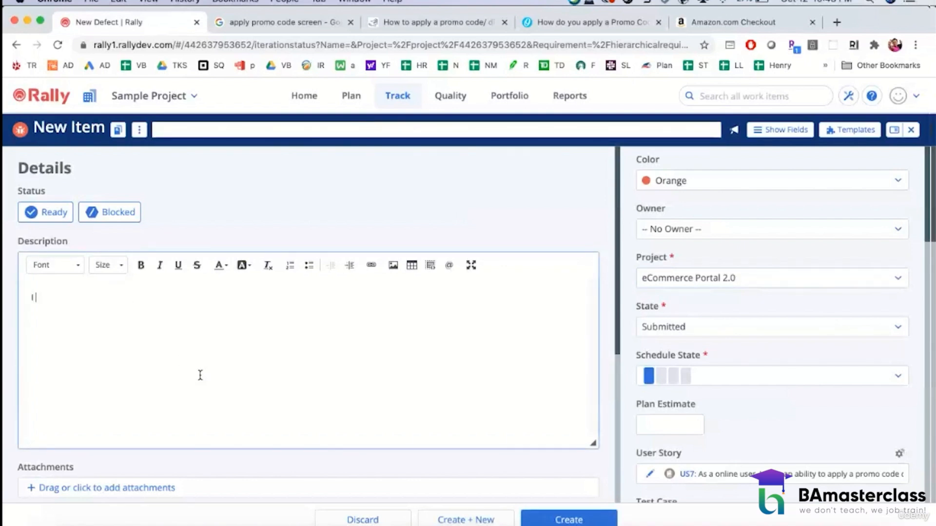
text(I Perfformed the)
key(BackSpace)
key(BackSpace)
text(ormed th)
key(BackSpace)
text(the following steps:)
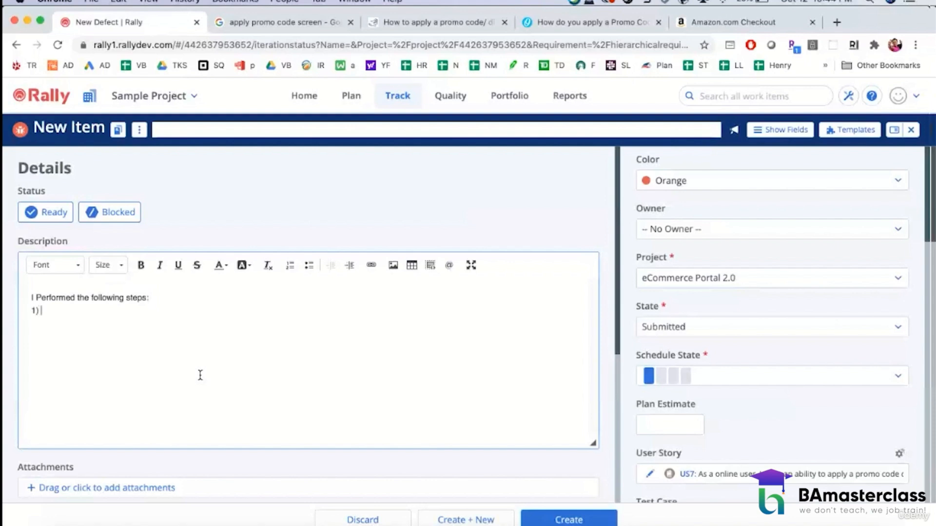
text(Entered Promo Codr)
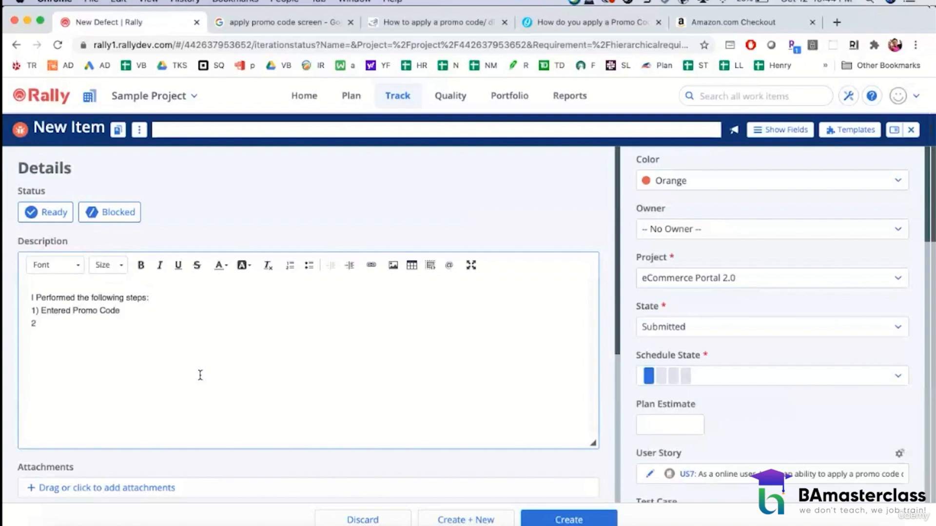
text( Click 'Apply Promo' but)
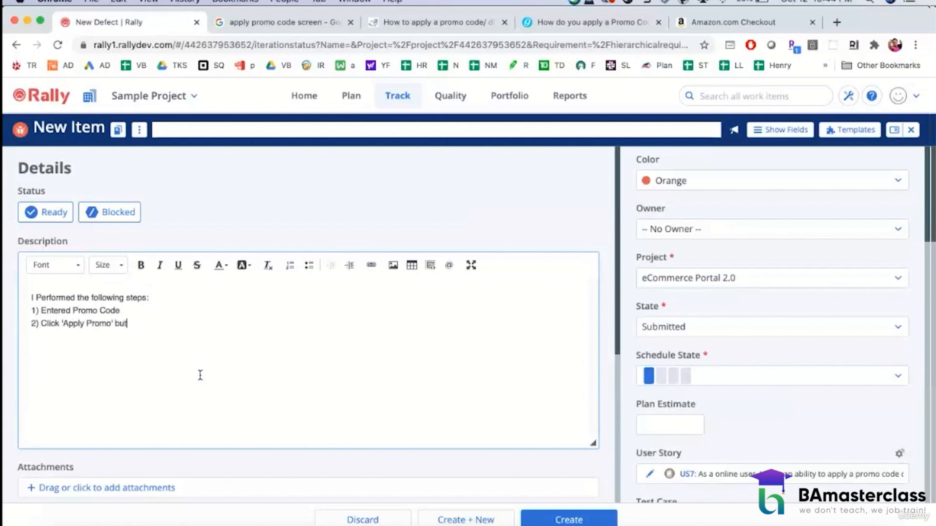
text(ton)
text(Howeve)
text(r, wh)
text(en I click)
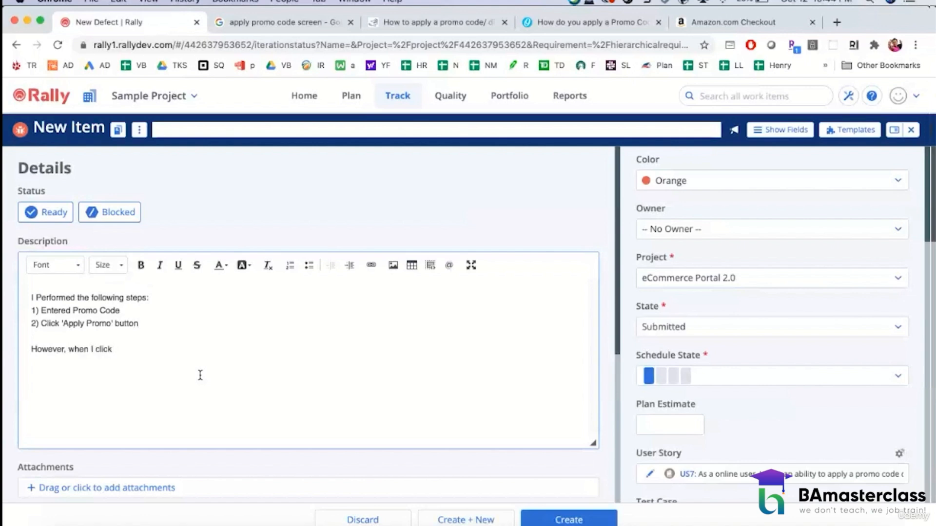
text( "Apply )
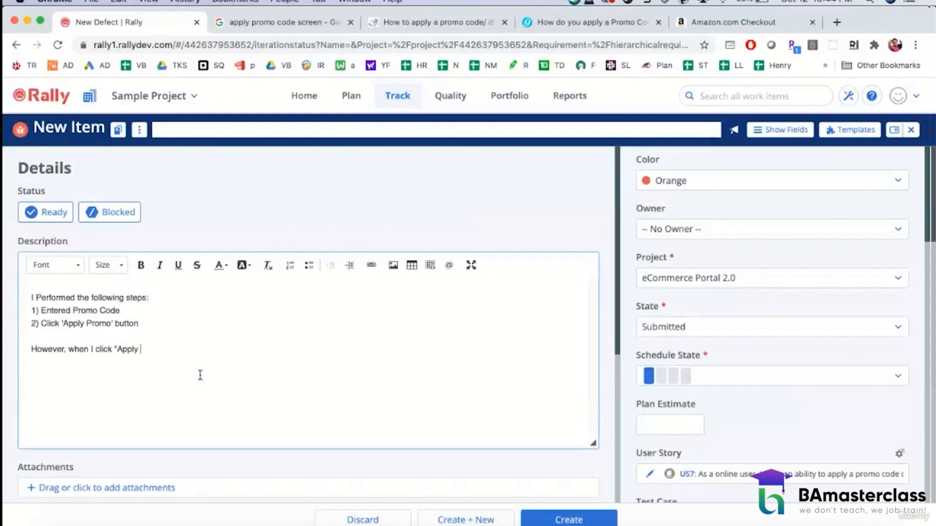
text(Promo Code' button,)
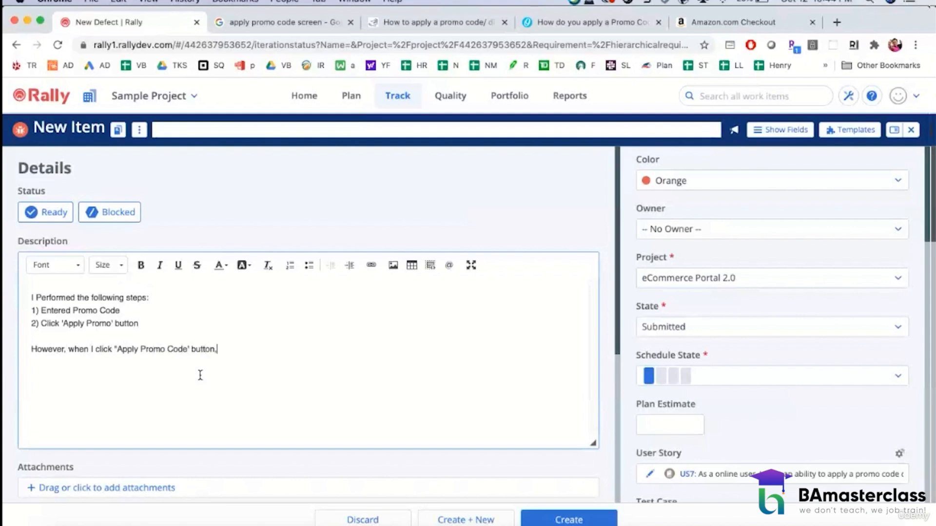
text( the validation of Pro)
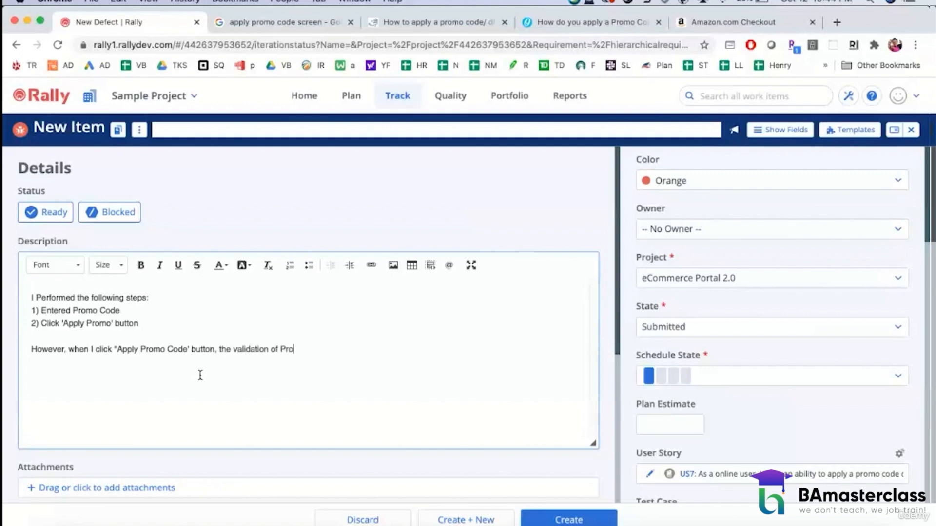
text(mo Code does not happen )
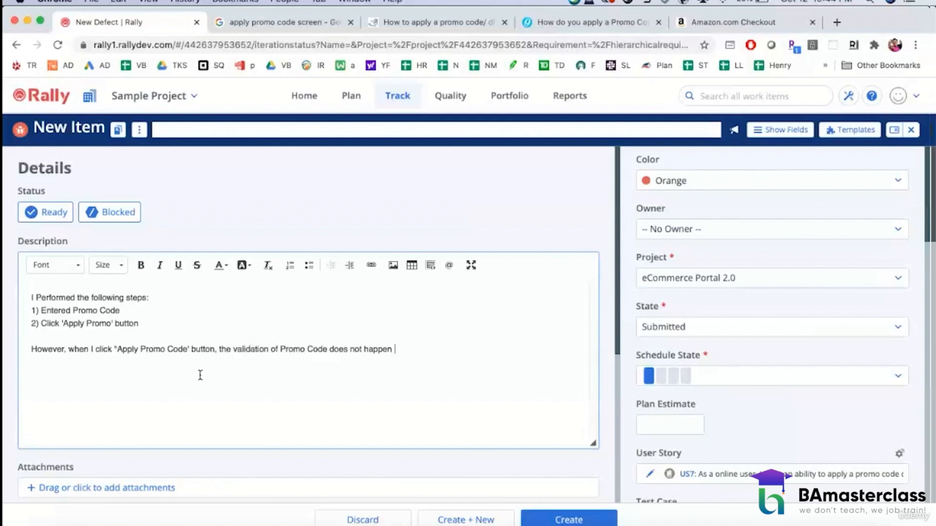
text(and the page remains stagnatnt.)
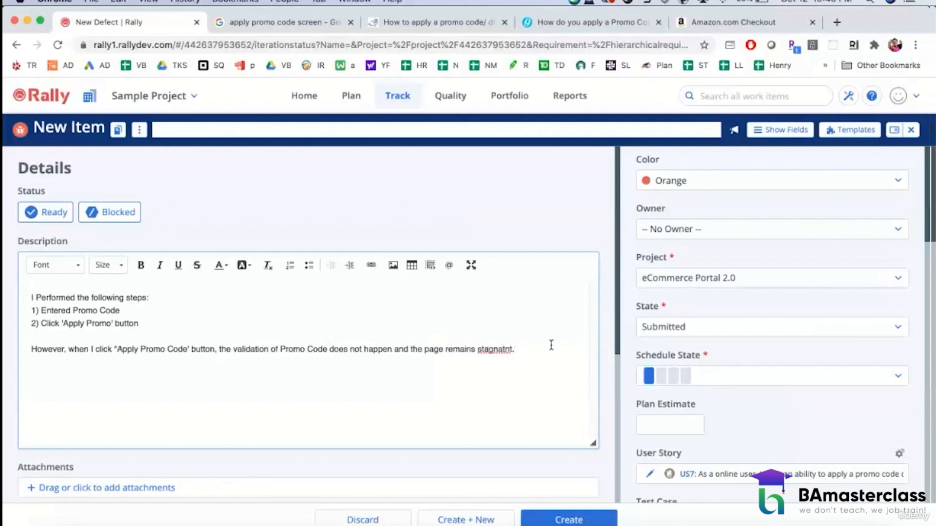
Step: Set the defect's release to Oct28_2020 and its iteration to Oct28_2020_Sprint 1
click(692, 233)
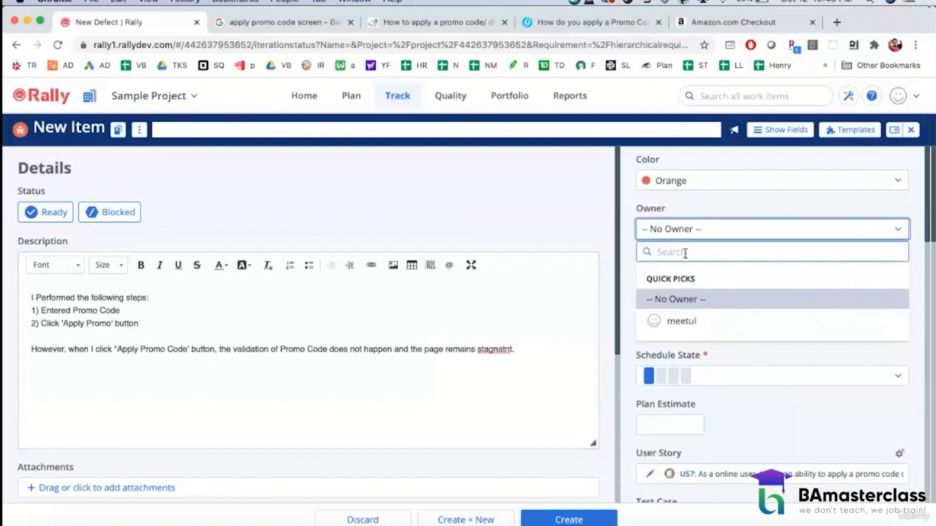
click(567, 218)
scroll(731, 321, down, 1)
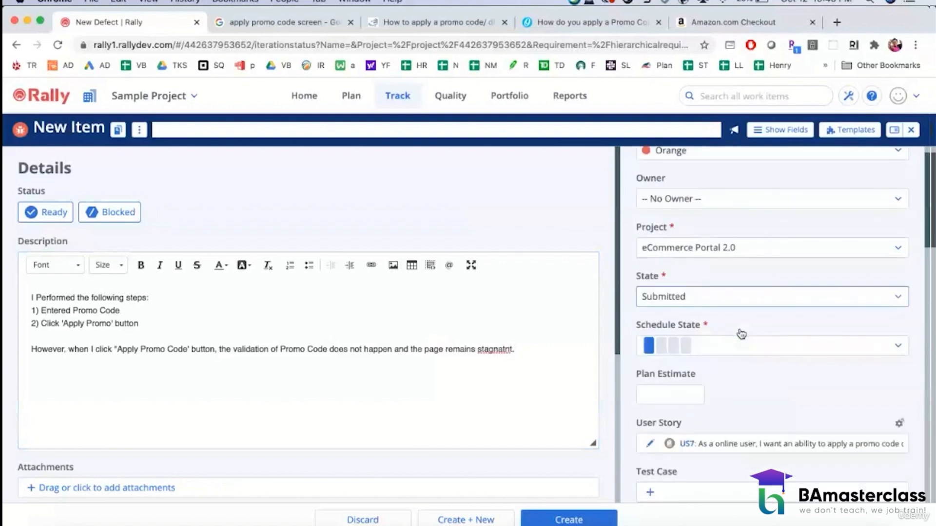
scroll(741, 334, down, 5)
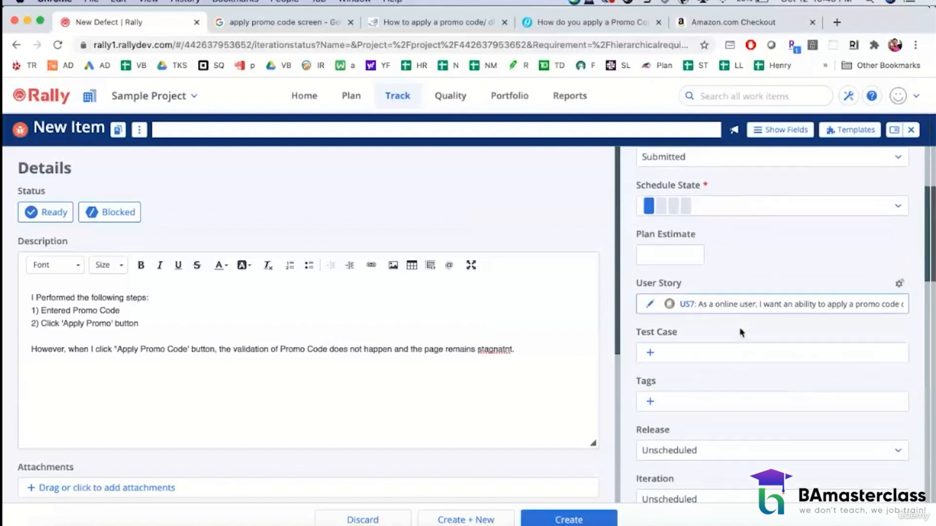
scroll(740, 332, down, 2)
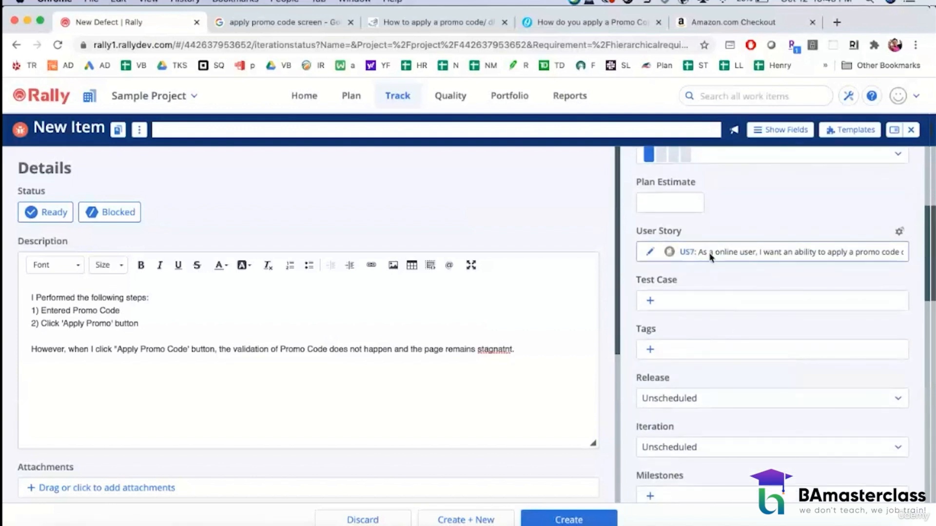
scroll(720, 354, down, 3)
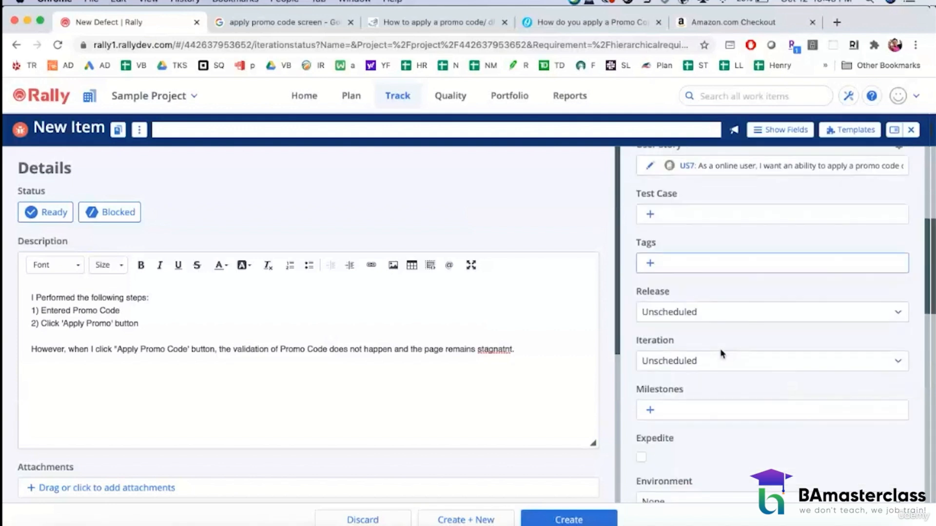
click(709, 317)
click(681, 422)
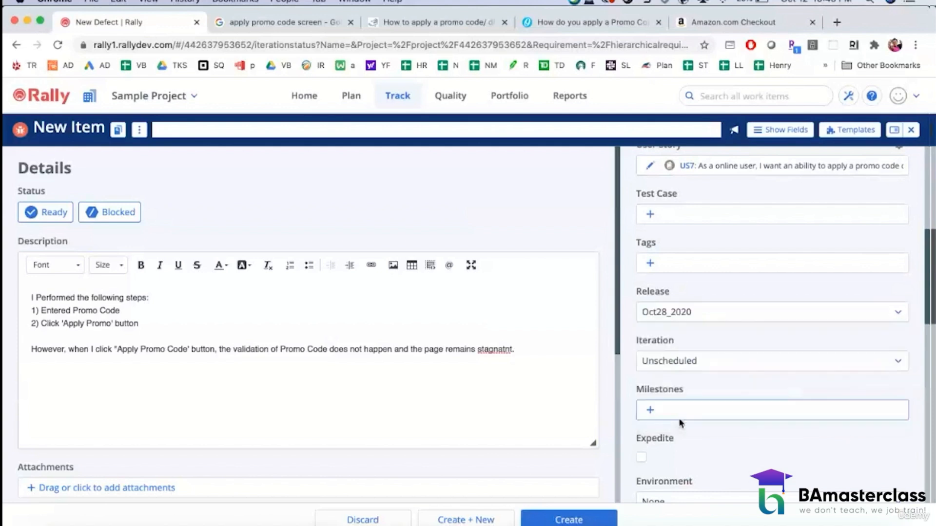
click(687, 365)
click(688, 473)
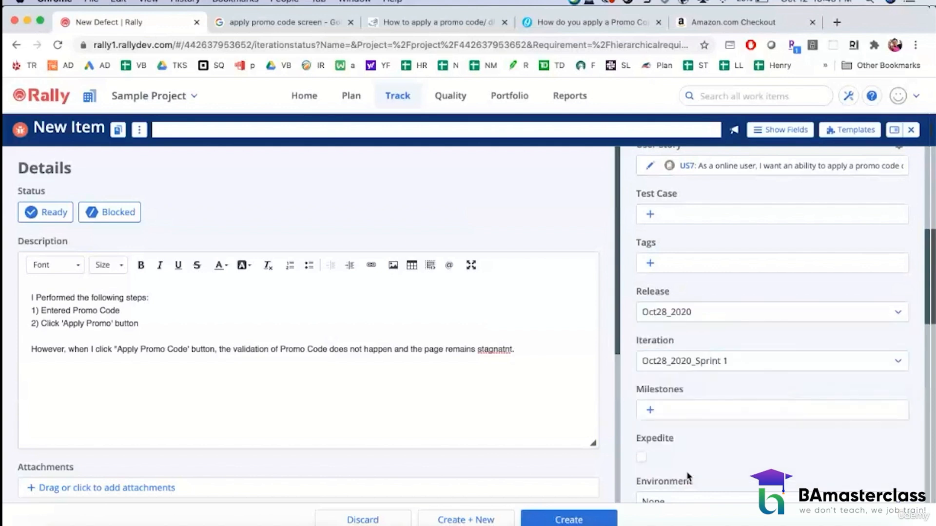
Step: Set the environment of the new defect to Test
scroll(708, 447, down, 3)
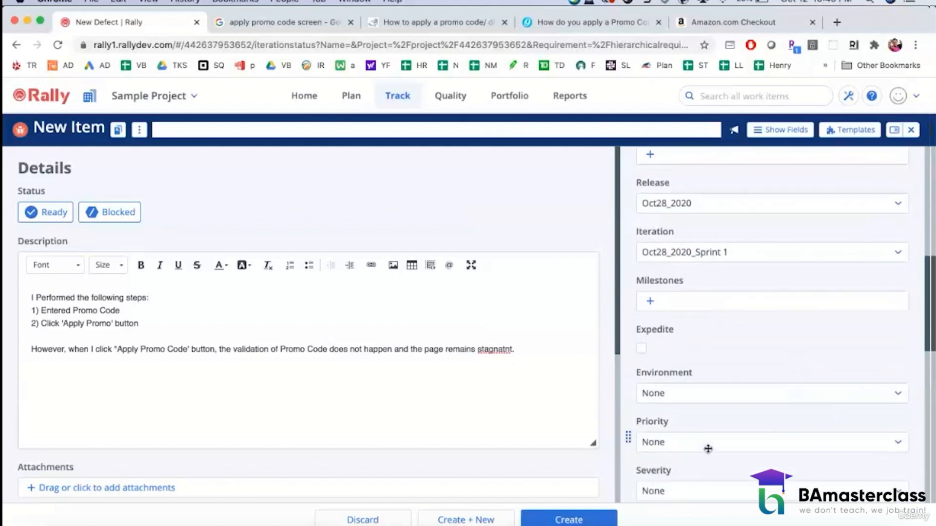
scroll(708, 448, down, 2)
click(686, 319)
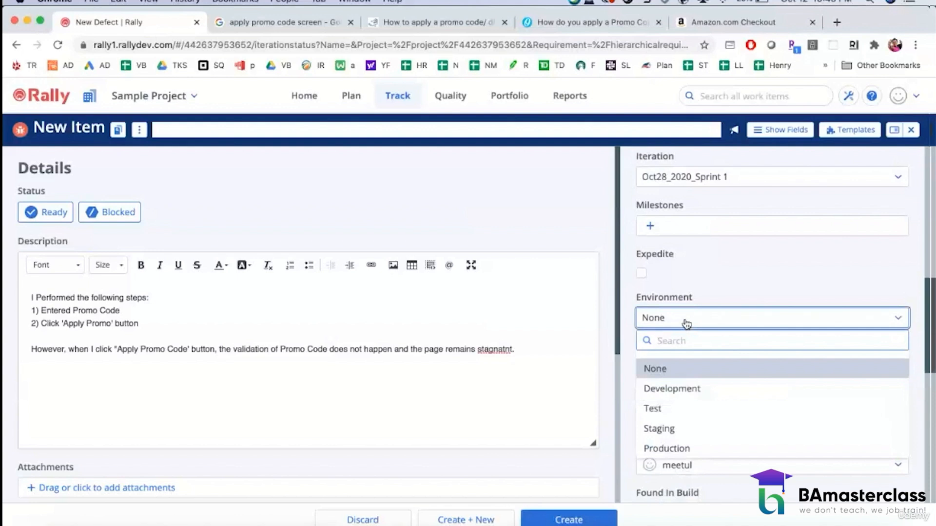
click(663, 413)
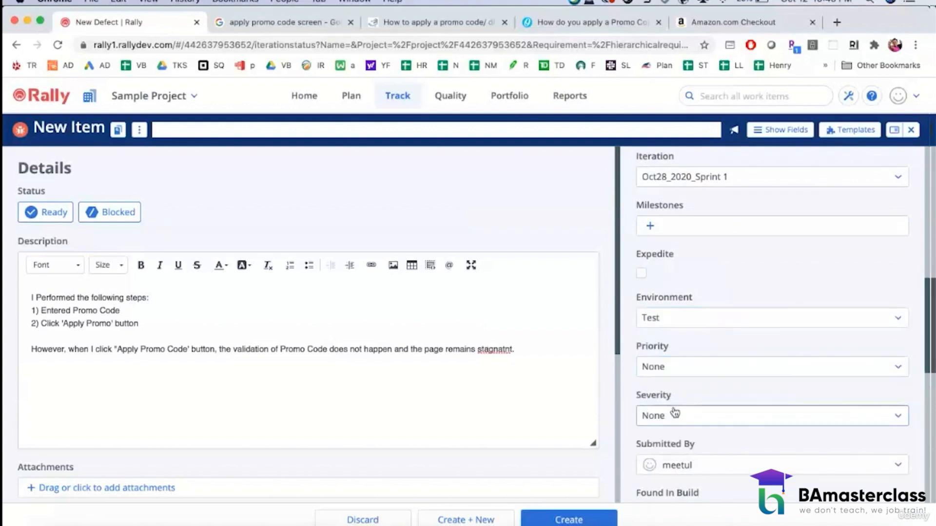
scroll(674, 413, down, 1)
scroll(674, 413, down, 2)
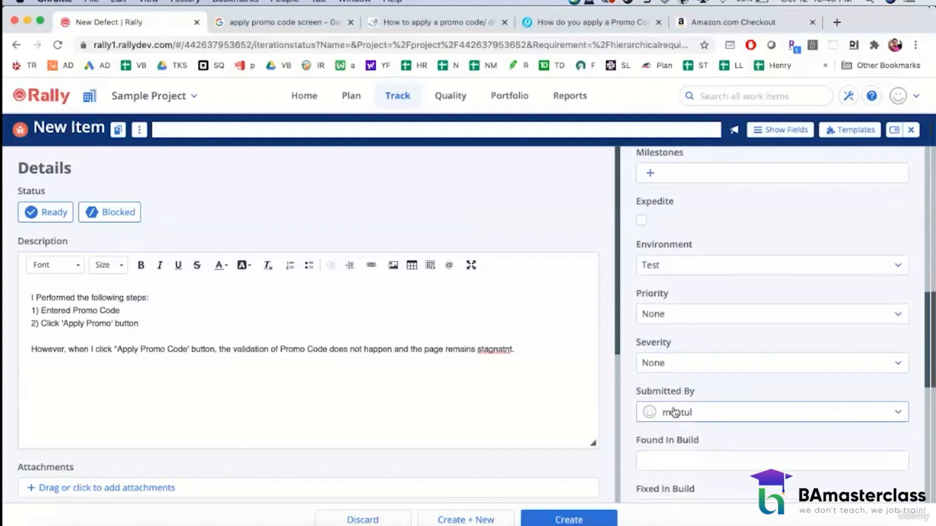
Step: Set the new defect's priority to Resolve Immediately and create the defect
click(687, 373)
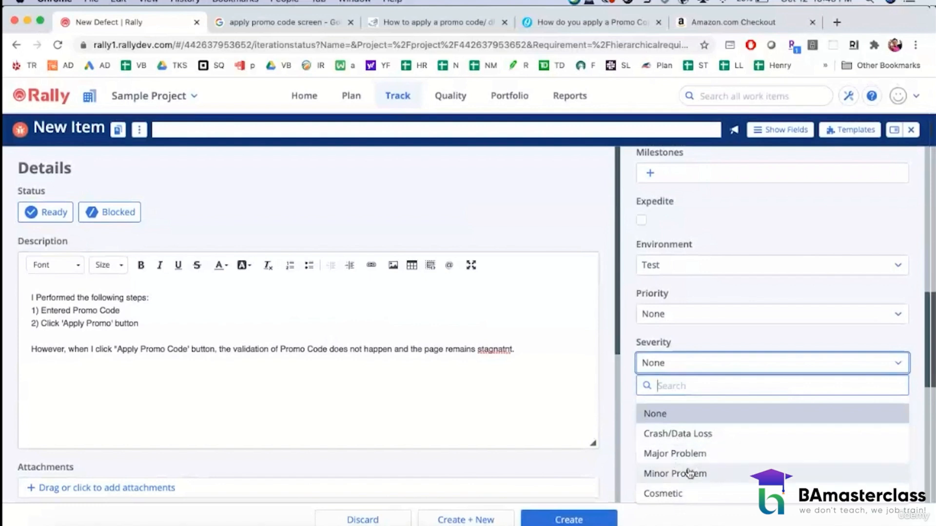
click(692, 314)
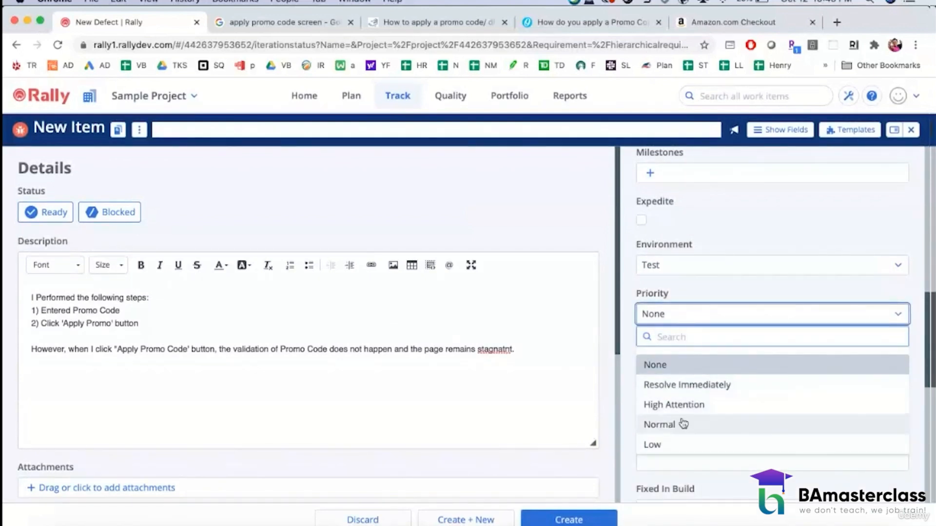
click(695, 386)
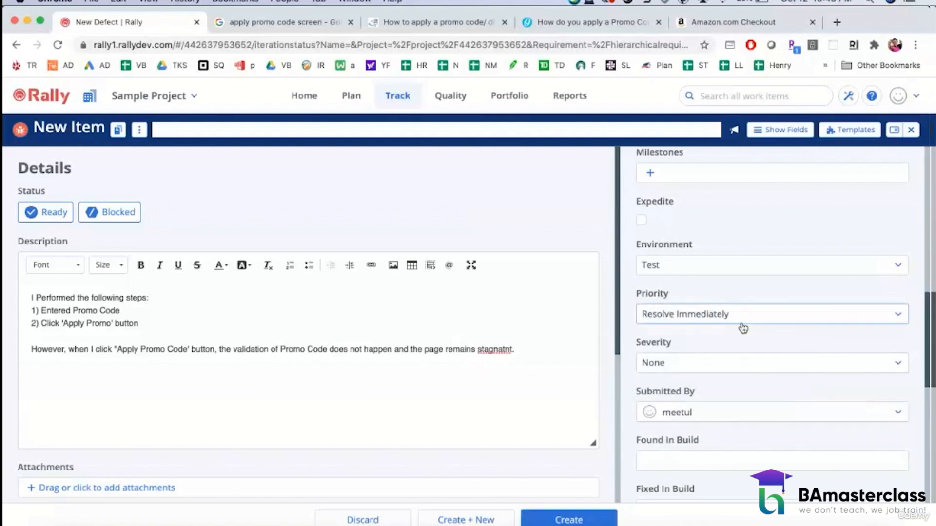
scroll(746, 348, down, 5)
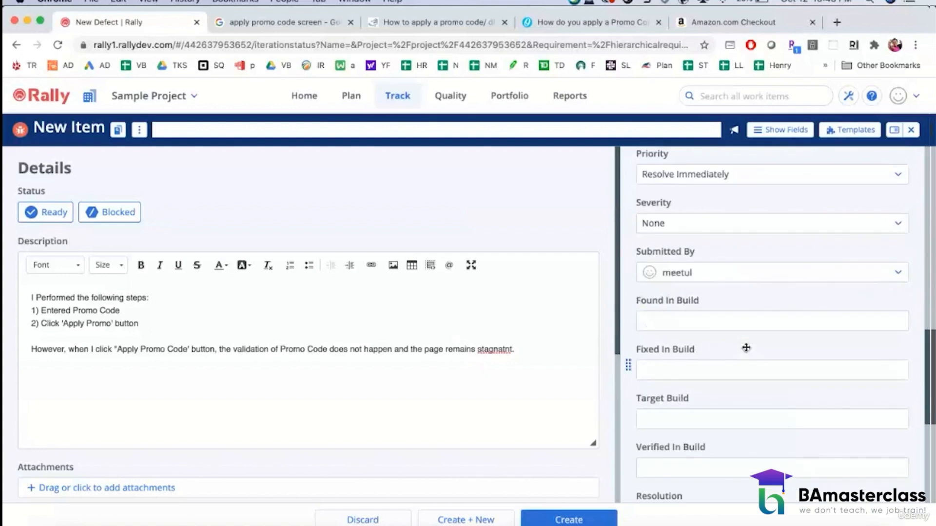
scroll(746, 348, down, 4)
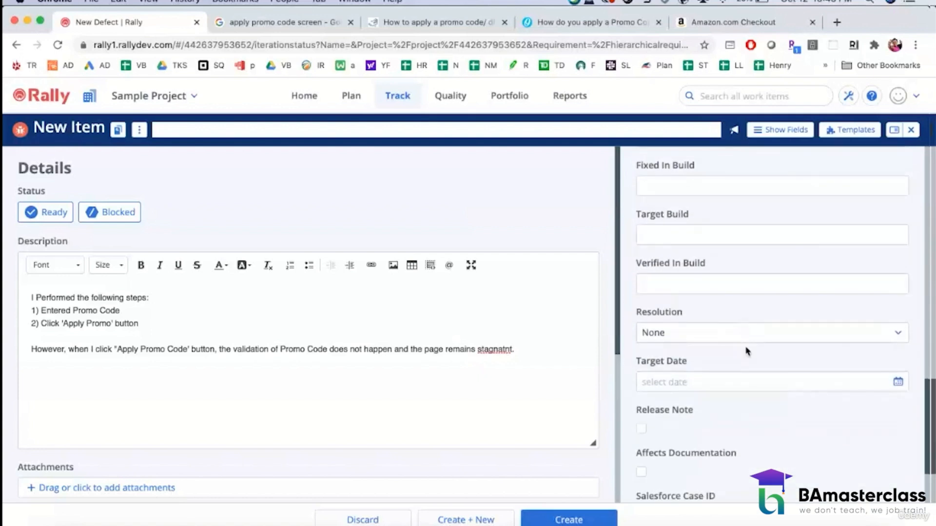
click(583, 520)
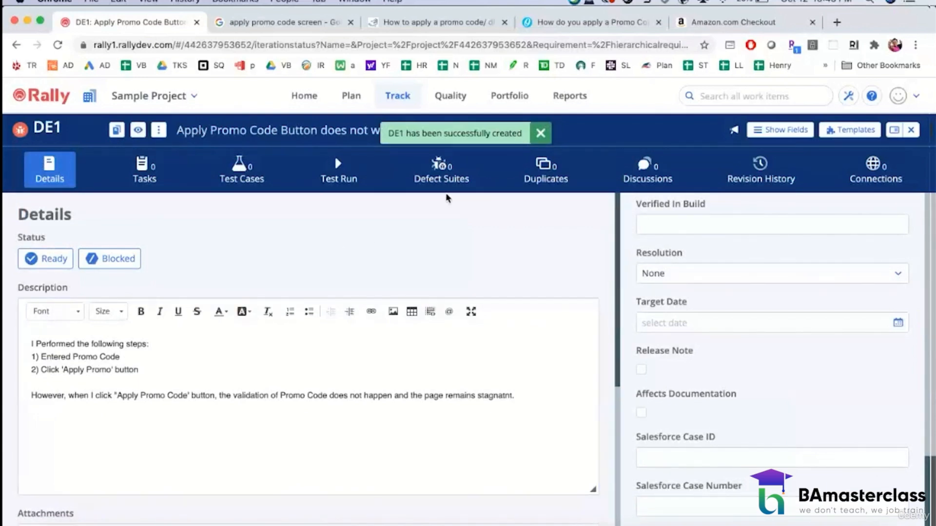
Step: Review the created defect DE1, including its description, attachments, notes and attribute fields
scroll(447, 240, down, 2)
scroll(448, 240, down, 4)
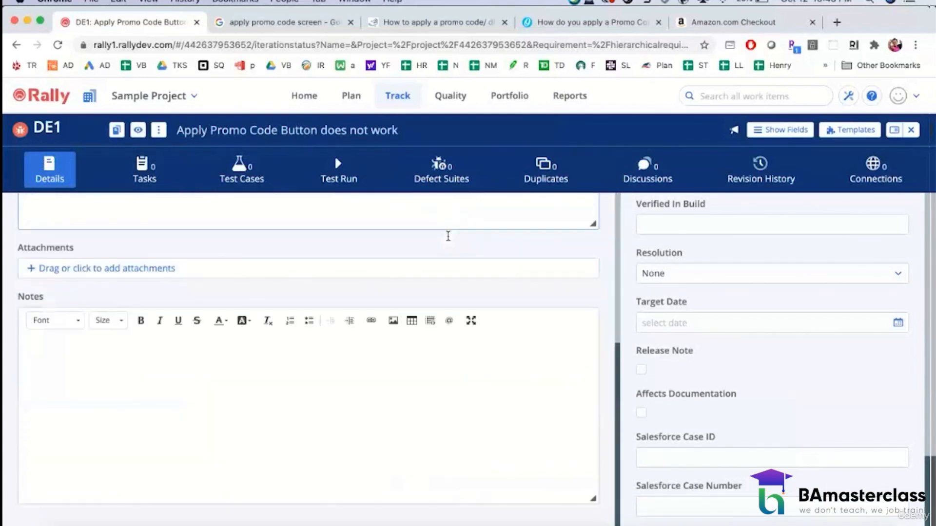
scroll(447, 241, up, 6)
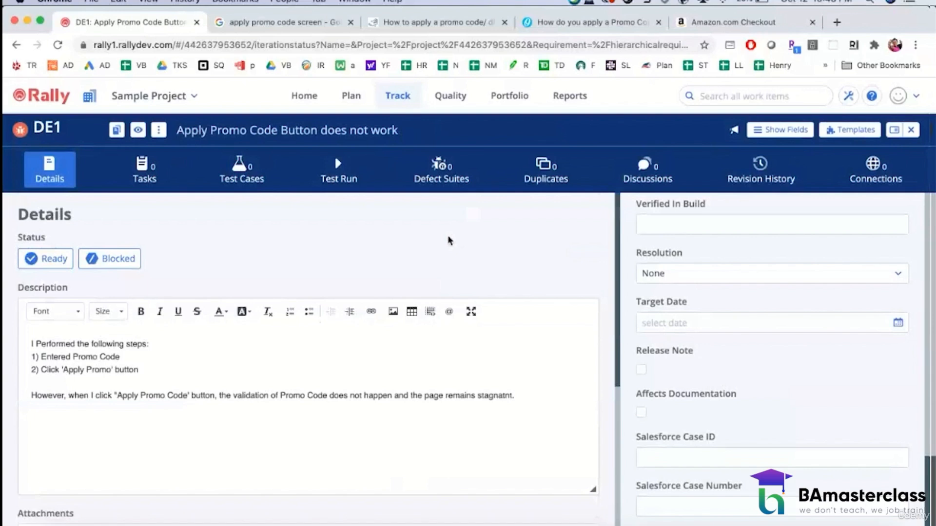
click(45, 166)
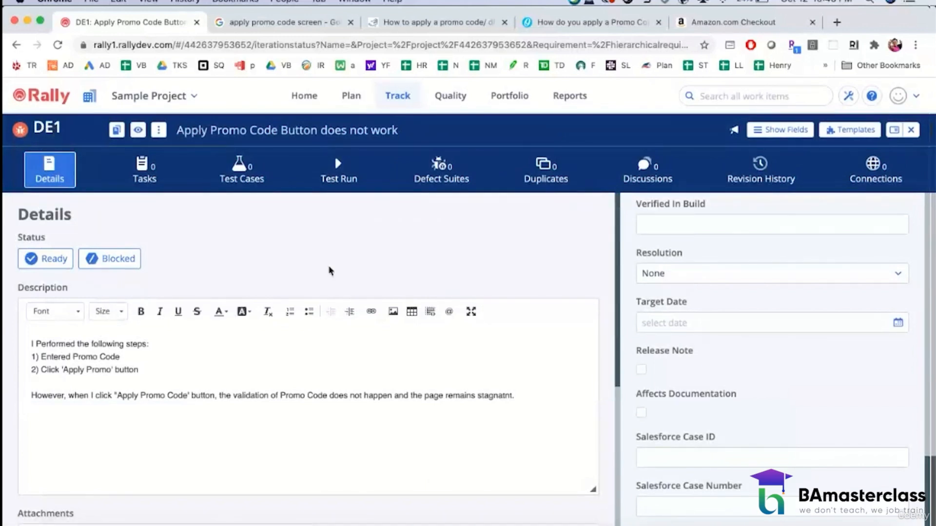
scroll(389, 310, down, 5)
scroll(390, 310, down, 5)
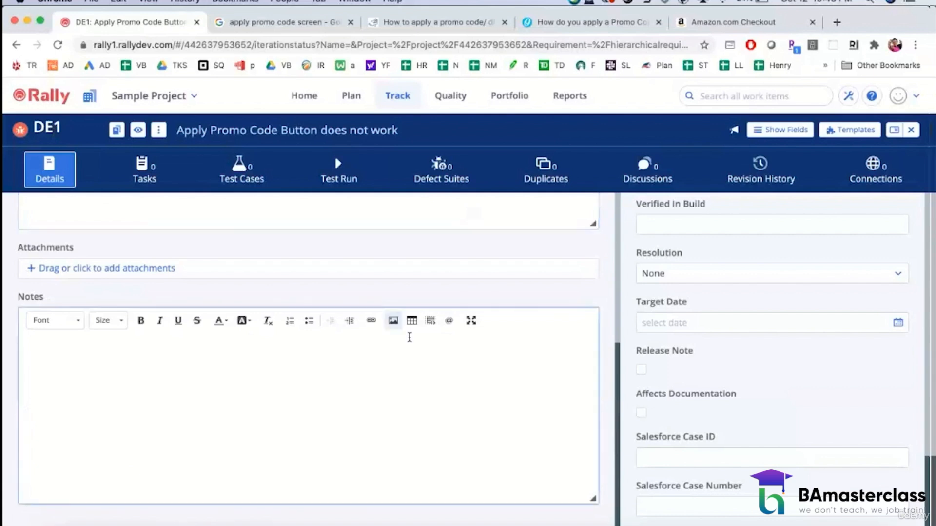
scroll(741, 413, down, 1)
scroll(741, 414, up, 10)
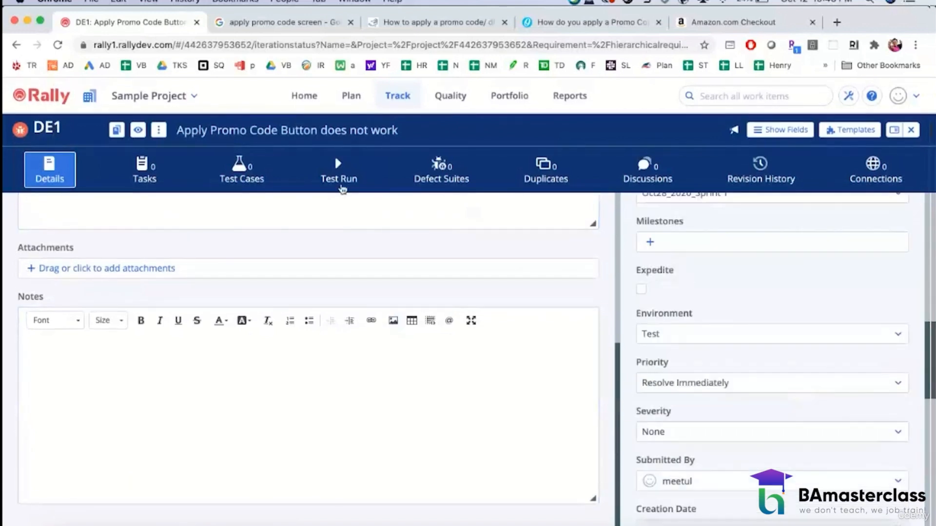
Step: Return to the Iteration Status board for Oct28_2020_Sprint 1
click(354, 100)
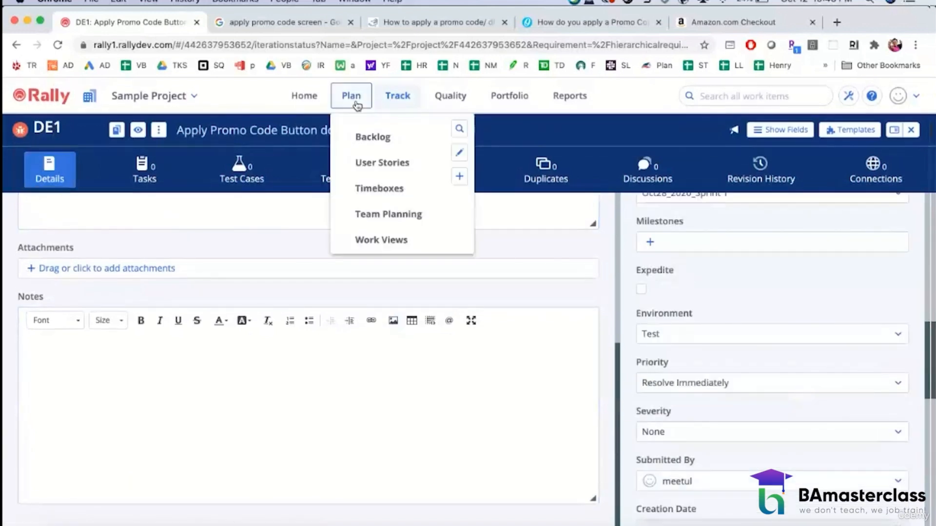
click(398, 103)
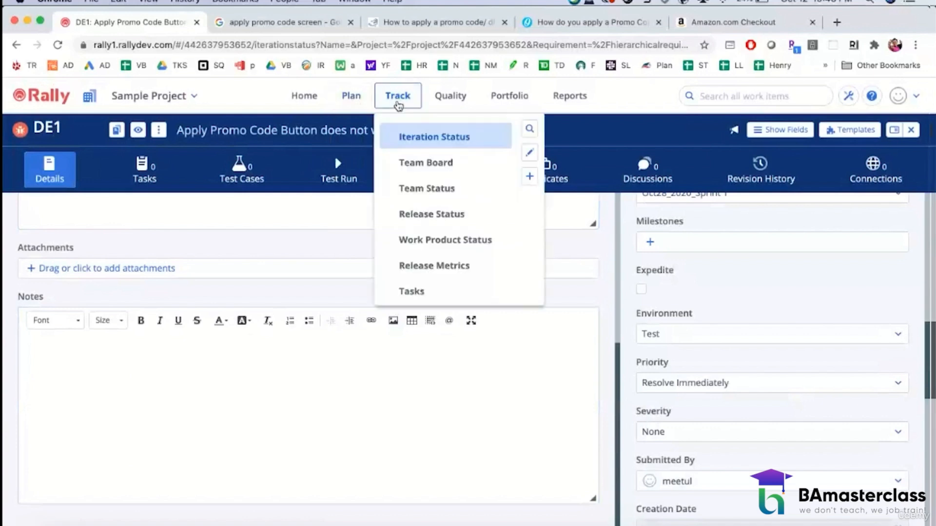
click(357, 102)
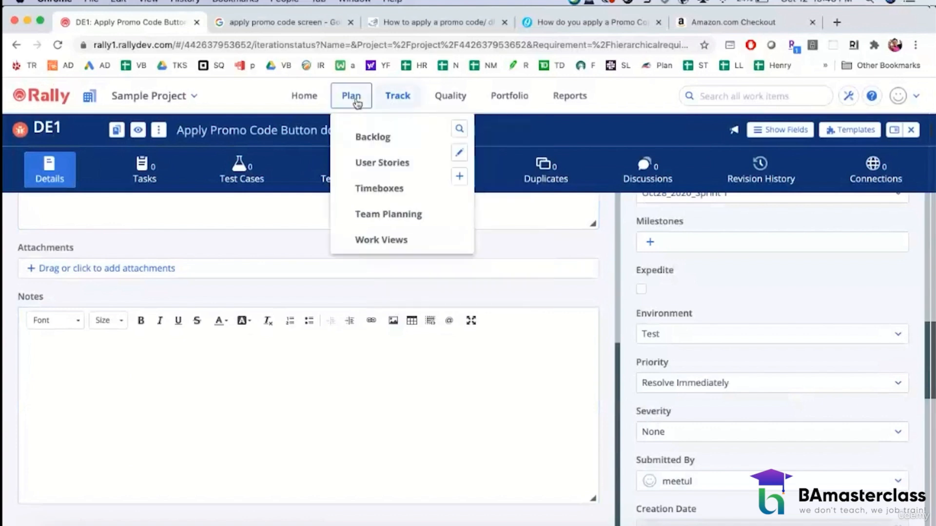
click(387, 100)
click(400, 138)
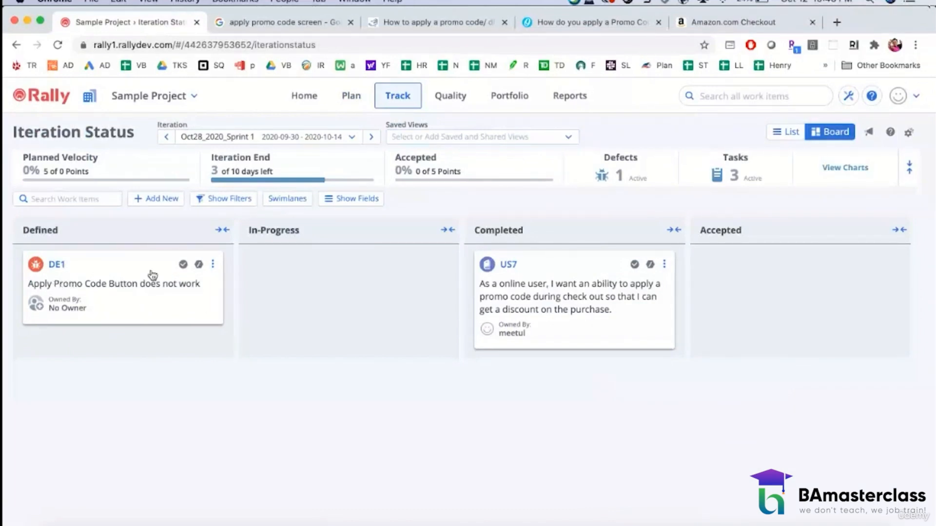
Step: Open user story US7 and check the defects linked to it
click(496, 268)
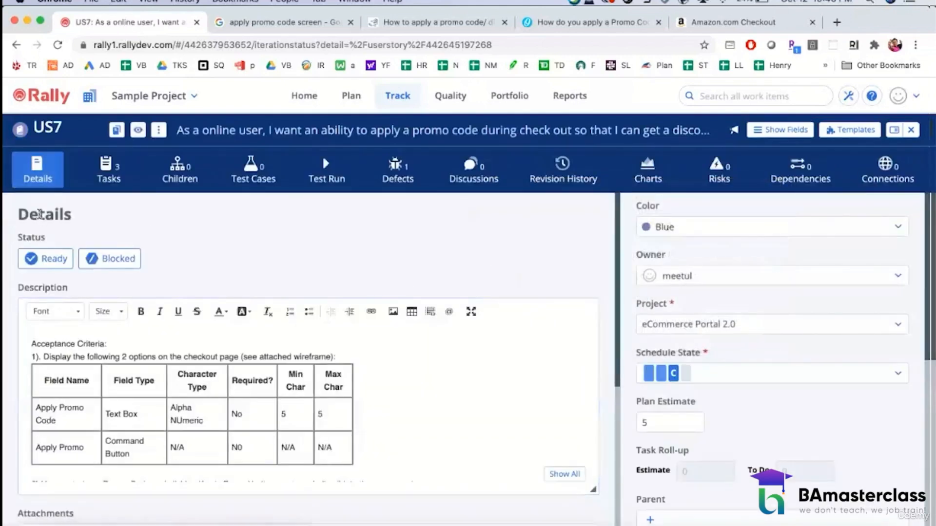
click(396, 178)
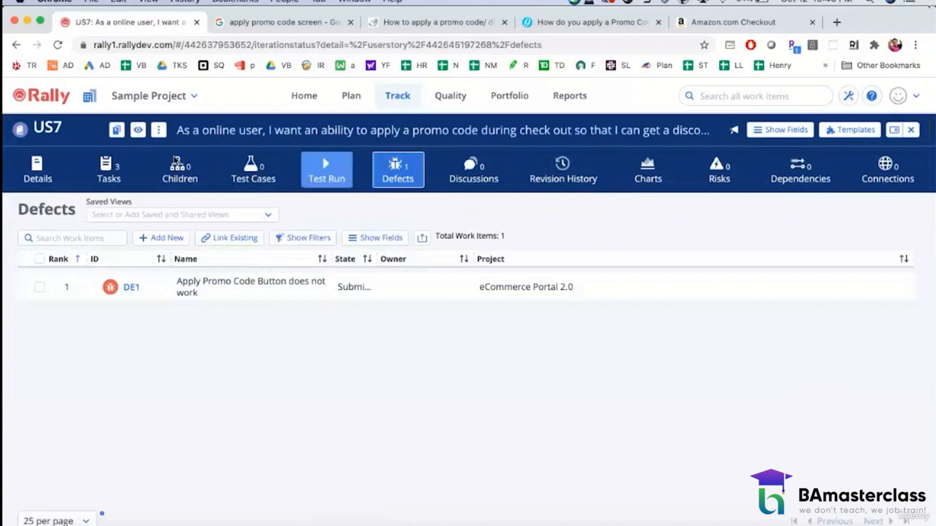
click(46, 167)
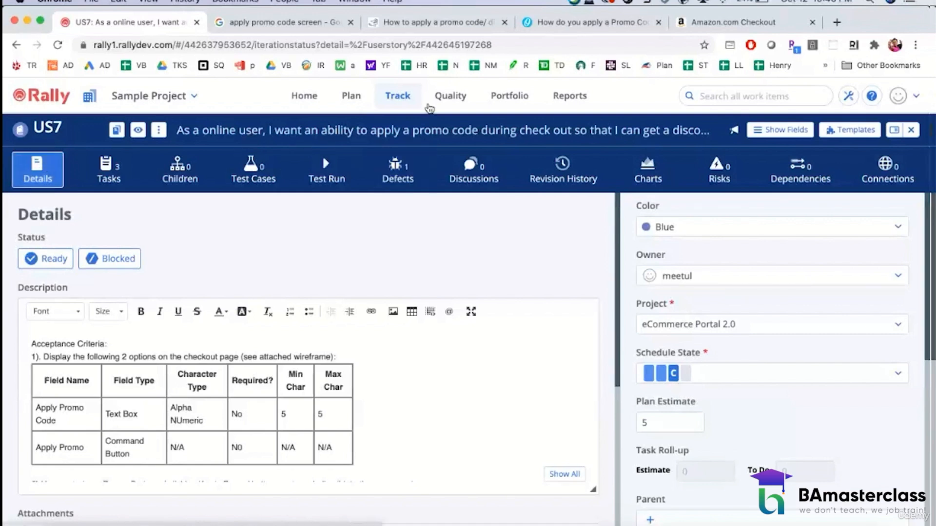
Step: On the Iteration Status board, move defect DE1 from Defined to In-Progress and on to Completed
mouse_move(400, 100)
click(411, 136)
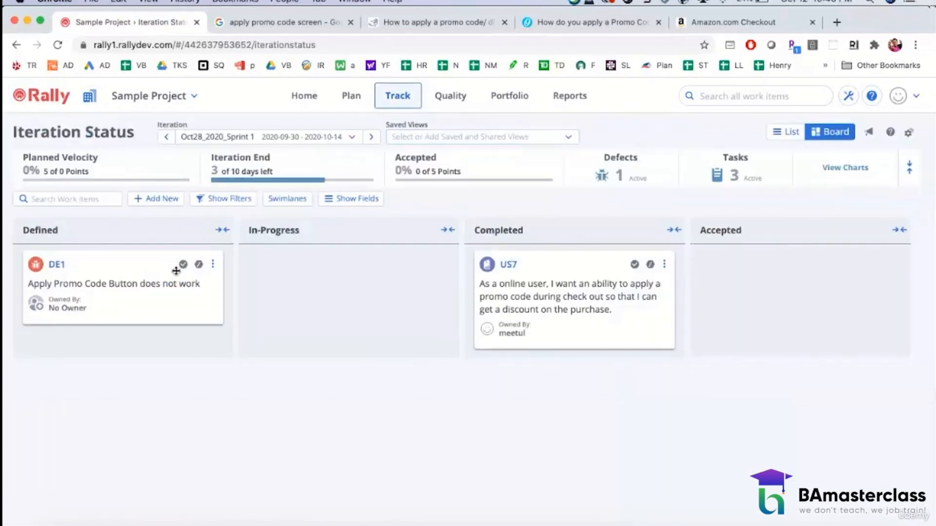
drag(53, 265, 217, 249)
drag(163, 263, 328, 254)
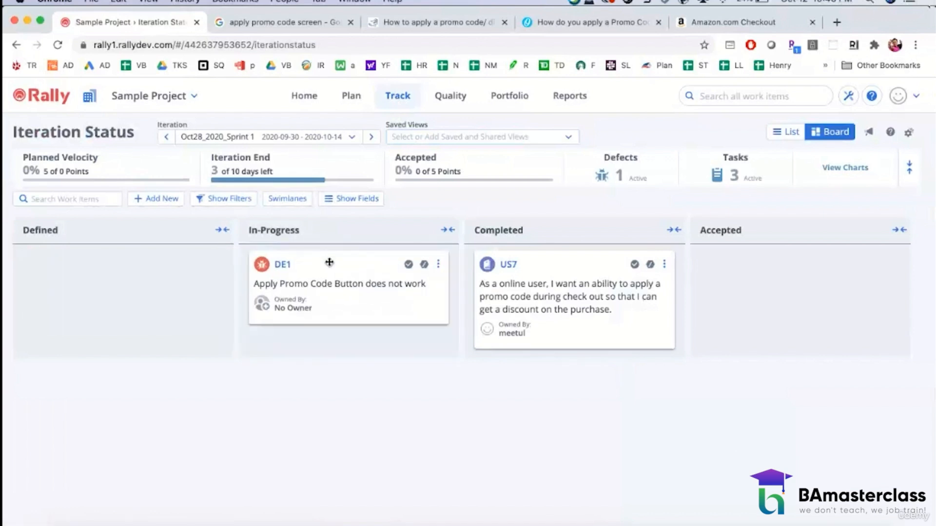
drag(329, 262, 553, 355)
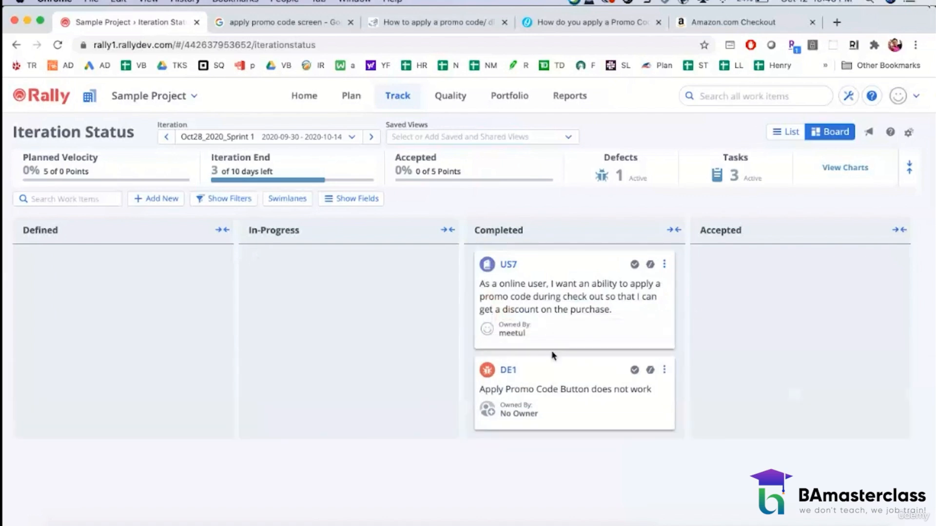
Step: Open defect DE1, set its state to Fixed and save the change
click(512, 371)
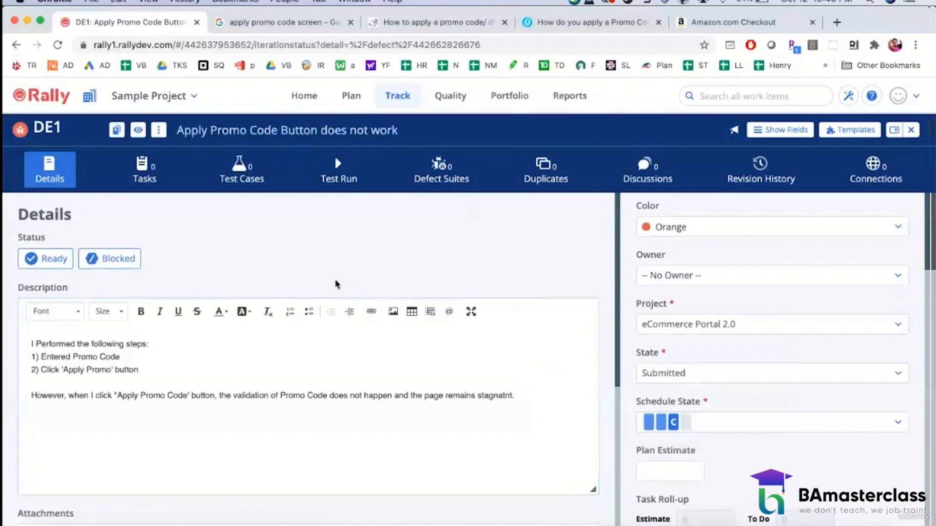
scroll(332, 288, down, 6)
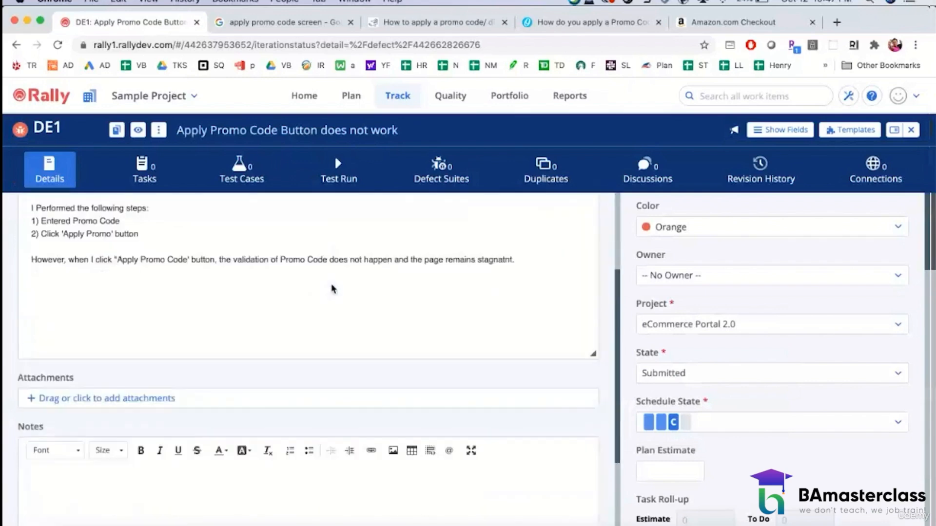
scroll(332, 289, up, 5)
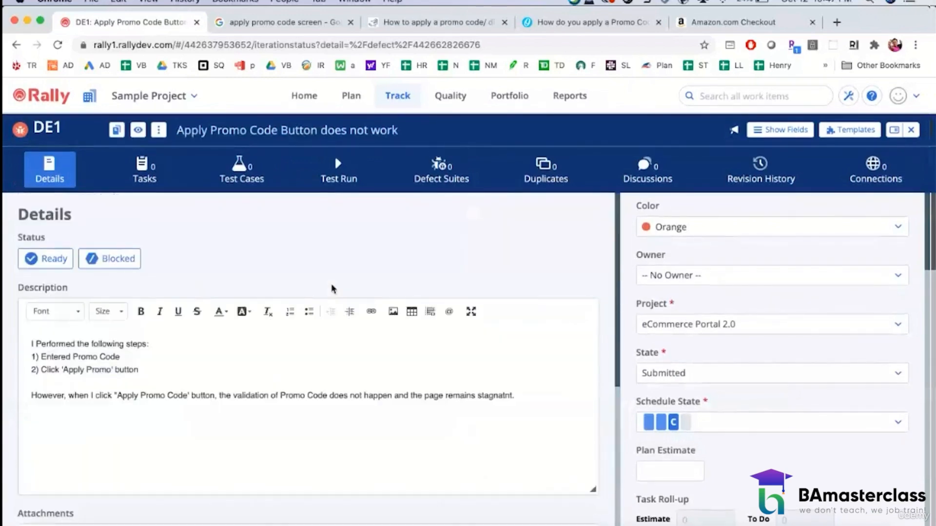
click(682, 375)
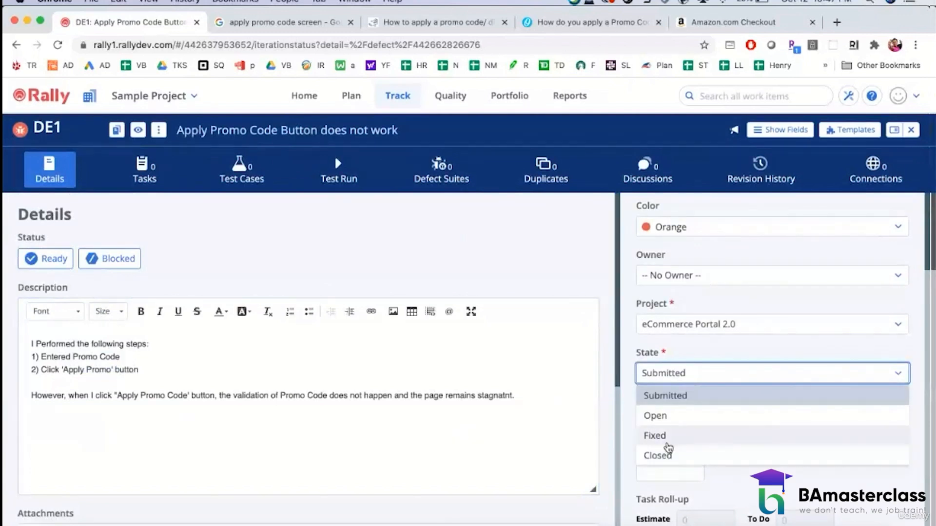
click(664, 435)
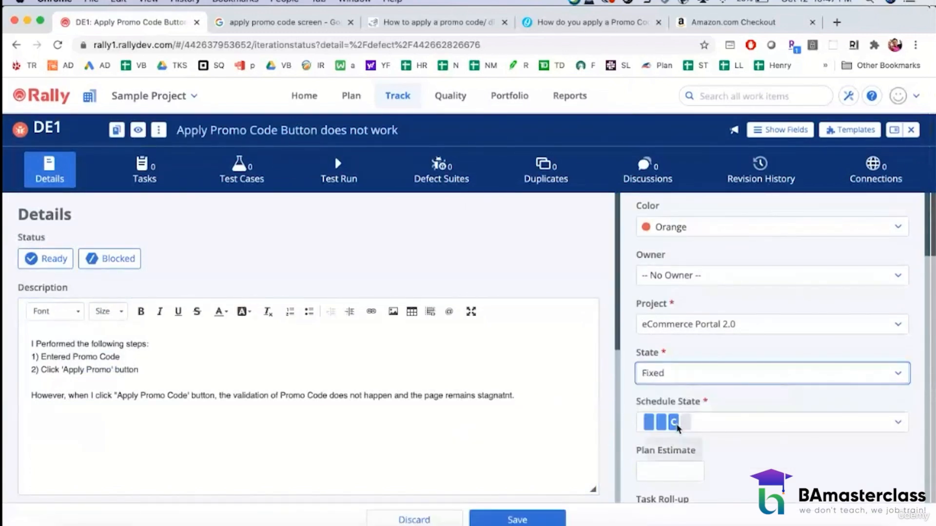
click(546, 519)
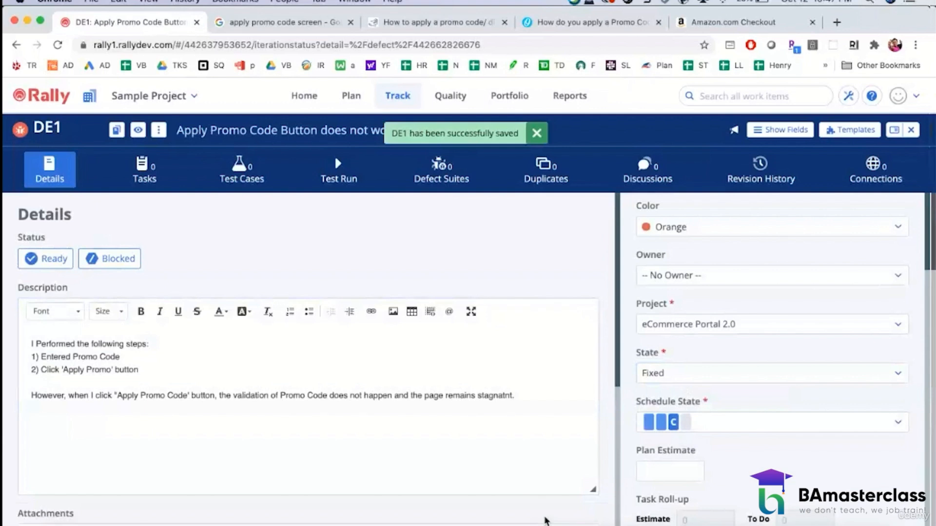
Step: Return to the Iteration Status board and move defect DE1 and user story US7 to Accepted
scroll(737, 313, down, 5)
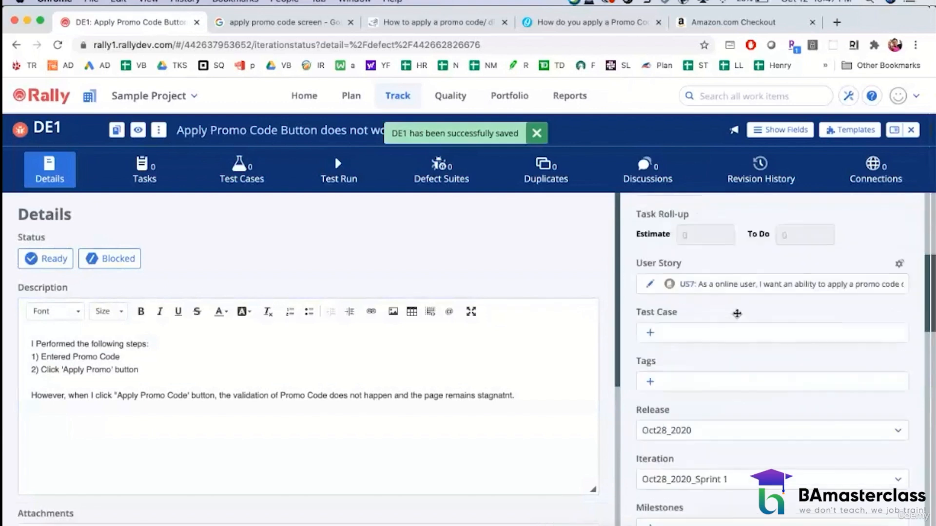
scroll(737, 313, down, 2)
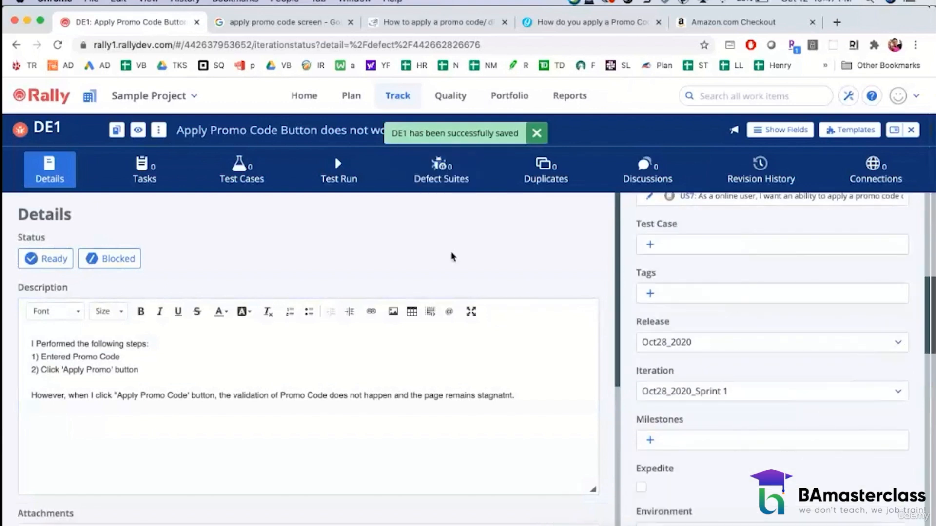
click(398, 95)
click(424, 138)
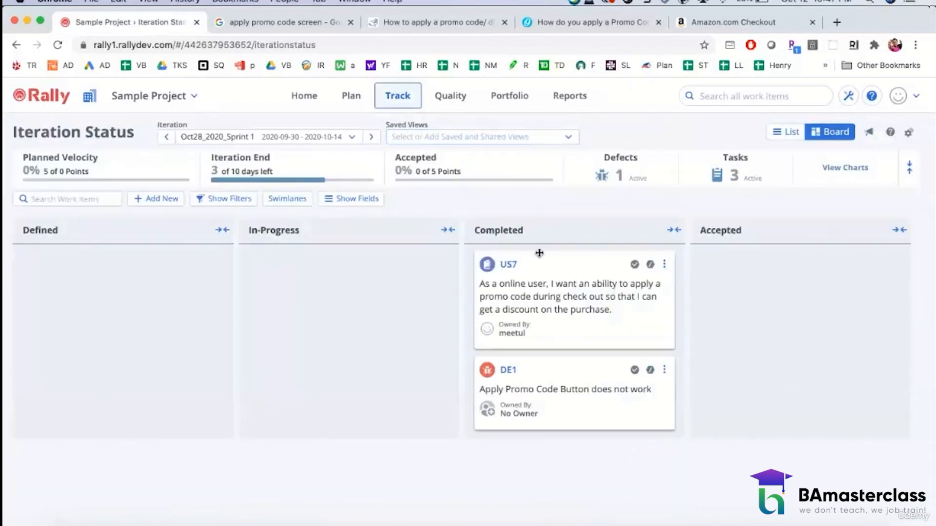
mouse_move(507, 373)
drag(580, 371, 777, 370)
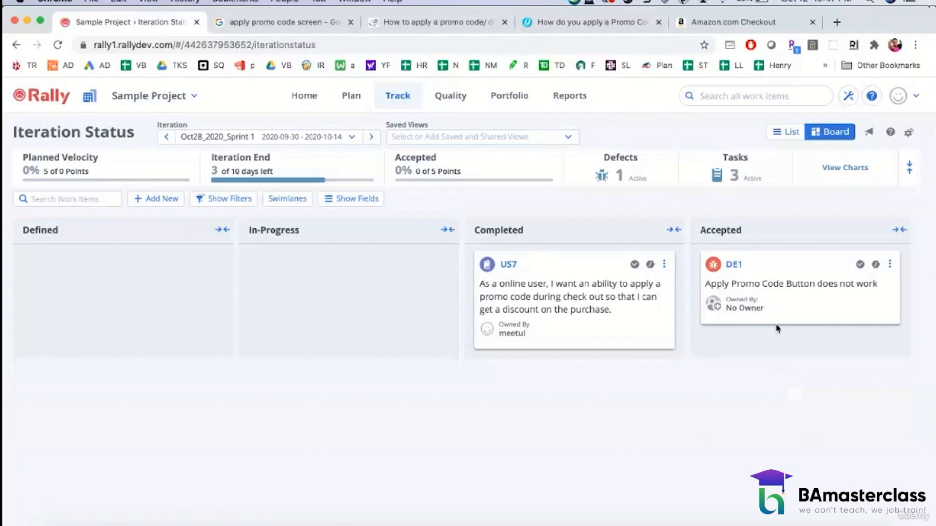
drag(544, 261, 782, 308)
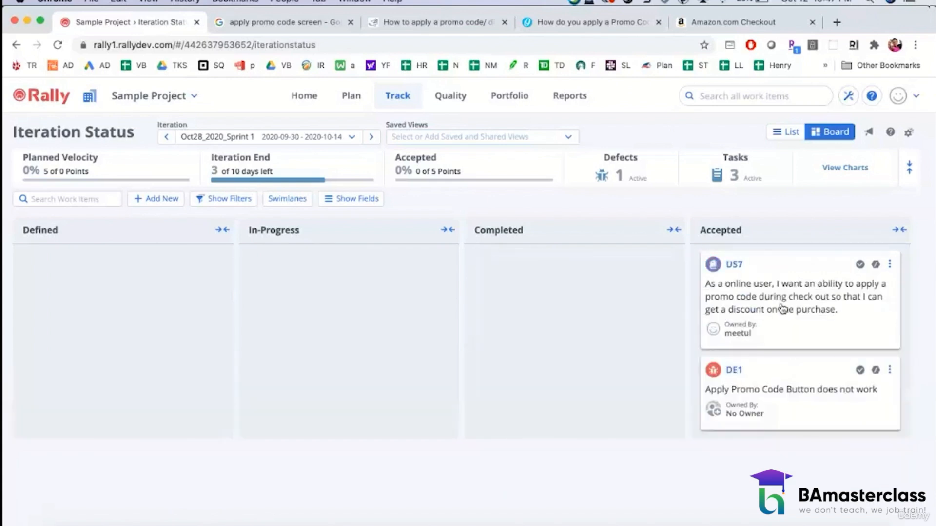